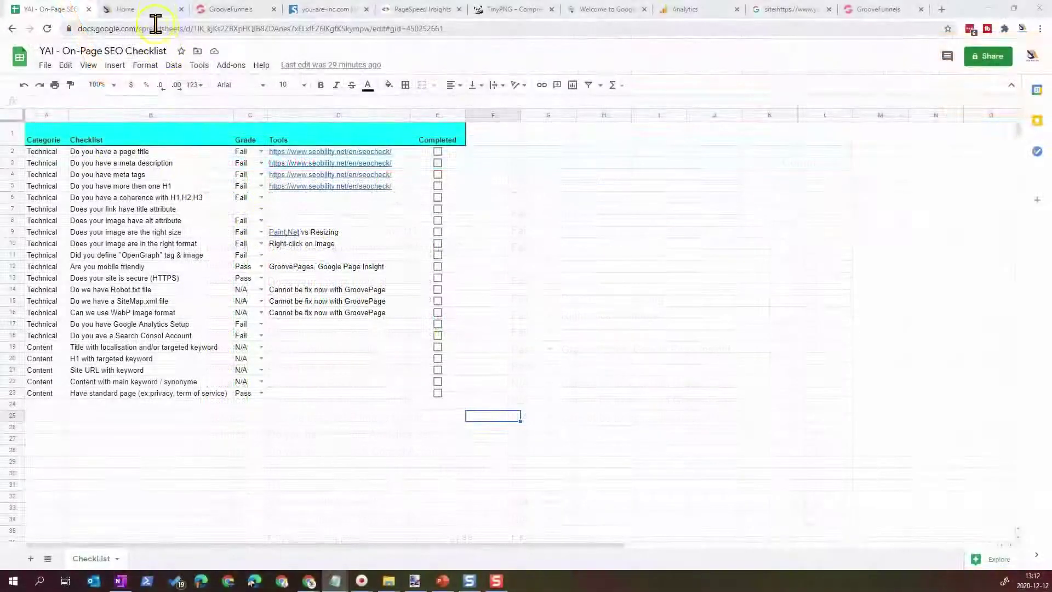
left_click(157, 11)
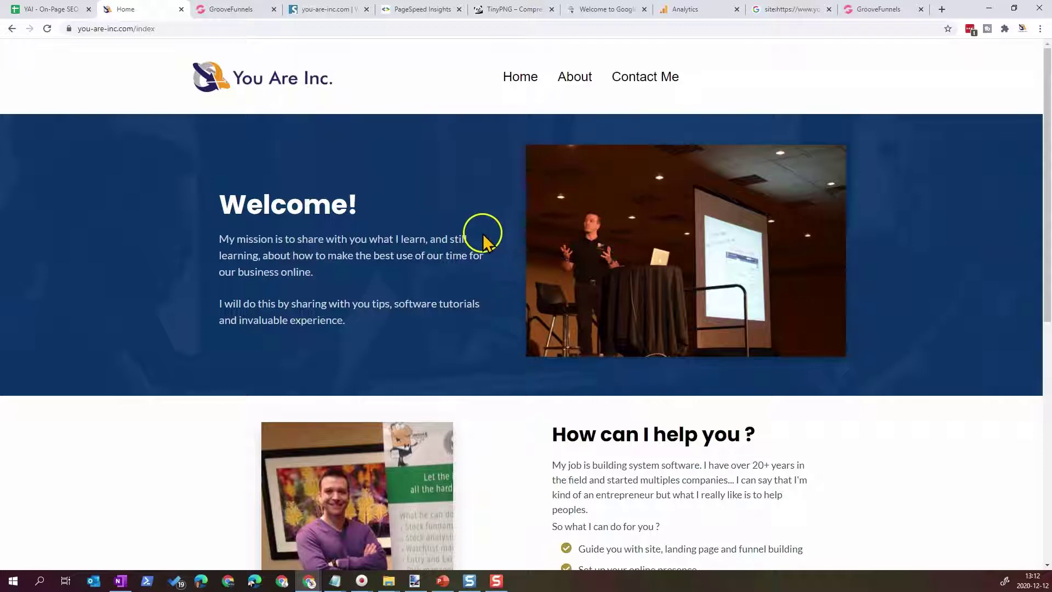
left_click(334, 11)
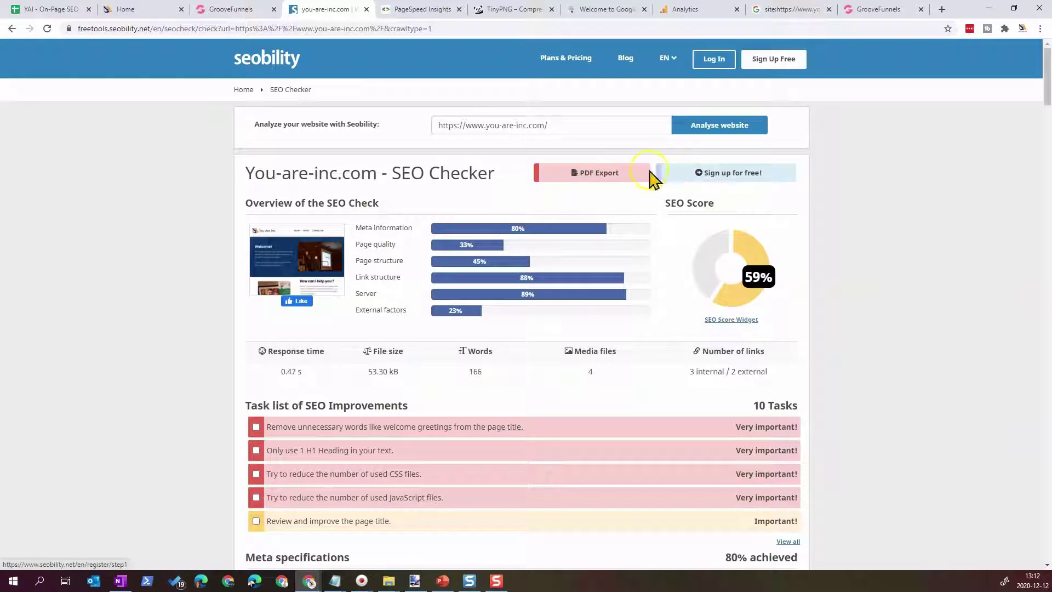
left_click(741, 126)
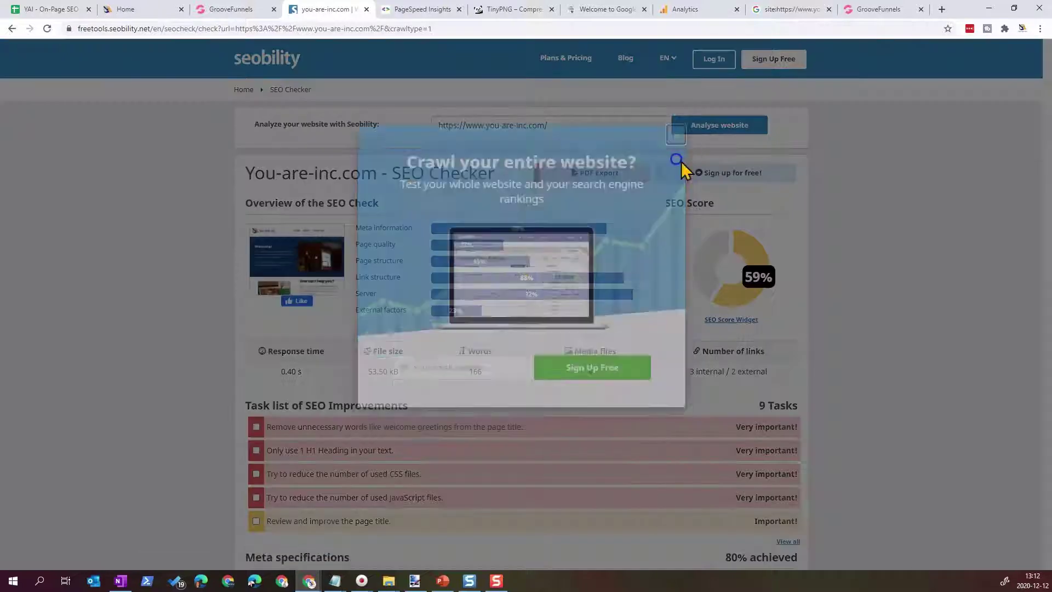
left_click(682, 163)
left_click(430, 10)
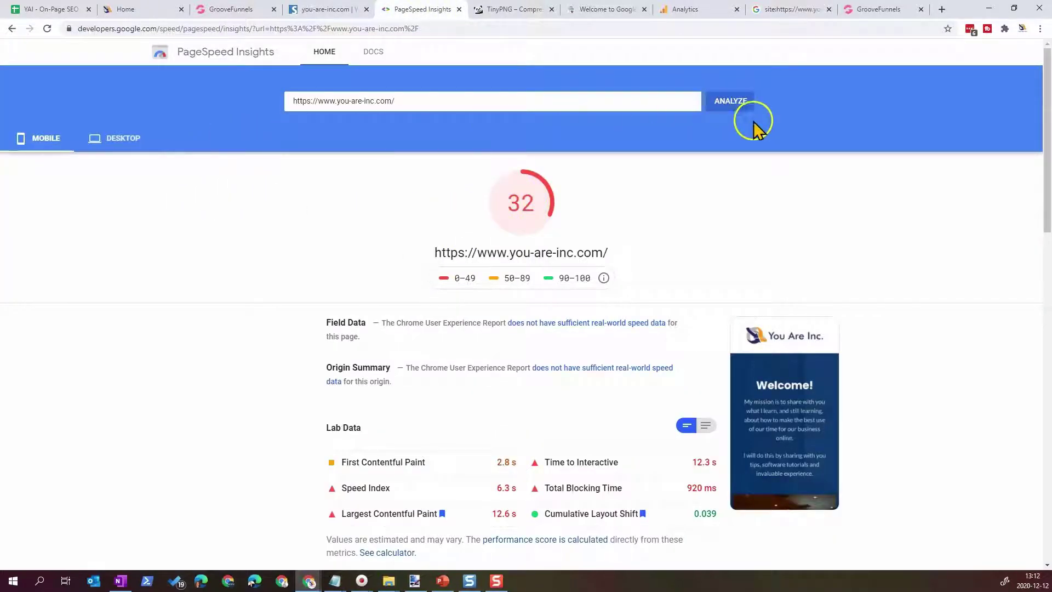
left_click(746, 108)
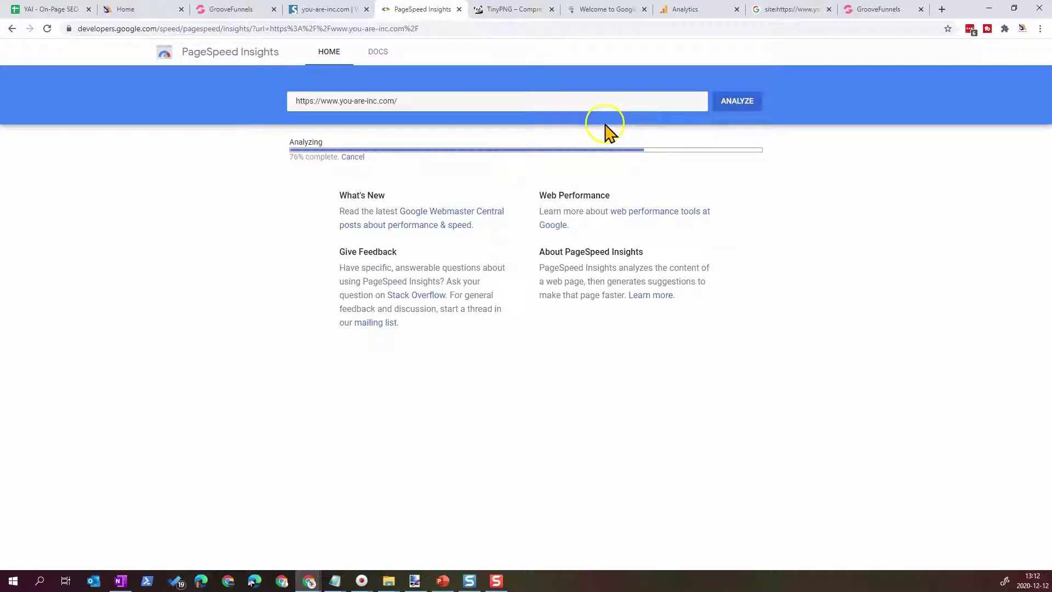
left_click(128, 139)
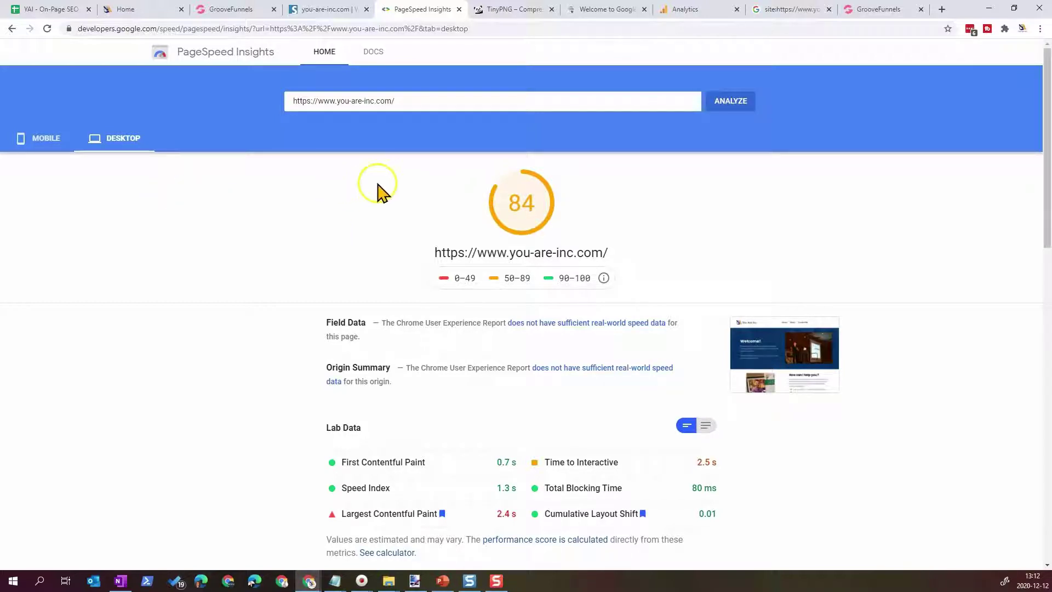
Look over the already open TinyPNG, Google welcome and Analytics account setup pages
left_click(521, 11)
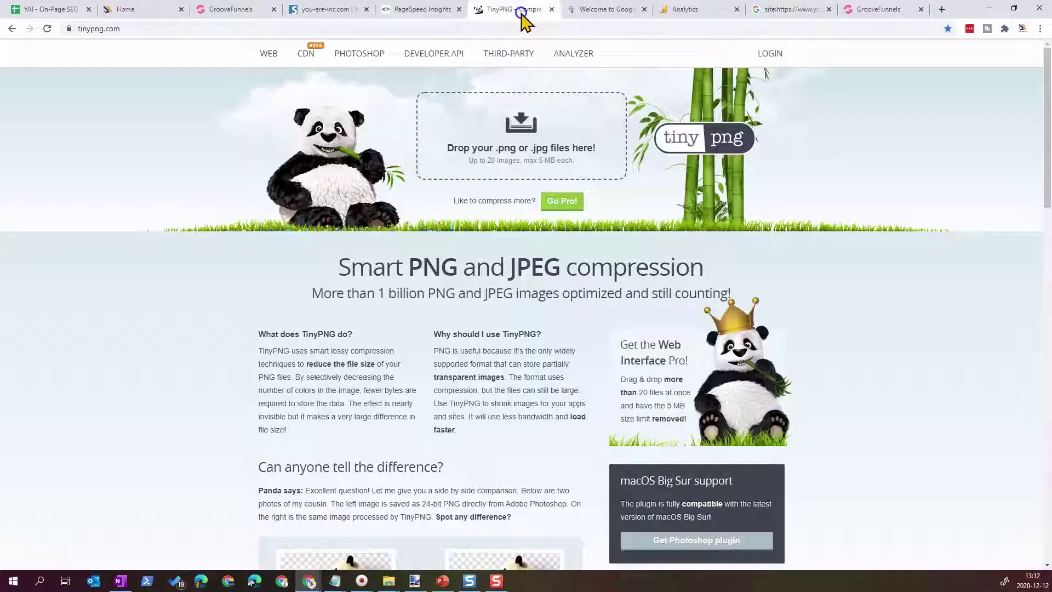
left_click(599, 11)
left_click(718, 11)
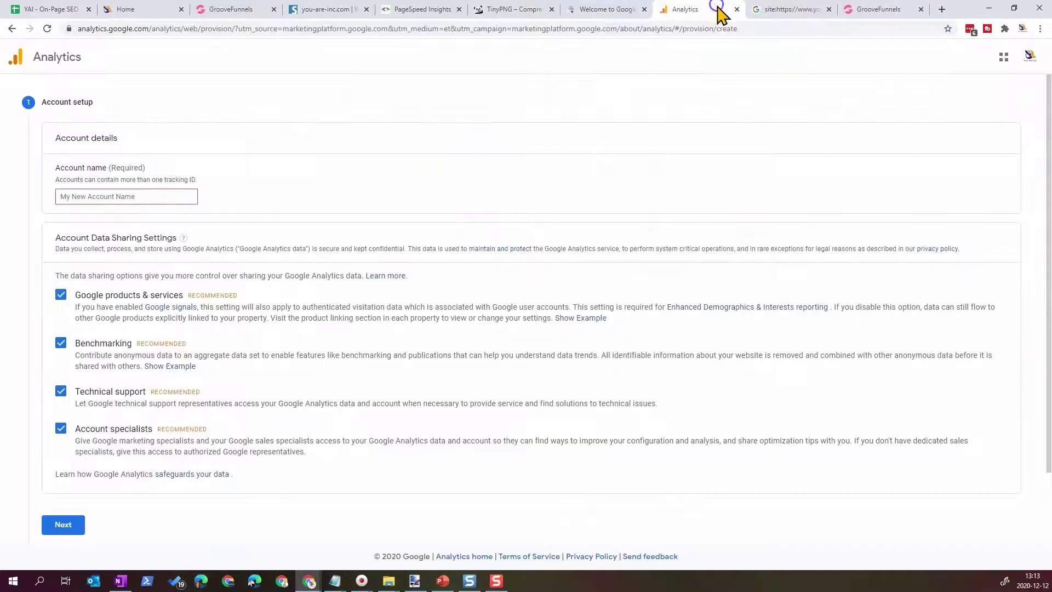
left_click(801, 12)
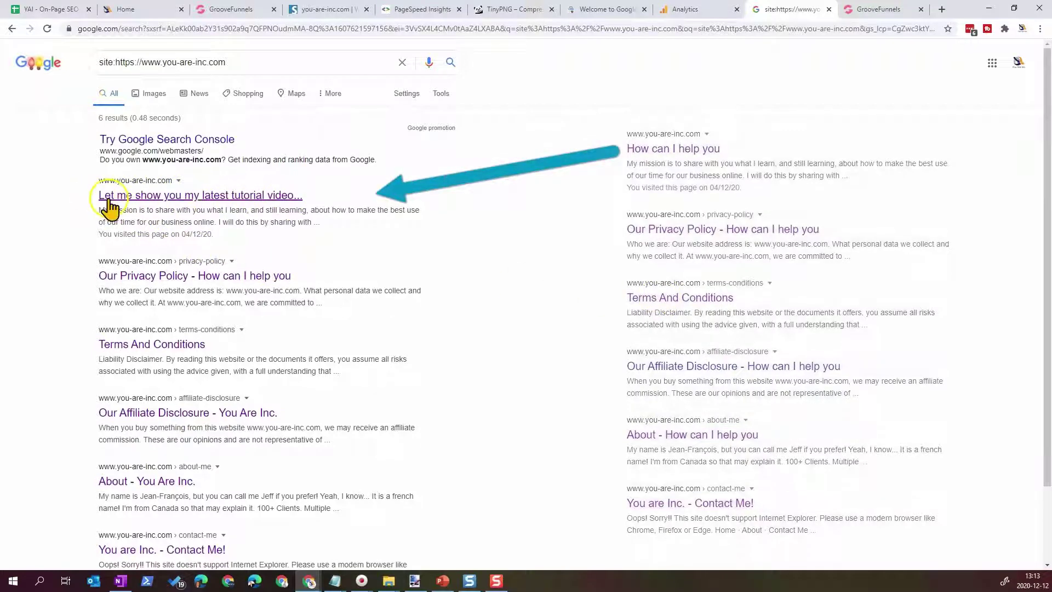
left_click(138, 9)
scroll(522, 390, "down", 10)
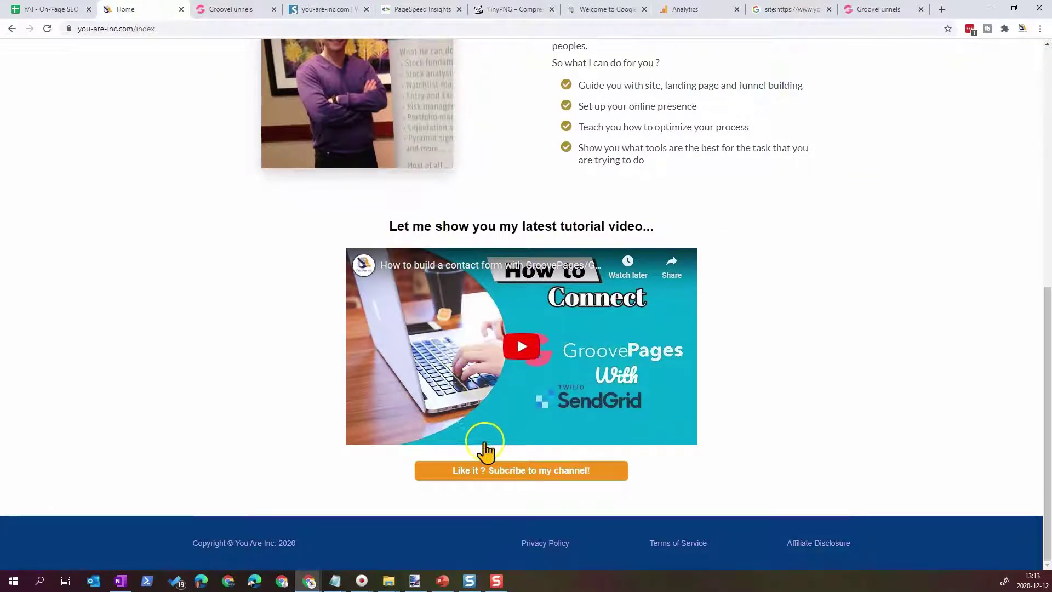
scroll(635, 299, "up", 1)
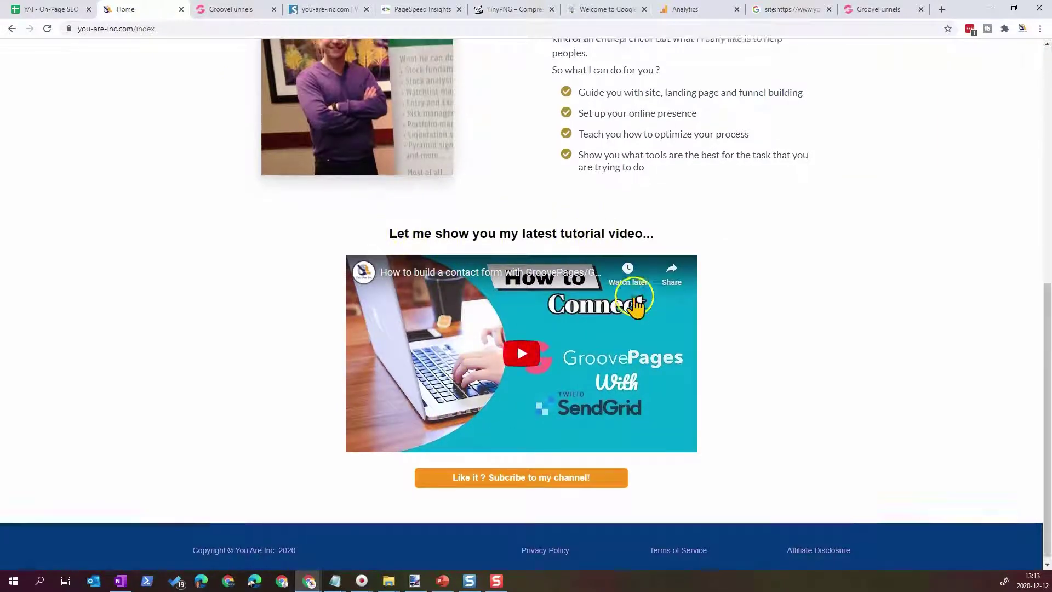
scroll(635, 305, "up", 5)
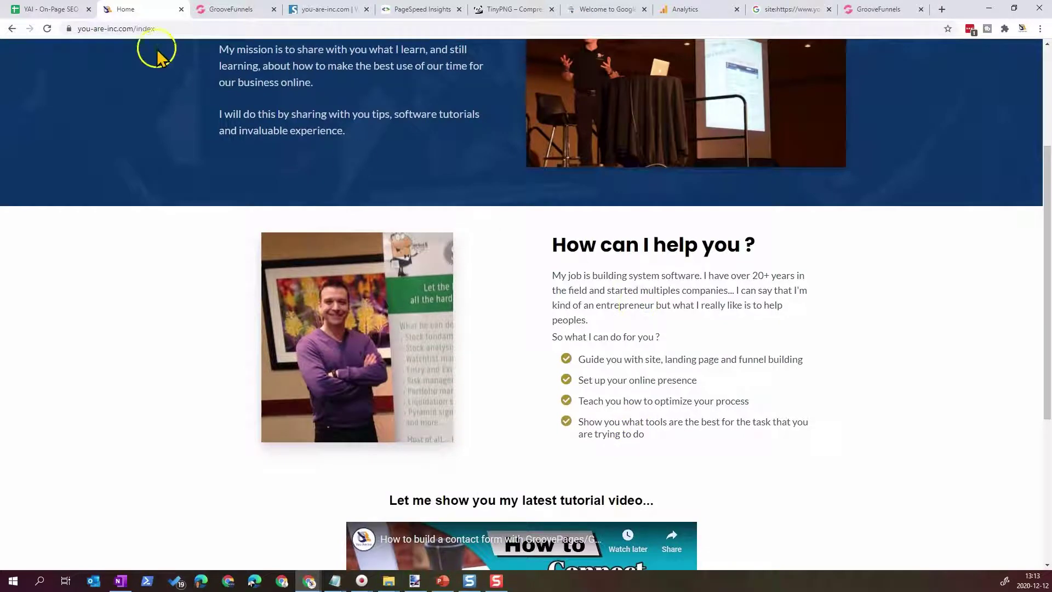
scroll(366, 160, "up", 3)
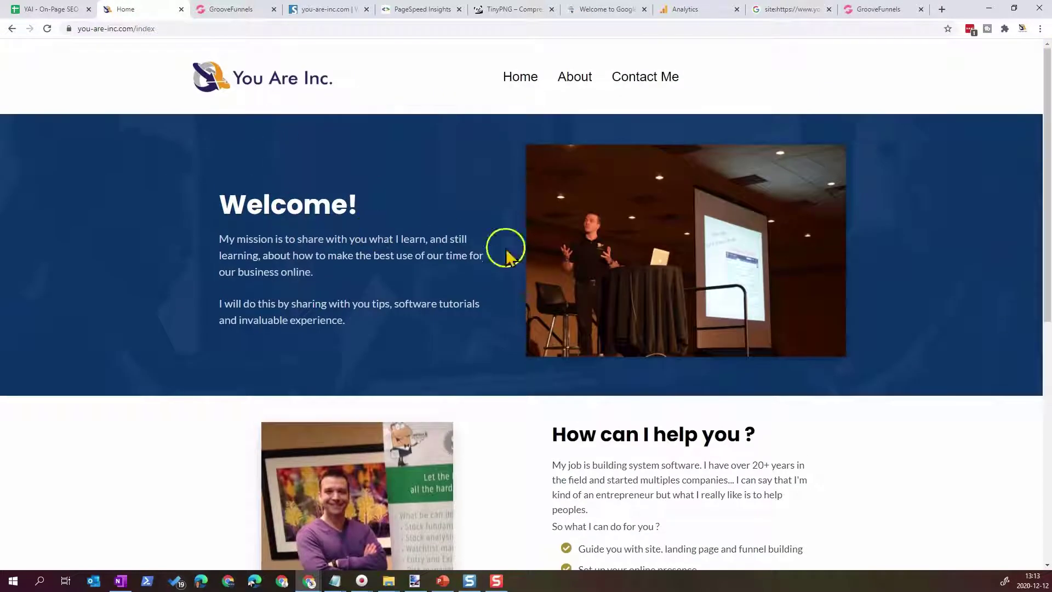
scroll(496, 266, "down", 1)
scroll(496, 266, "down", 5)
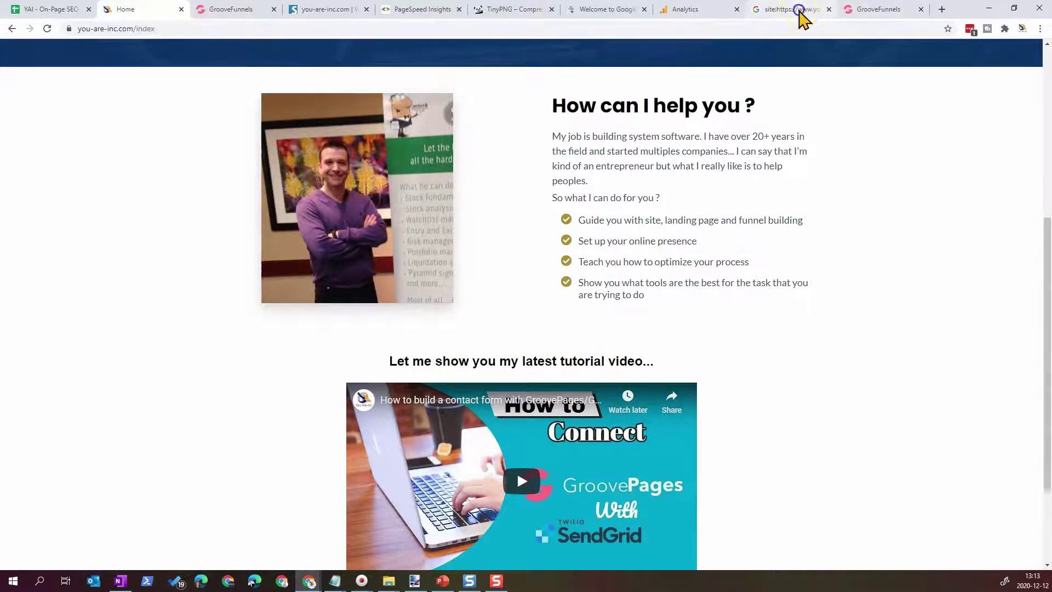
left_click(801, 13)
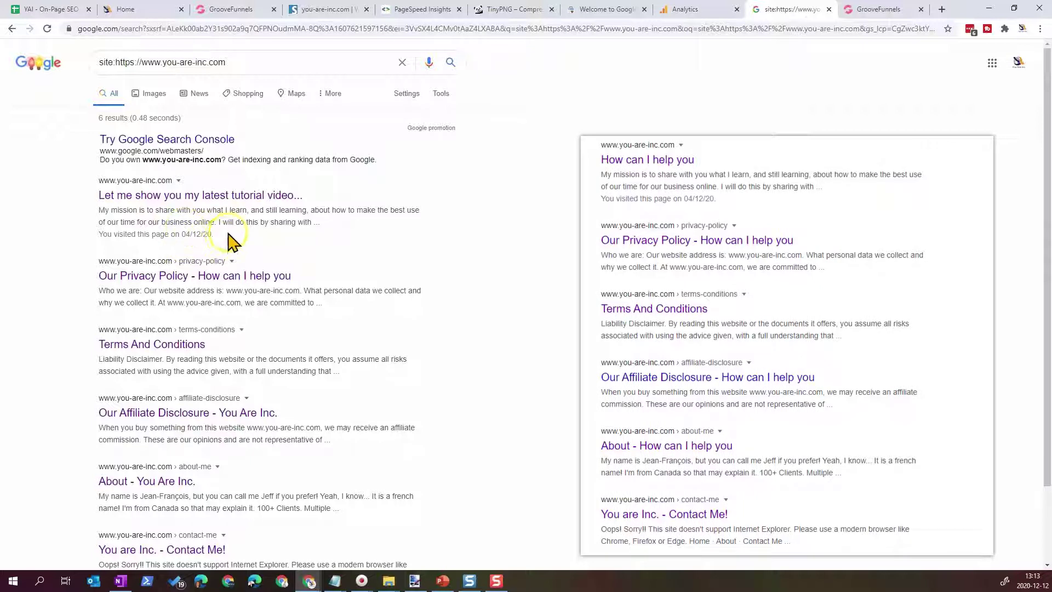
scroll(196, 302, "down", 1)
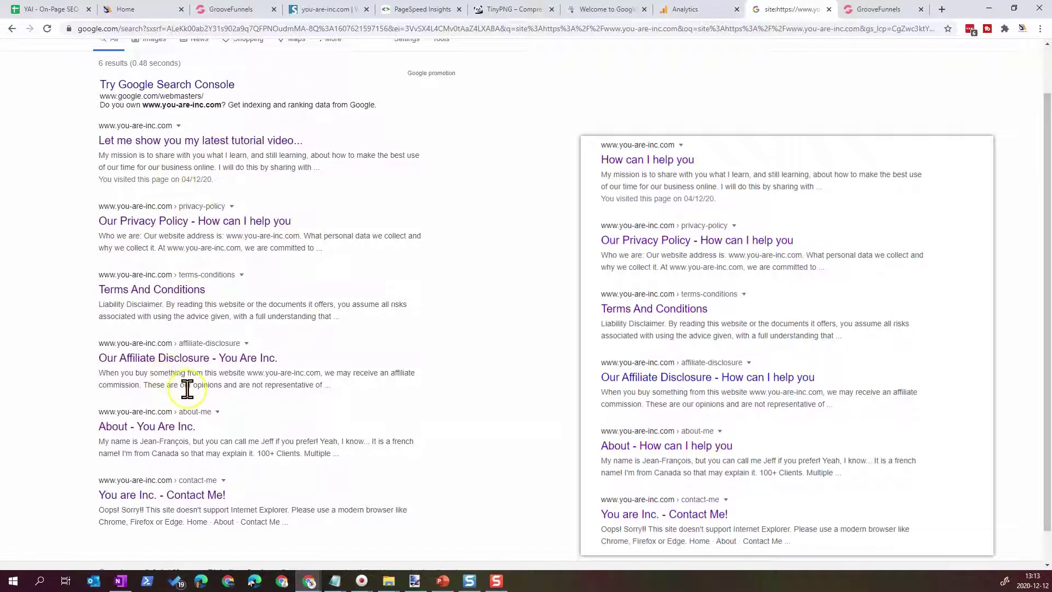
scroll(187, 390, "up", 1)
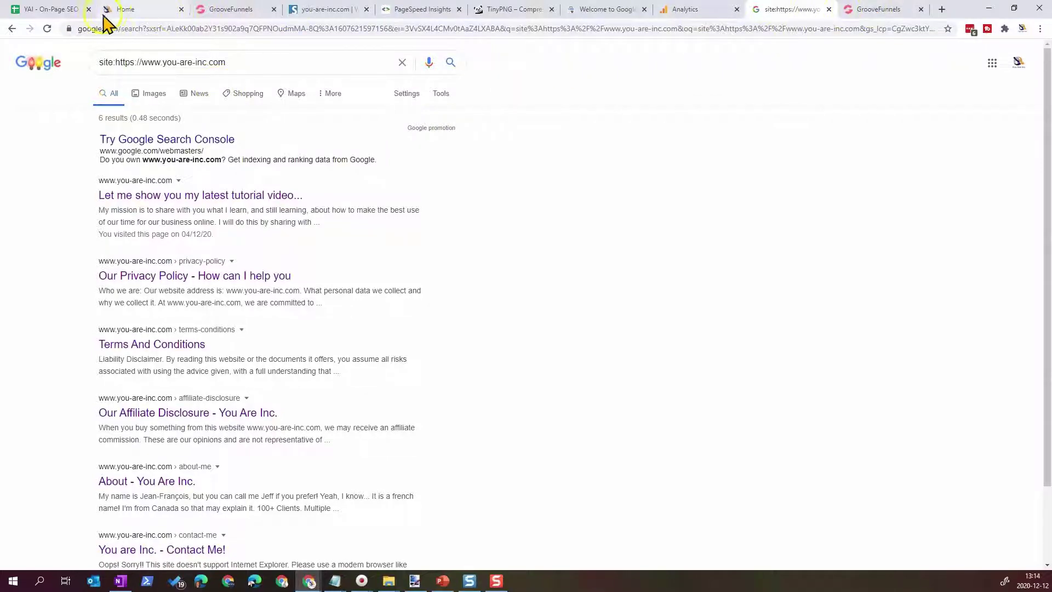
Select the page title item in the On-Page SEO Checklist, and open the Home page's settings in GroovePages
left_click(66, 12)
left_click(155, 151)
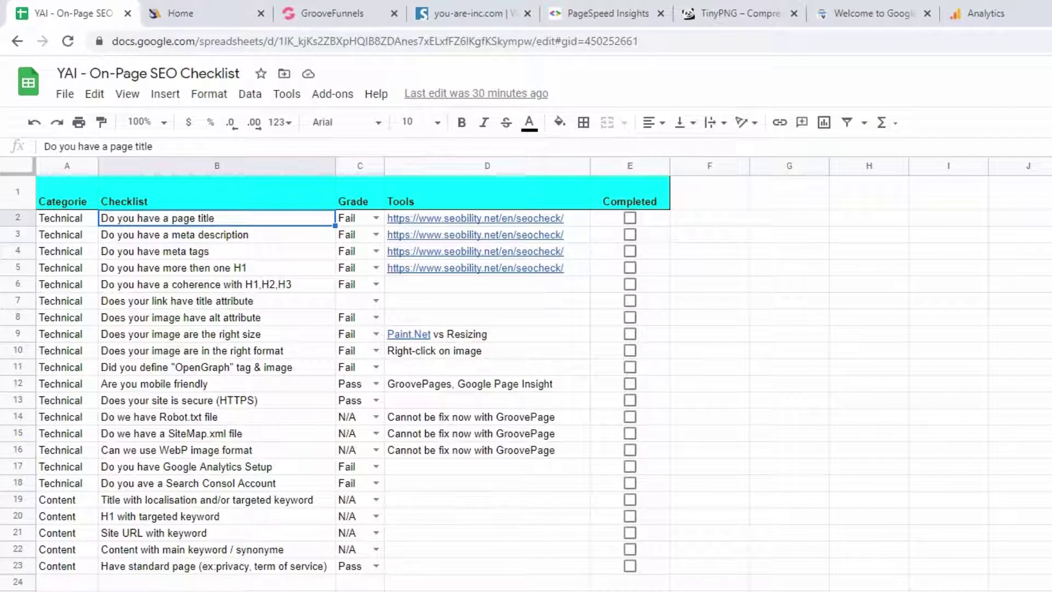
left_click(329, 13)
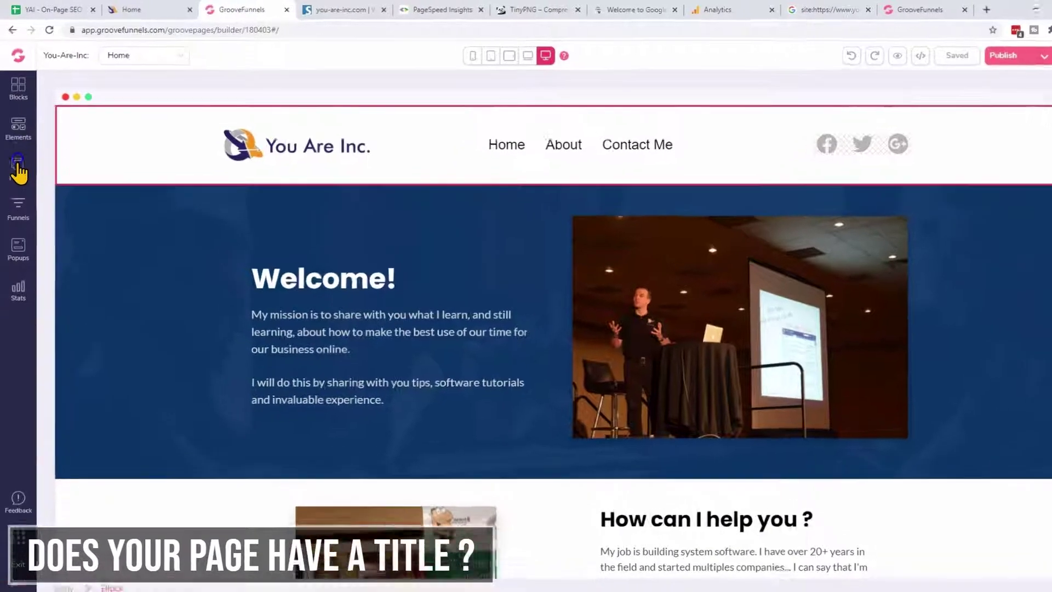
left_click(17, 160)
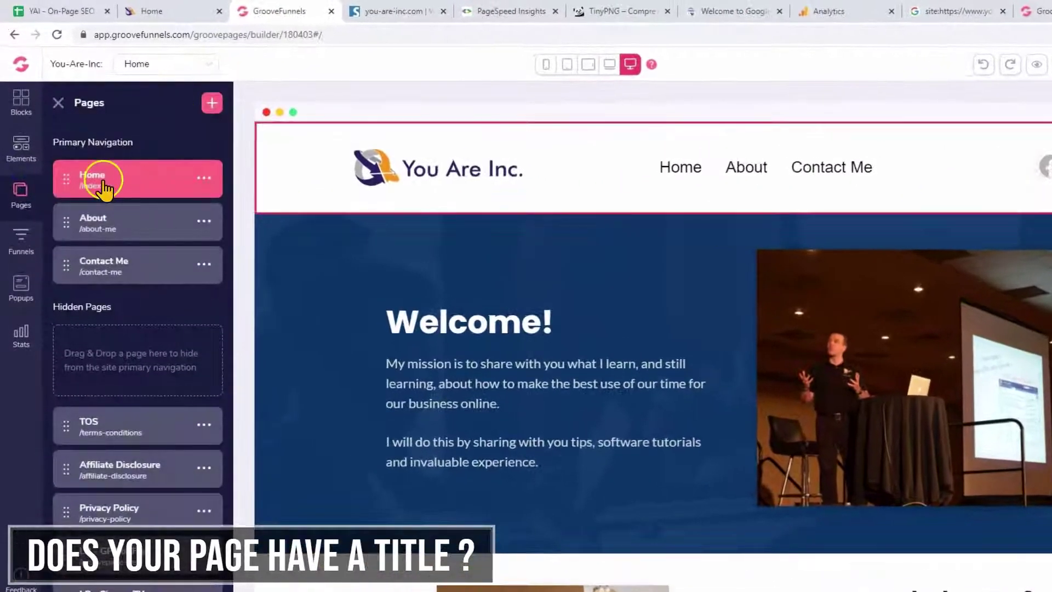
left_click(204, 177)
left_click(96, 215)
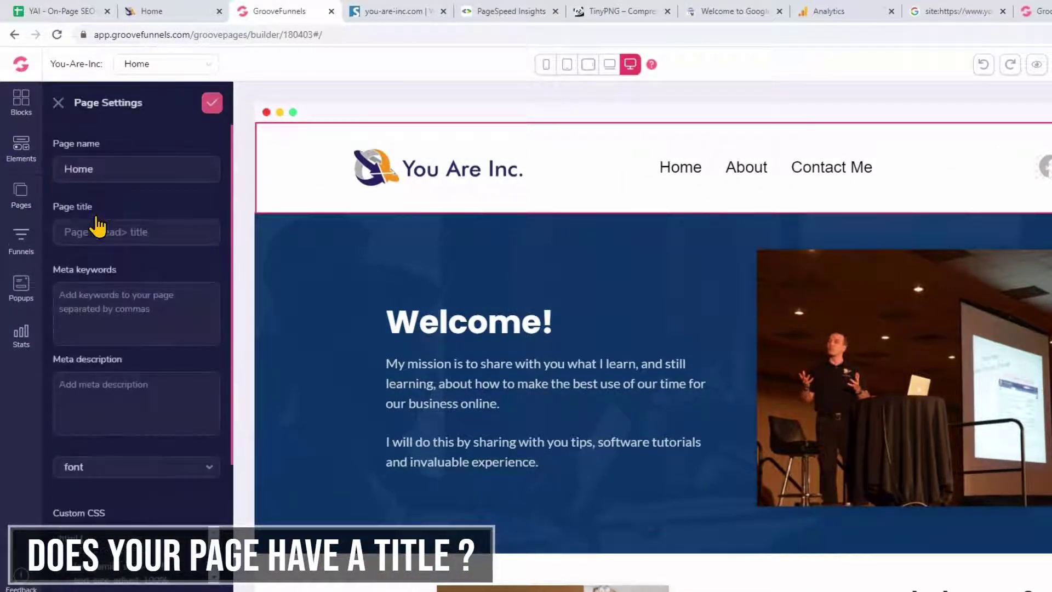
left_click(111, 170)
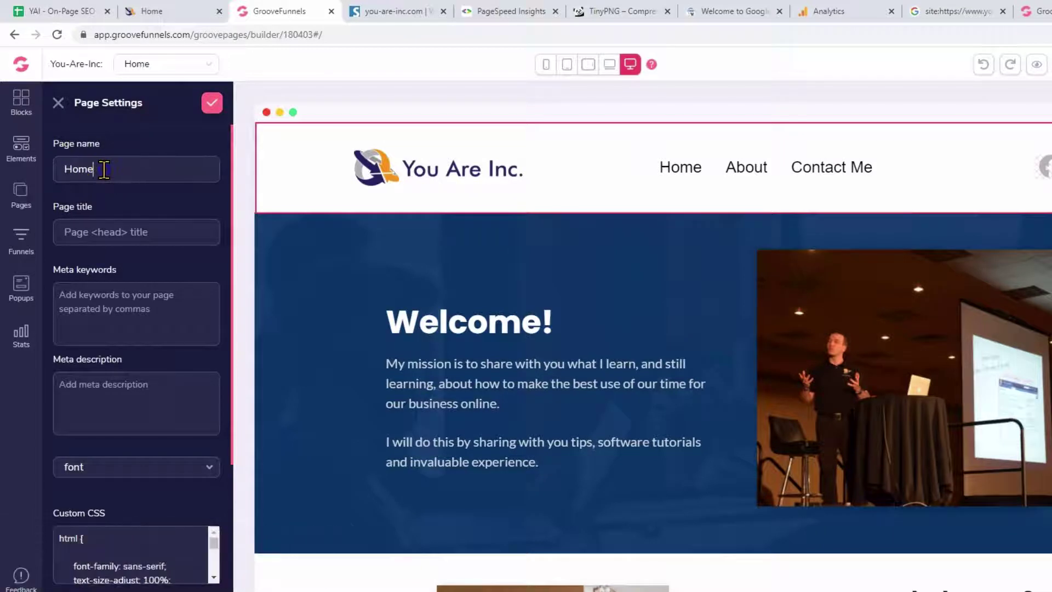
left_click(210, 64)
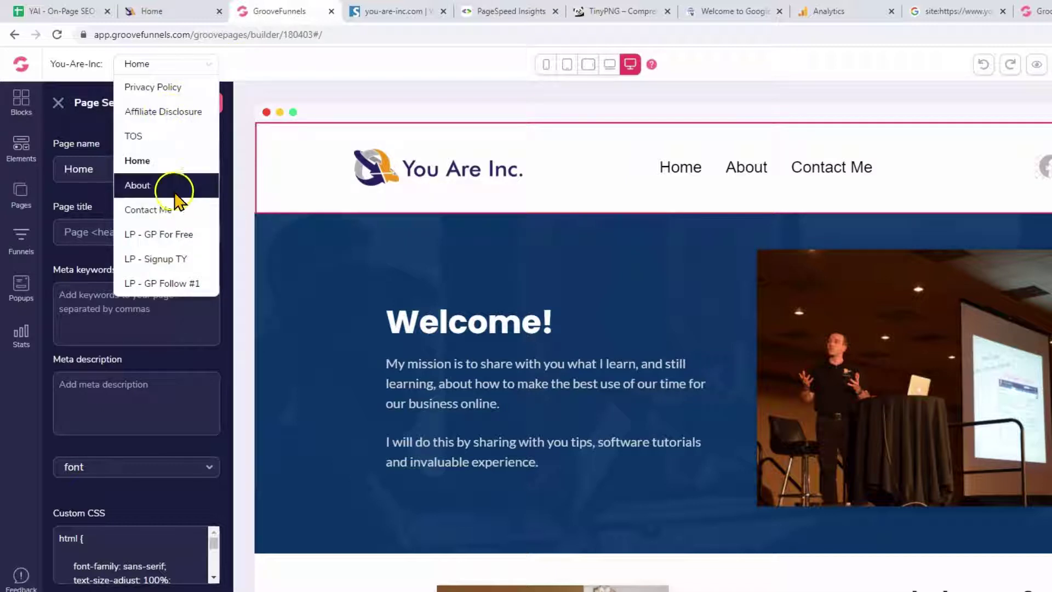
left_click(251, 71)
Set the Home page's title to "Build your business online | You Are Inc."
left_click(111, 226)
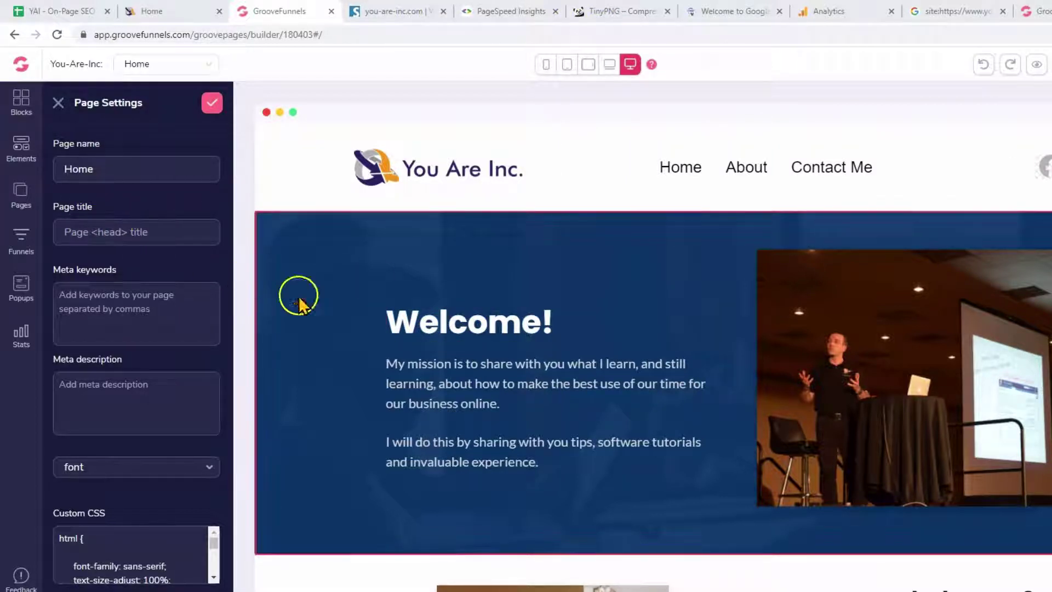
scroll(822, 548, "down", 10)
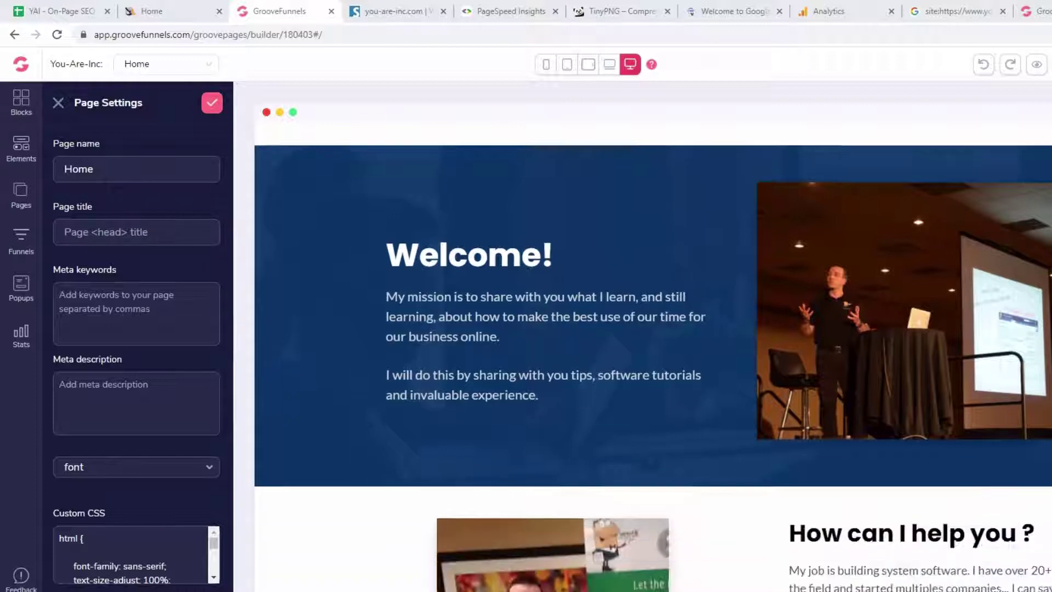
scroll(692, 355, "up", 10)
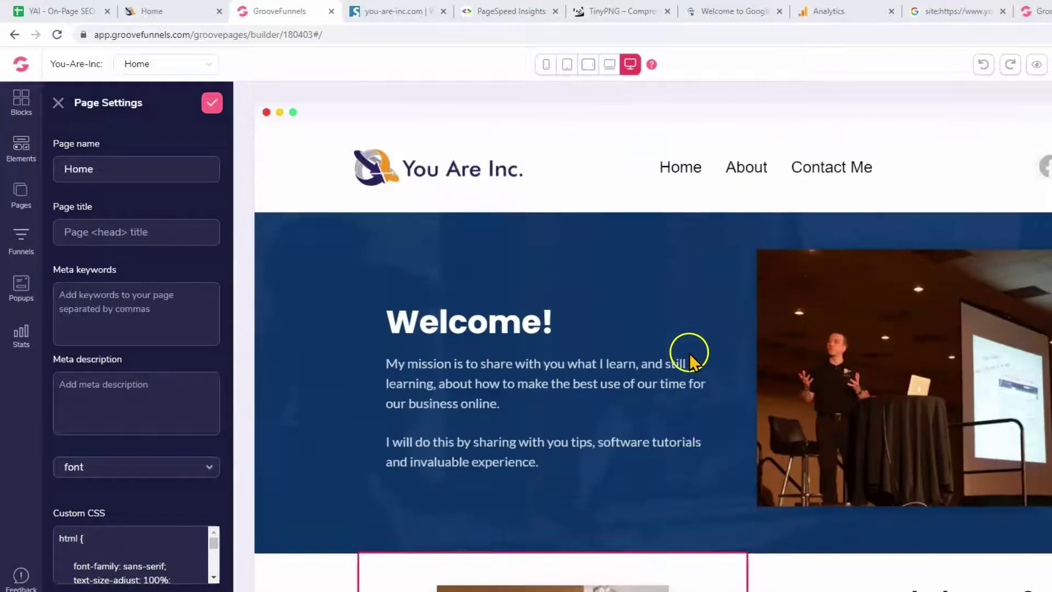
left_click(108, 232)
key("ctrl+v")
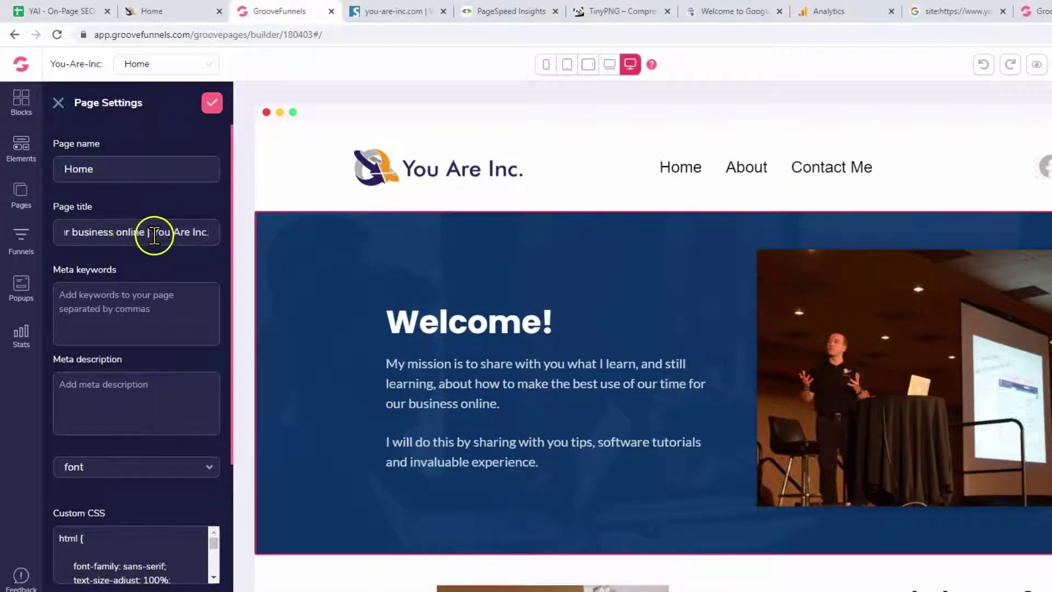
left_click_drag(211, 233, 18, 233)
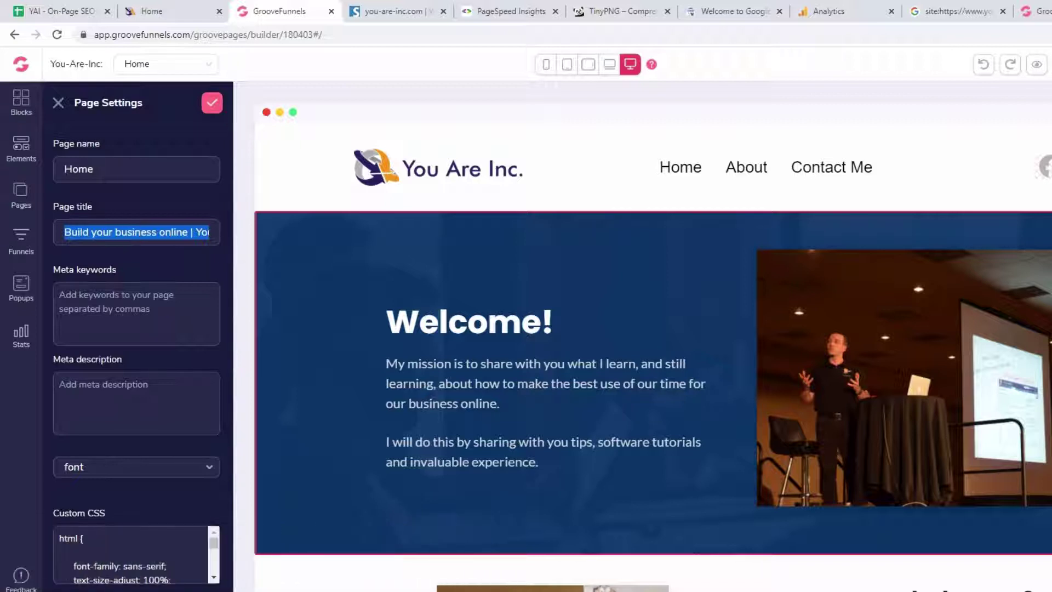
Review the page title row in the On-Page SEO Checklist and look at the live home page
left_click(57, 11)
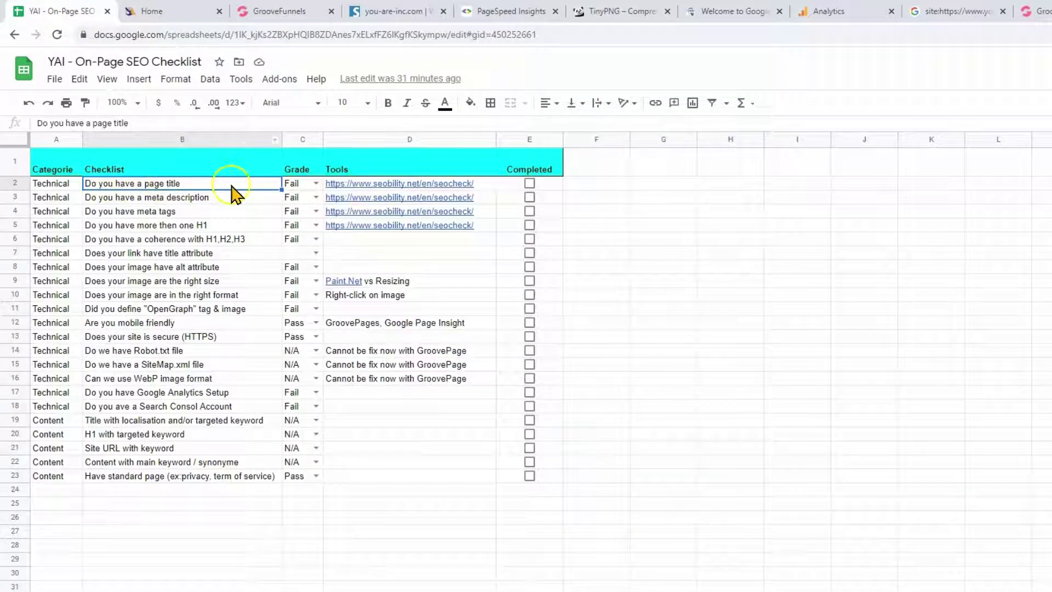
left_click(21, 184)
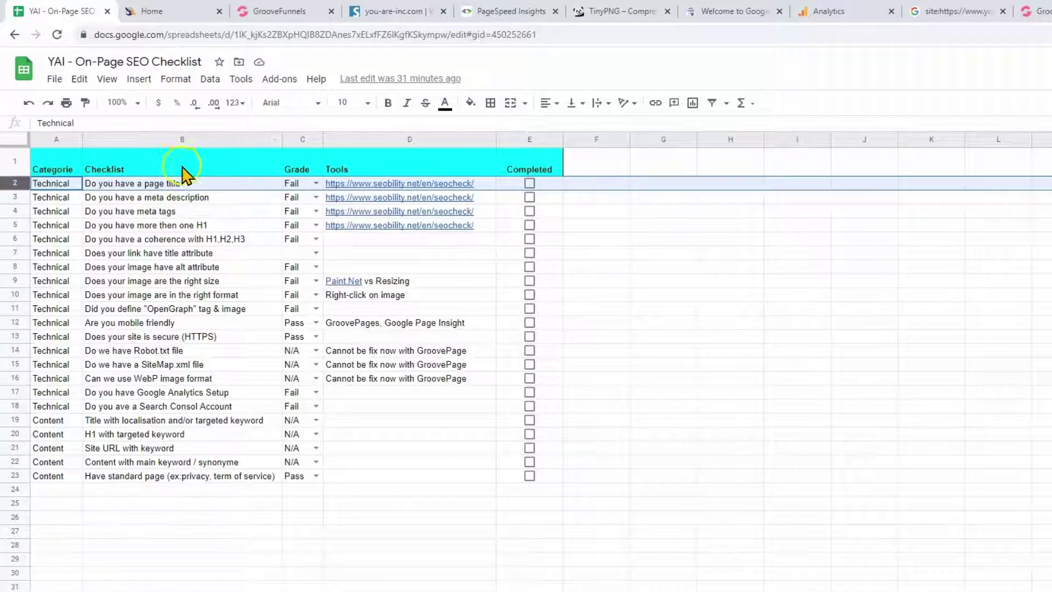
left_click(179, 17)
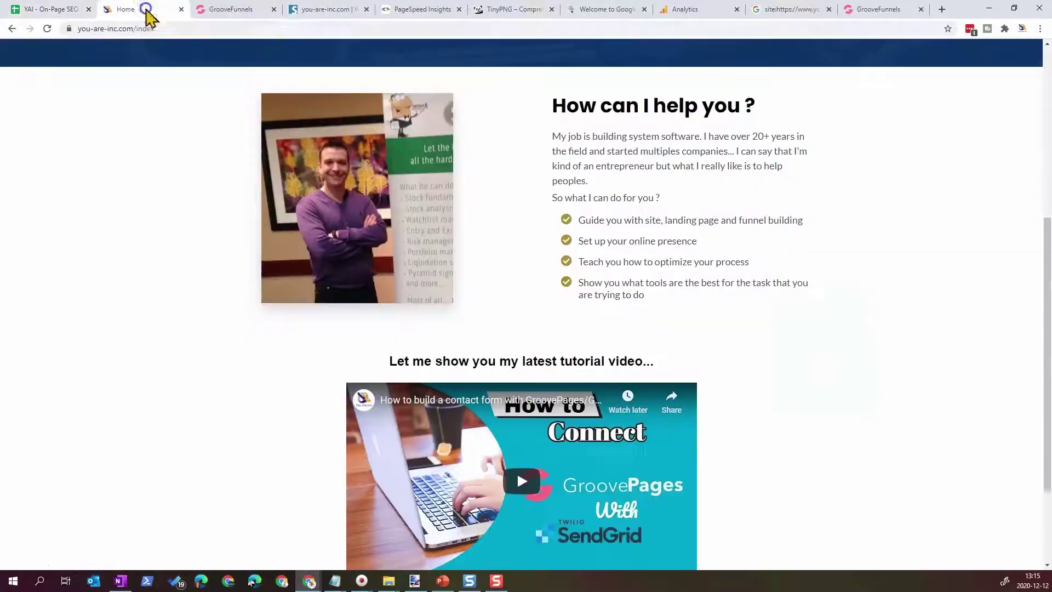
Save the Home page settings in GroovePages and set the About page's title to "Who I am | You Are Inc."
left_click(230, 9)
left_click(176, 85)
left_click(169, 182)
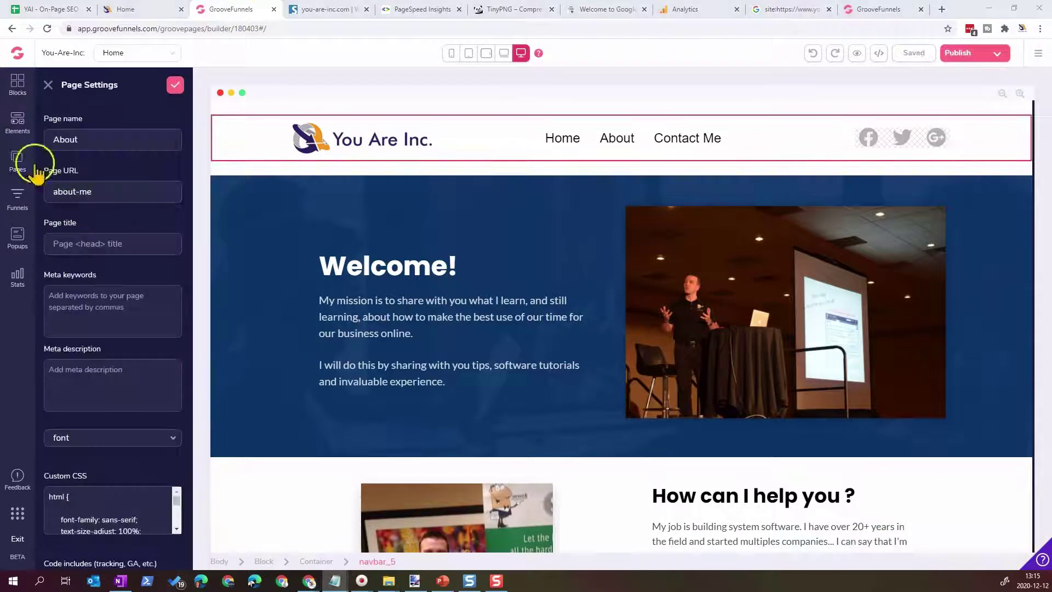
left_click(118, 244)
type("Who I am | You Are Inc.")
Set the Contact Me page's title to "Contact Me | You Are Inc." and save its settings
left_click(168, 218)
left_click(90, 255)
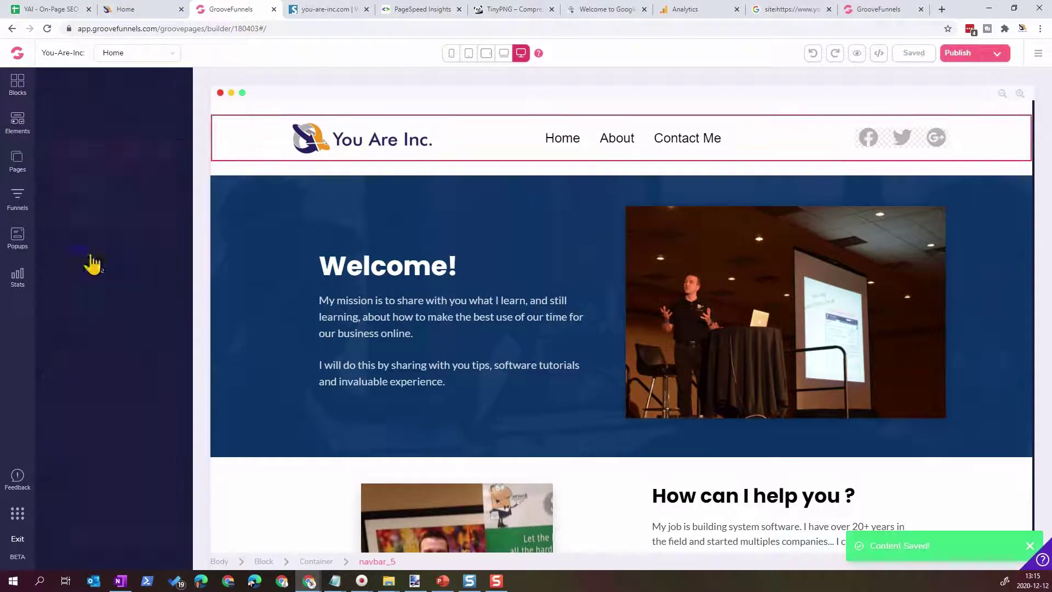
left_click_drag(164, 245, 35, 244)
type("Contact Me | You Are Inc.")
left_click(175, 85)
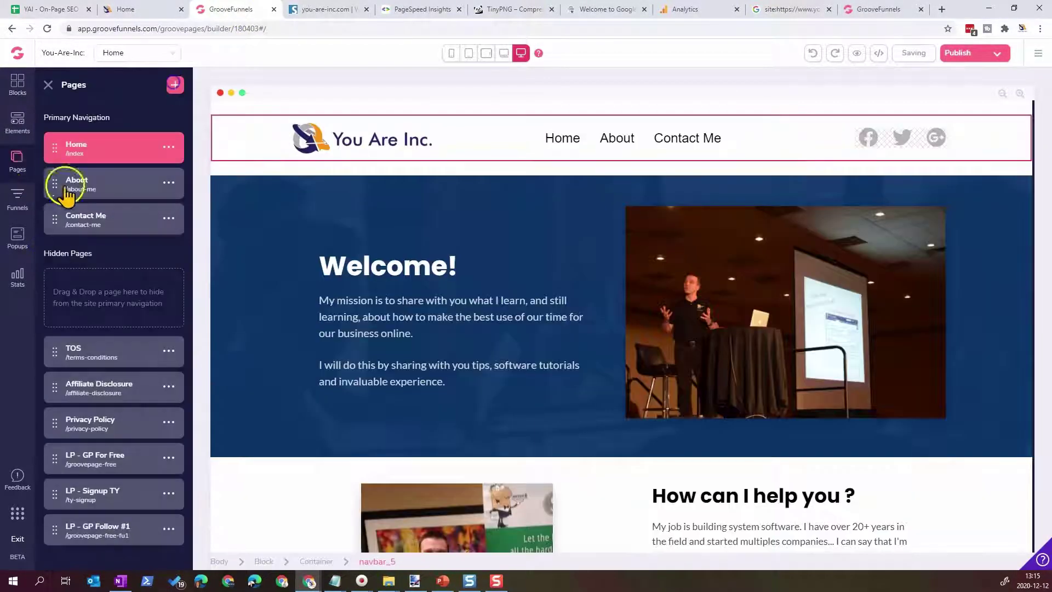
Set the TOS page's title to "Terms and Conditions | You Are Inc." and save its settings
left_click(167, 350)
left_click(101, 382)
key("alt+Tab")
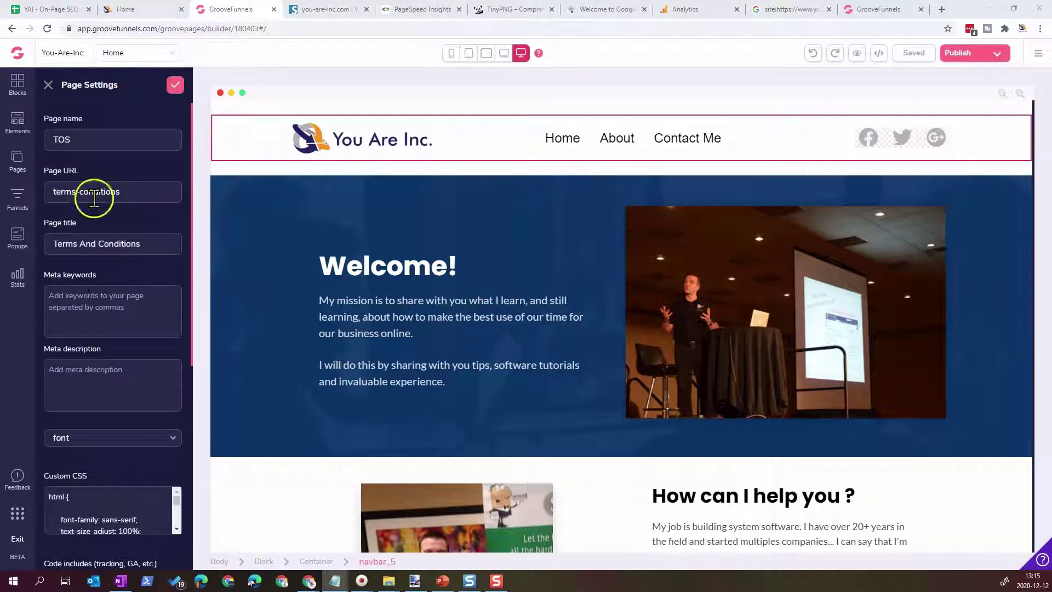
left_click_drag(154, 245, 43, 244)
type("Terms and Conditions | You Are Inc.")
left_click(177, 86)
Set the Affiliate Disclosure page's title to "Affiliate Disclosure | You Are Inc." and save its settings
left_click(168, 386)
left_click(83, 412)
left_click_drag(153, 244, 41, 244)
type("Affiliate Disclosure | You Are Inc.")
left_click(175, 85)
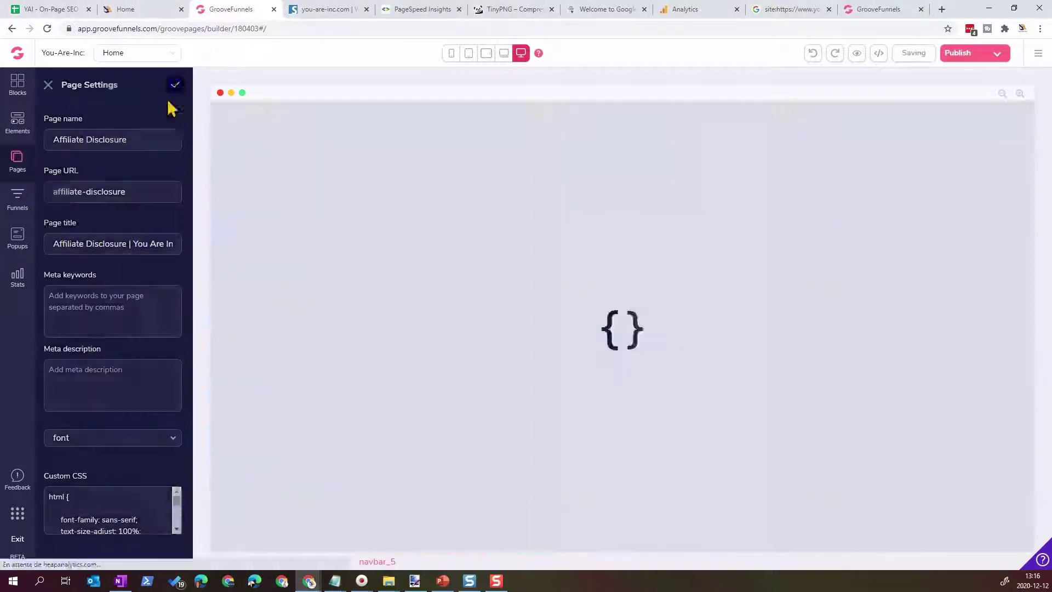
Set the Privacy Policy page's title to "Privacy Policy | You Are Inc." and save its settings
left_click(168, 423)
left_click(100, 458)
left_click_drag(148, 244, 15, 241)
type("Privacy Policy | You Are Inc.")
left_click(176, 85)
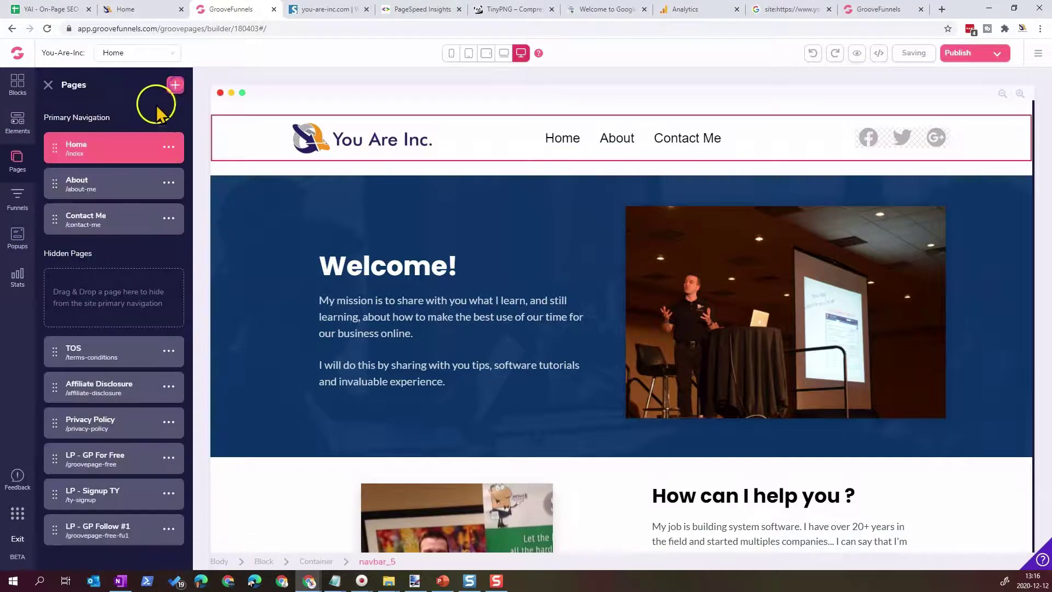
Open the Home page's settings and review how the site's page titles appear in the Google site: search results
left_click(168, 146)
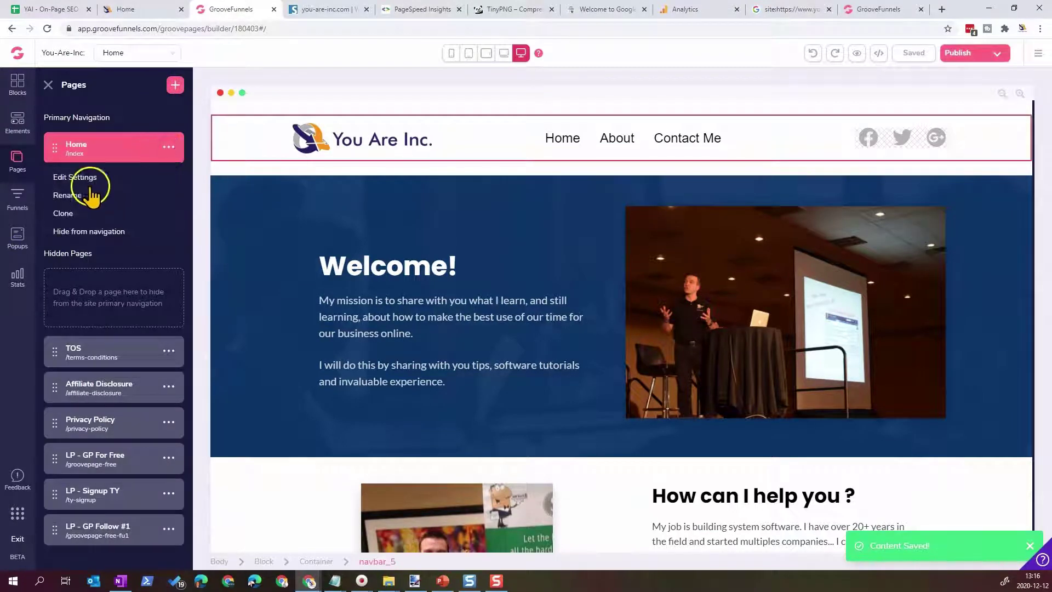
left_click(78, 179)
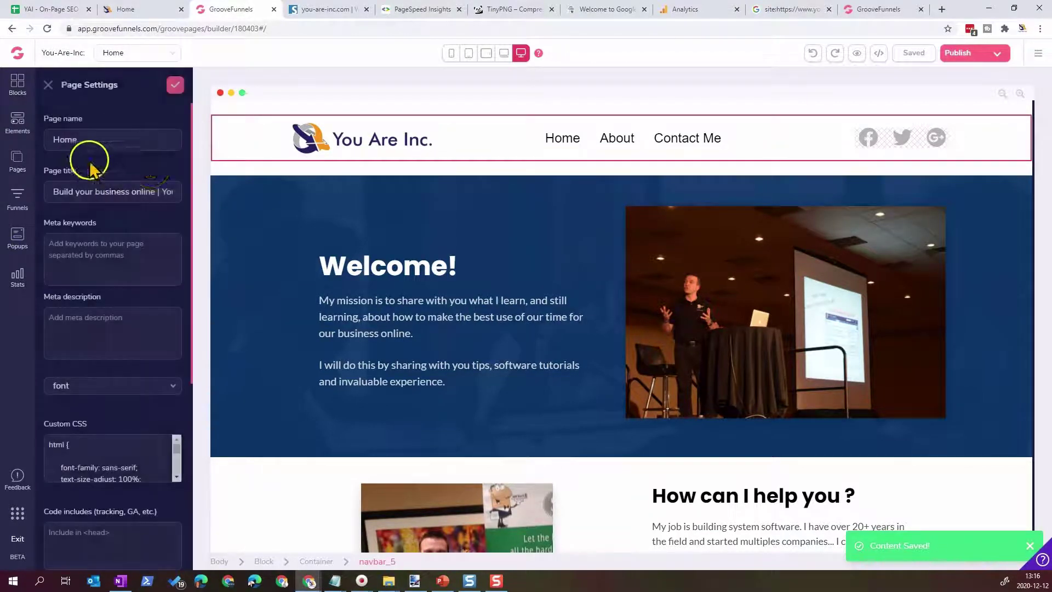
left_click(801, 9)
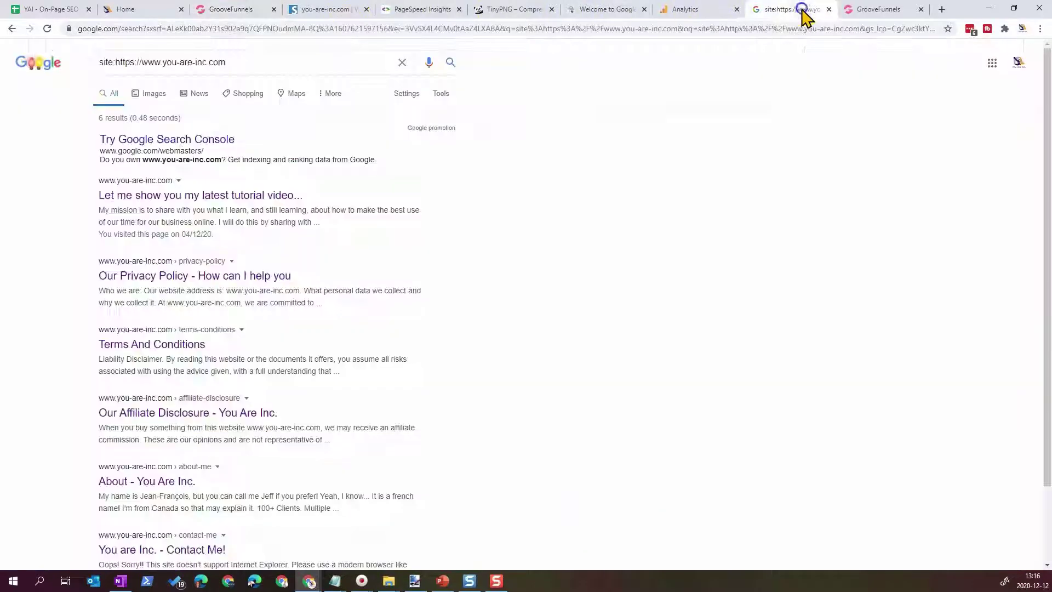
scroll(237, 320, "down", 1)
scroll(236, 320, "down", 2)
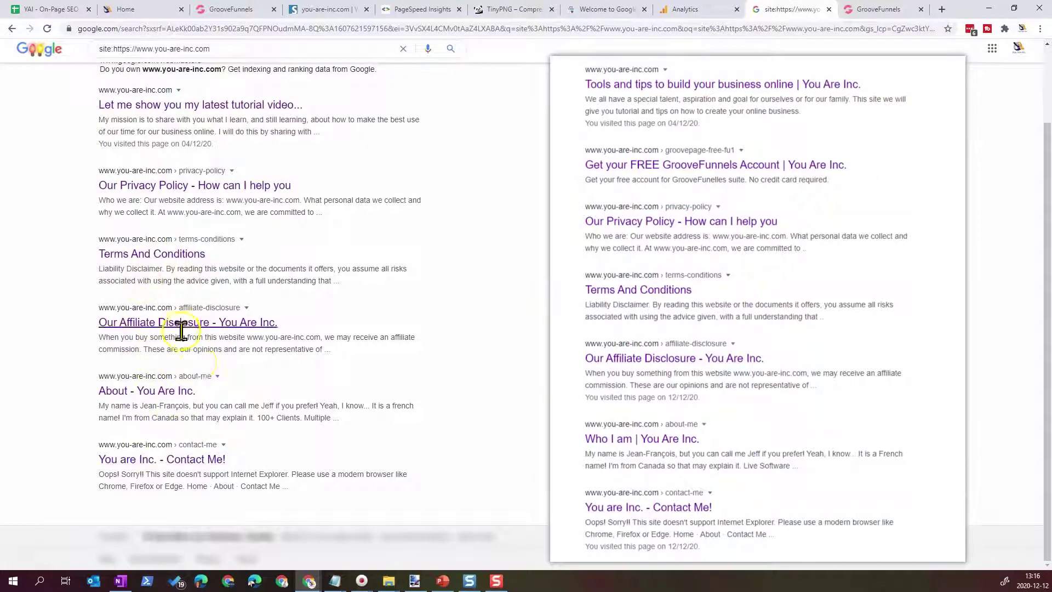
scroll(180, 334, "up", 2)
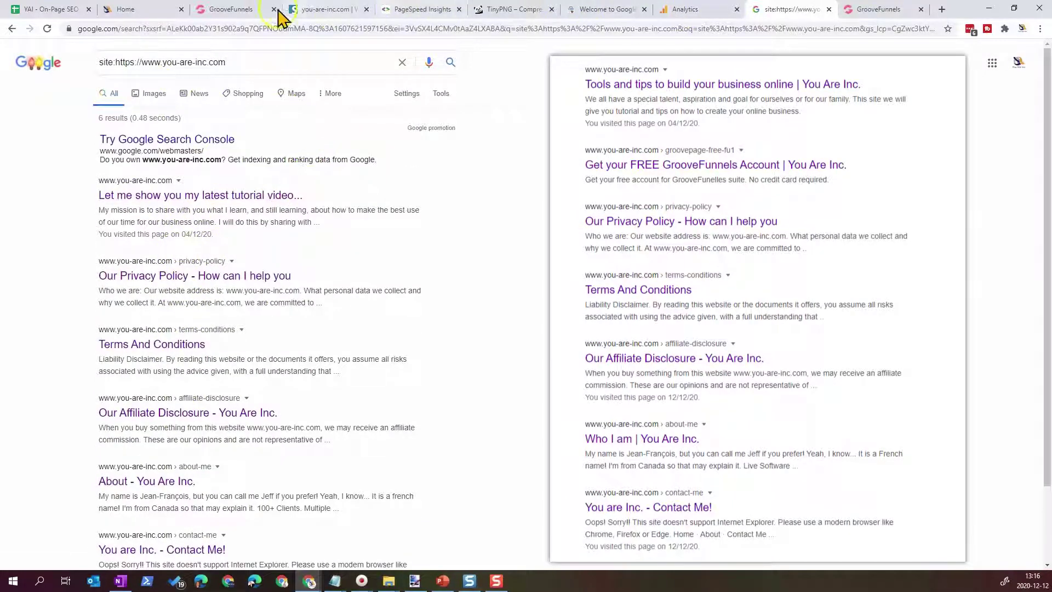
Mark the "Do you have a page title" item as completed in the On-Page SEO Checklist spreadsheet
left_click(129, 10)
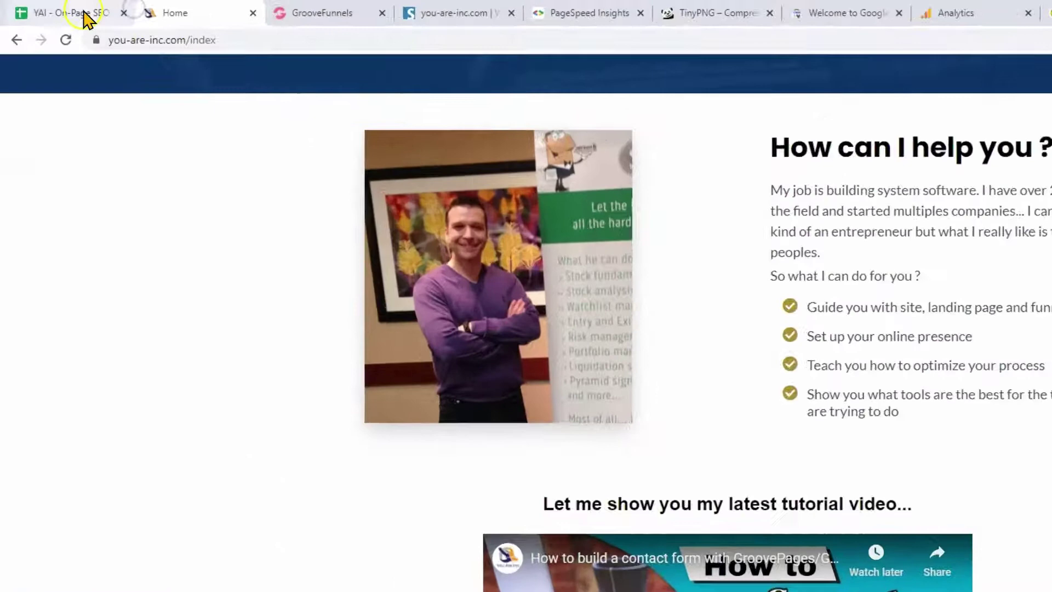
left_click(85, 15)
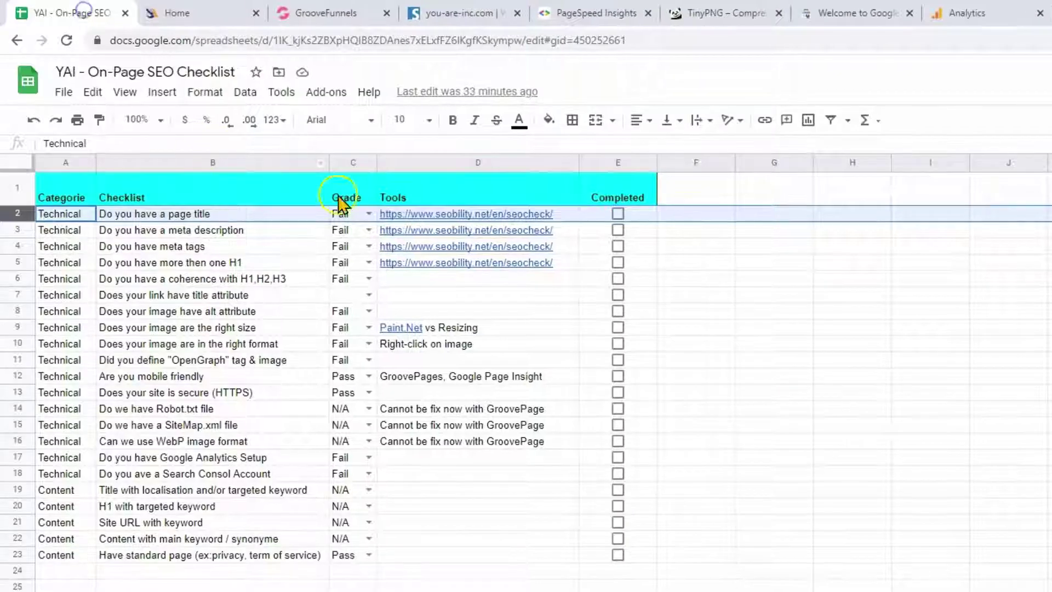
left_click(616, 215)
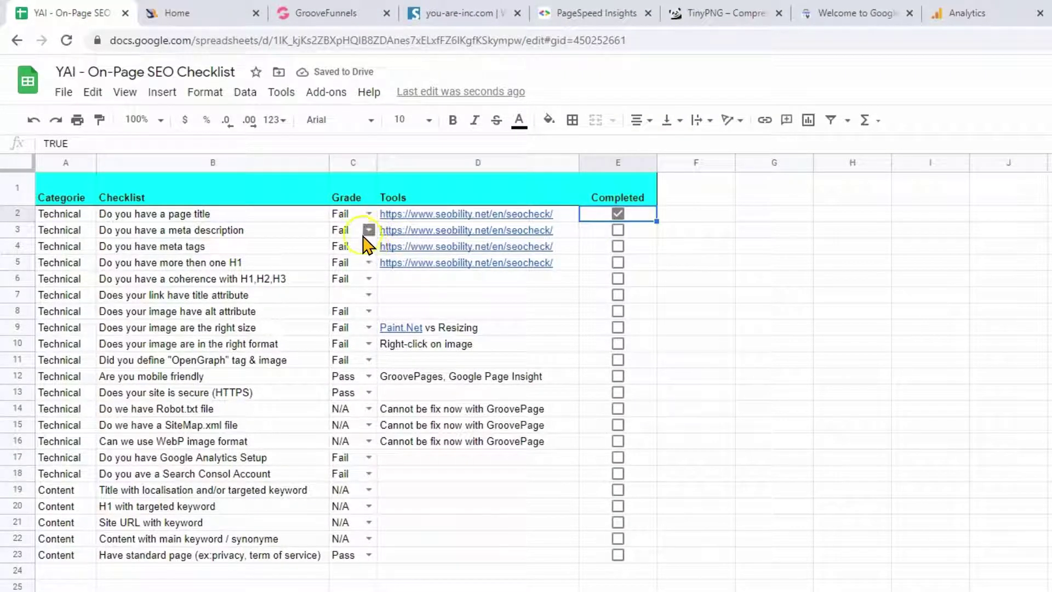
In GroovePages, paste the Home page's meta description beginning "We all have a special talent" and correct its misspelled word to "family"
left_click(186, 13)
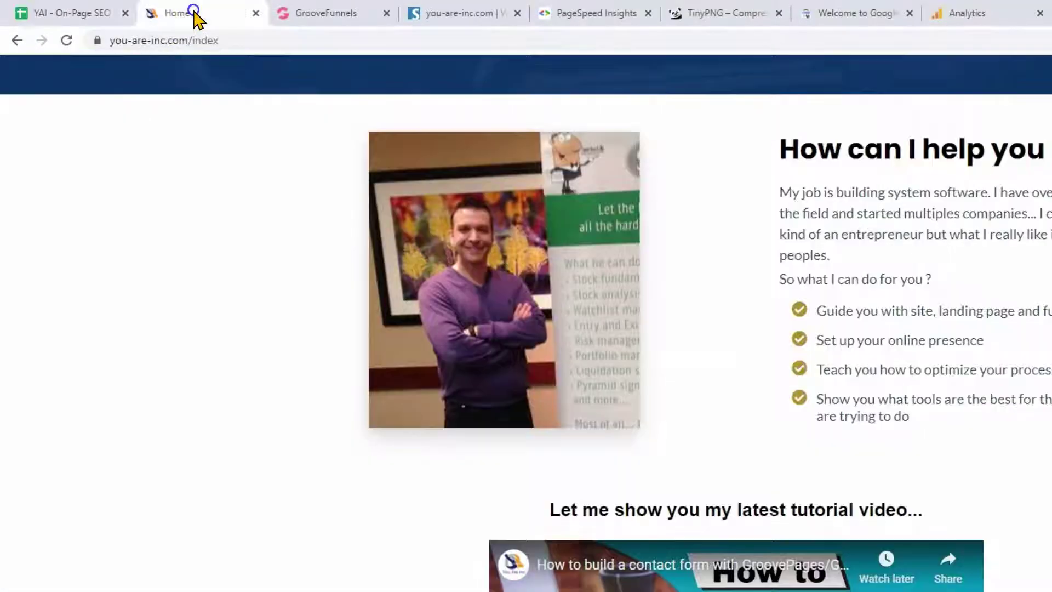
left_click(337, 13)
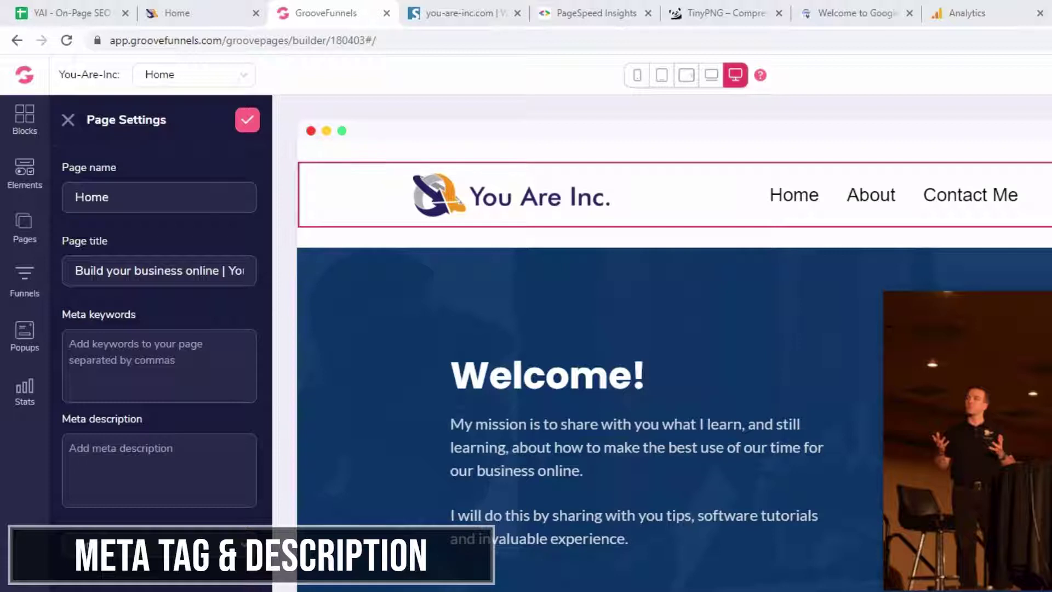
left_click(150, 447)
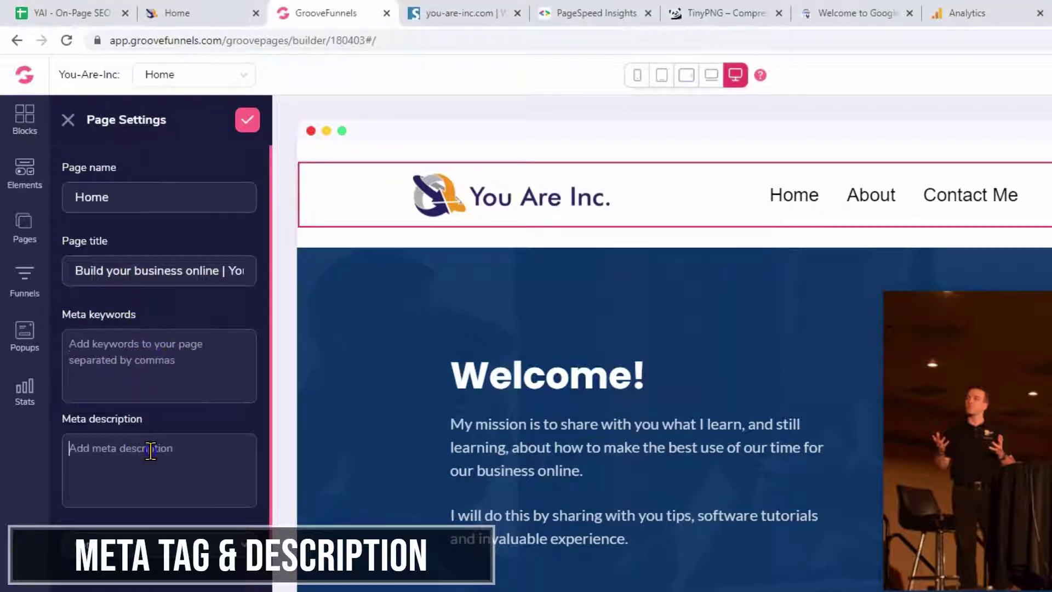
key("ctrl+v")
scroll(110, 485, "up", 3)
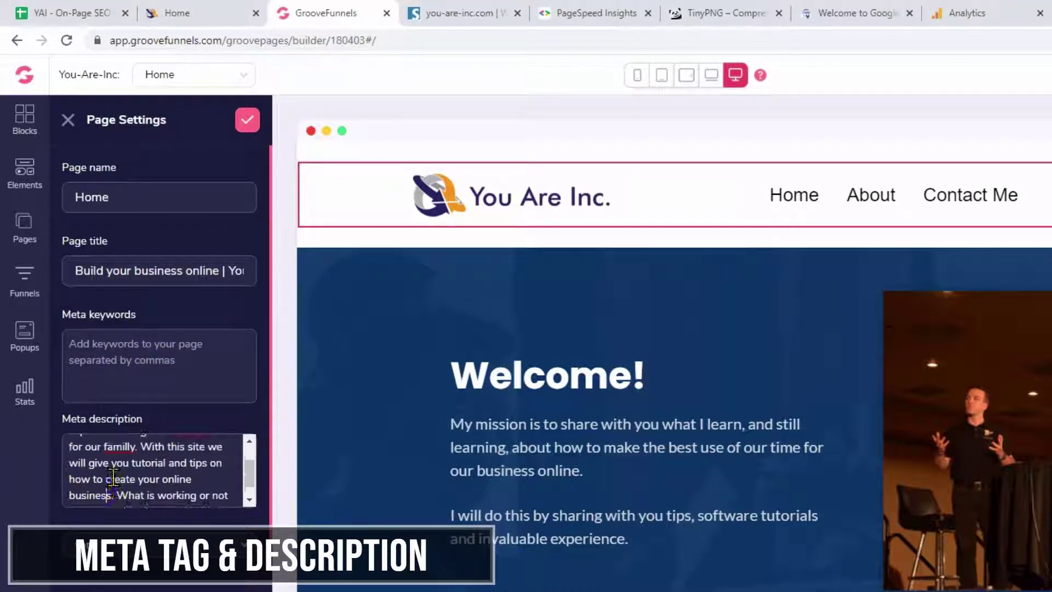
right_click(115, 480)
left_click(151, 492)
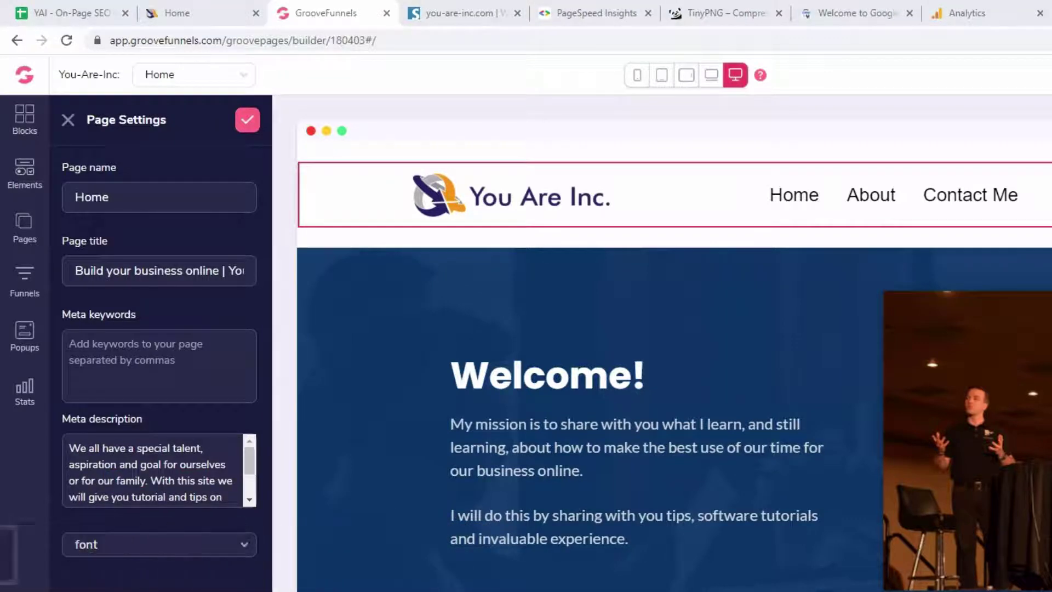
Paste the Home page's meta keywords, starting with "building business online, tutorial on online business", and save its settings
left_click(212, 357)
key("ctrl+v")
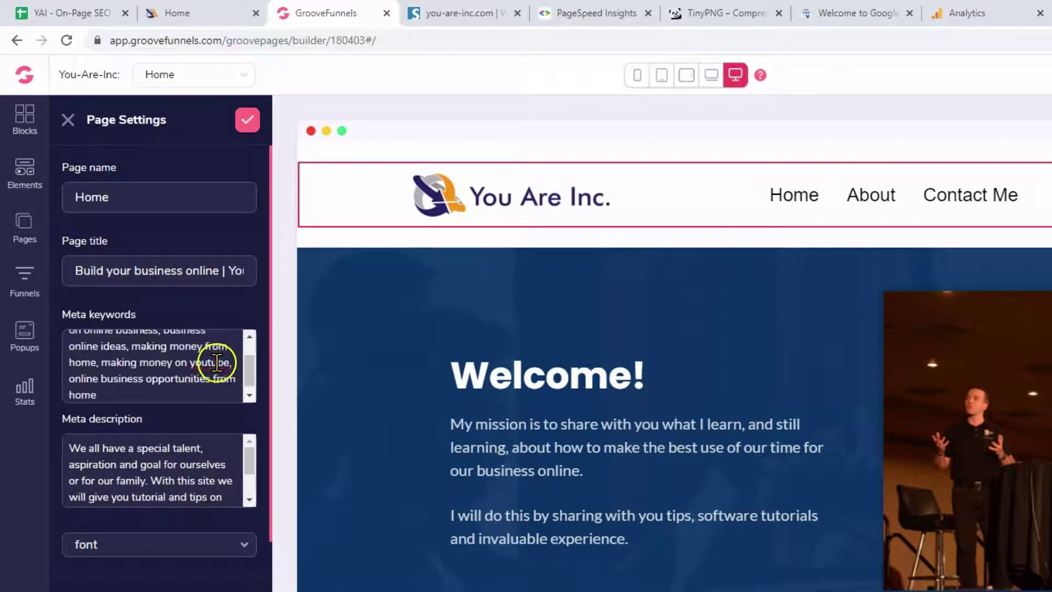
scroll(215, 371, "up", 2)
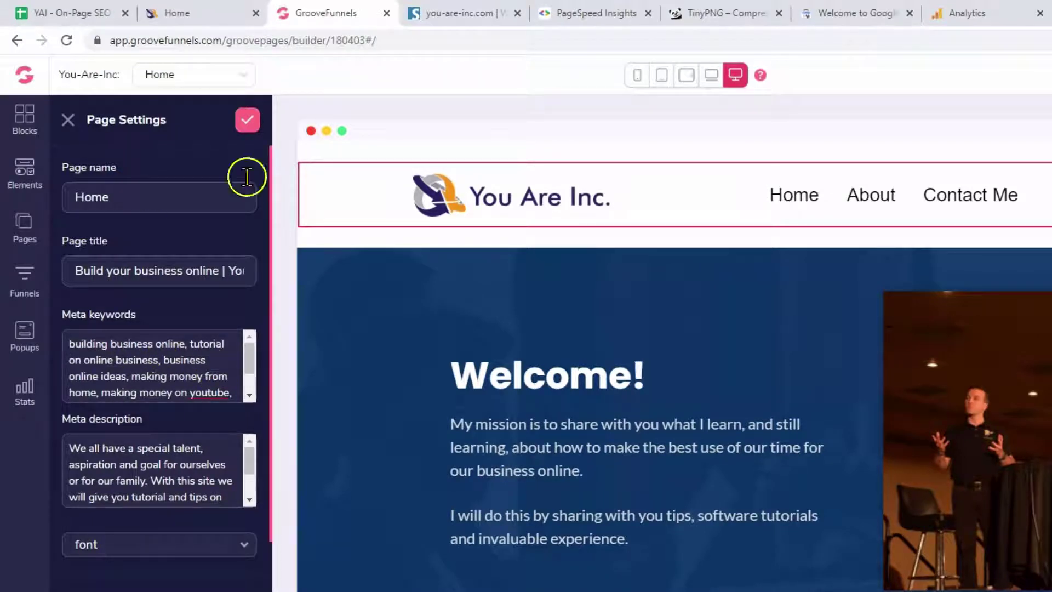
left_click(256, 117)
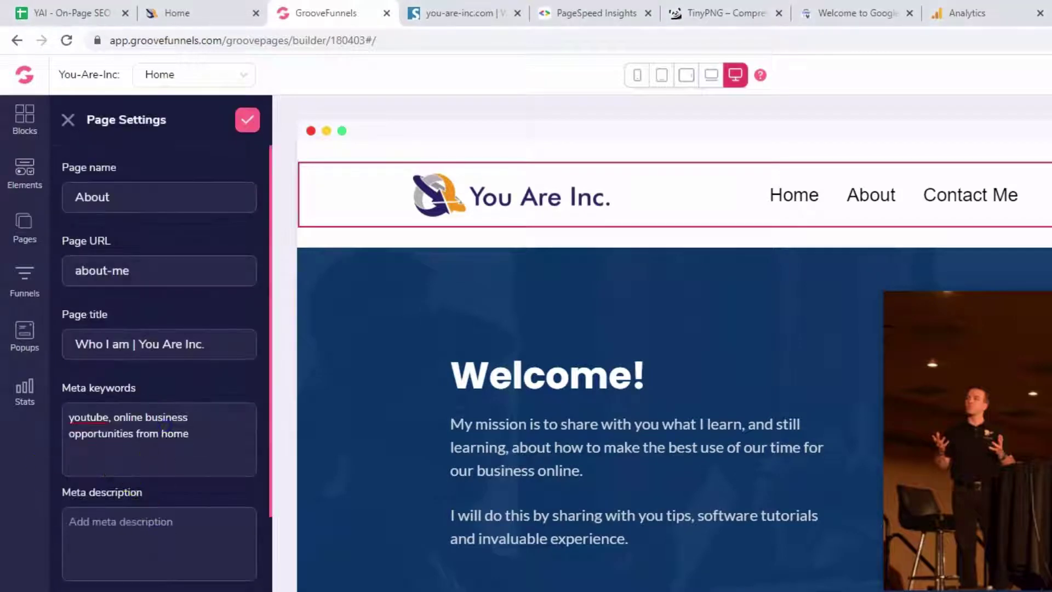
key("ctrl+a")
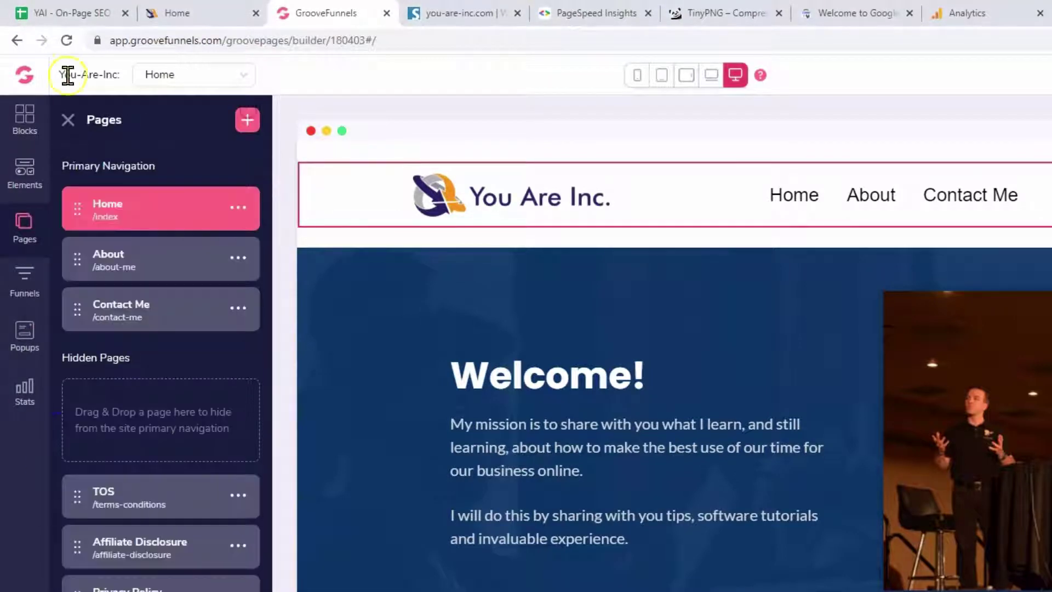
Mark the meta description and meta tags items as completed in the On-Page SEO Checklist
left_click(70, 12)
left_click(235, 233)
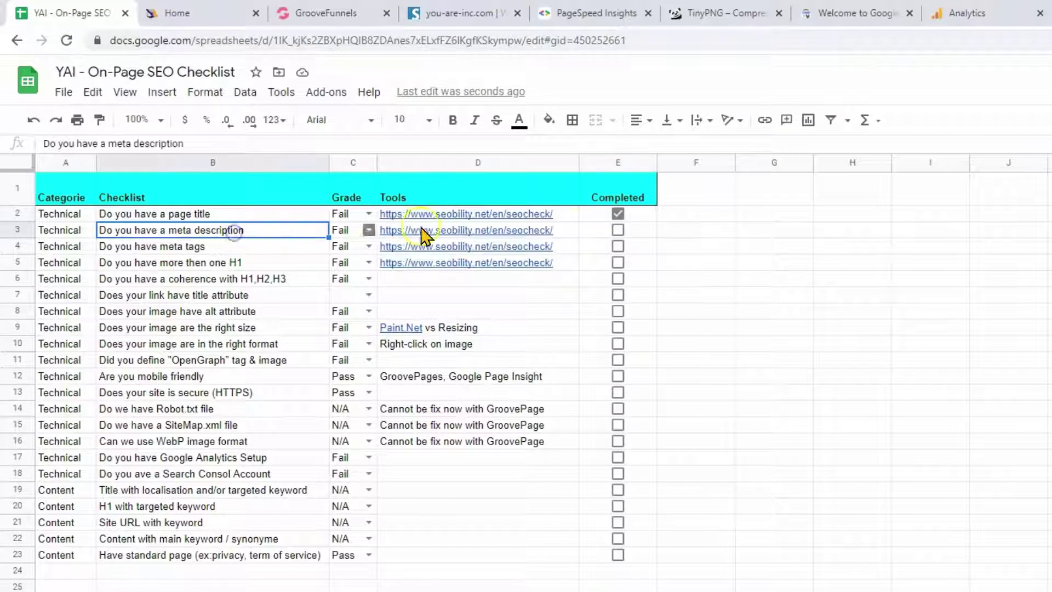
left_click(617, 230)
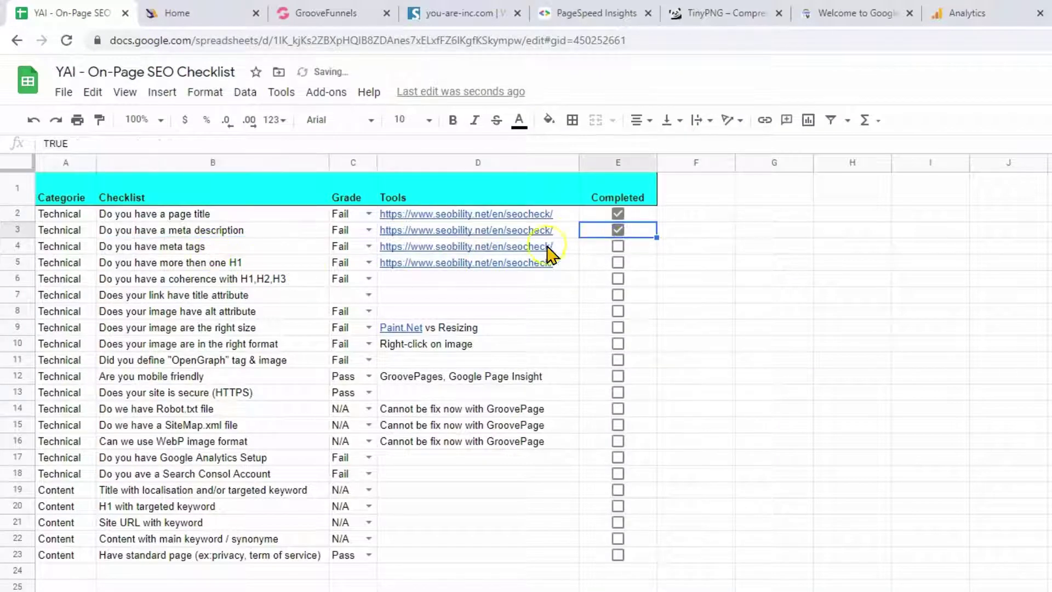
left_click(616, 248)
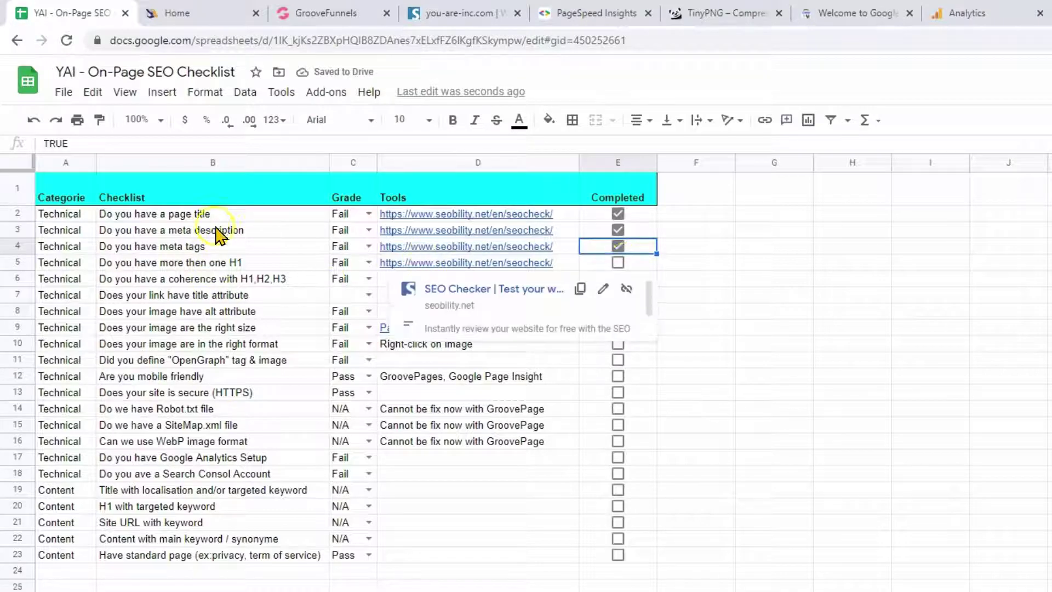
Examine the Seobility report for you-are-inc.com, covering the meta specifications, page quality, image alt attributes and H1 headings
left_click(481, 16)
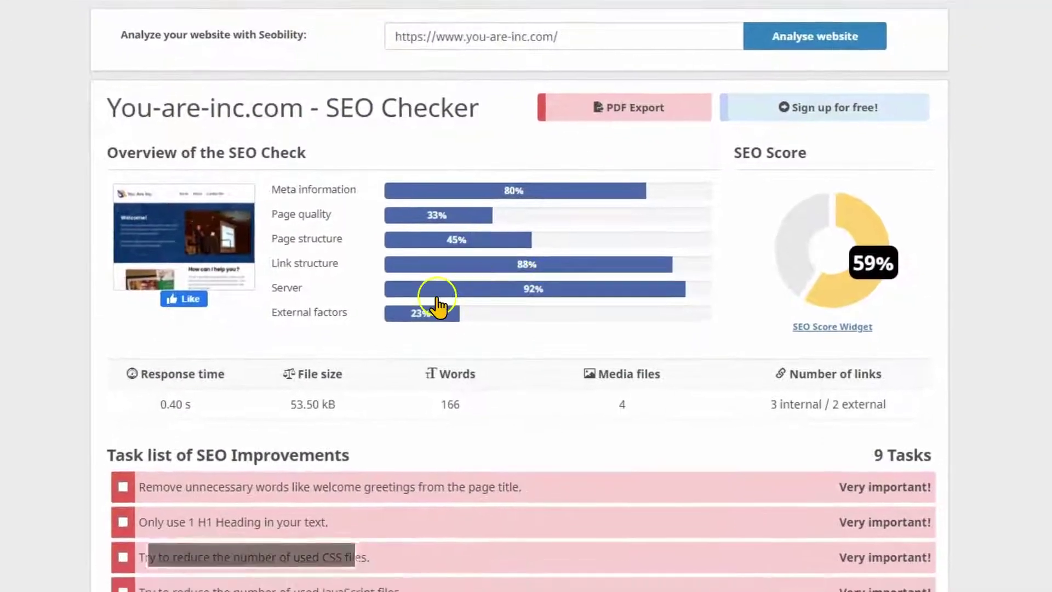
scroll(422, 302, "down", 10)
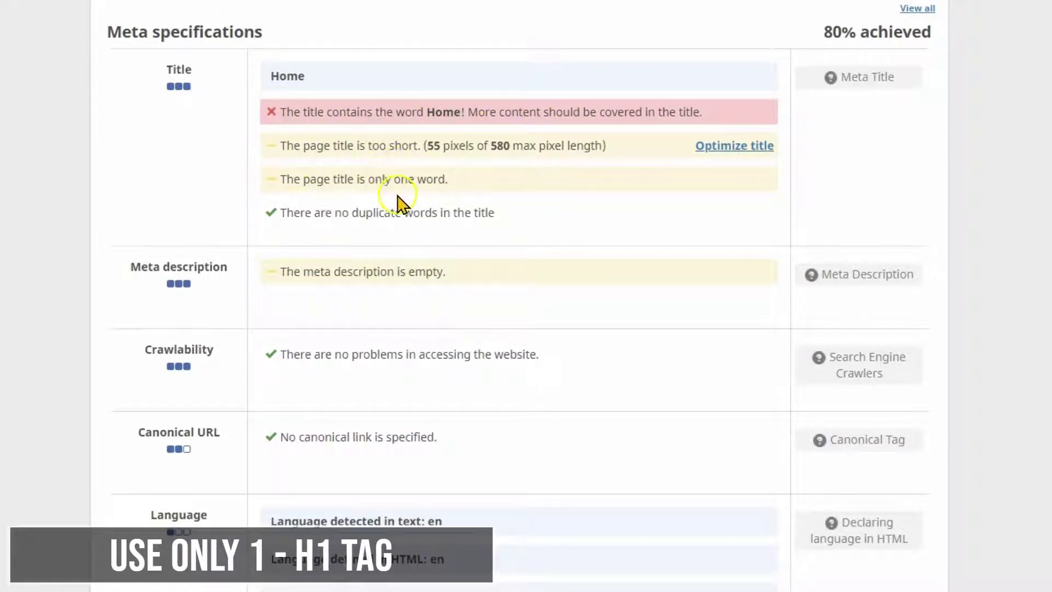
scroll(380, 207, "down", 13)
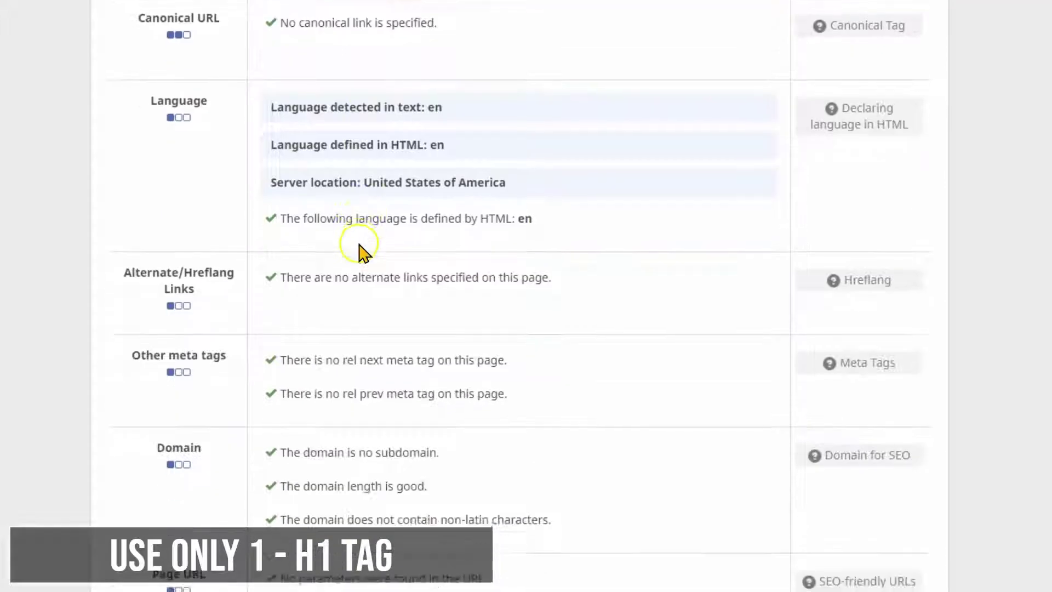
scroll(360, 255, "down", 8)
scroll(250, 276, "down", 2)
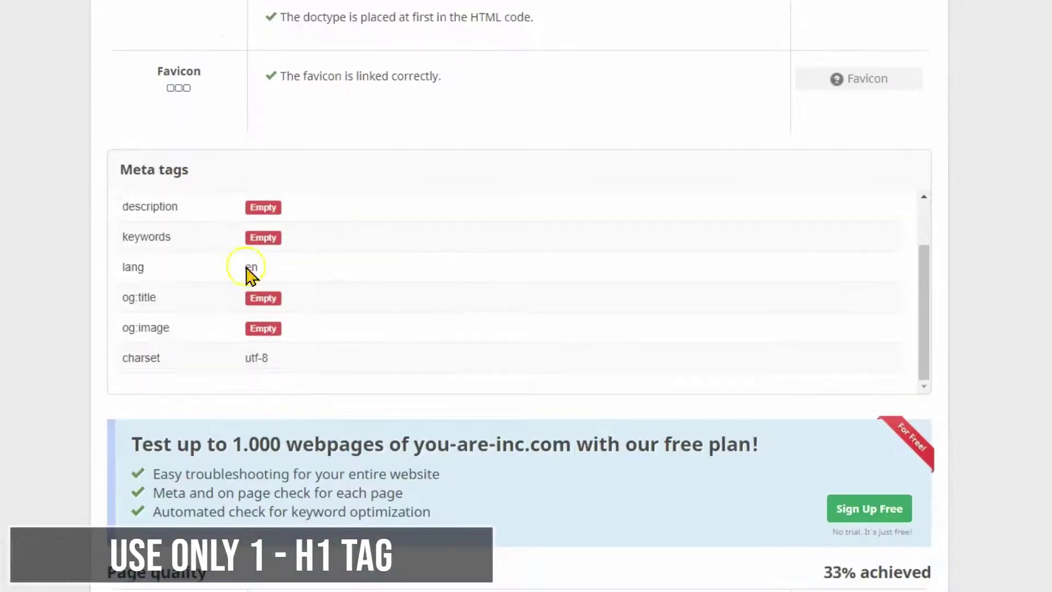
scroll(520, 296, "down", 11)
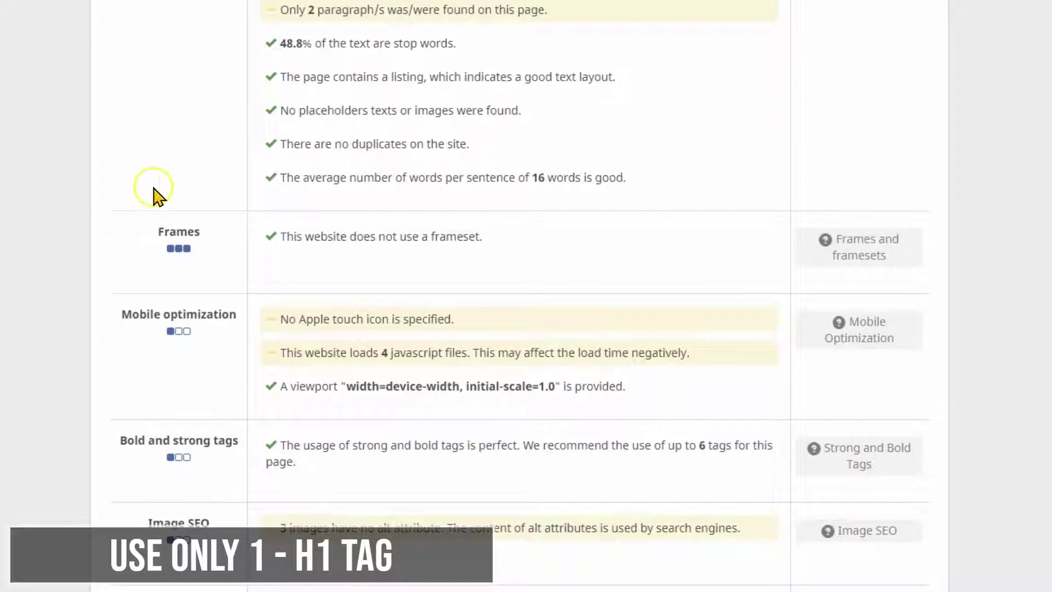
scroll(329, 129, "up", 3)
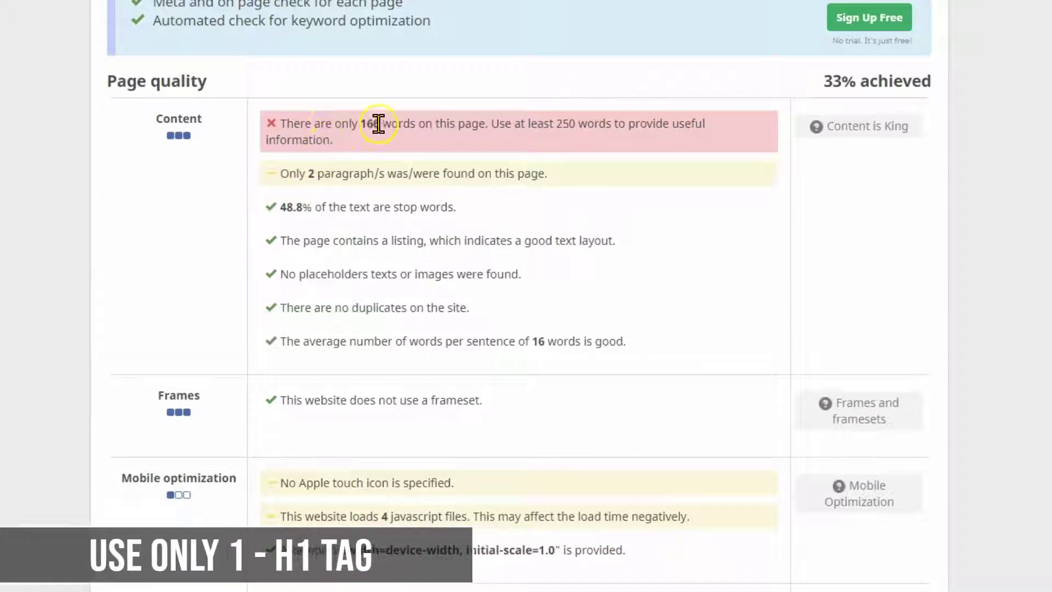
scroll(176, 271, "down", 4)
scroll(145, 277, "down", 11)
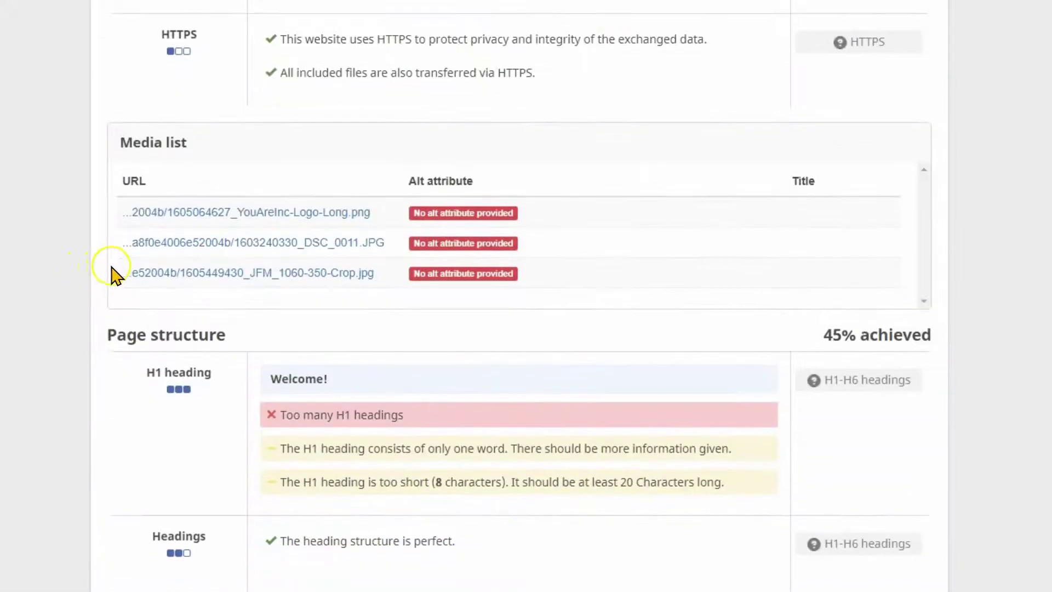
scroll(116, 274, "down", 4)
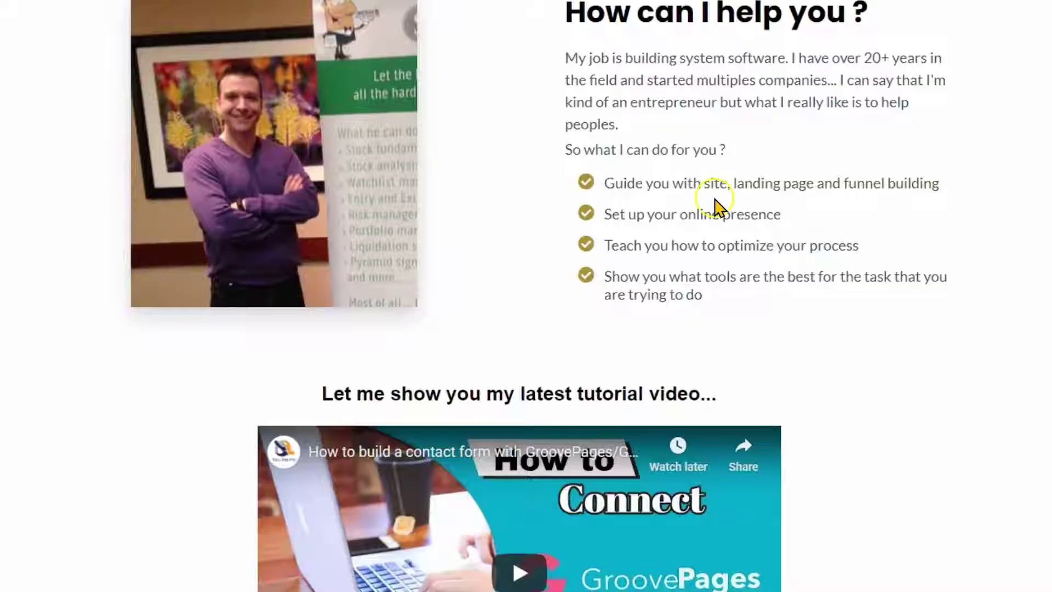
Look over the live home page's headings and check where the browser's developer tools are found
scroll(716, 207, "up", 6)
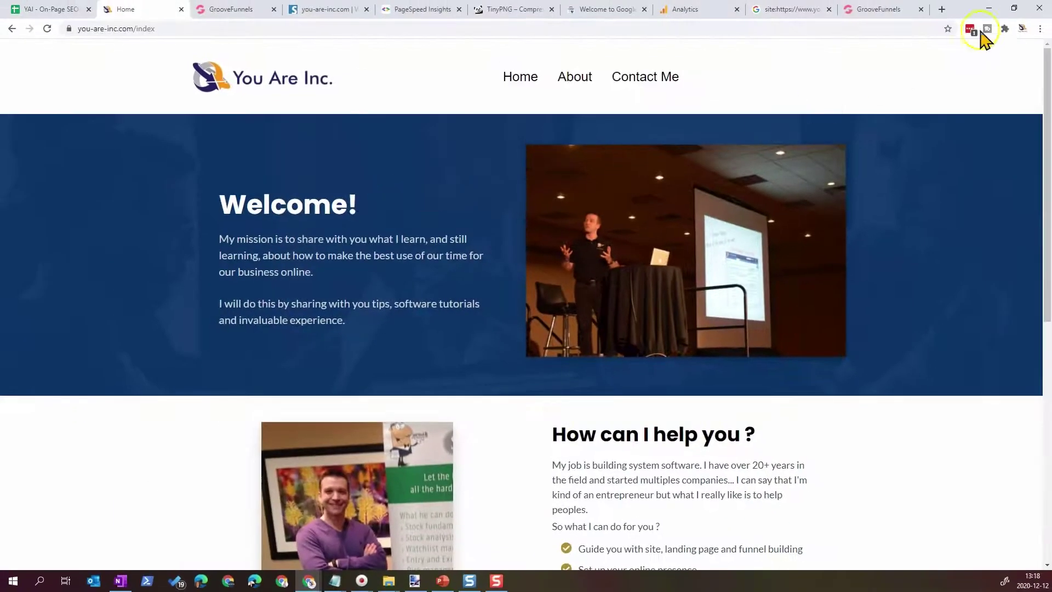
left_click(1041, 27)
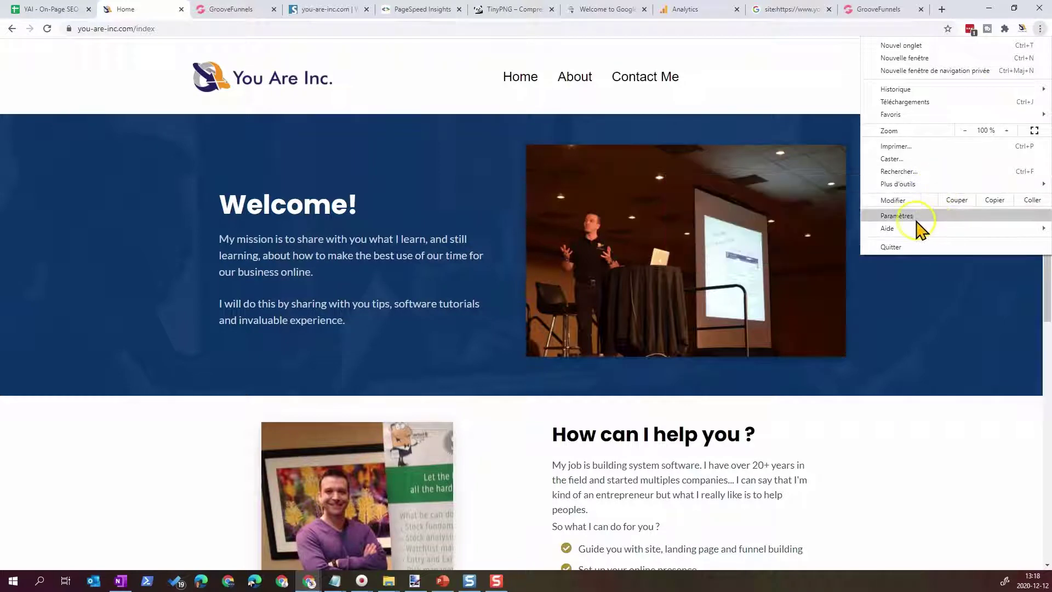
mouse_move(915, 184)
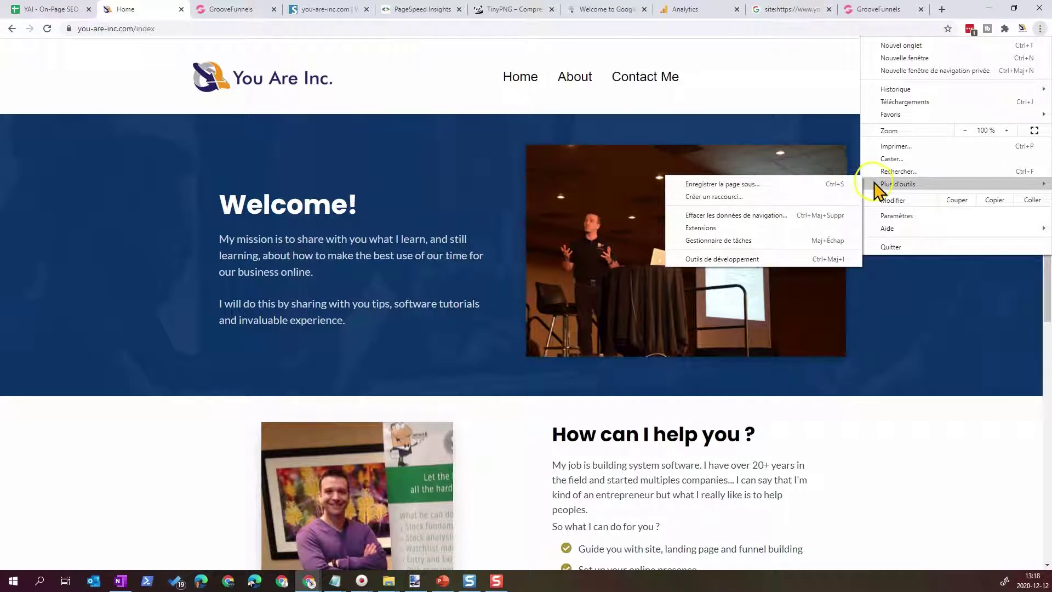
left_click(402, 135)
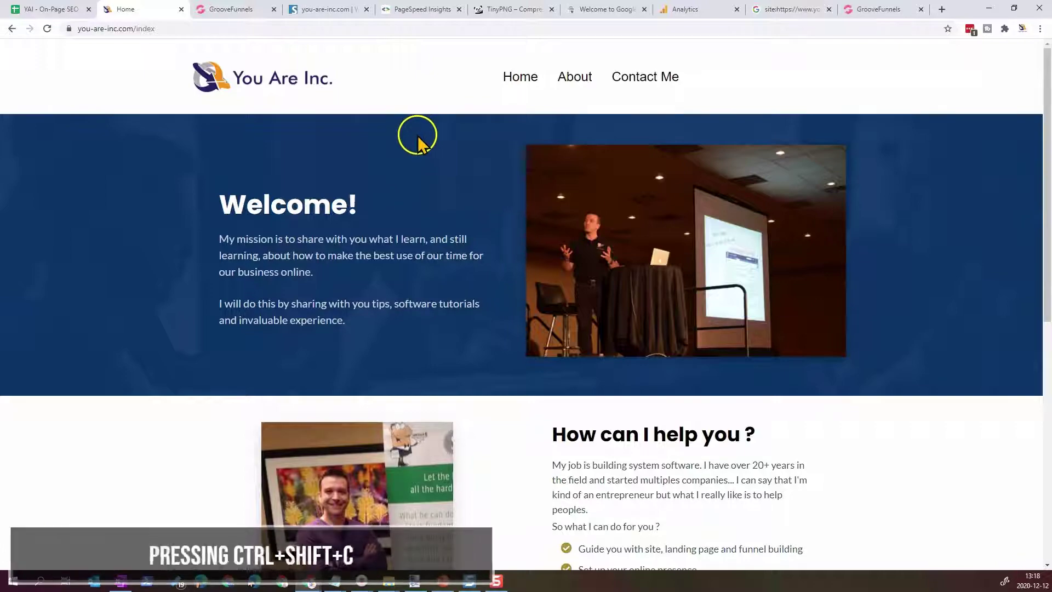
Inspect the live home page's headings with the element inspector to check which heading level each one uses
key("ctrl+shift+c")
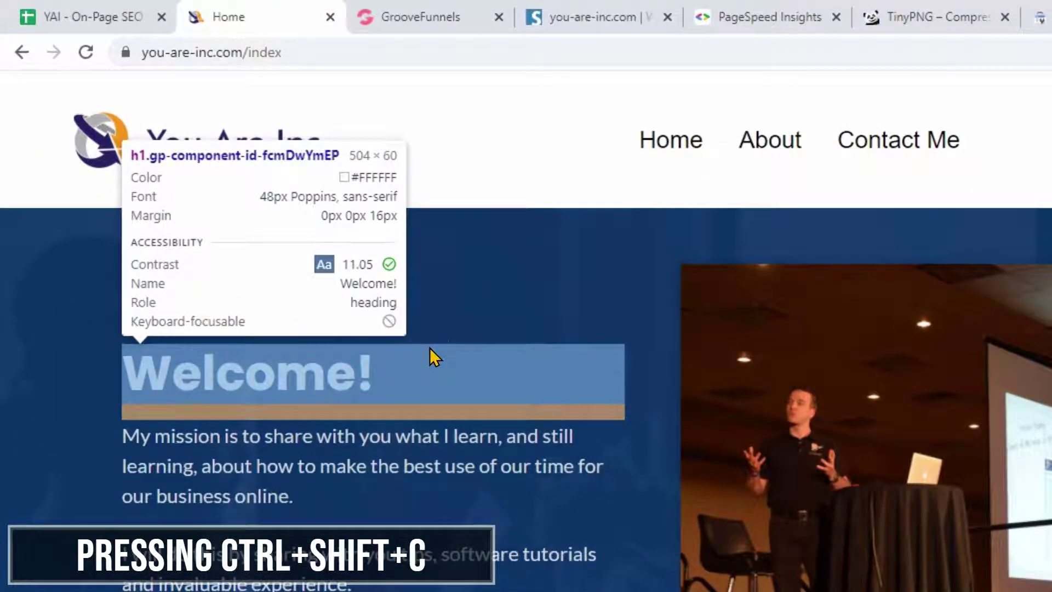
left_click(226, 254)
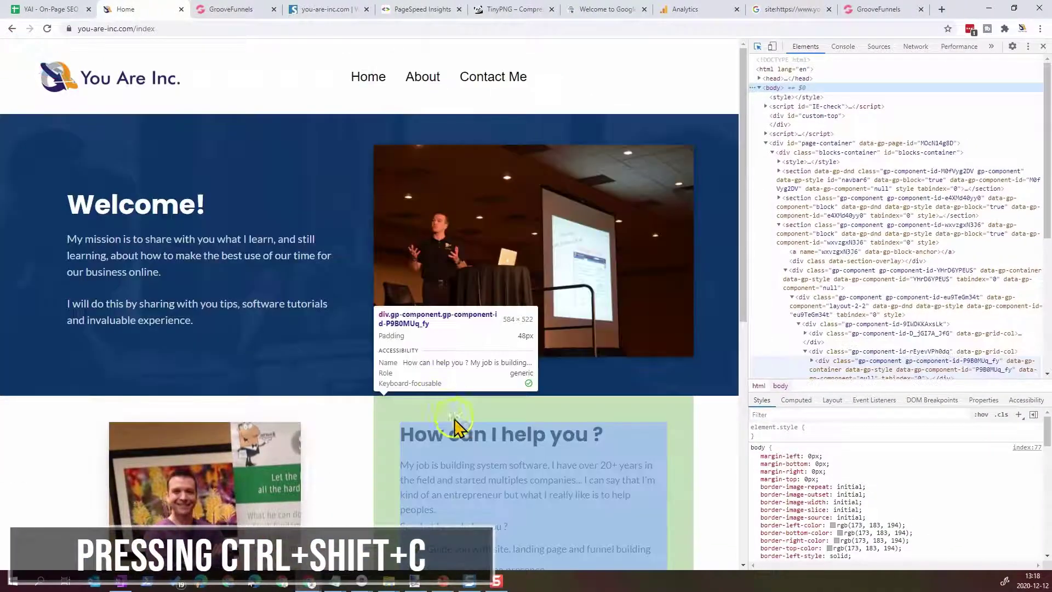
scroll(450, 428, "down", 8)
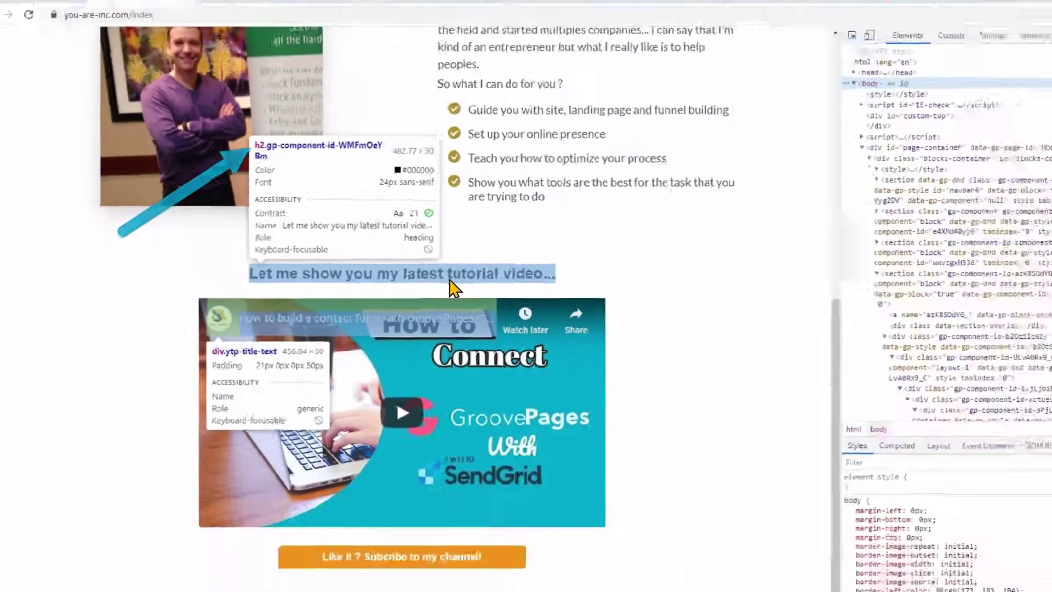
scroll(599, 376, "up", 2)
scroll(412, 263, "up", 6)
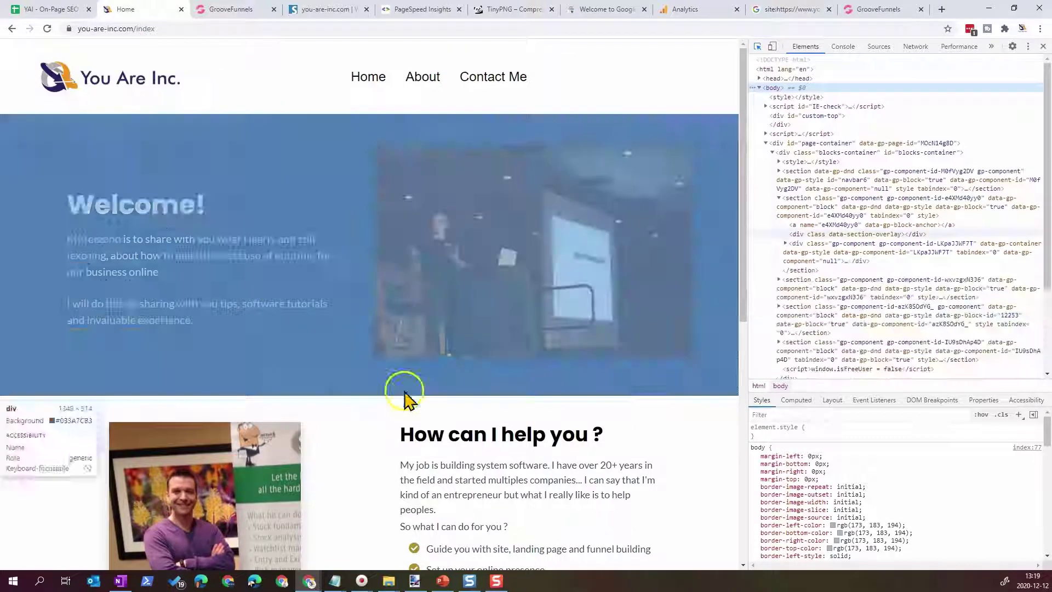
scroll(462, 437, "down", 5)
scroll(460, 437, "down", 1)
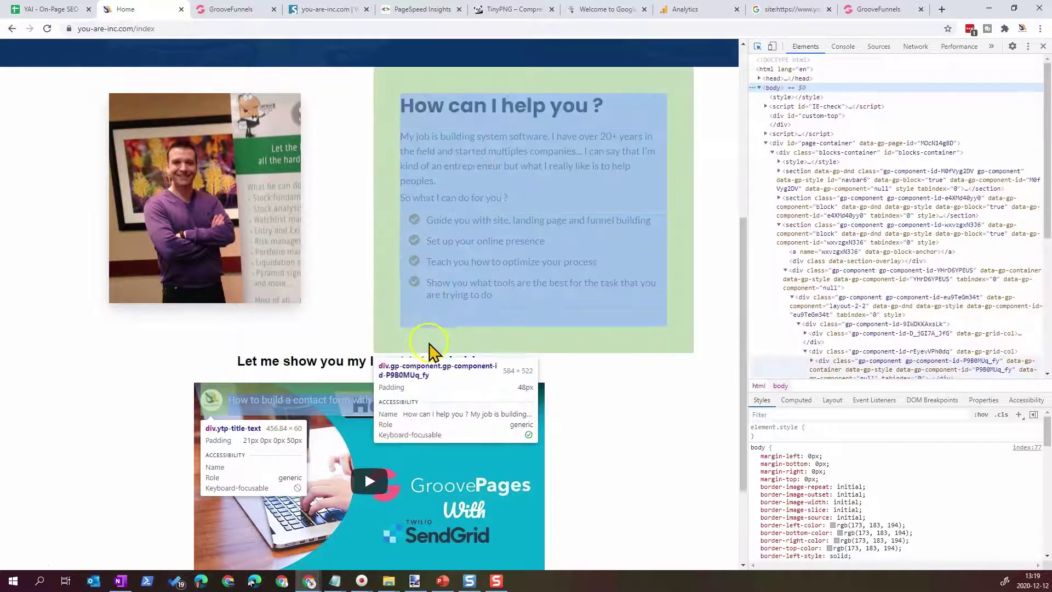
left_click(331, 366)
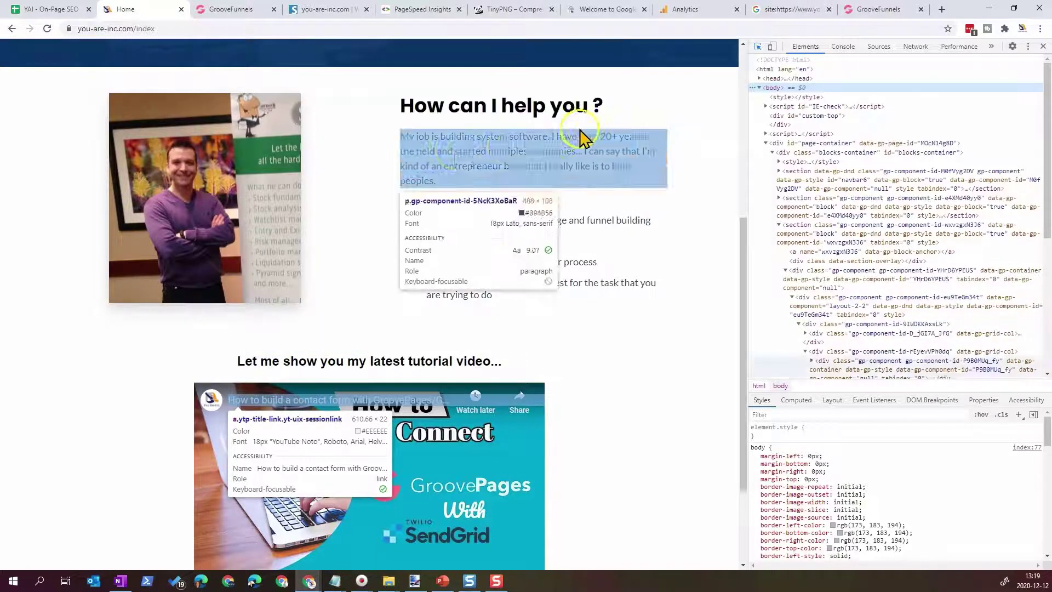
left_click(1043, 46)
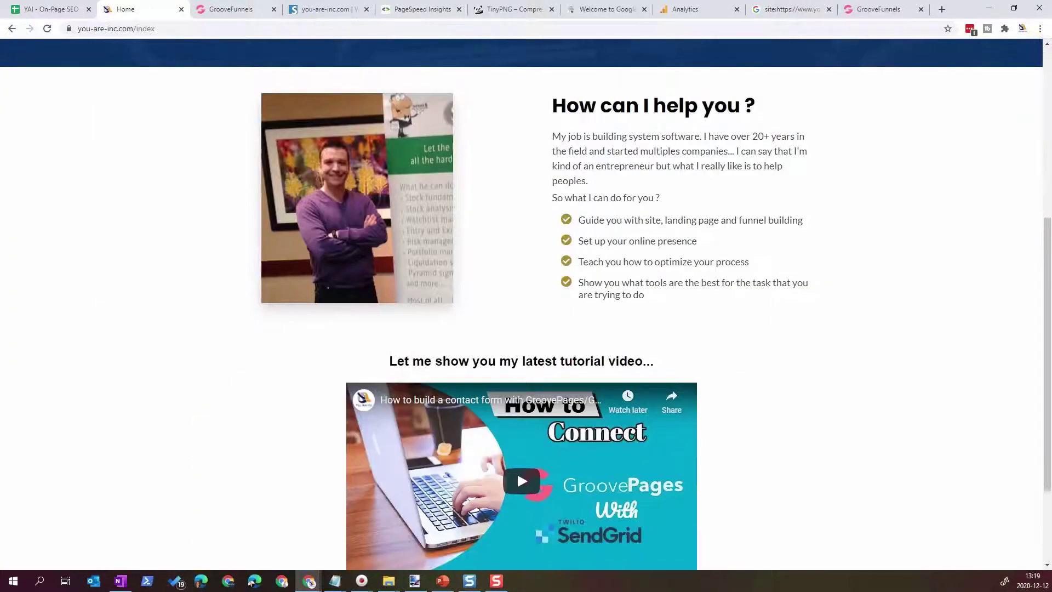
In the GroovePages builder, insert an H2 heading element directly below the "How can I help you ?" heading on the Home page
left_click(33, 9)
left_click(225, 12)
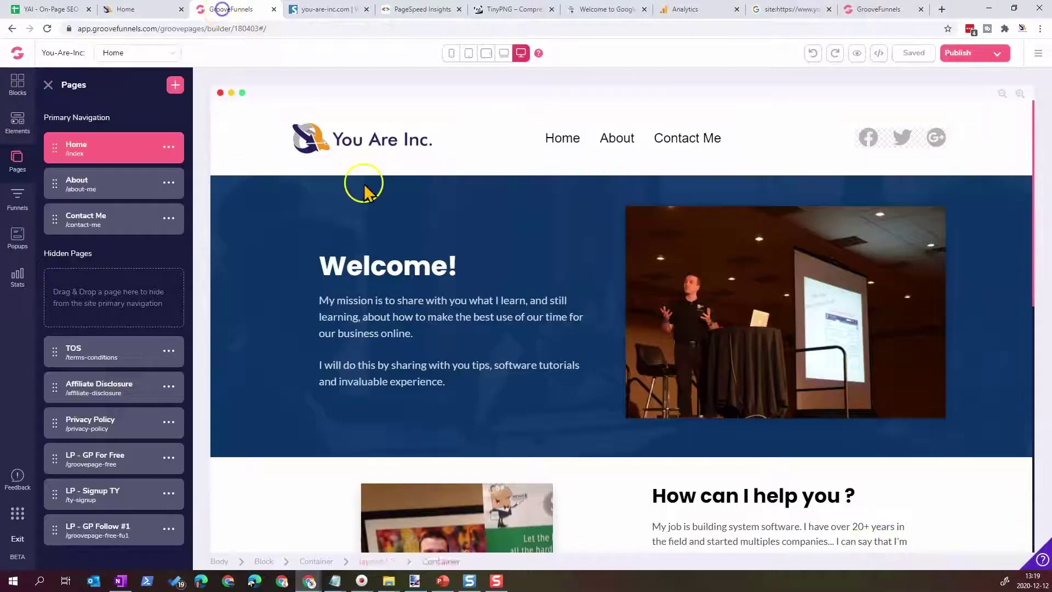
scroll(658, 361, "down", 3)
left_click(703, 332)
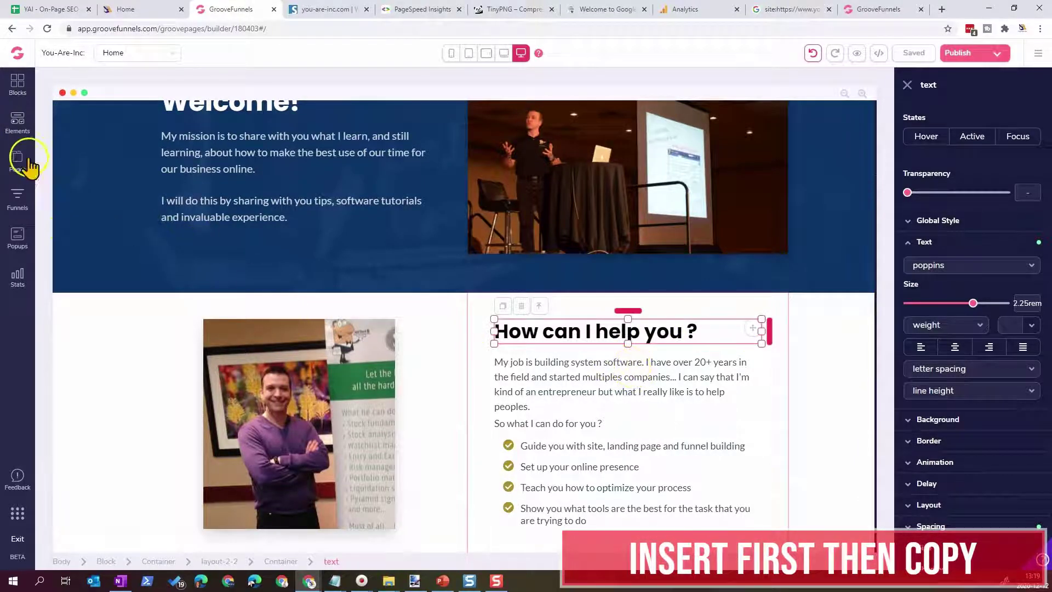
left_click(18, 122)
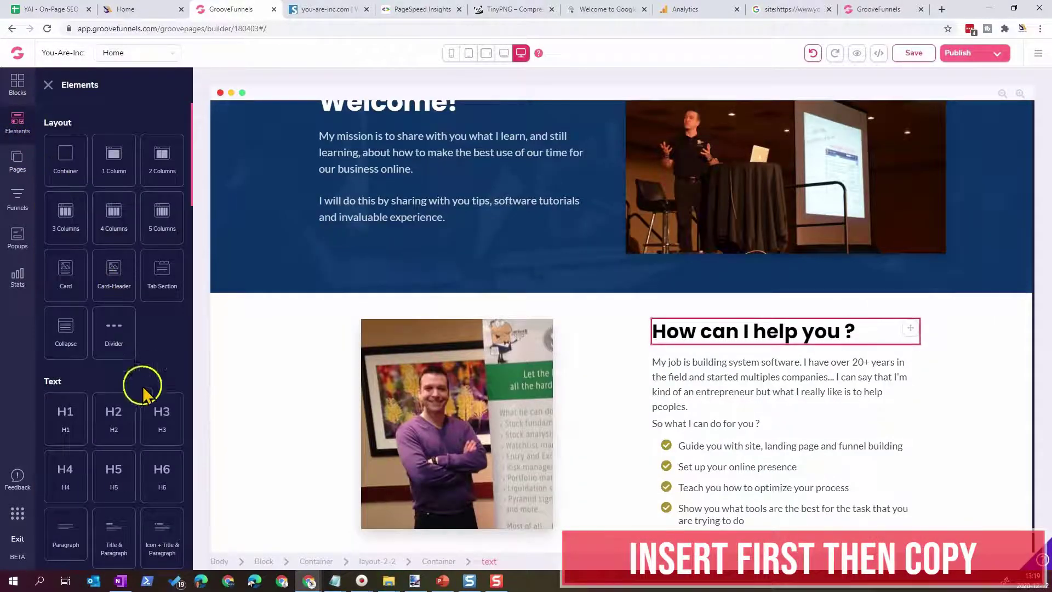
scroll(126, 406, "down", 2)
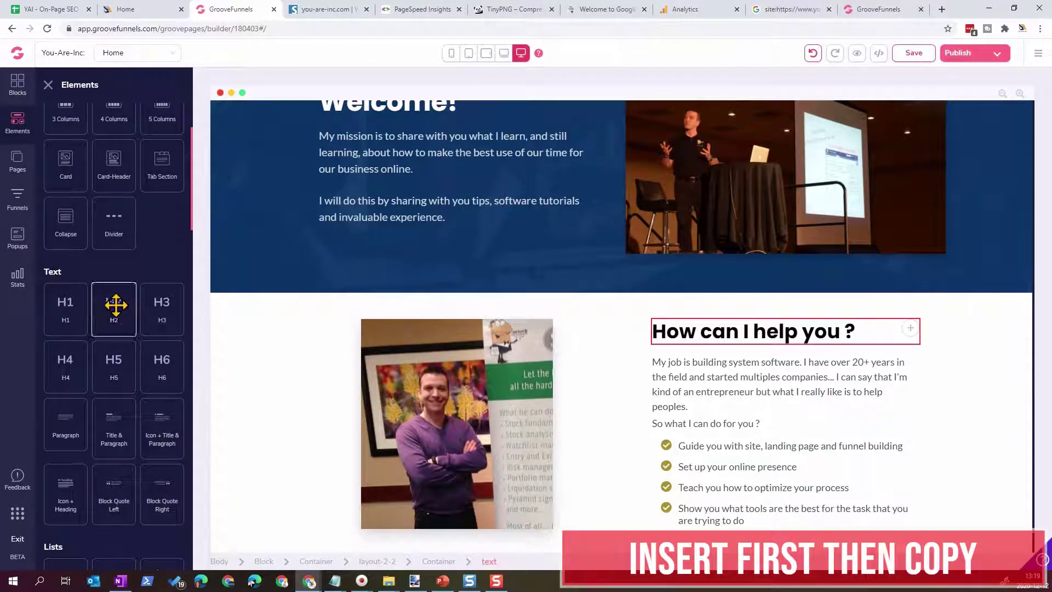
left_click_drag(115, 305, 780, 339)
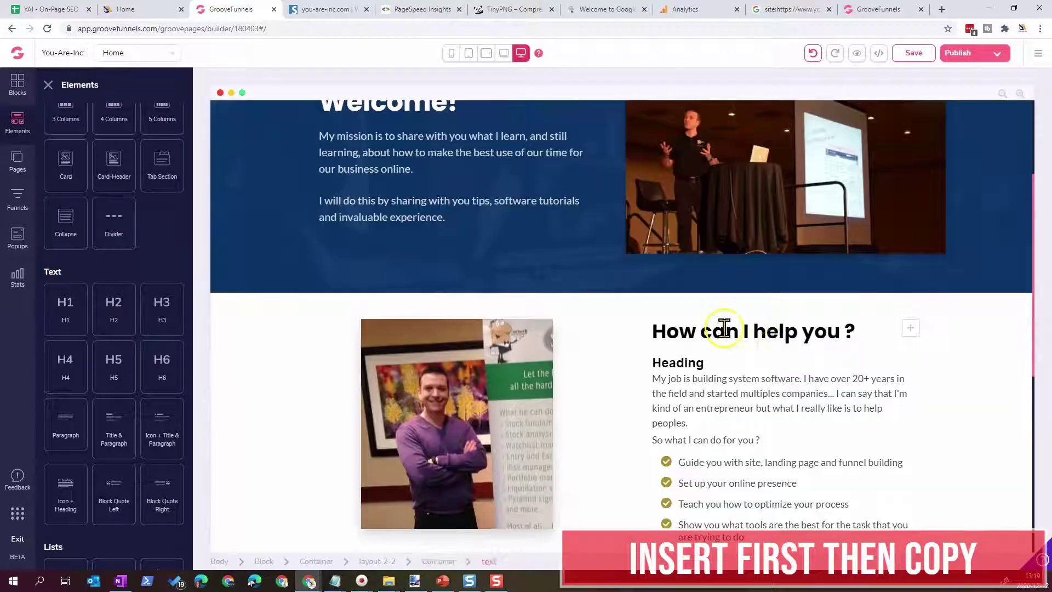
Copy the original heading's text into the new H2 so that it reads "How can I help you ?"
left_click(723, 326)
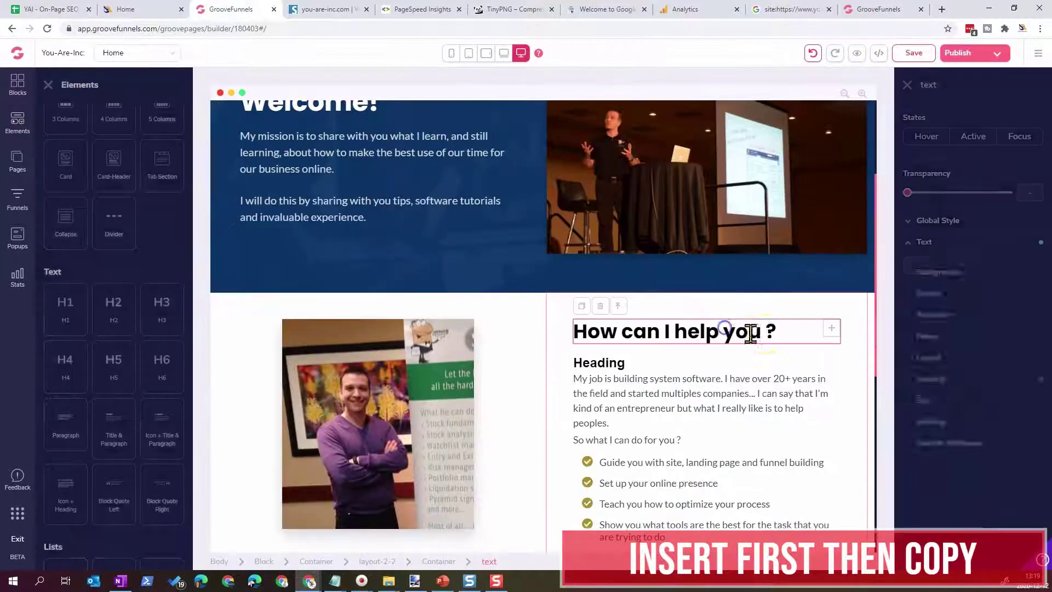
left_click_drag(700, 331, 543, 362)
left_click(629, 408)
left_click(522, 358)
left_click(500, 322)
left_click(513, 361)
type("ow can I help you ?")
left_click(502, 363)
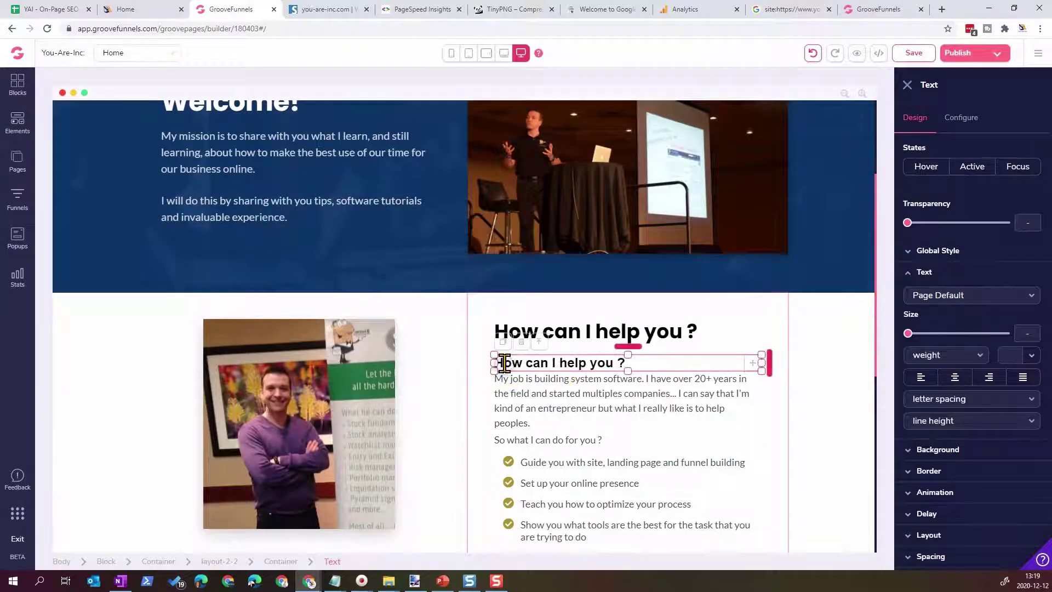
Delete the original large "How can I help you ?" heading above the new H2
left_click(699, 333)
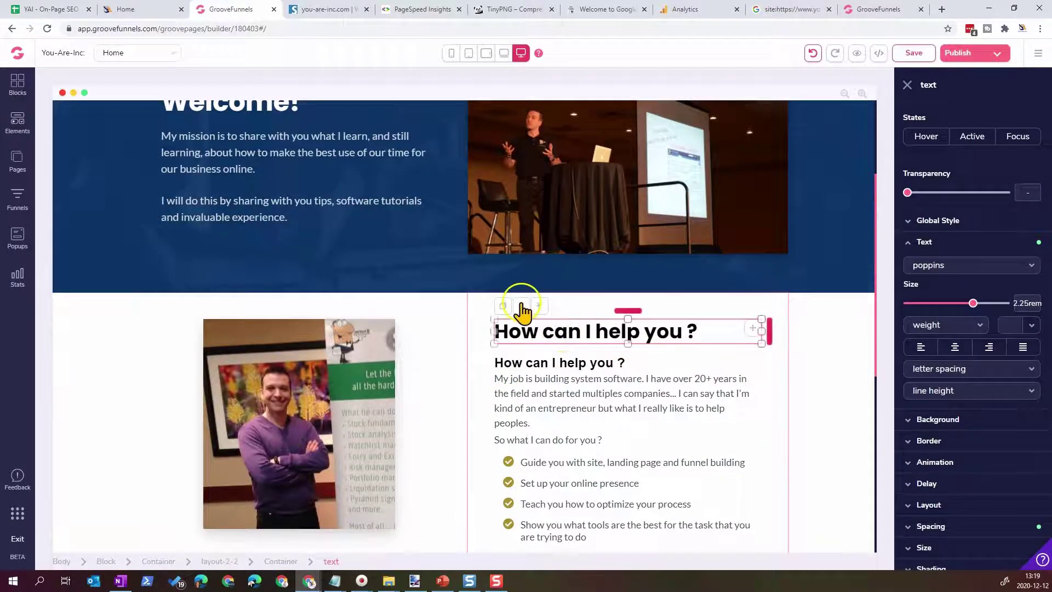
left_click(521, 304)
left_click(553, 322)
Increase the spacing below the new "How can I help you ?" H2 and save the Home page
left_click(599, 327)
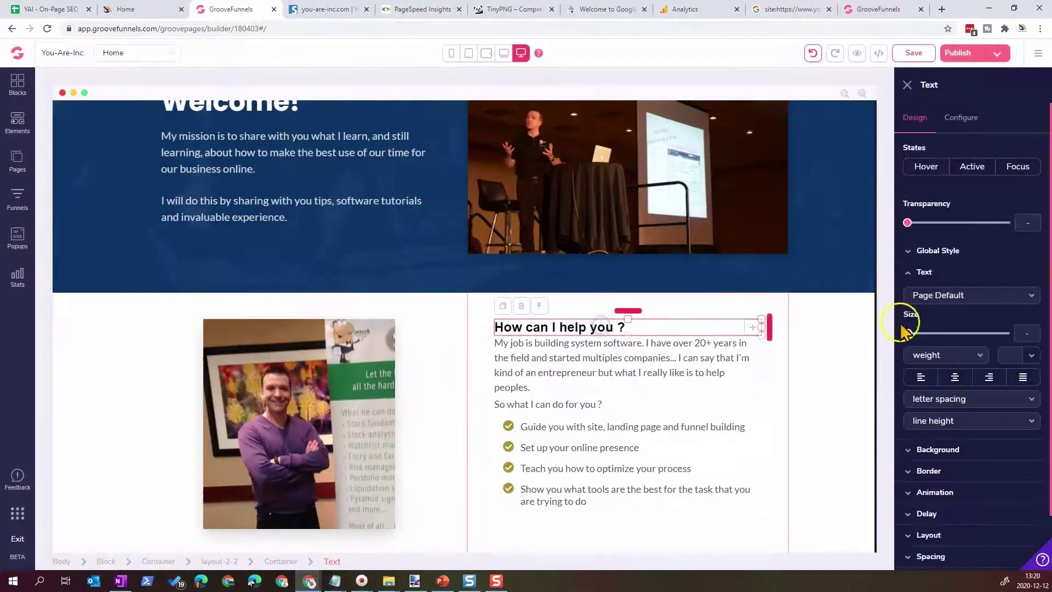
scroll(978, 439, "down", 1)
left_click(962, 498)
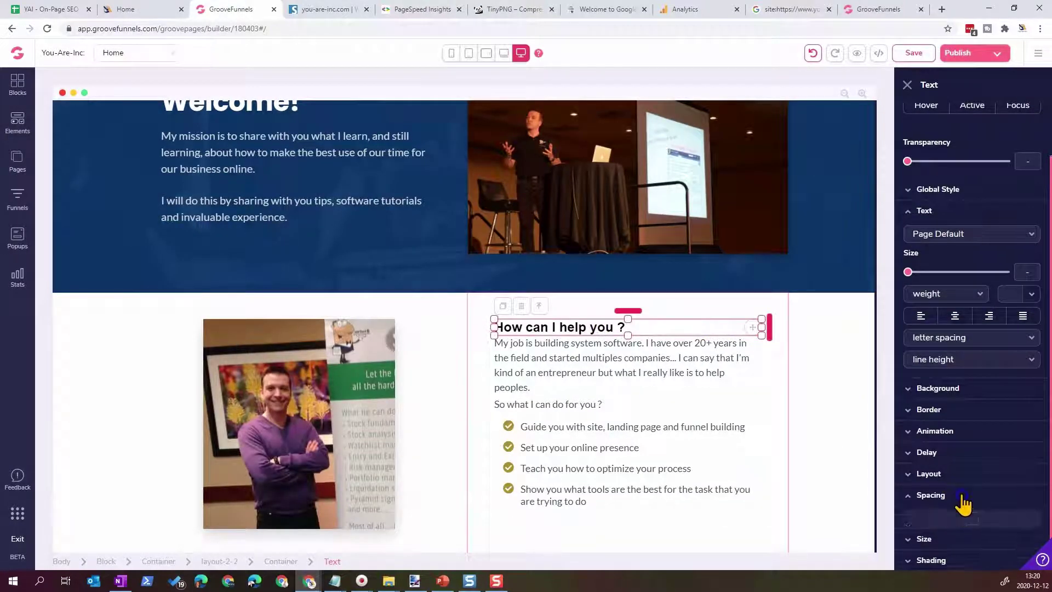
scroll(932, 515, "down", 3)
left_click_drag(909, 528, 927, 527)
left_click(797, 377)
scroll(766, 393, "up", 3)
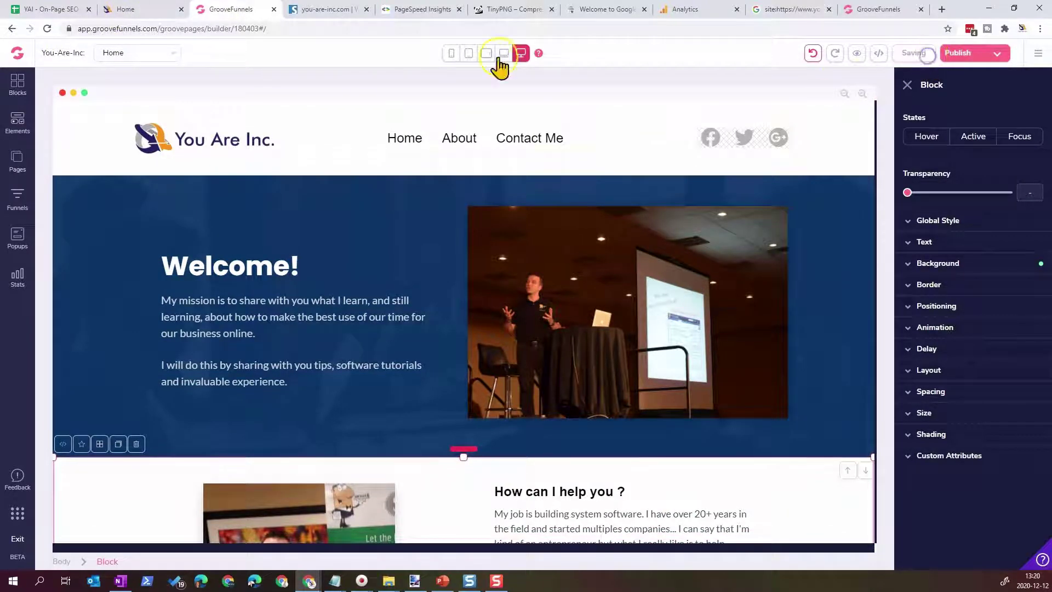
Mark the "more then one H1" and "coherence with H1,H2,H3" items as completed in the On-Page SEO Checklist
left_click(144, 10)
left_click(44, 10)
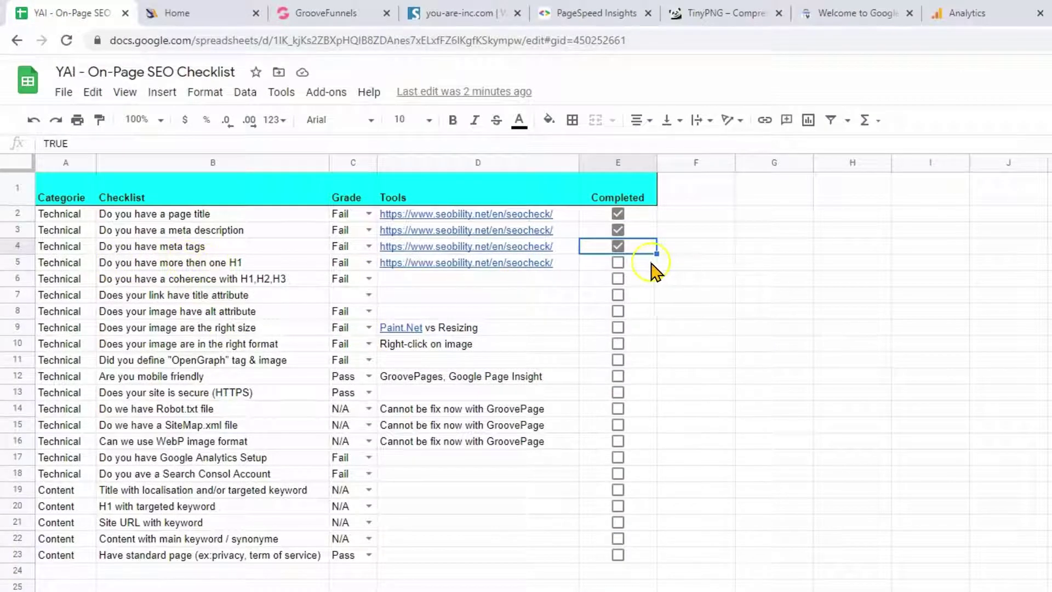
left_click(618, 263)
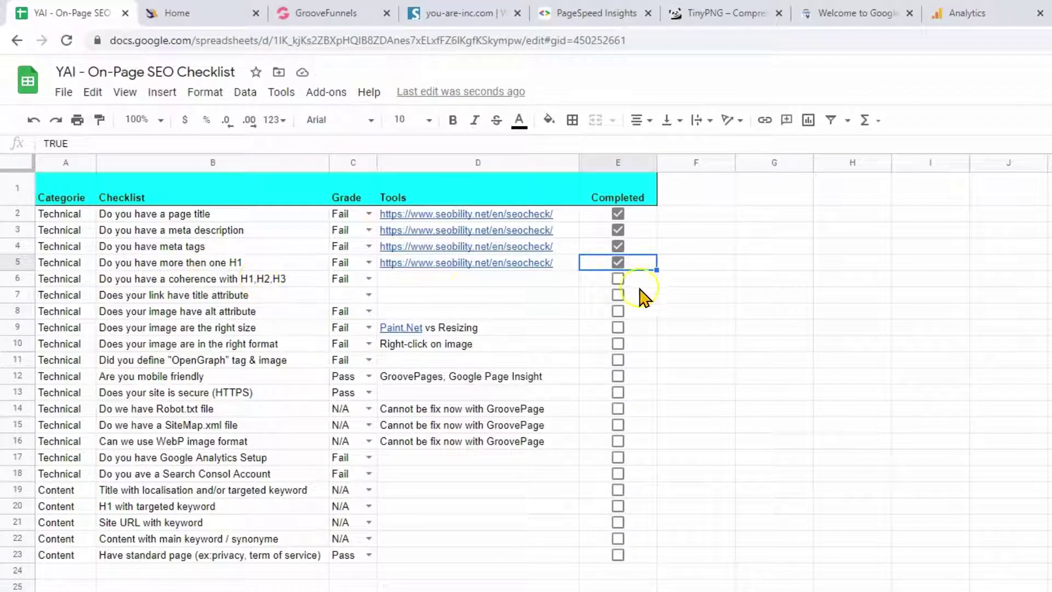
left_click(618, 279)
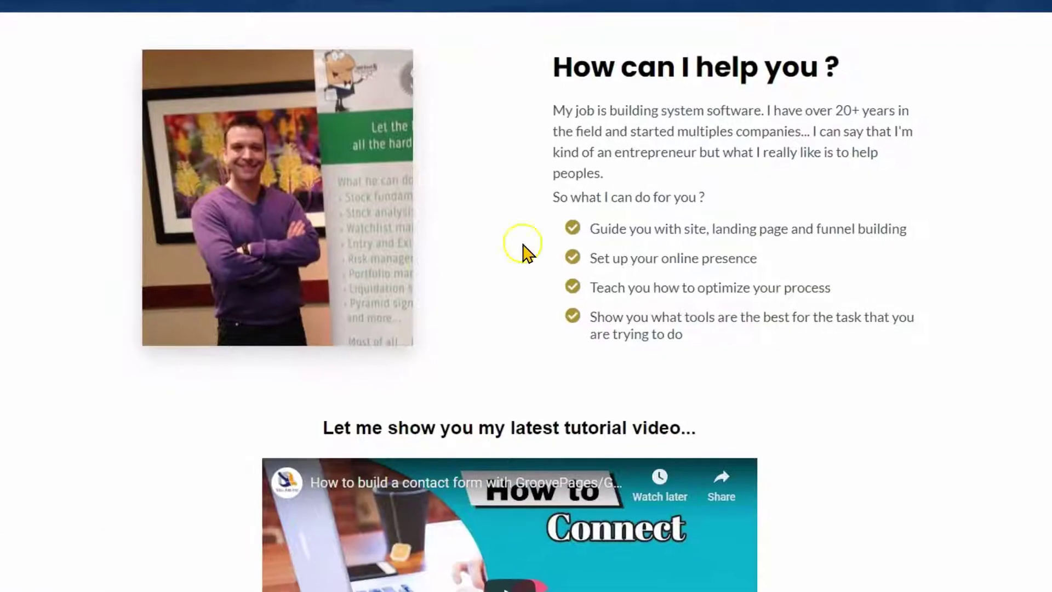
Review the order of the headings down the live home page, from "Welcome!" to the tutorial video section, and return to the checklist
scroll(623, 222, "up", 5)
scroll(615, 413, "down", 8)
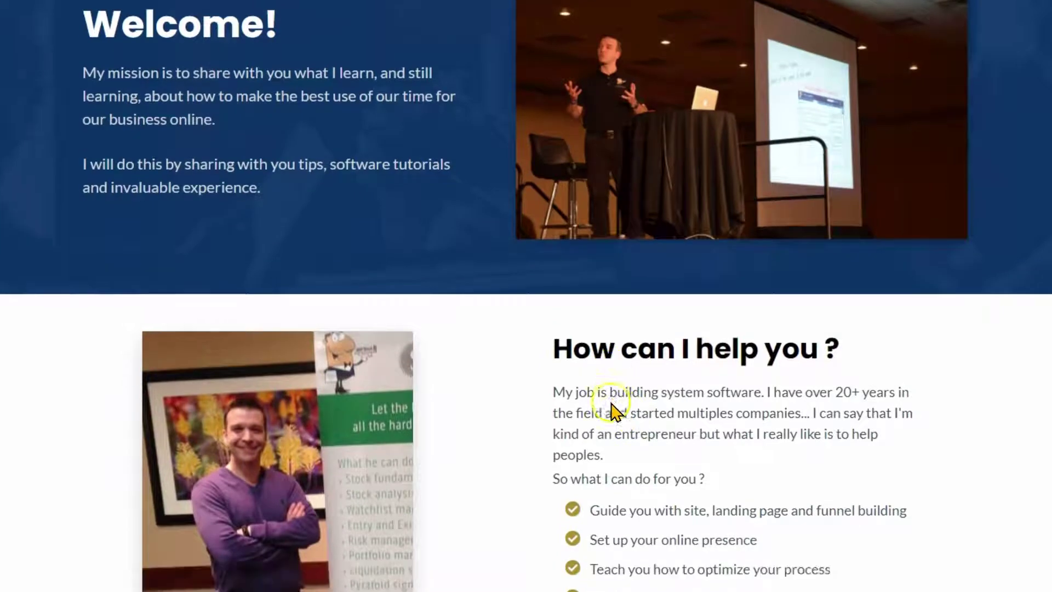
scroll(458, 282, "up", 3)
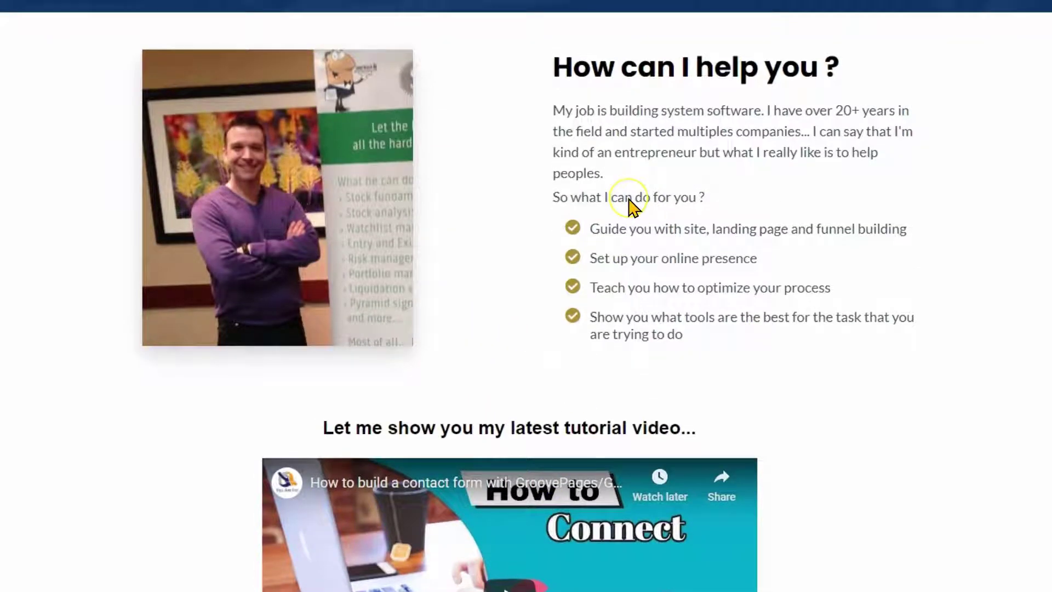
scroll(609, 293, "down", 3)
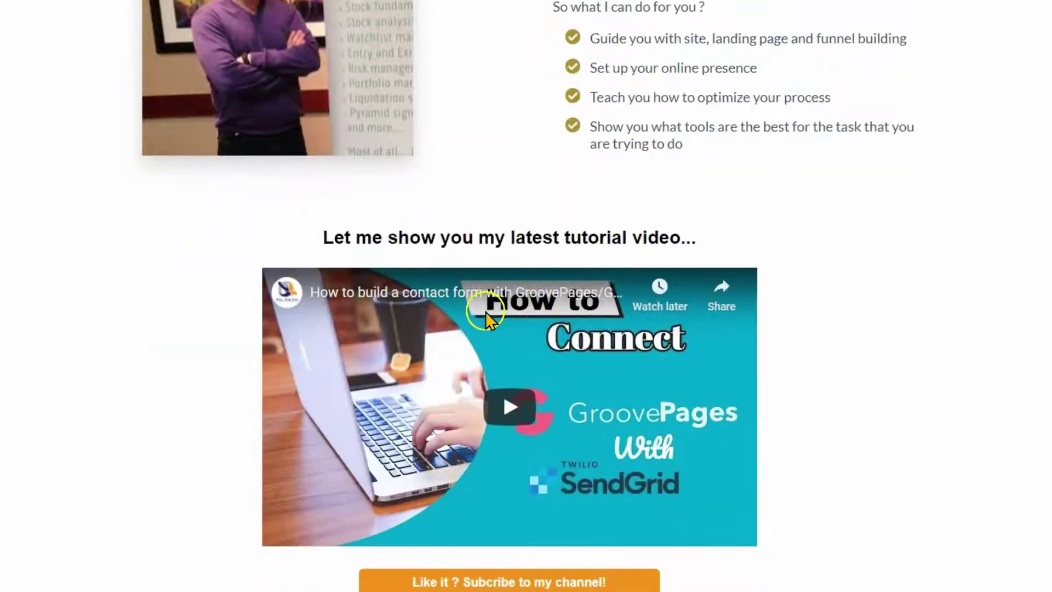
scroll(537, 329, "up", 10)
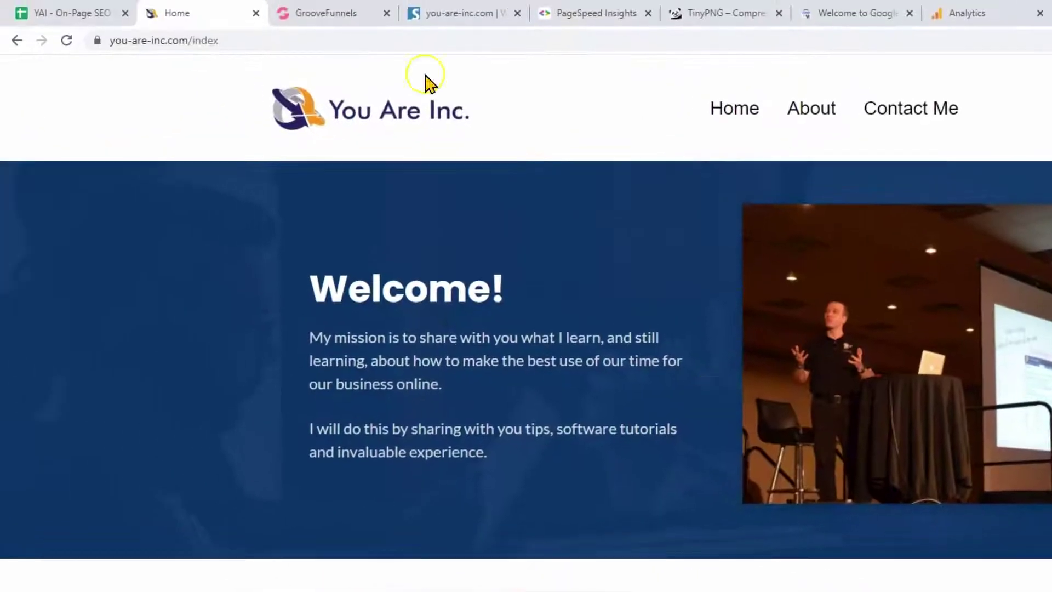
left_click(92, 13)
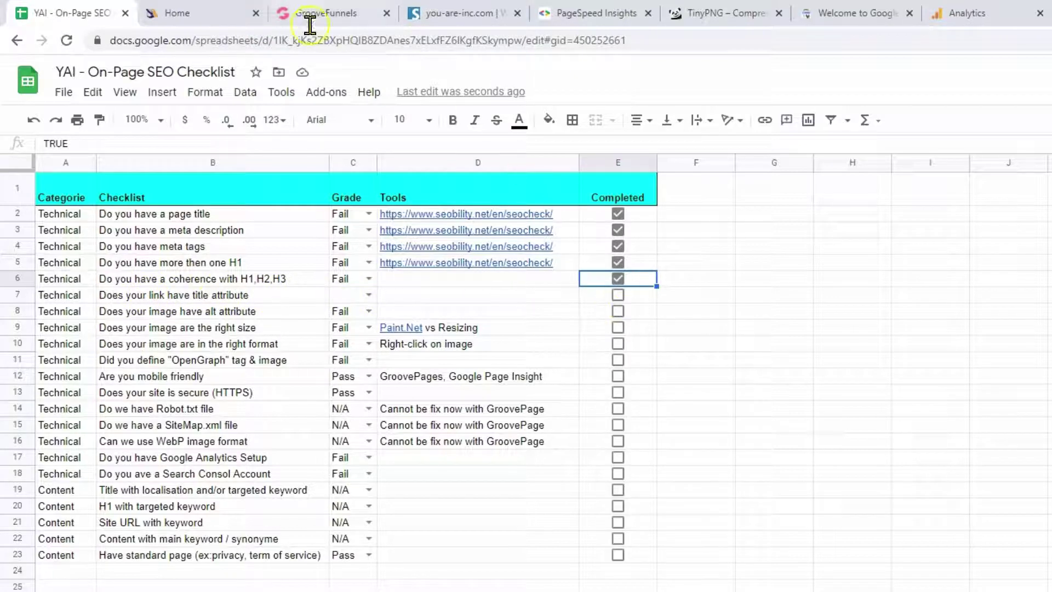
Look over the links on the live home page, from the navigation to the footer, try the Privacy Policy link and go back
left_click(204, 15)
scroll(448, 212, "down", 3)
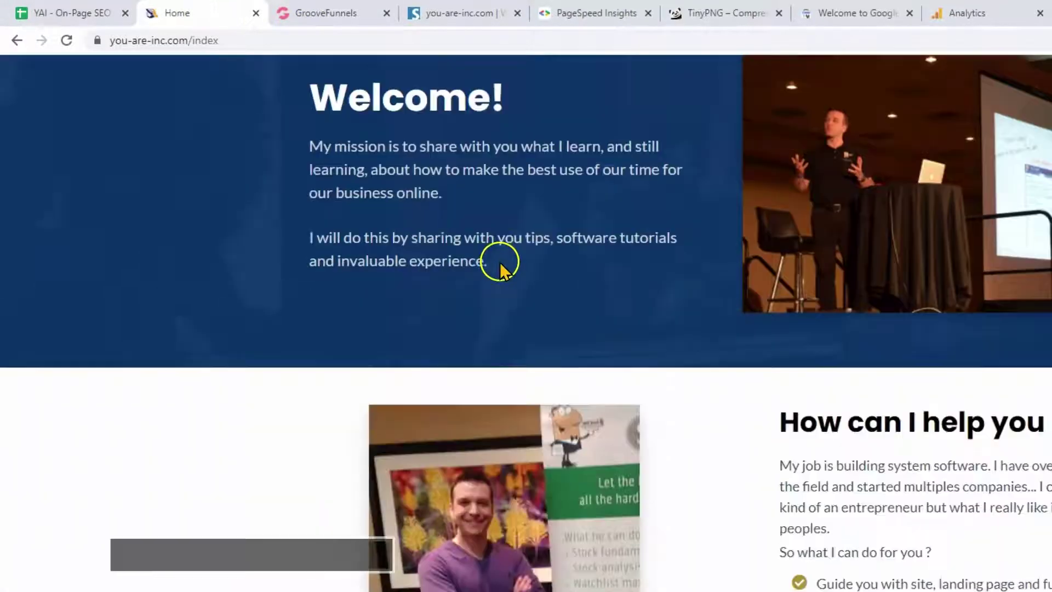
scroll(501, 263, "up", 3)
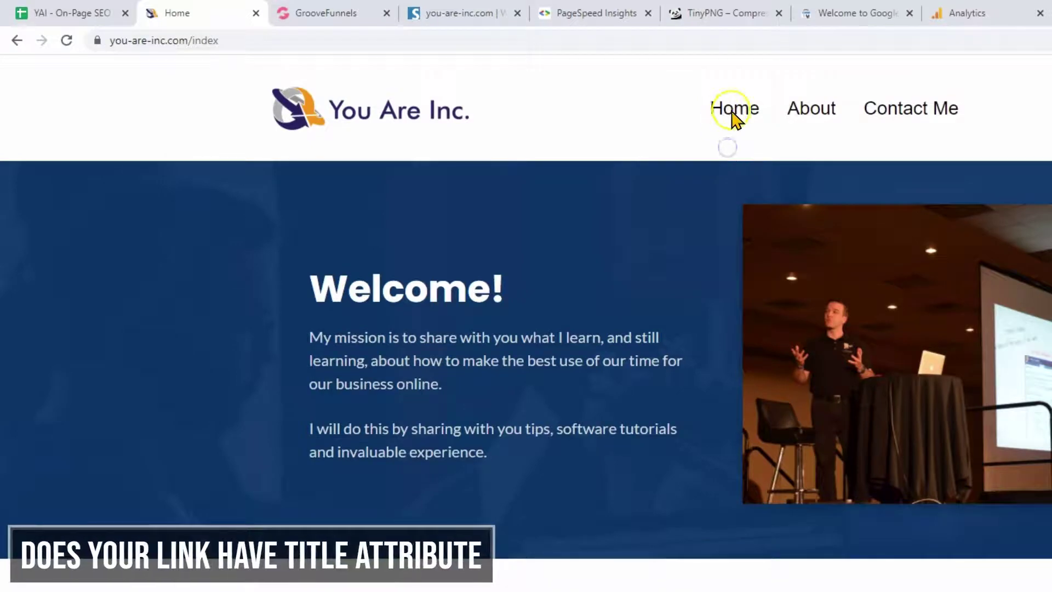
scroll(630, 236, "down", 6)
scroll(627, 254, "down", 4)
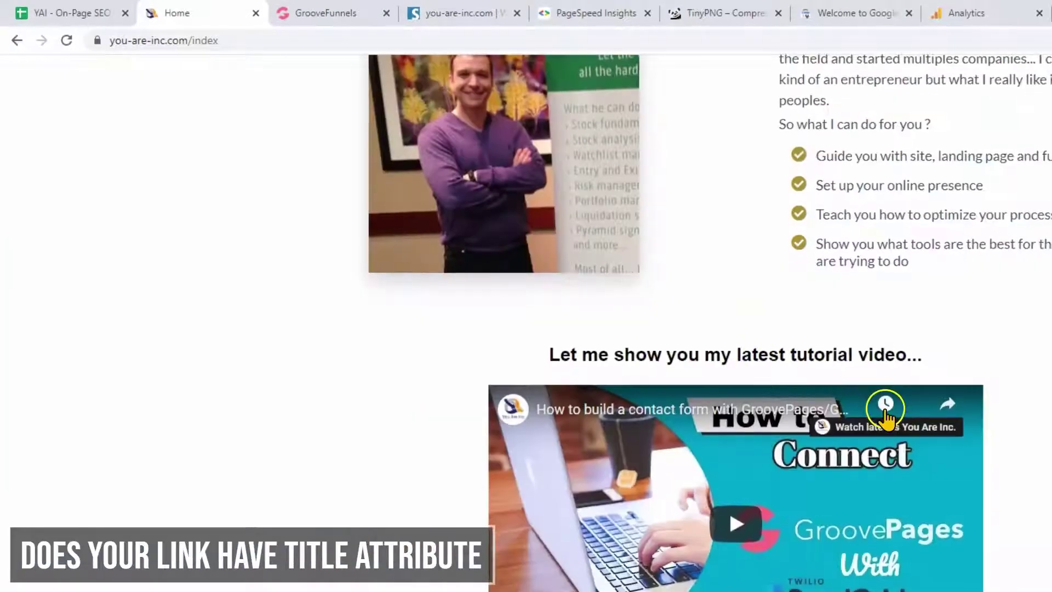
scroll(603, 322, "up", 7)
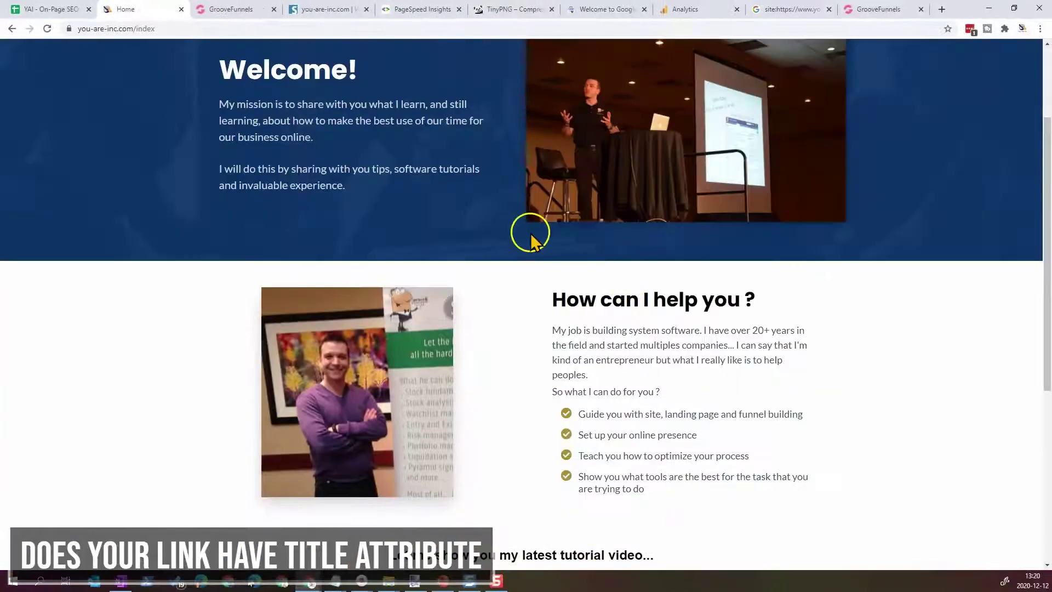
scroll(532, 236, "down", 6)
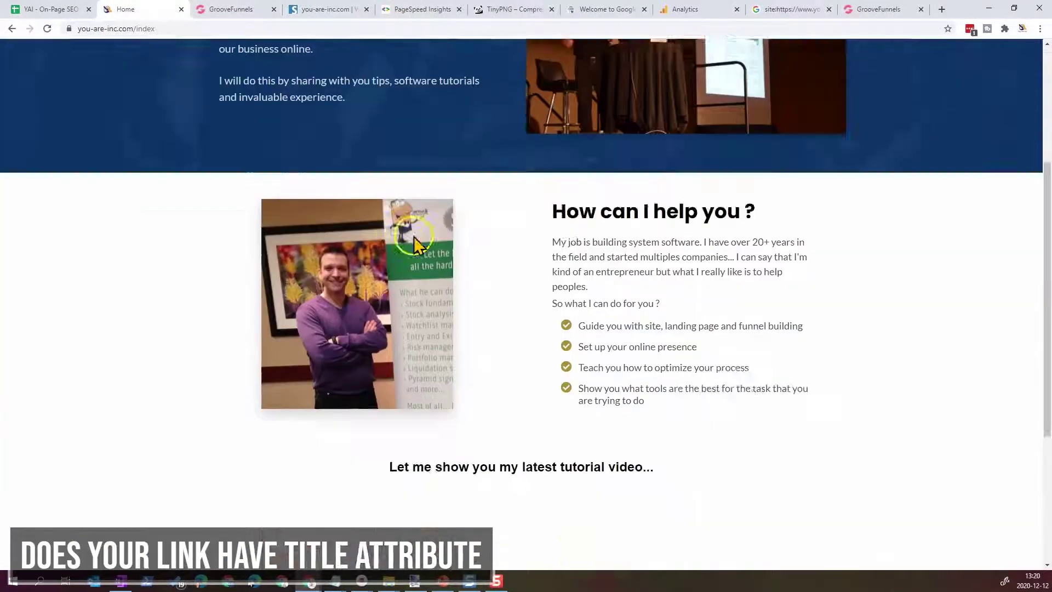
left_click(554, 545)
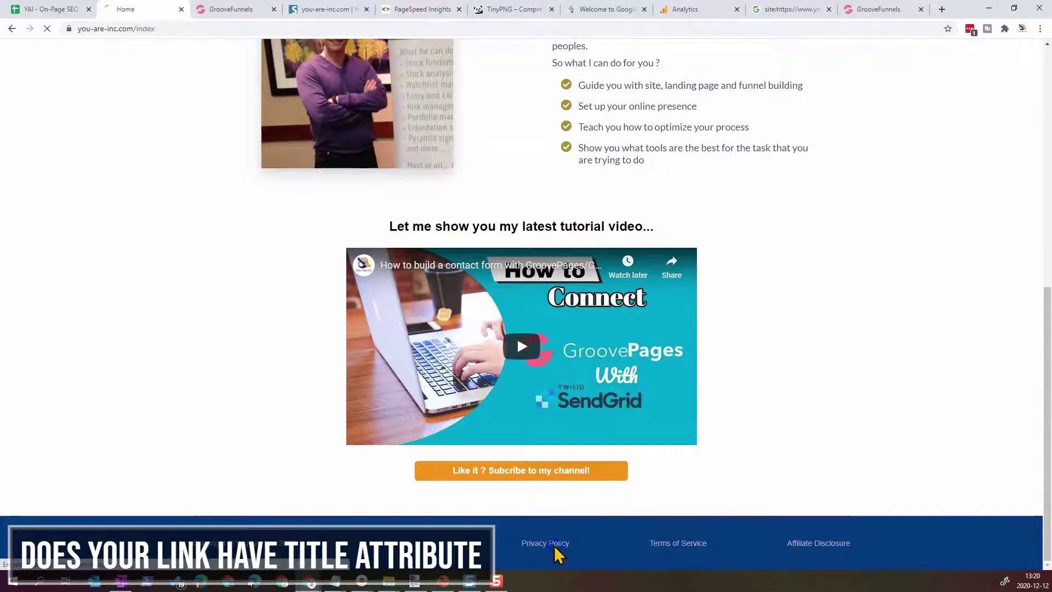
left_click(12, 28)
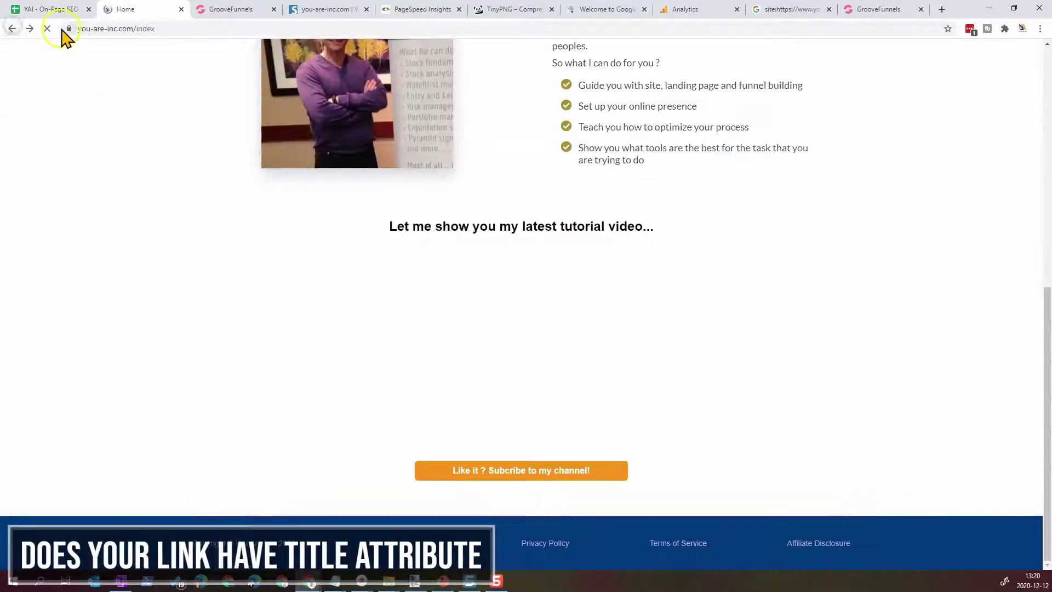
Examine the footer Privacy Policy link's design and configuration options and the page source code in the GroovePages builder for a title attribute
left_click(244, 10)
scroll(425, 238, "down", 10)
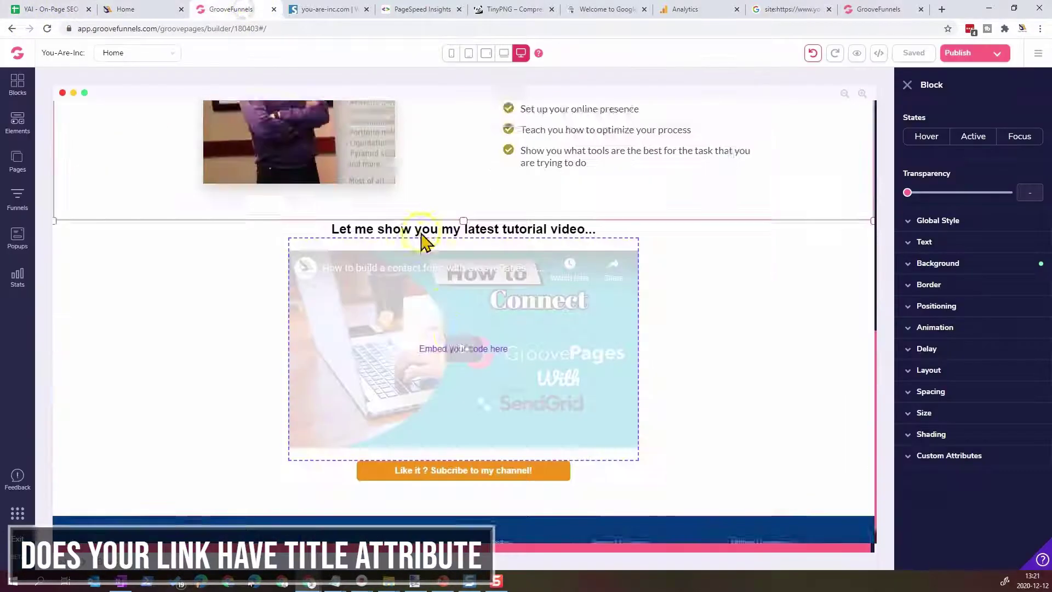
left_click(492, 518)
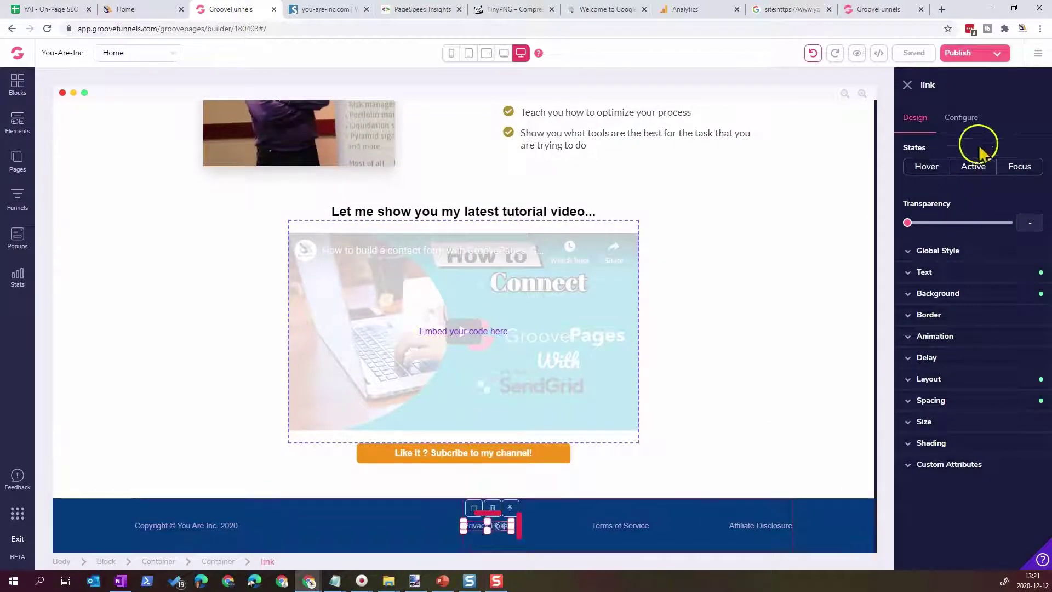
left_click(965, 119)
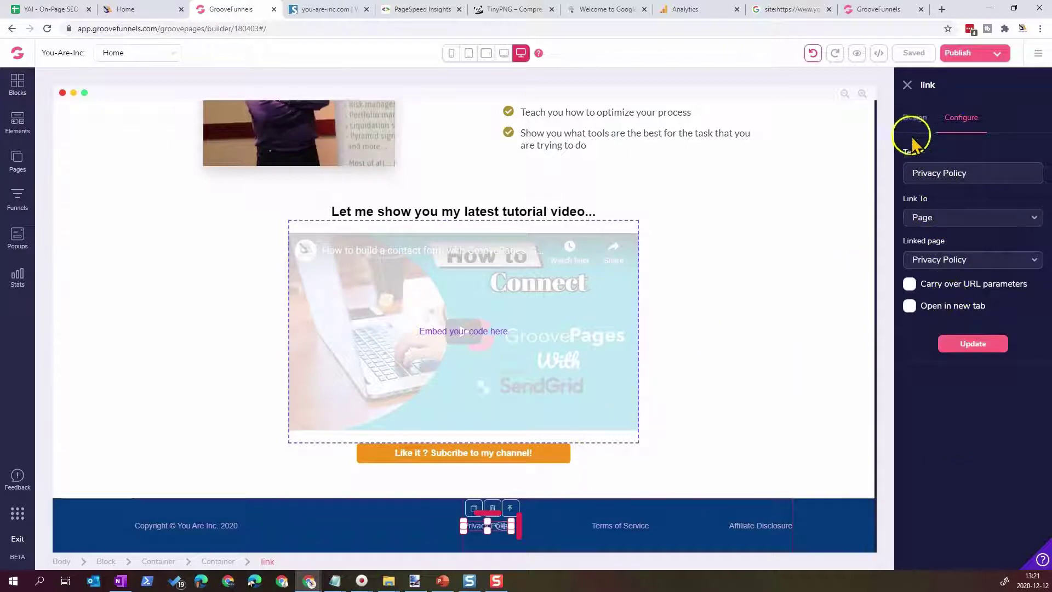
left_click(914, 119)
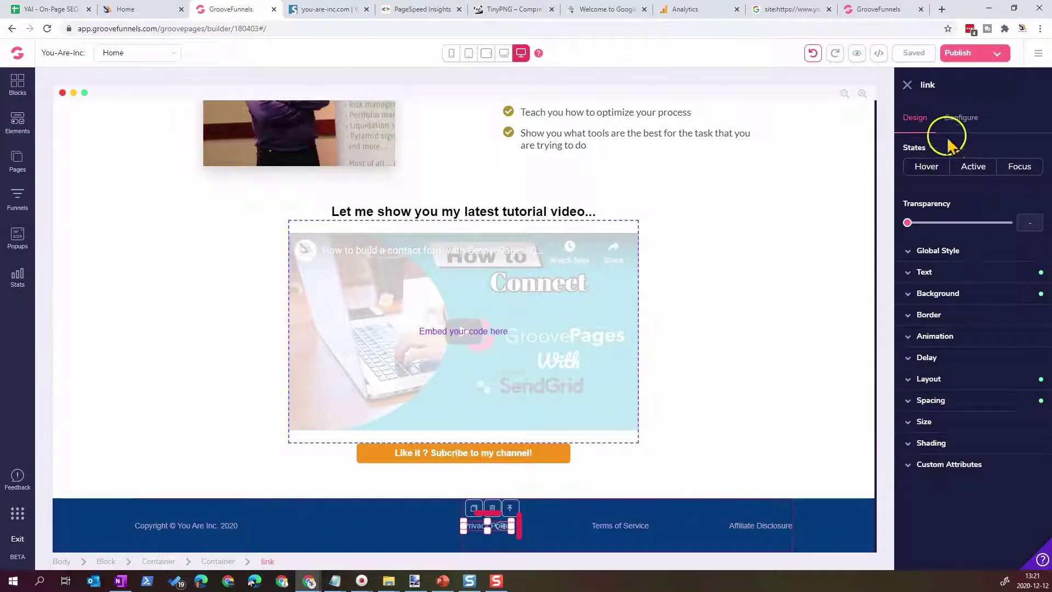
left_click(959, 120)
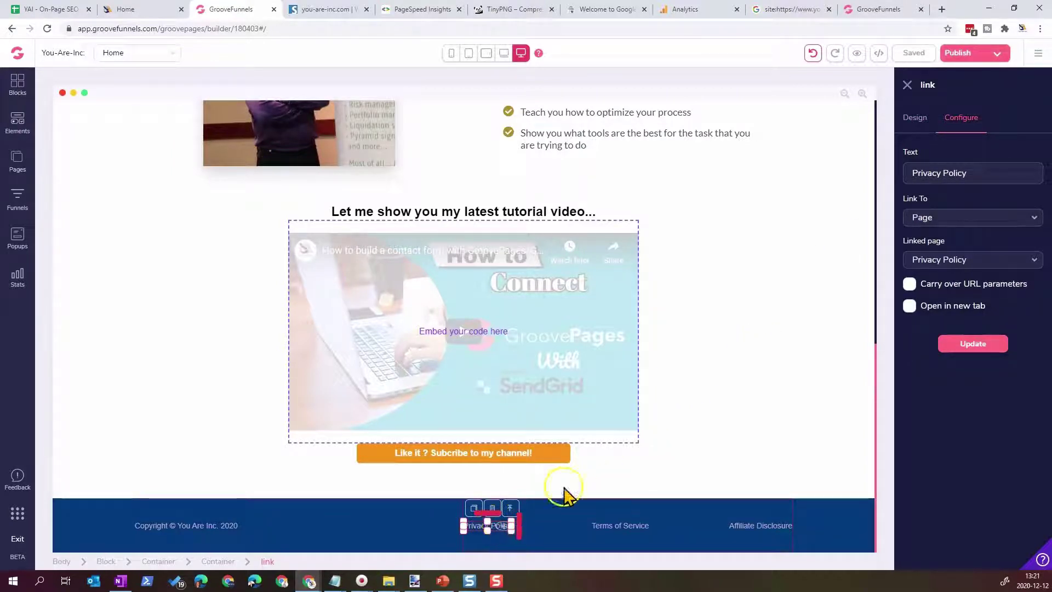
left_click(879, 53)
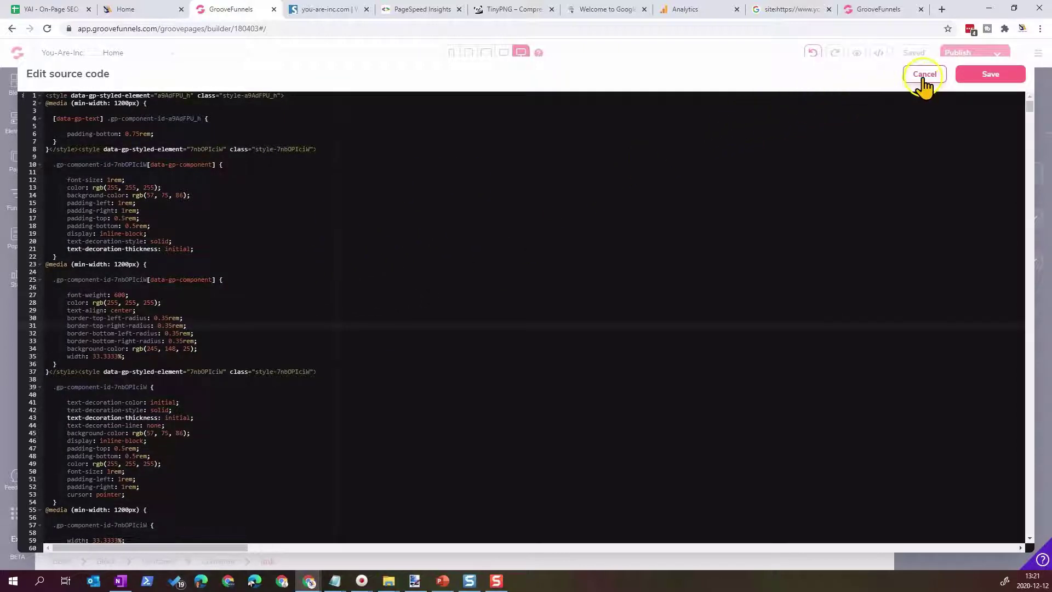
left_click(924, 77)
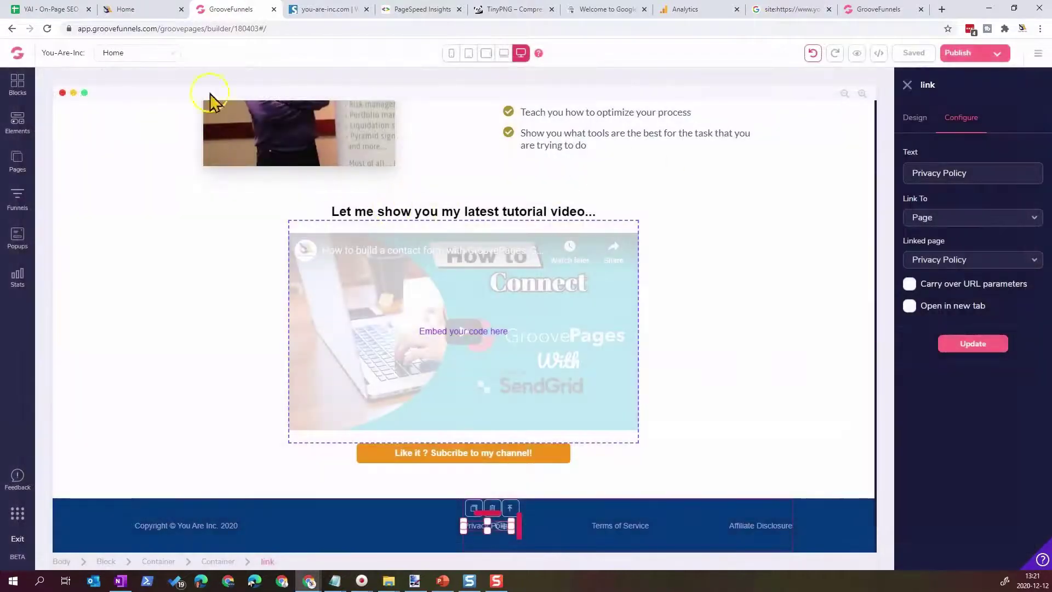
Return to the On-Page SEO Checklist and select the "Does your image have alt attribute" item
left_click(108, 11)
left_click(49, 12)
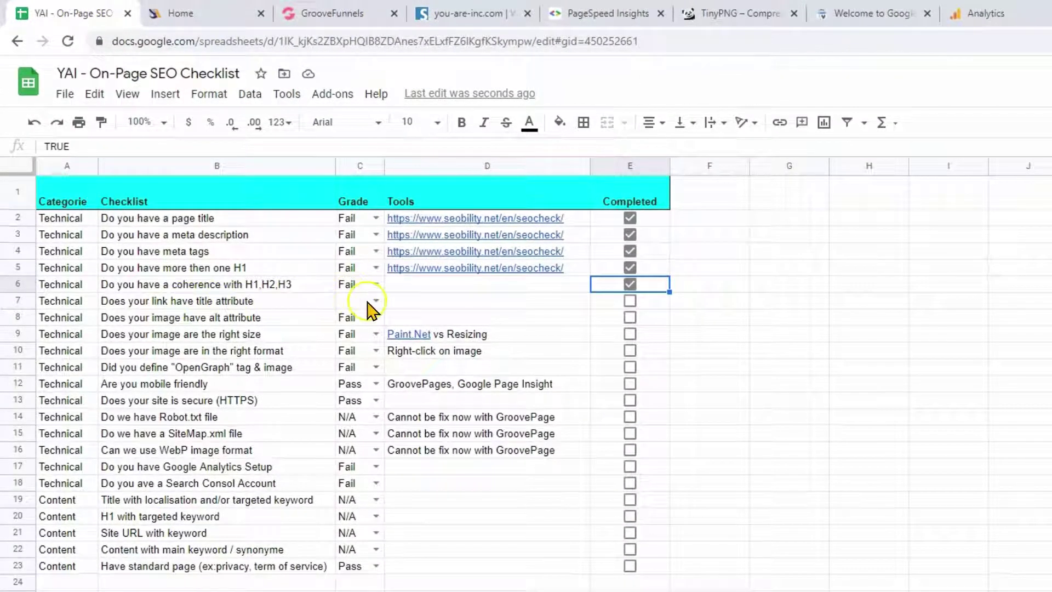
left_click(188, 322)
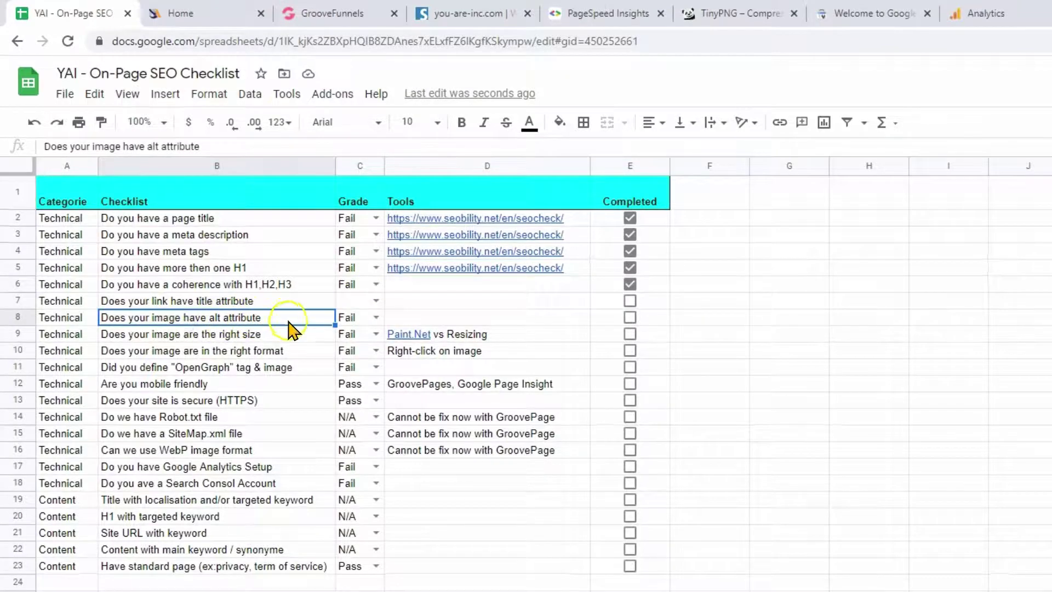
In the GroovePages builder, set the Welcome section photo's alt text to the presenter's first name followed by "- Software demonstration"
left_click(156, 17)
left_click(250, 11)
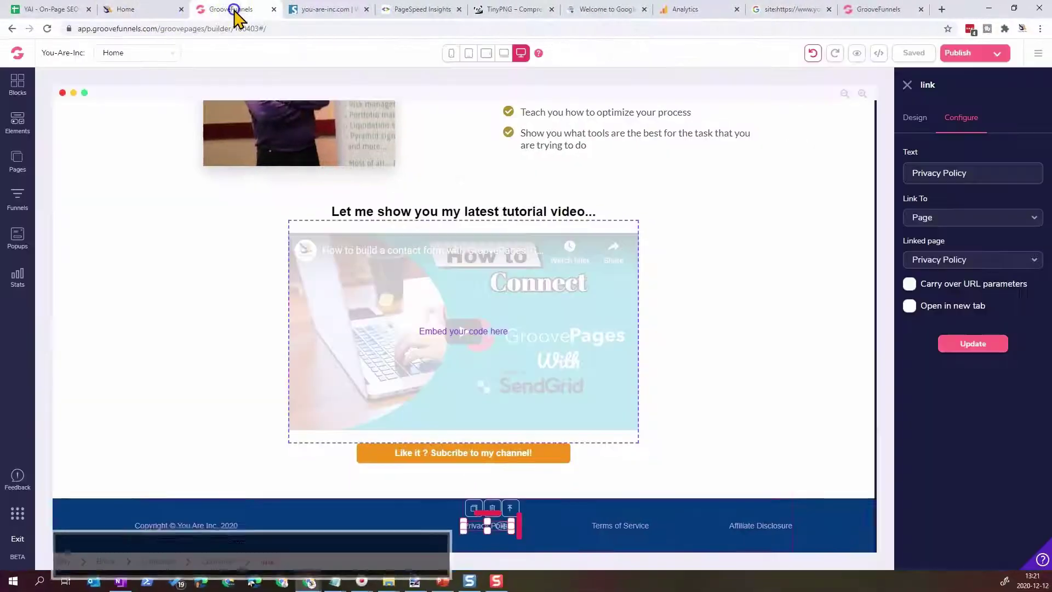
scroll(547, 271, "up", 10)
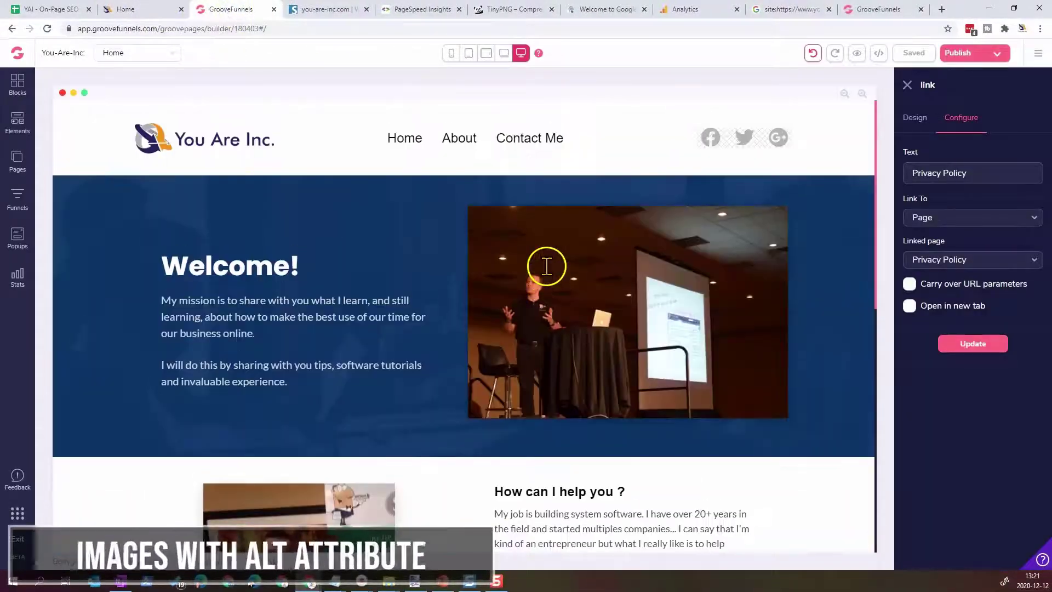
left_click(258, 265)
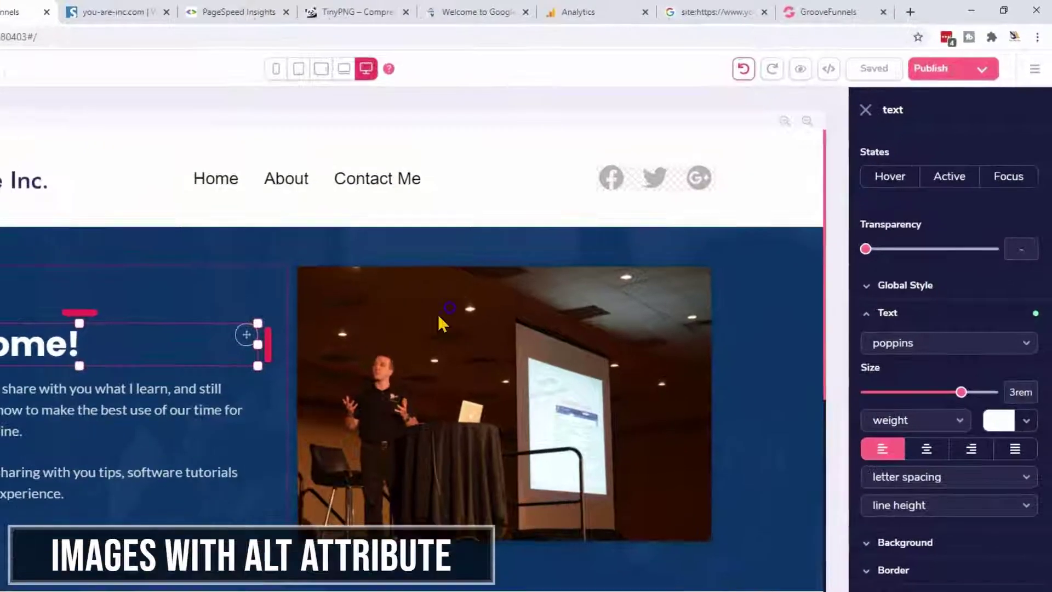
left_click(440, 317)
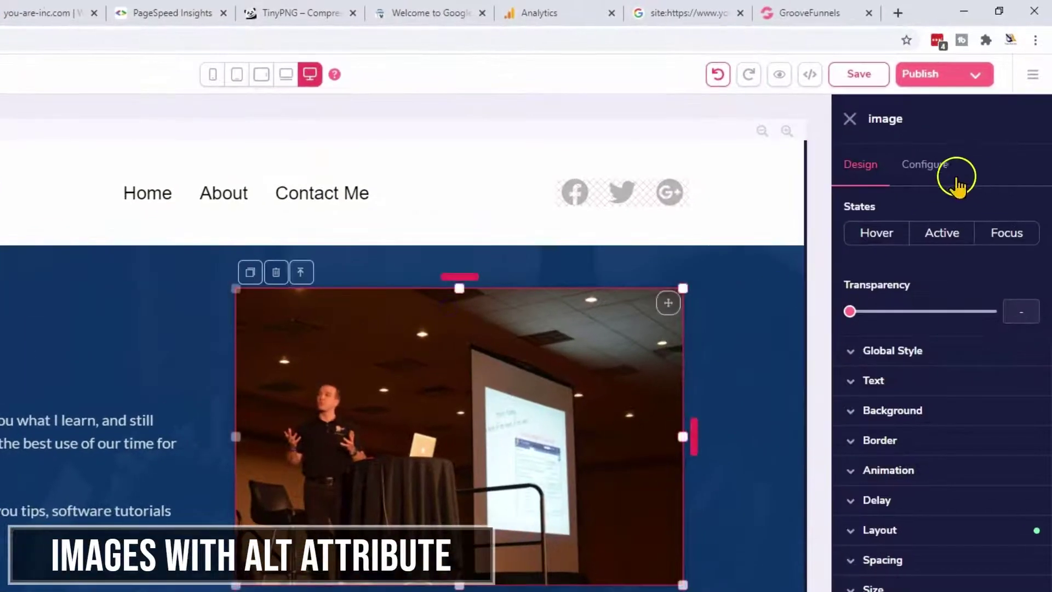
left_click(932, 167)
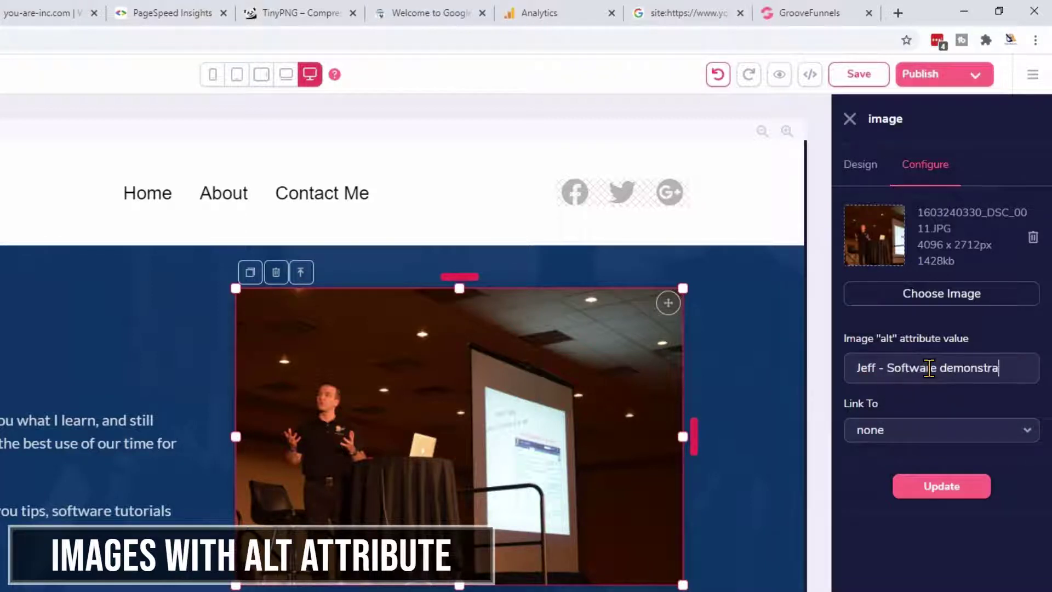
type("tion")
left_click(954, 486)
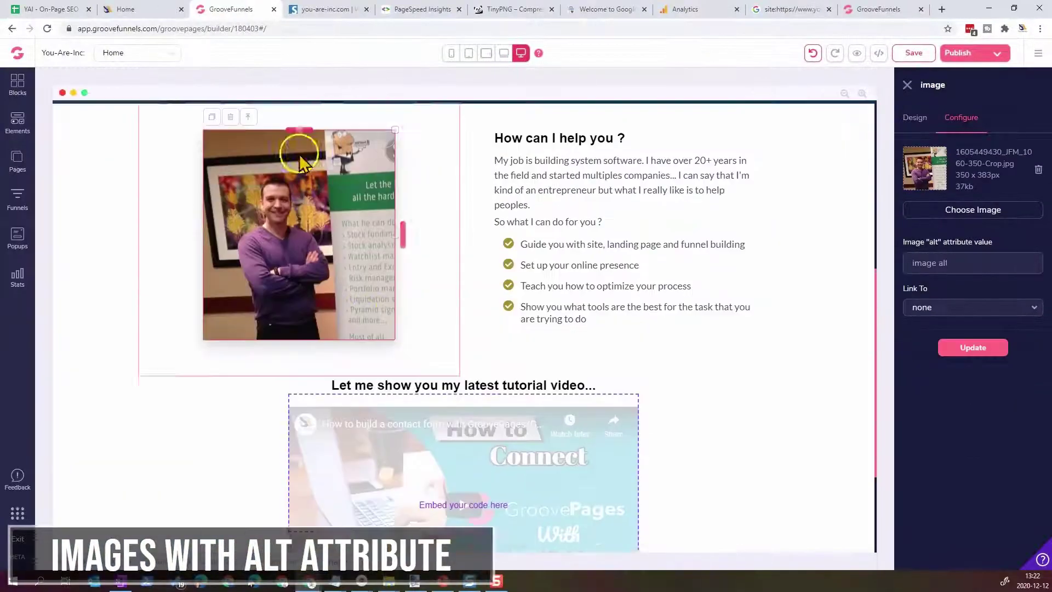
Set the alt text of the portrait photo beside "How can I help you ?" to the person's first name followed by "- at conference"
left_click(928, 368)
type("Jeff - at")
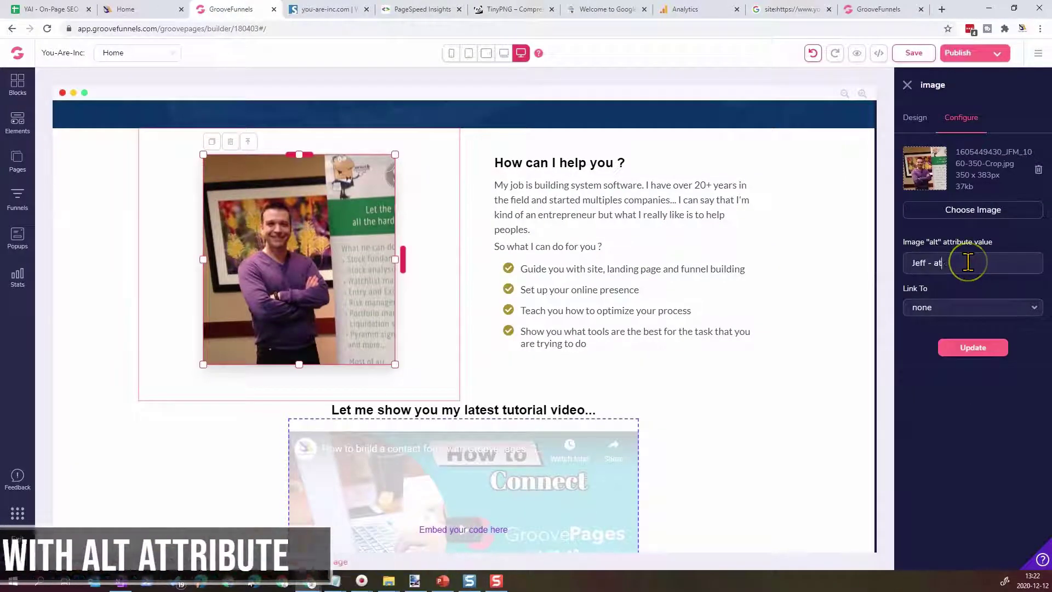
type(" conference")
left_click(973, 348)
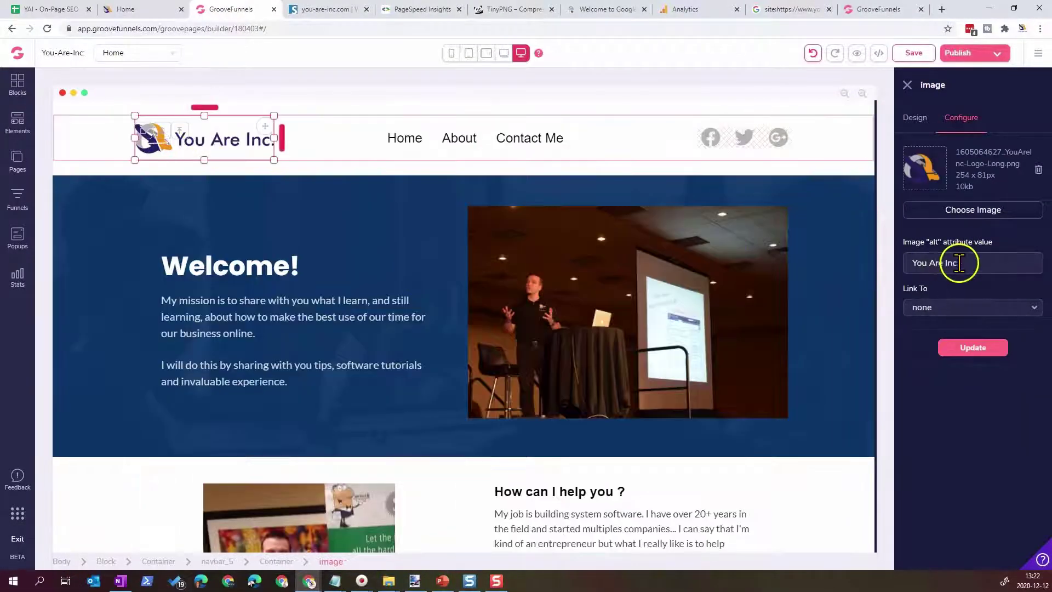
Set the header logo's alt text to "You Are Inc - Logo"
type("- Logo")
left_click(973, 347)
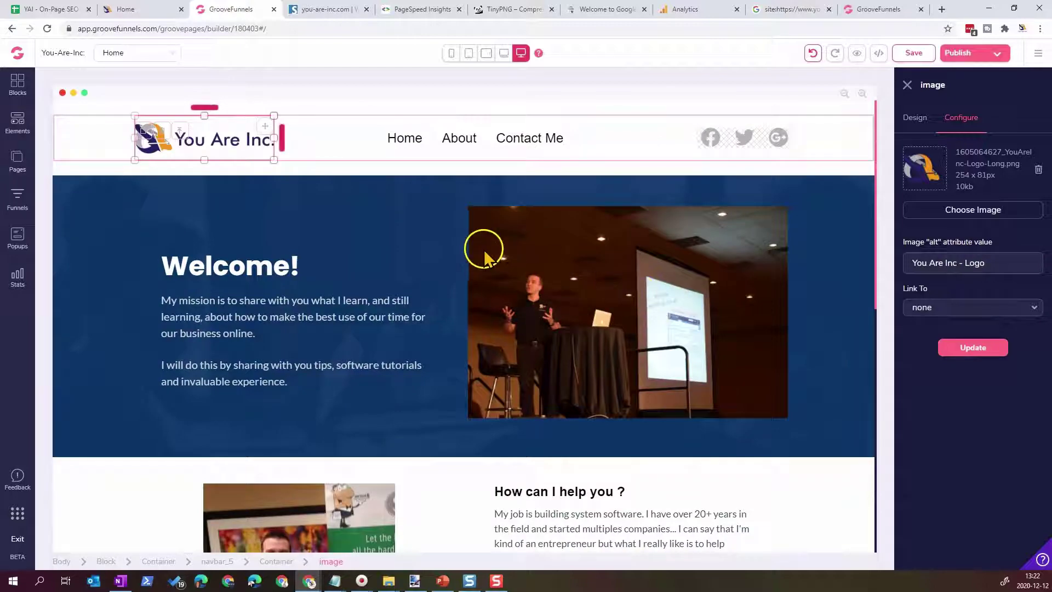
scroll(484, 255, "down", 1)
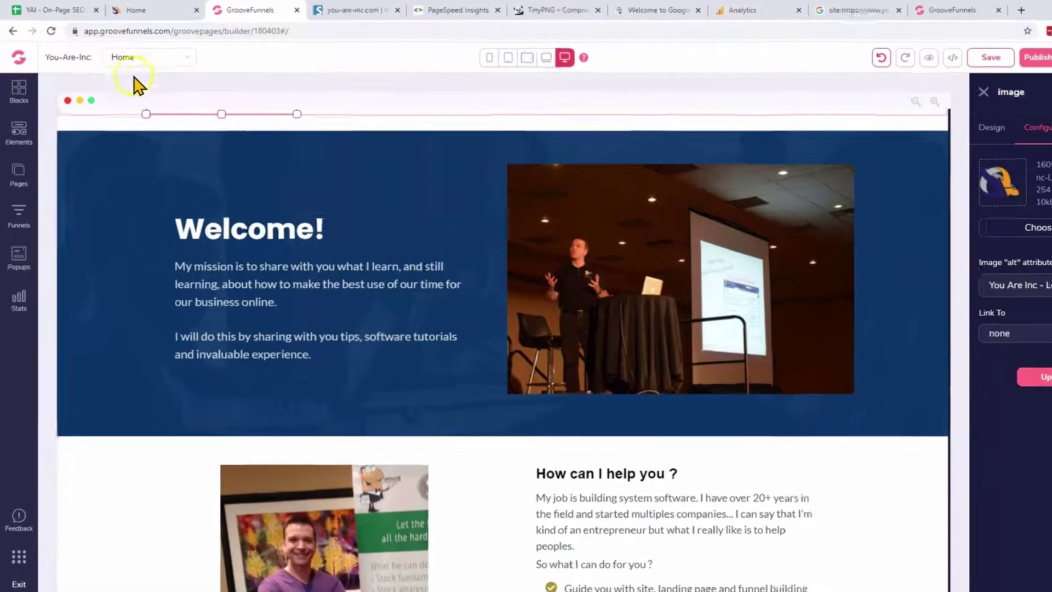
Mark the "Does your image have alt attribute" item as completed in the On-Page SEO Checklist
left_click(47, 9)
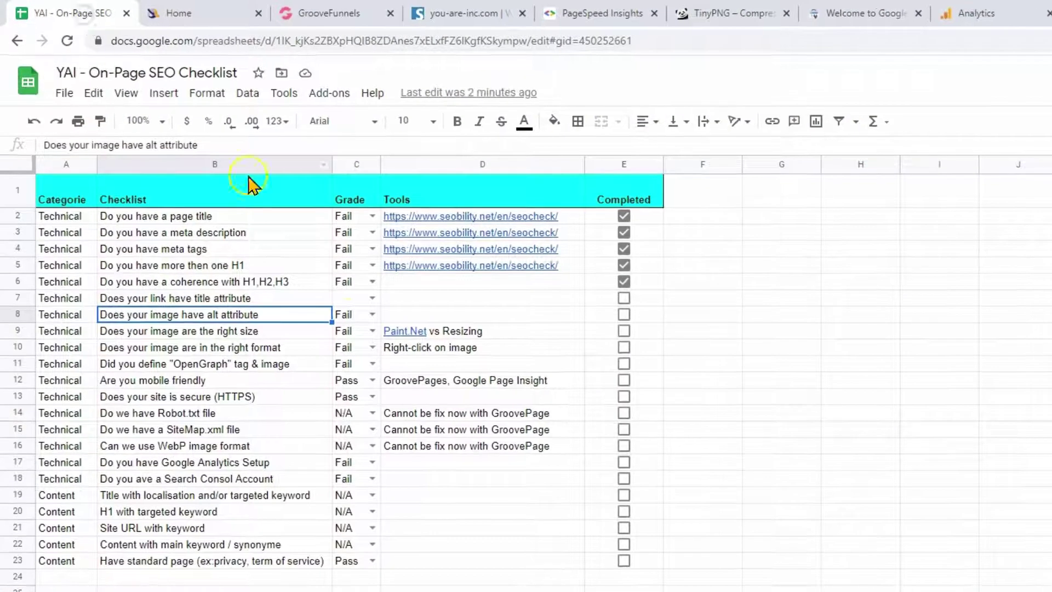
left_click(624, 315)
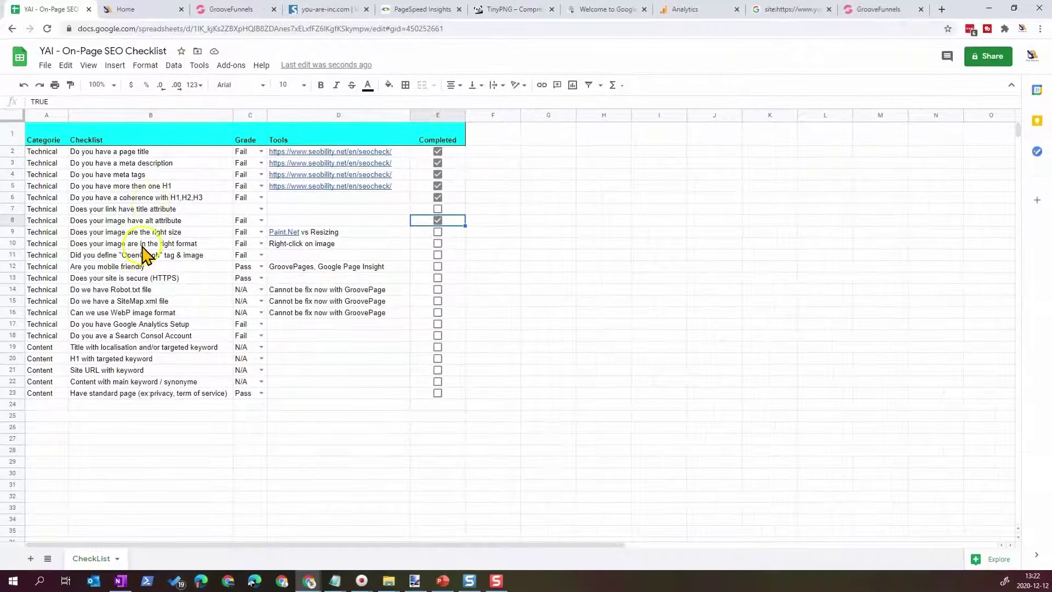
Look at the images on the live home page and inspect the file details and Size settings of the Welcome section photo in the builder
left_click(164, 10)
scroll(343, 170, "up", 10)
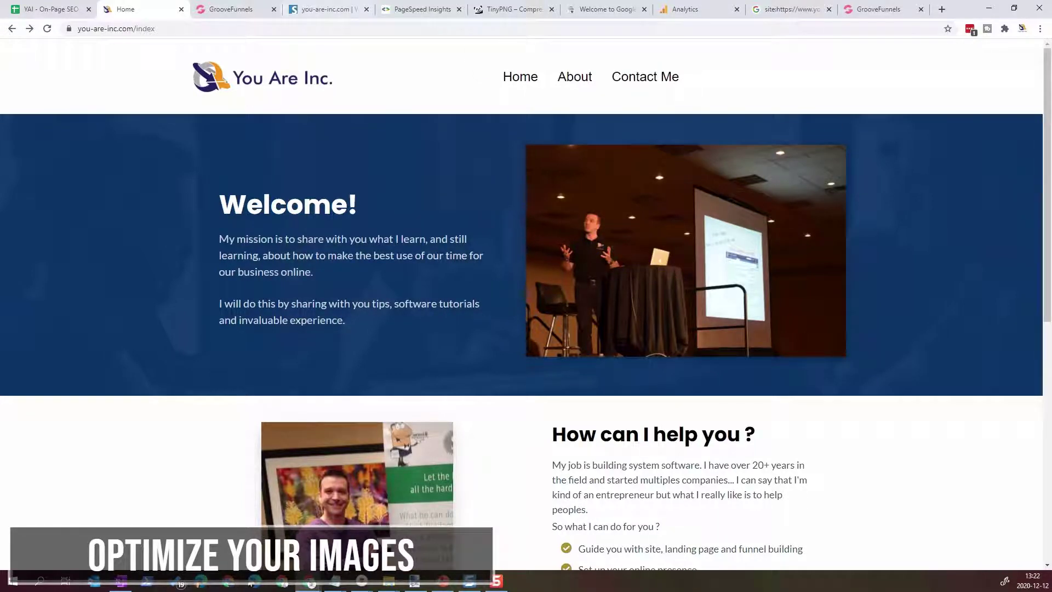
left_click(209, 9)
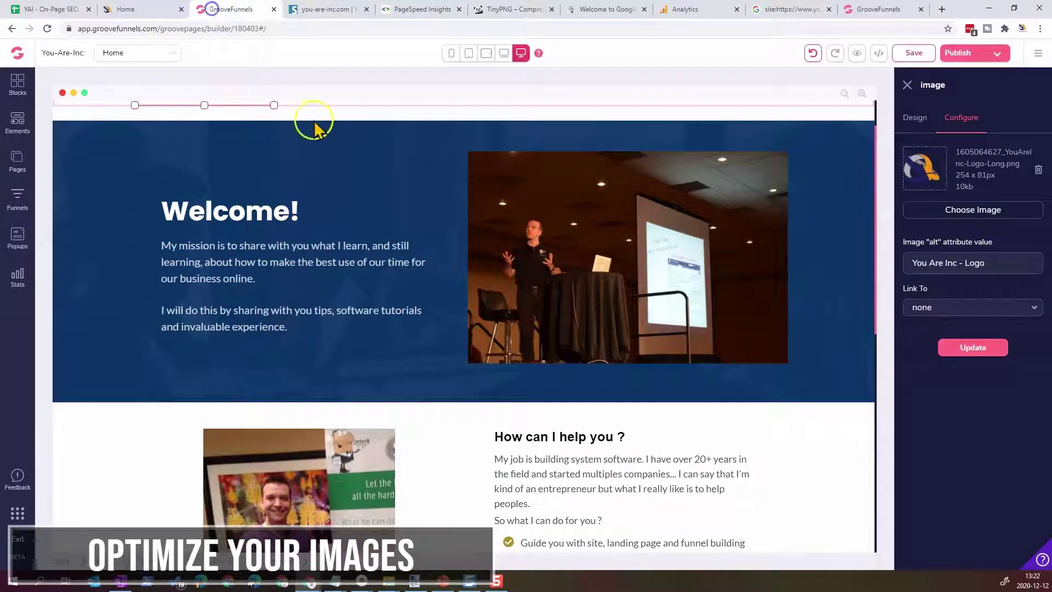
left_click(631, 279)
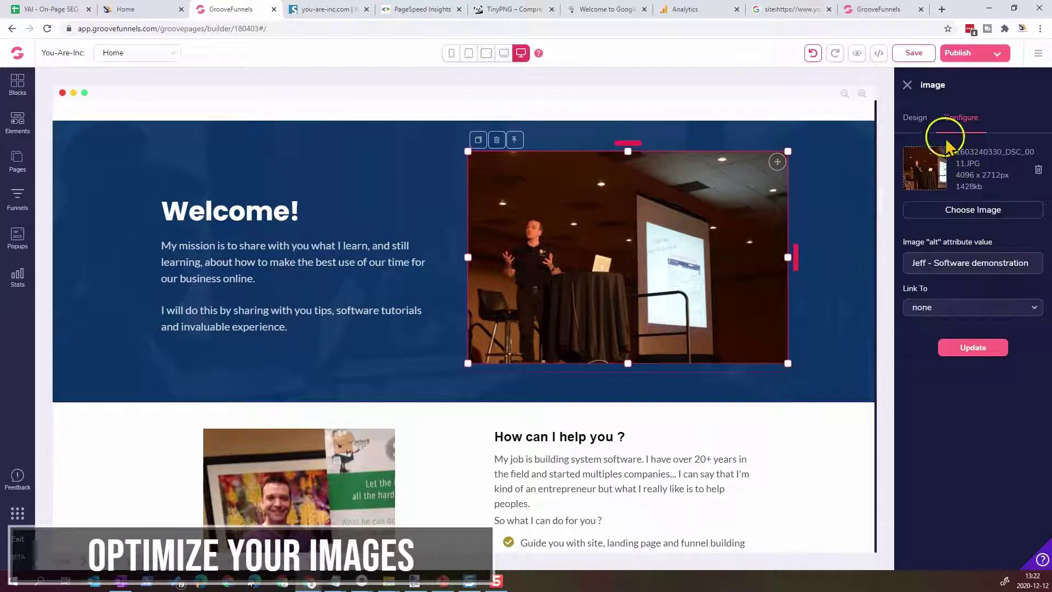
left_click(915, 118)
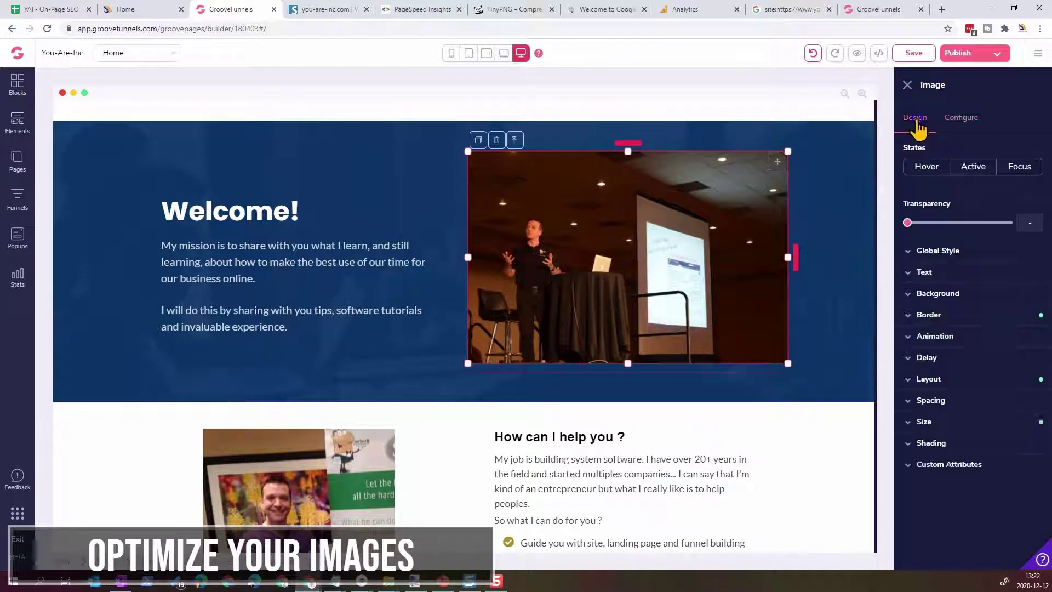
left_click(959, 421)
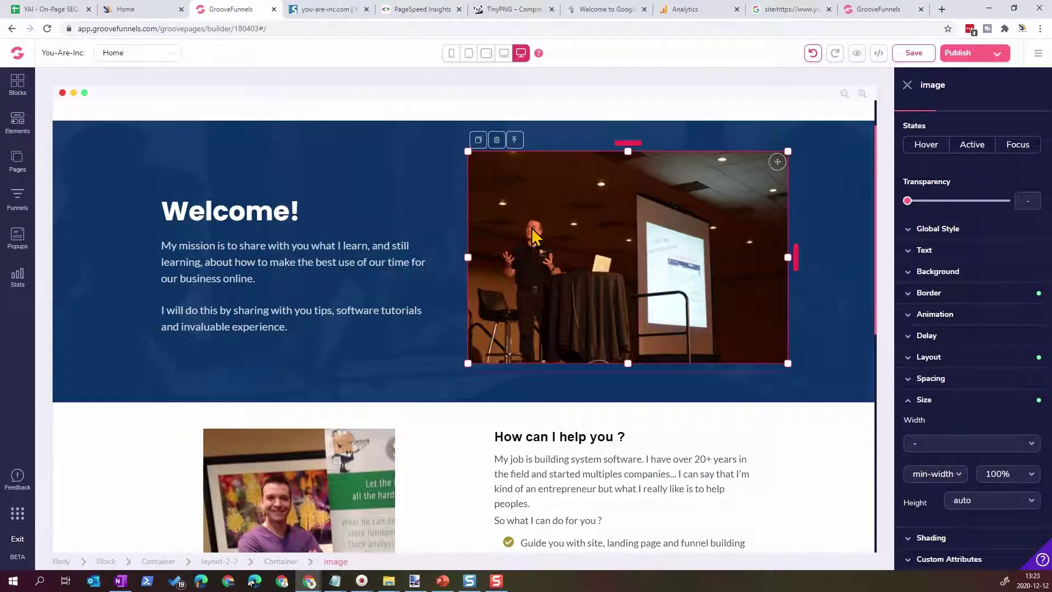
Open the Welcome section photo from the live home page in a new tab and examine it at full resolution
left_click(133, 8)
right_click(649, 232)
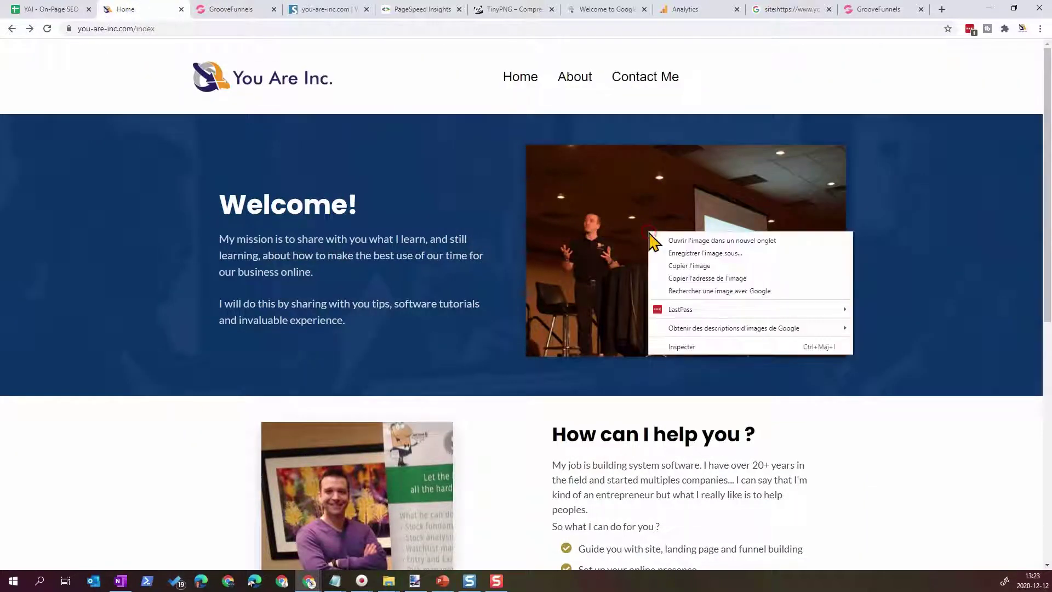
left_click(675, 245)
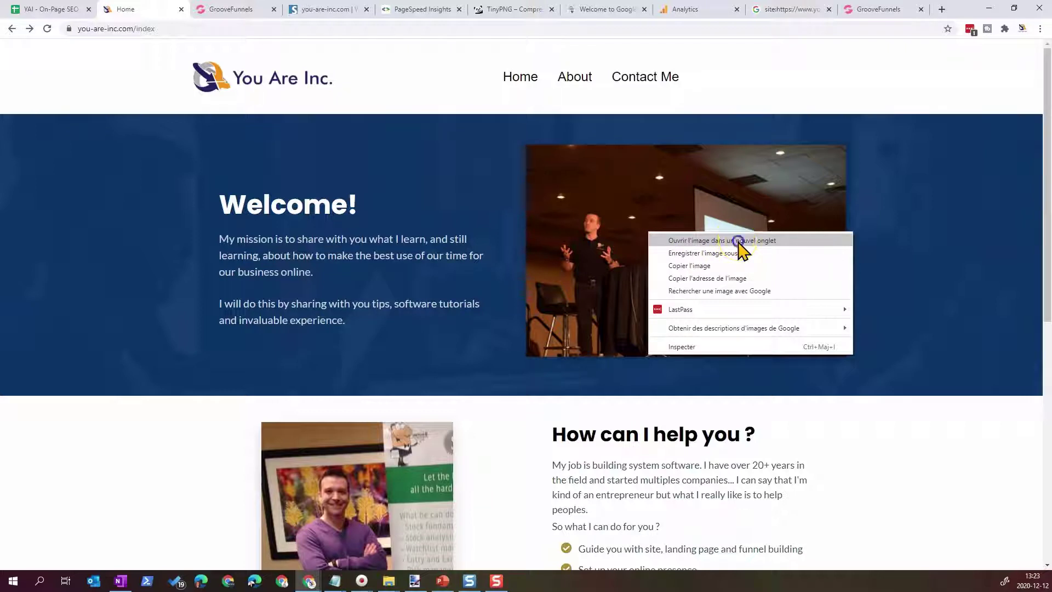
left_click(225, 9)
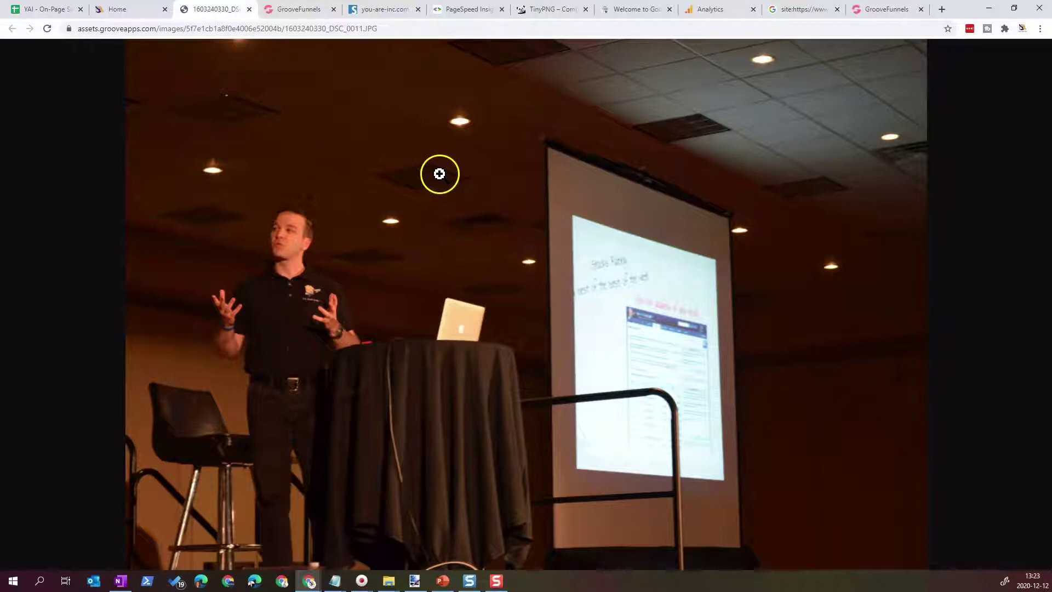
left_click(134, 10)
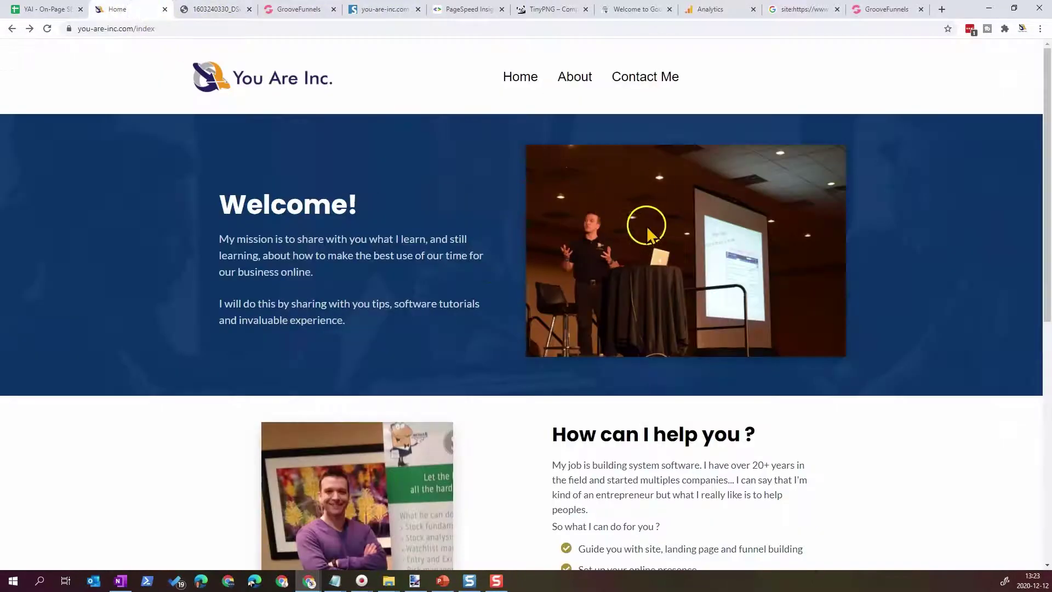
left_click(234, 12)
left_click(542, 277)
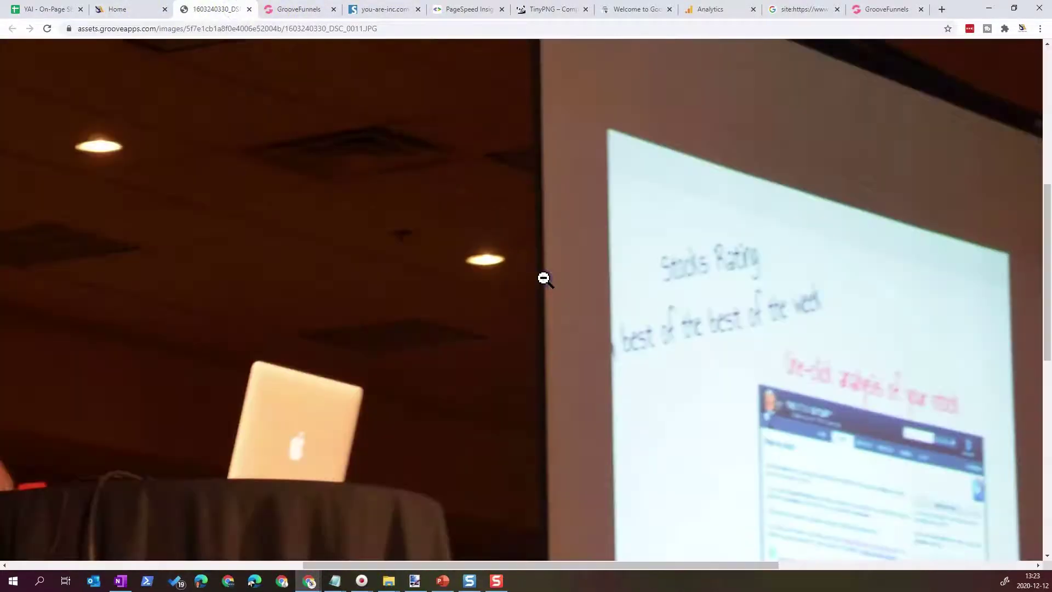
left_click(506, 257)
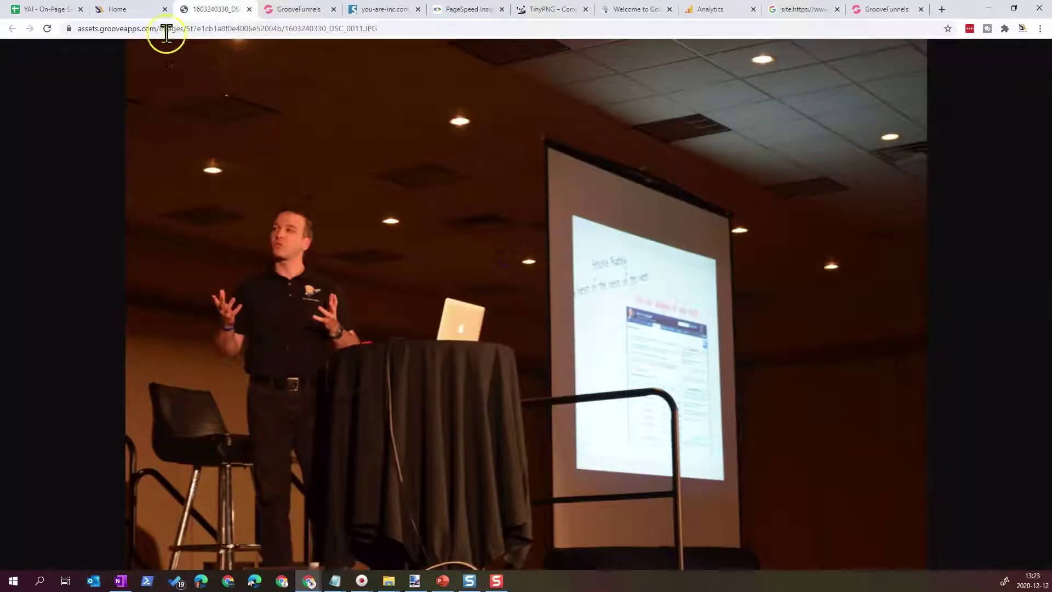
Examine the "How can I help you ?" photo at full size against the live home page, and close both opened image pages
left_click(137, 11)
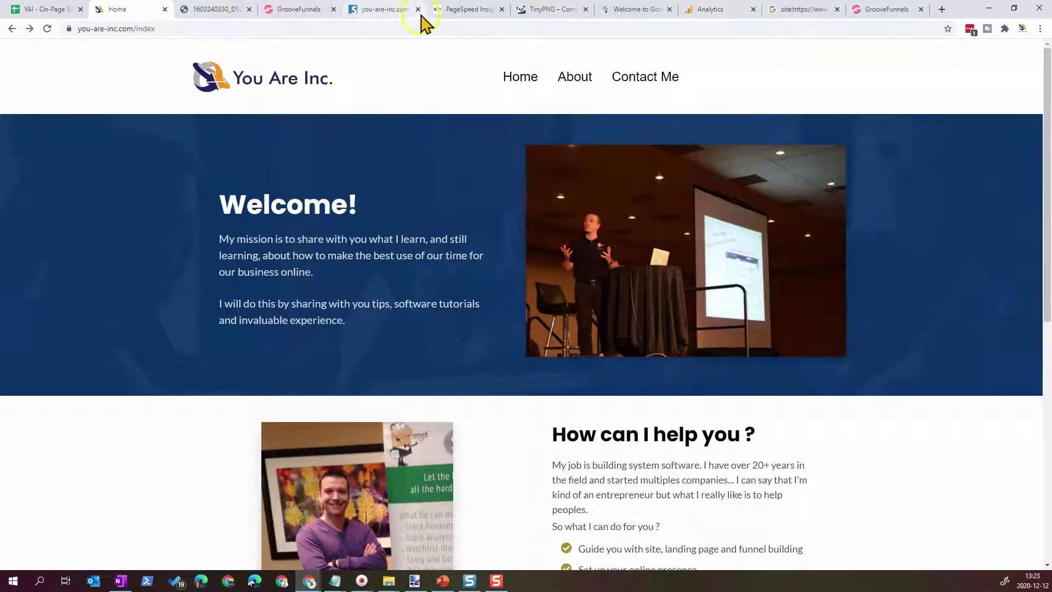
scroll(411, 384, "down", 3)
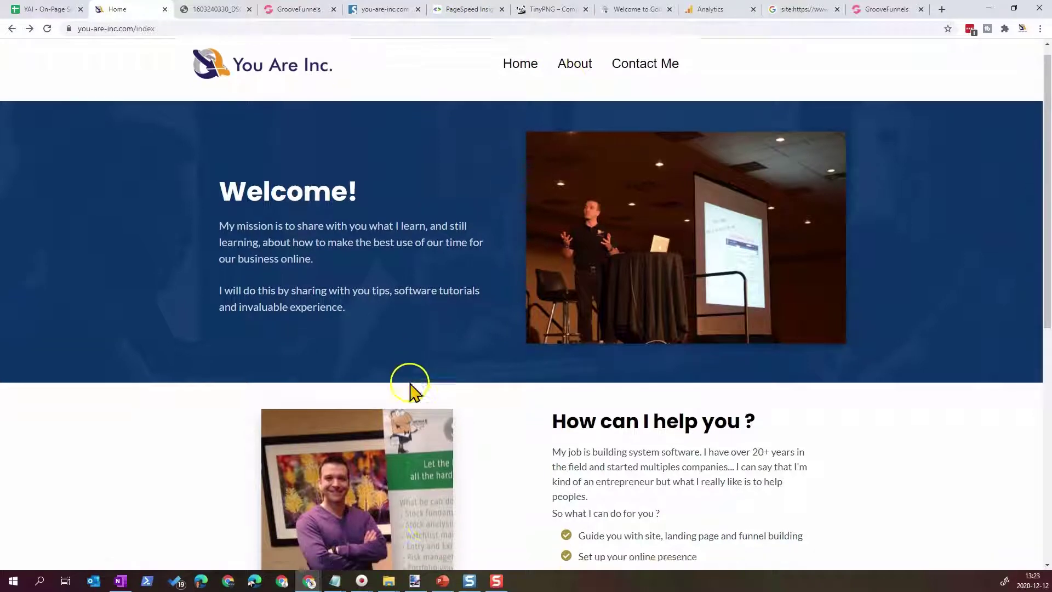
right_click(368, 341)
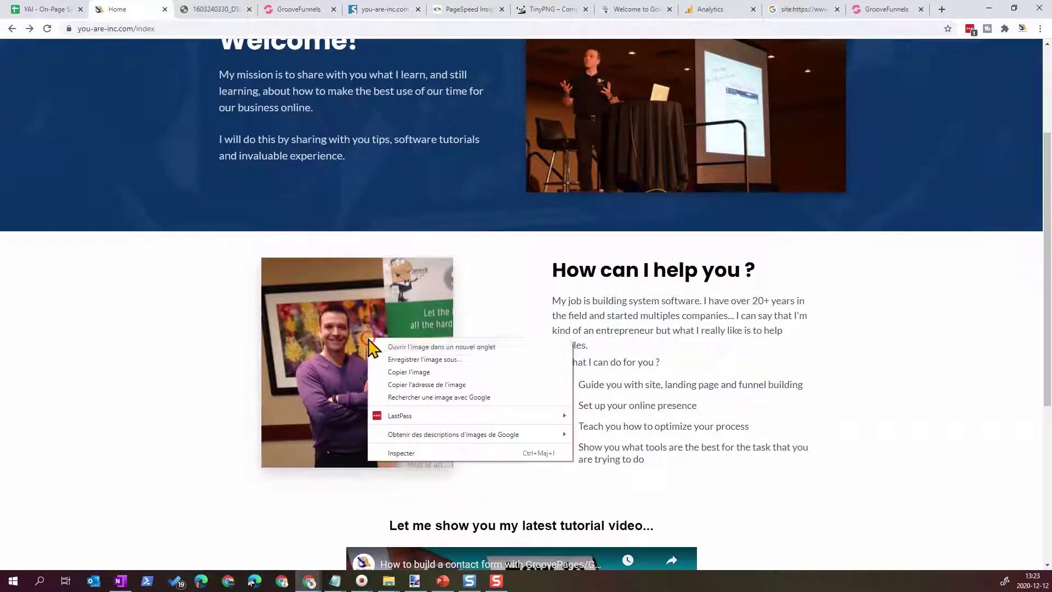
left_click(412, 347)
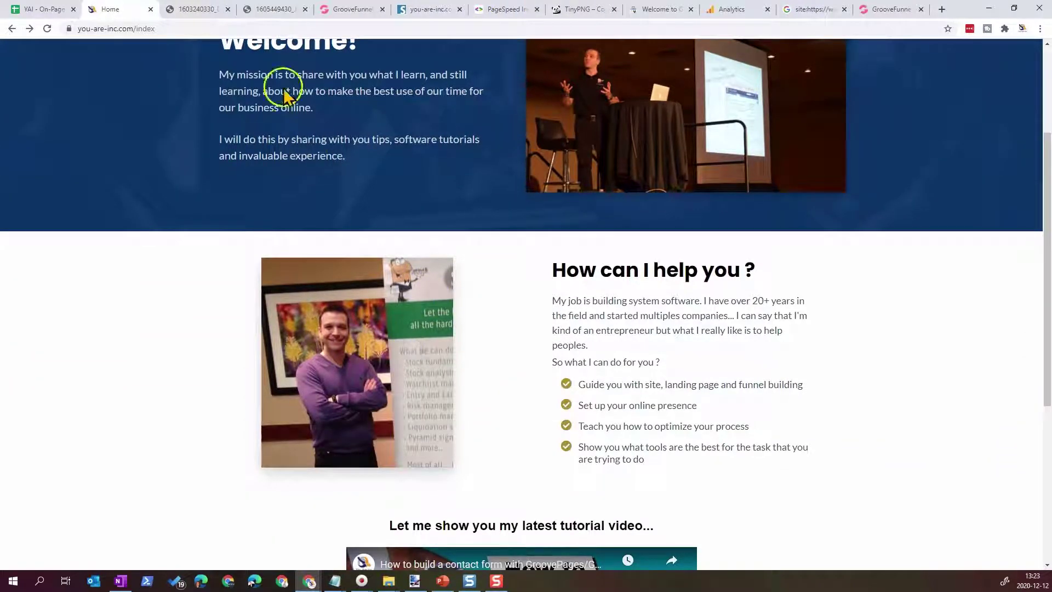
left_click(270, 10)
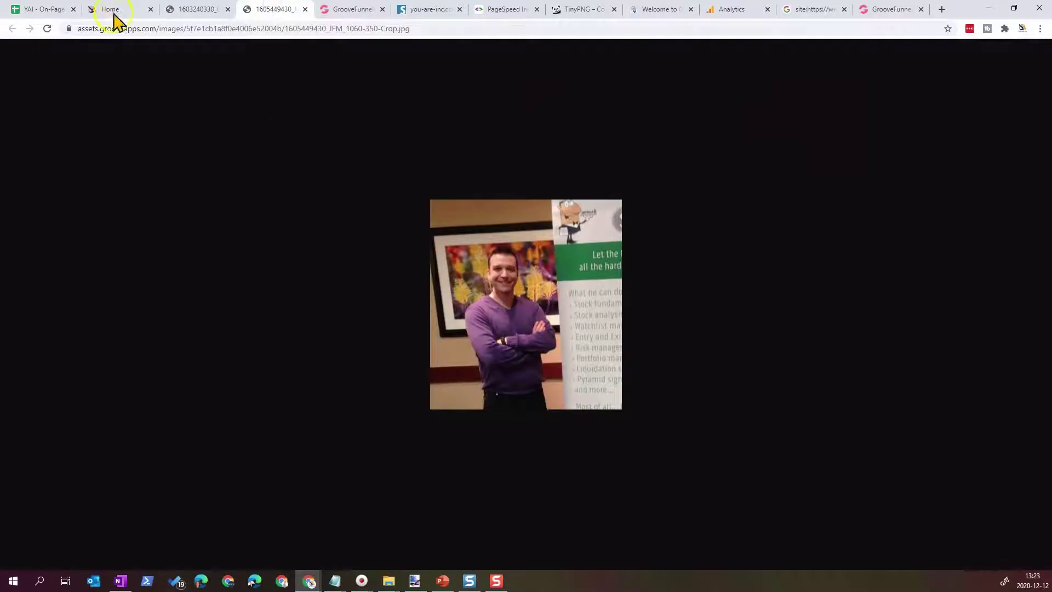
left_click(113, 12)
left_click(283, 12)
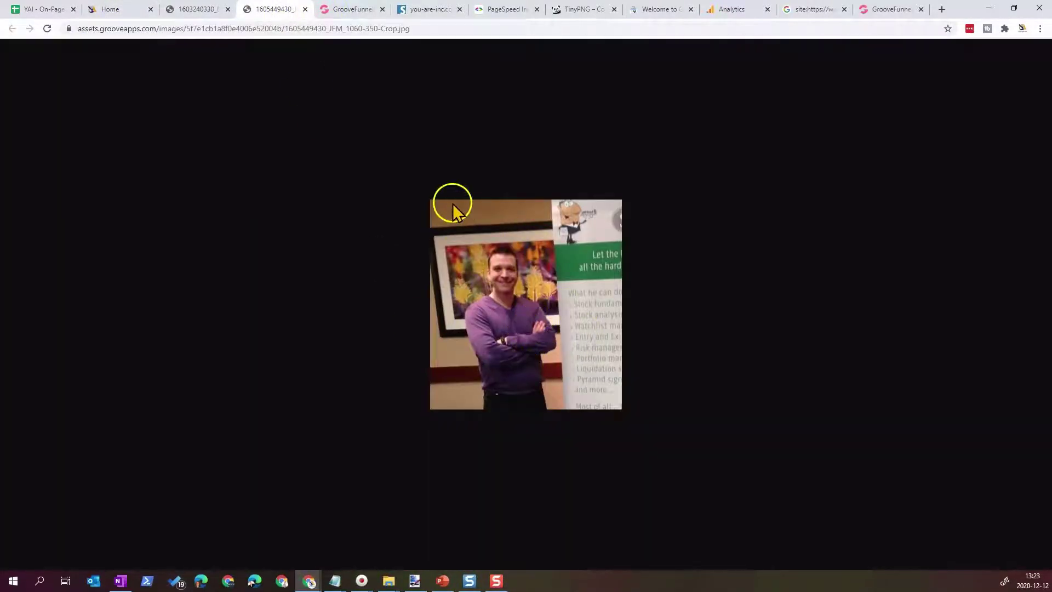
left_click(304, 10)
left_click(228, 9)
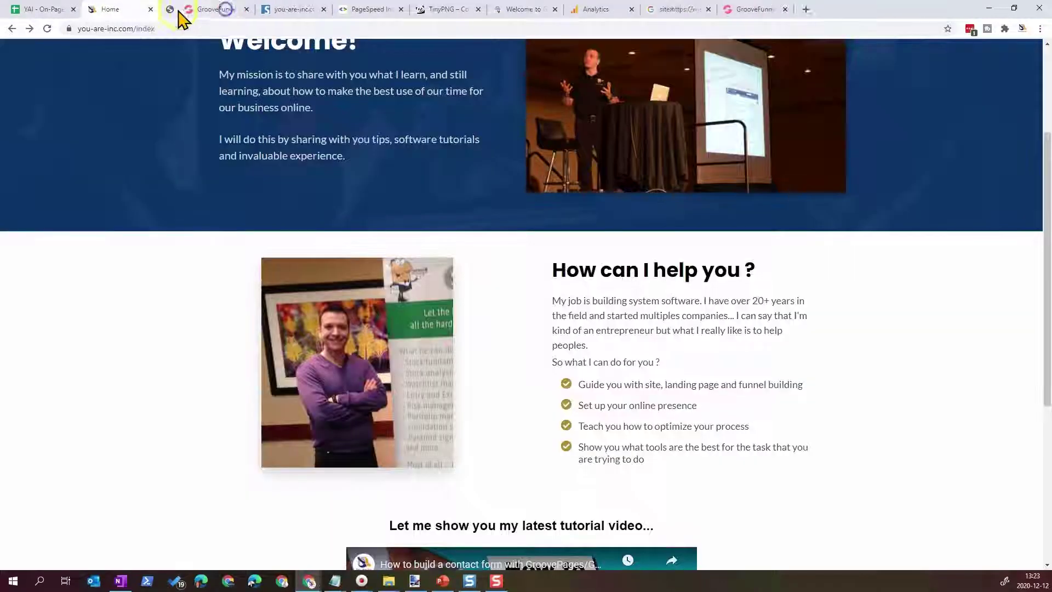
Examine the "Properly size images" and "Serve images in next-gen formats" opportunities in the PageSpeed Insights report for the site
left_click(347, 11)
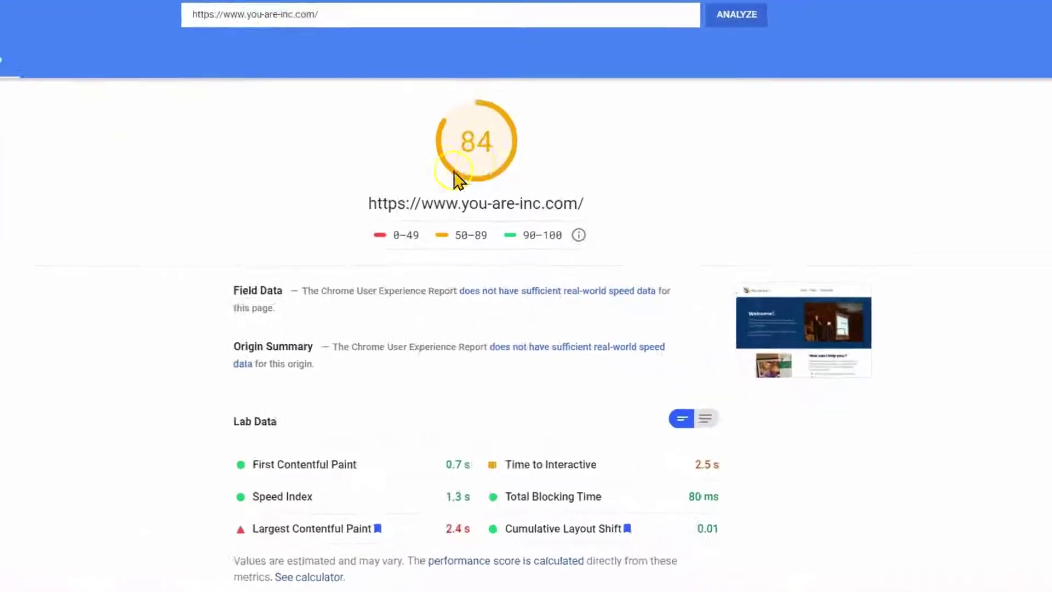
scroll(353, 288, "down", 9)
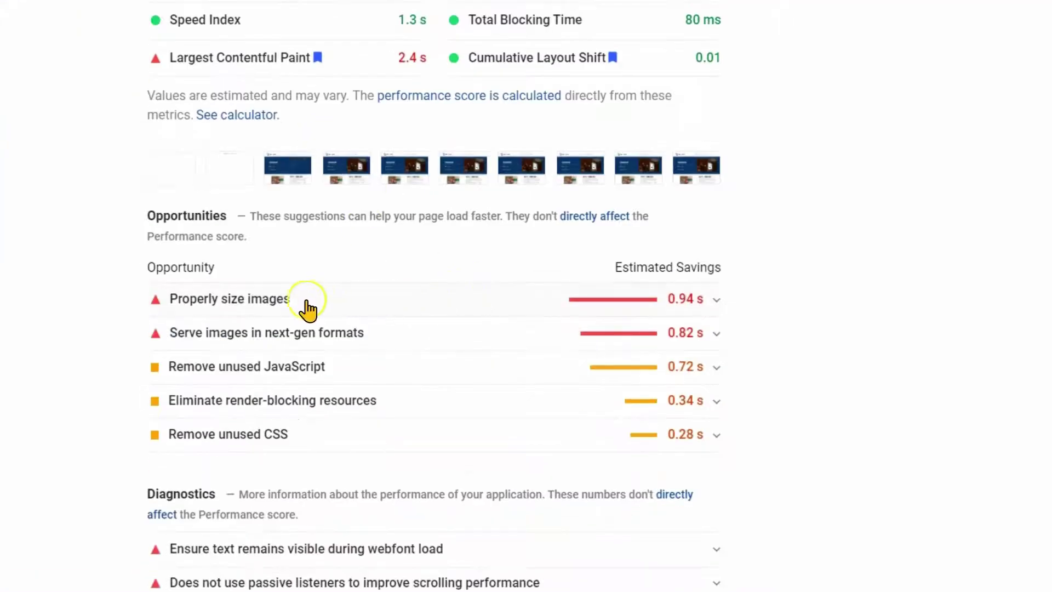
left_click(187, 307)
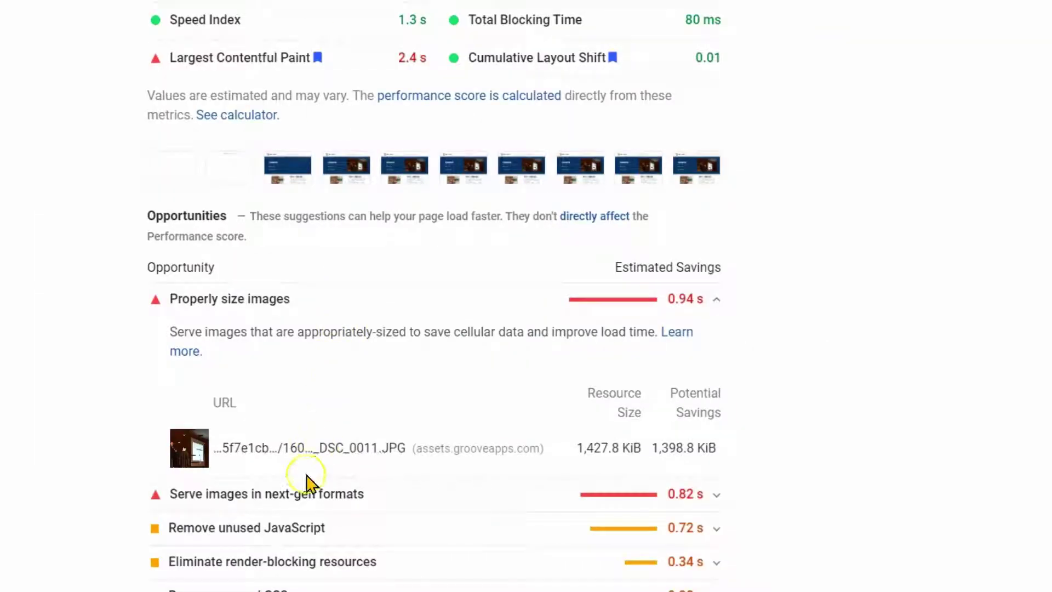
left_click(313, 492)
scroll(316, 490, "down", 3)
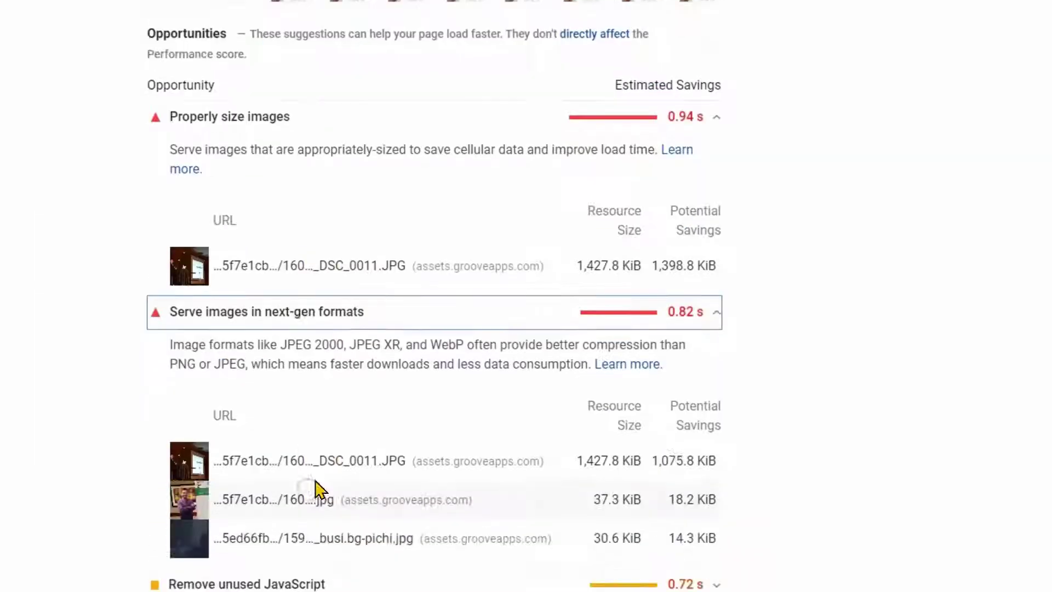
scroll(316, 489, "down", 3)
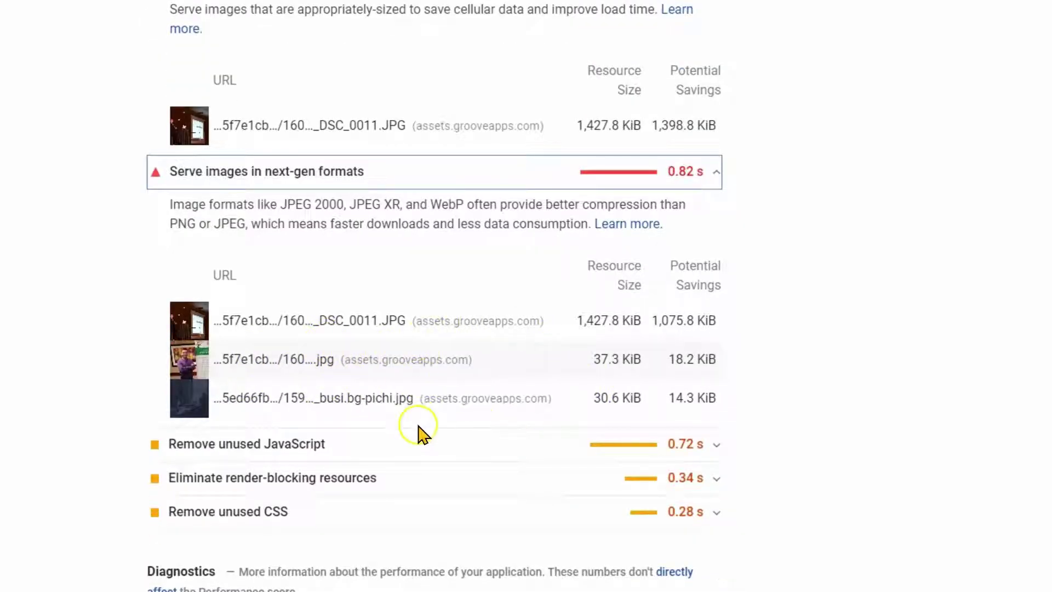
scroll(427, 419, "up", 7)
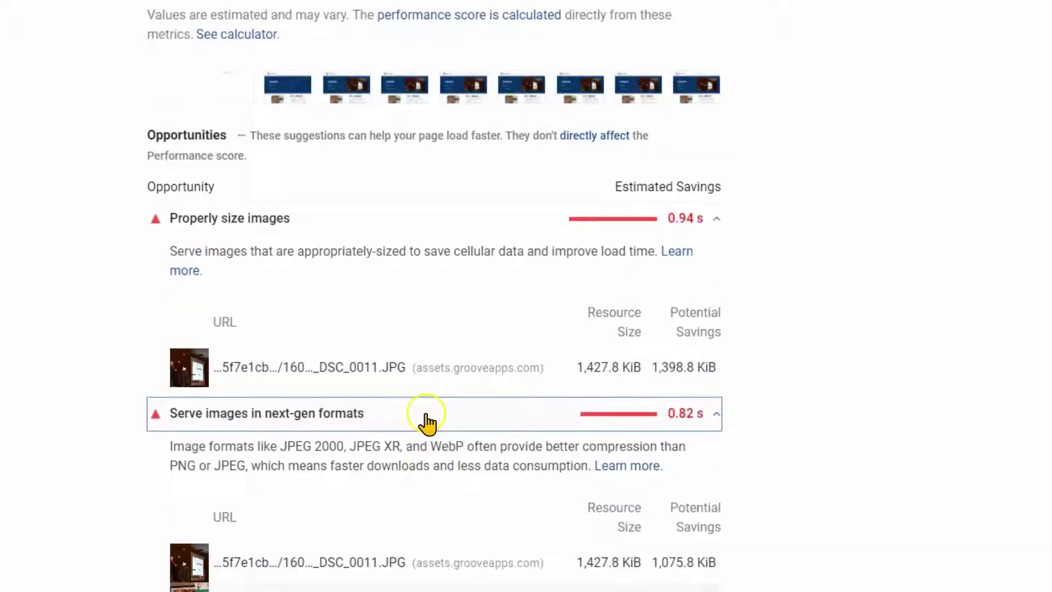
scroll(427, 420, "down", 3)
Check the file details of the Welcome section photo in the You-Are-Inc page builder
left_click(118, 10)
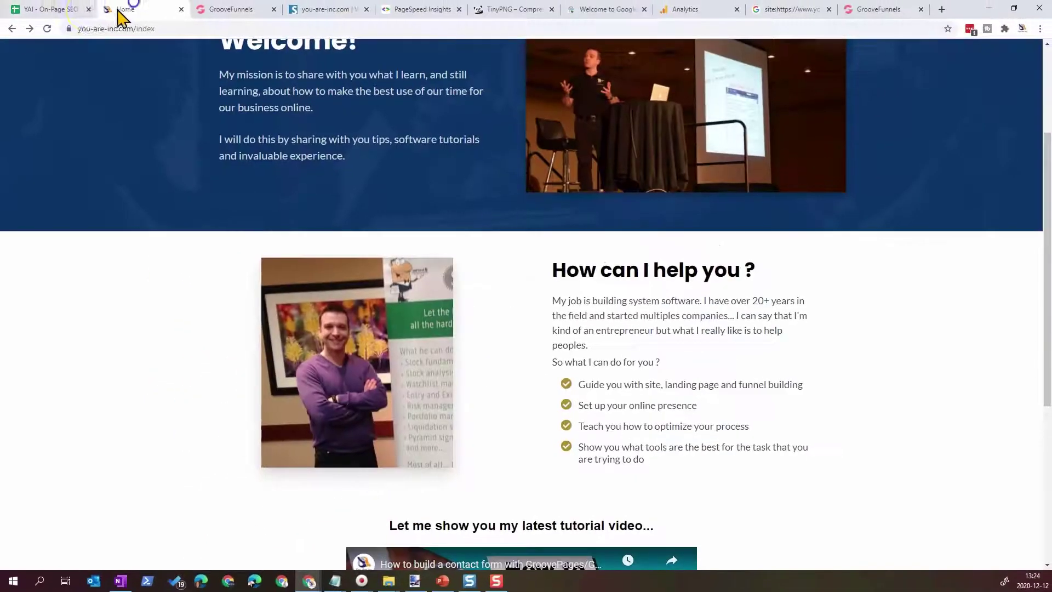
left_click(241, 10)
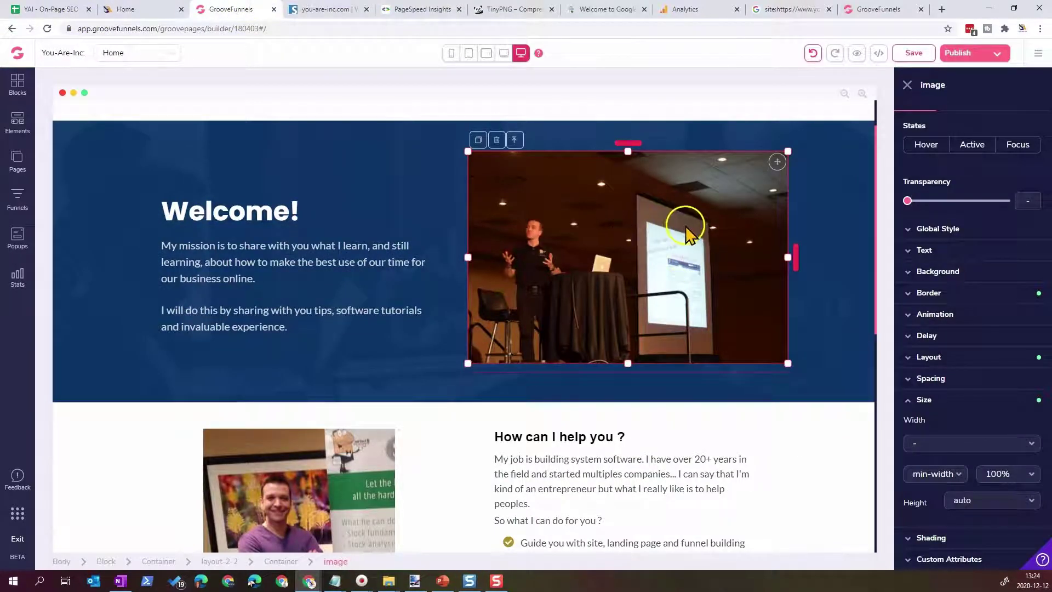
left_click(825, 257)
left_click(699, 262)
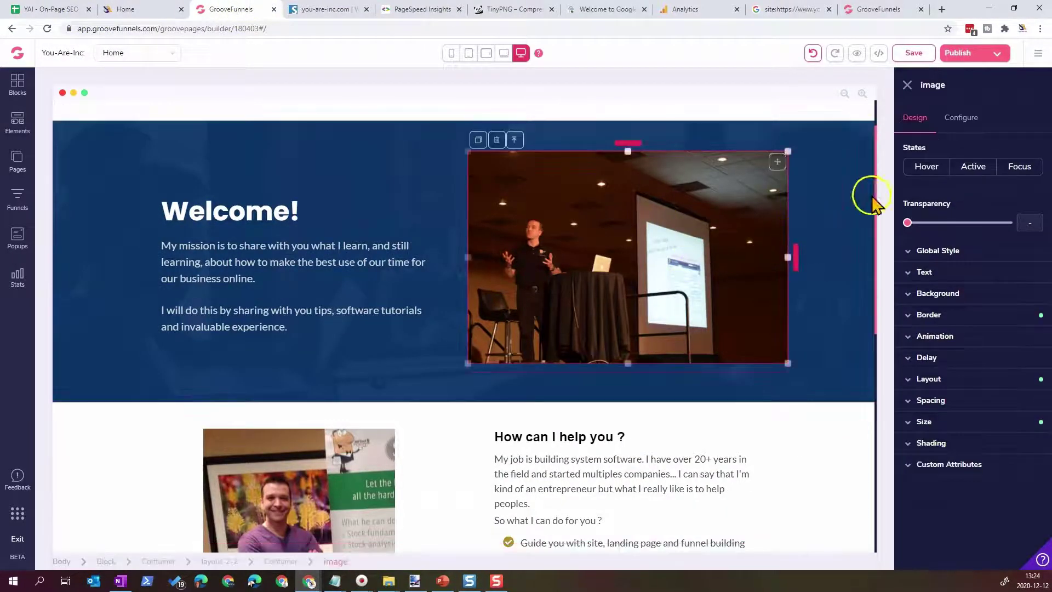
left_click(960, 117)
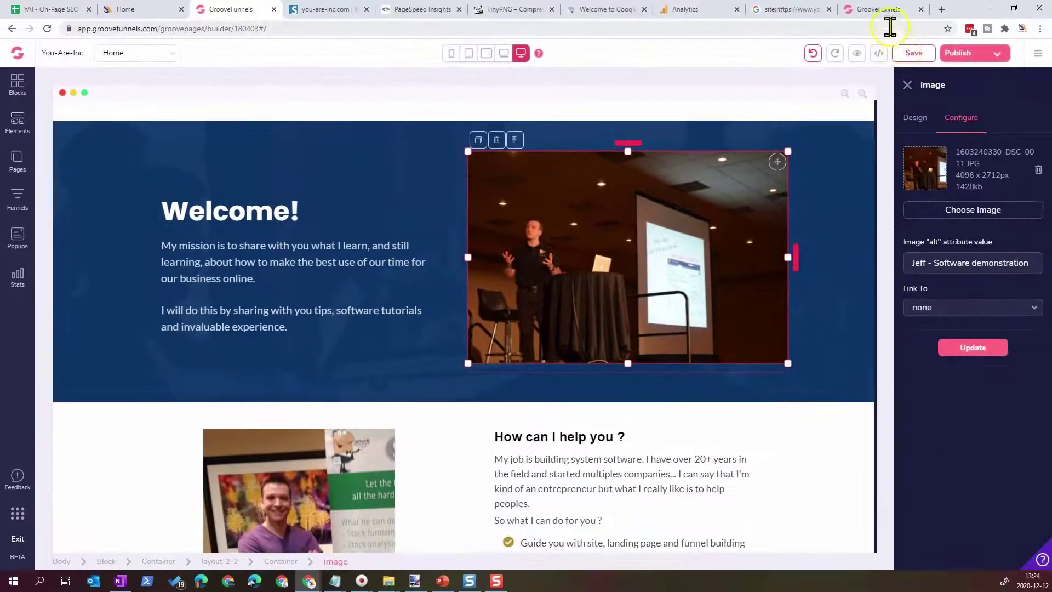
Open the Home v2 copy page of the Demo Site in the builder and compare its stage photo's file details with the Welcome photo's
left_click(823, 14)
left_click(527, 147)
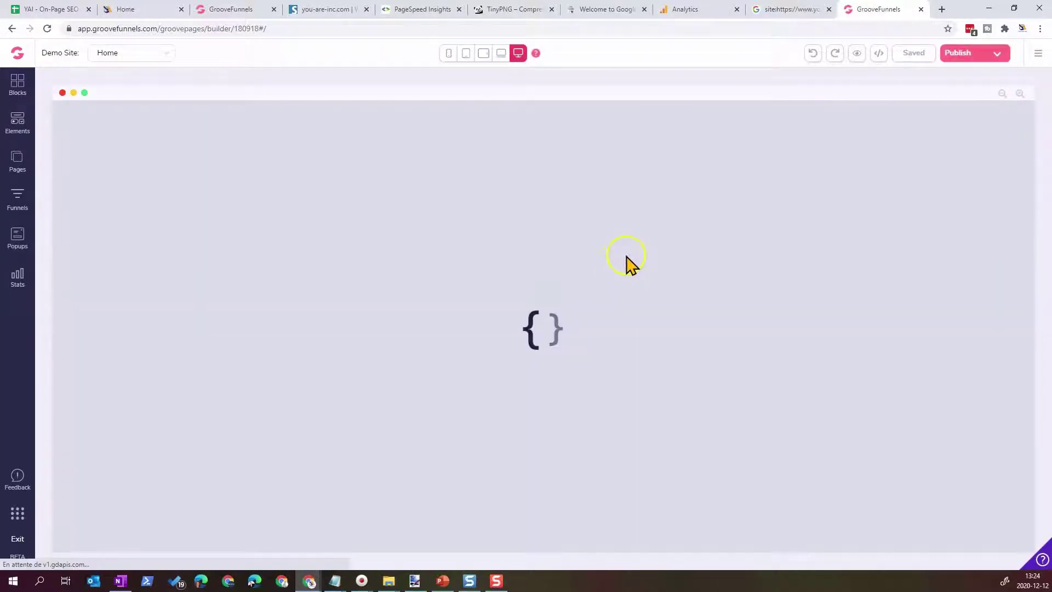
scroll(603, 274, "down", 1)
scroll(249, 181, "up", 1)
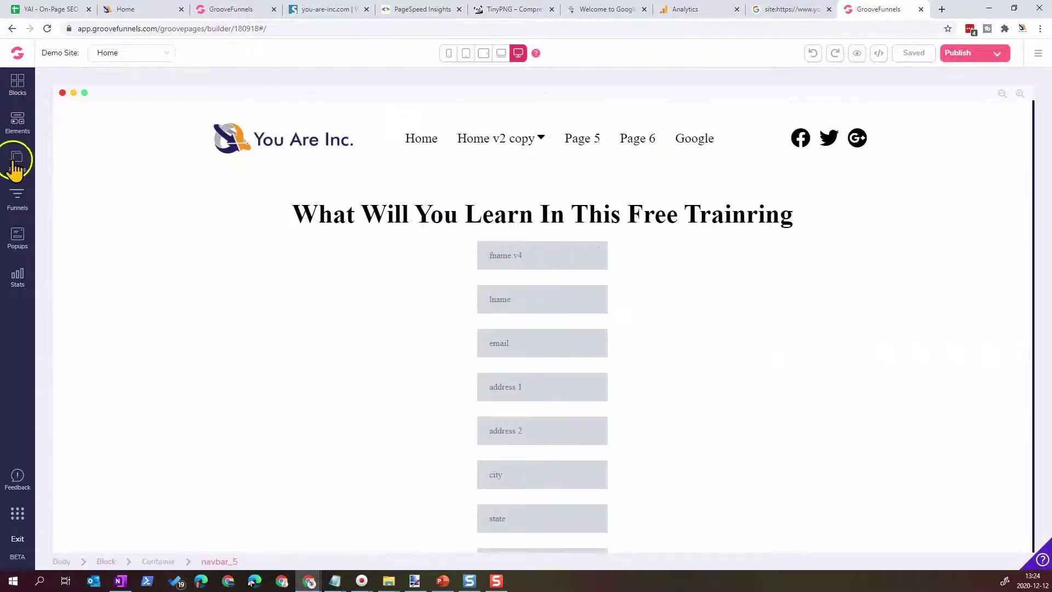
left_click(17, 160)
left_click(96, 189)
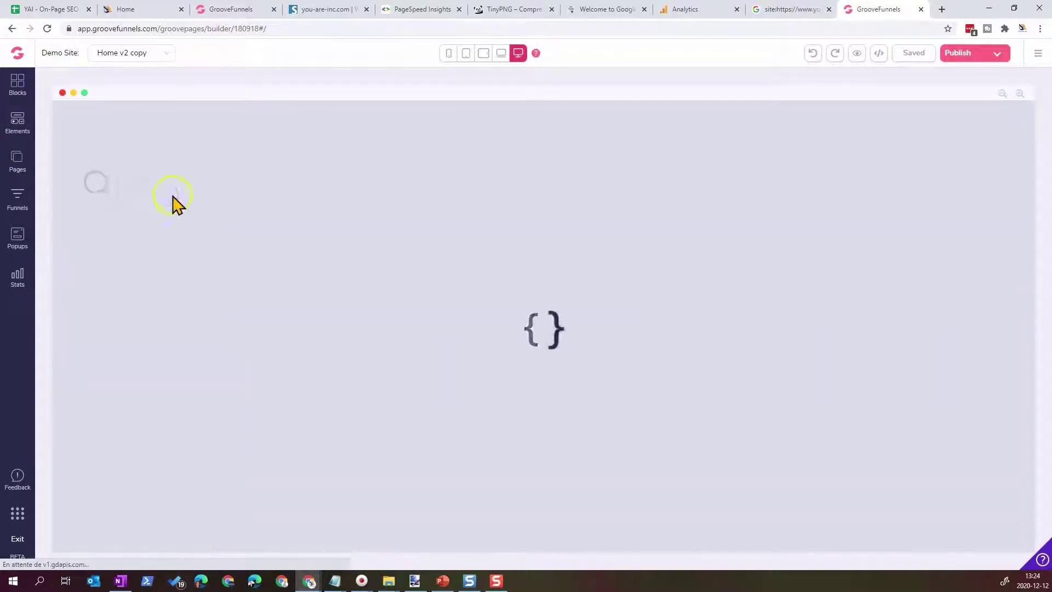
scroll(585, 328, "down", 4)
scroll(585, 329, "up", 4)
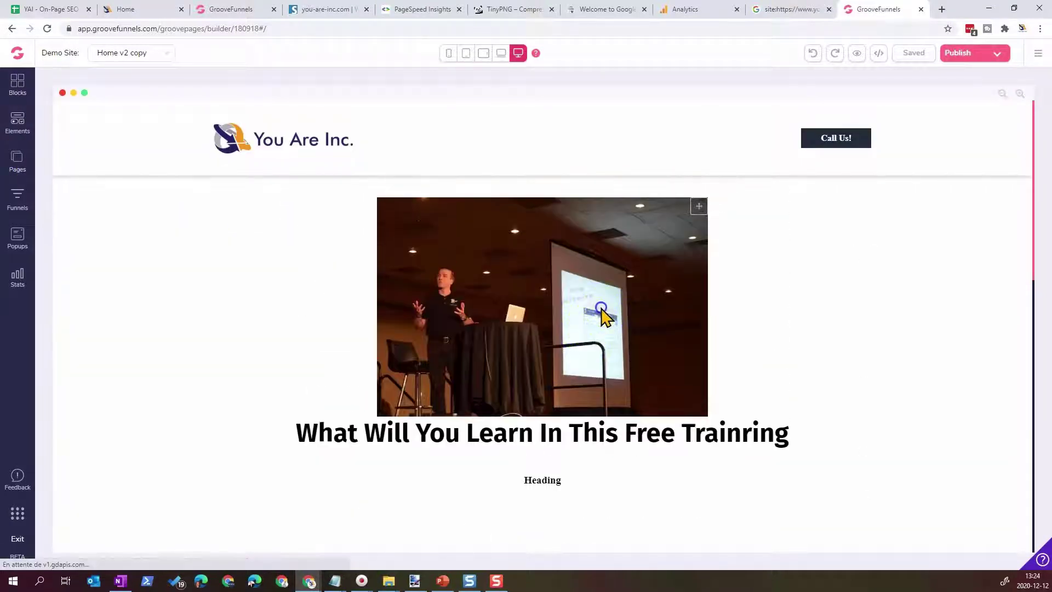
left_click(600, 307)
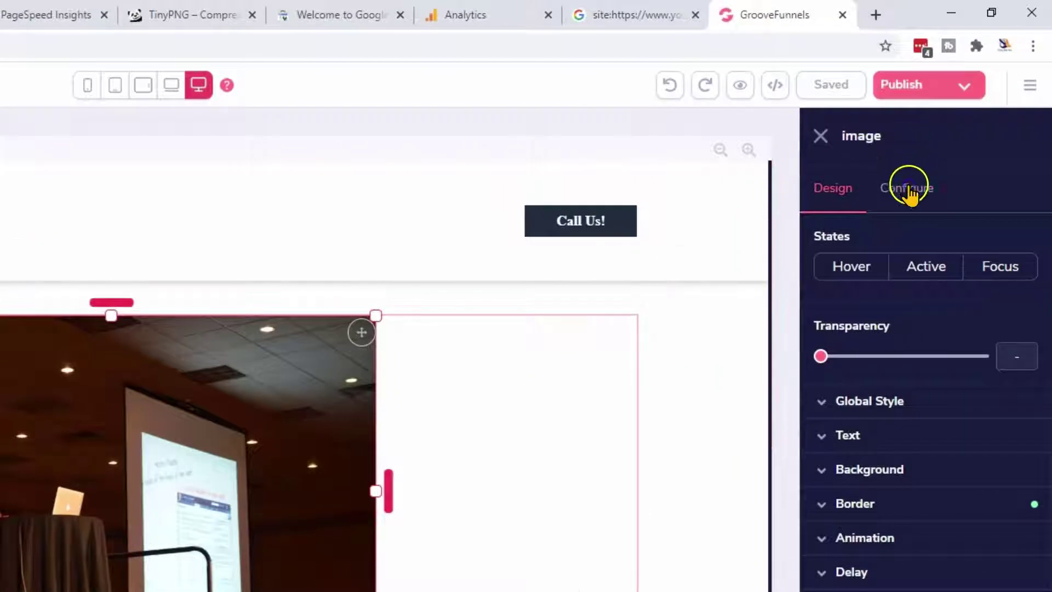
left_click(960, 119)
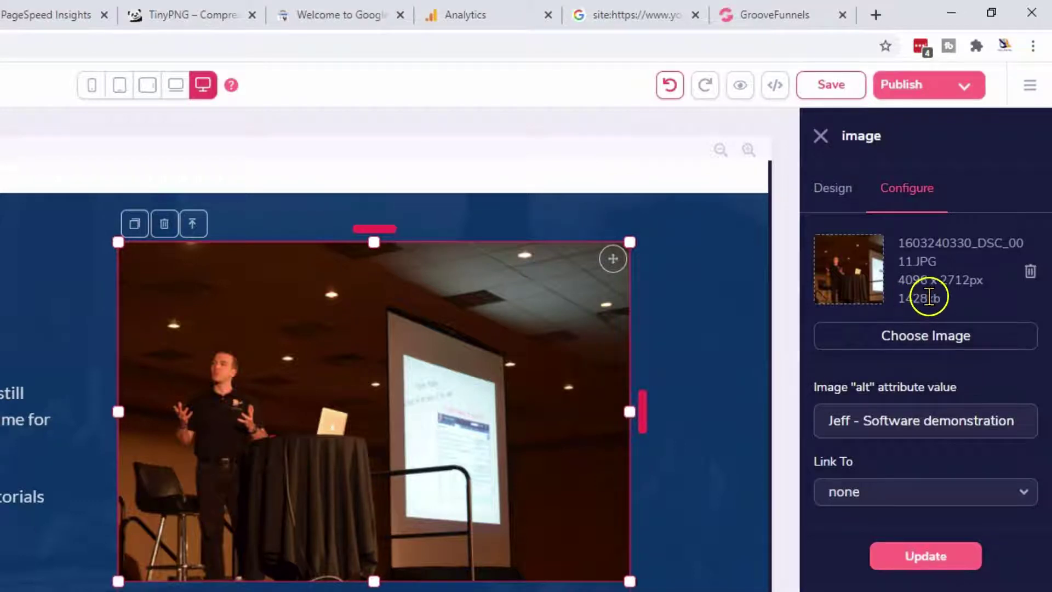
Look at the Demo Site stage photo's dimension settings in the Image Library and leave the library without selecting an image
left_click(758, 22)
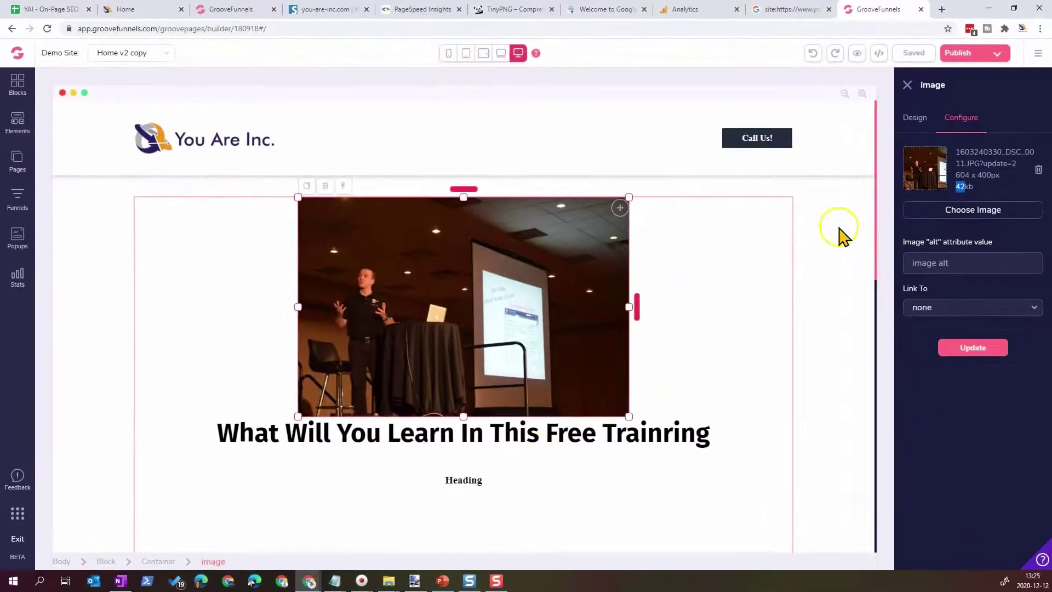
left_click(973, 212)
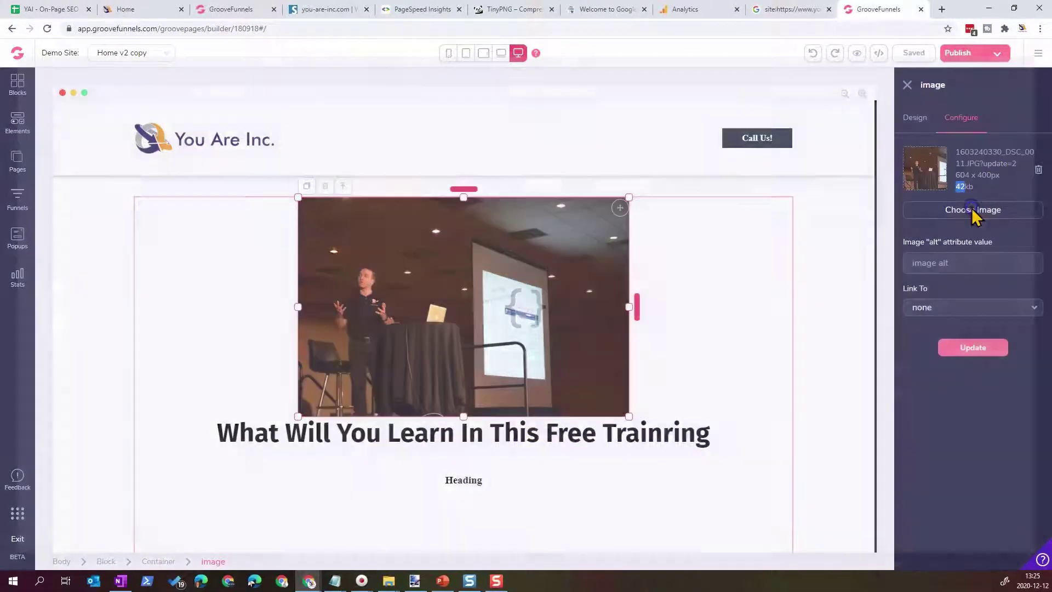
left_click(870, 413)
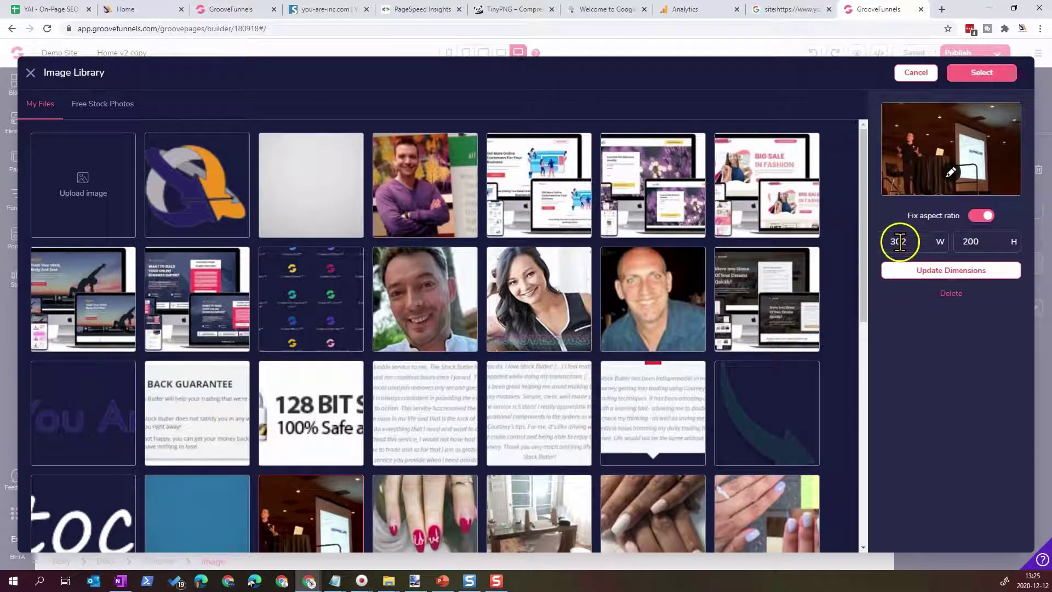
left_click(914, 73)
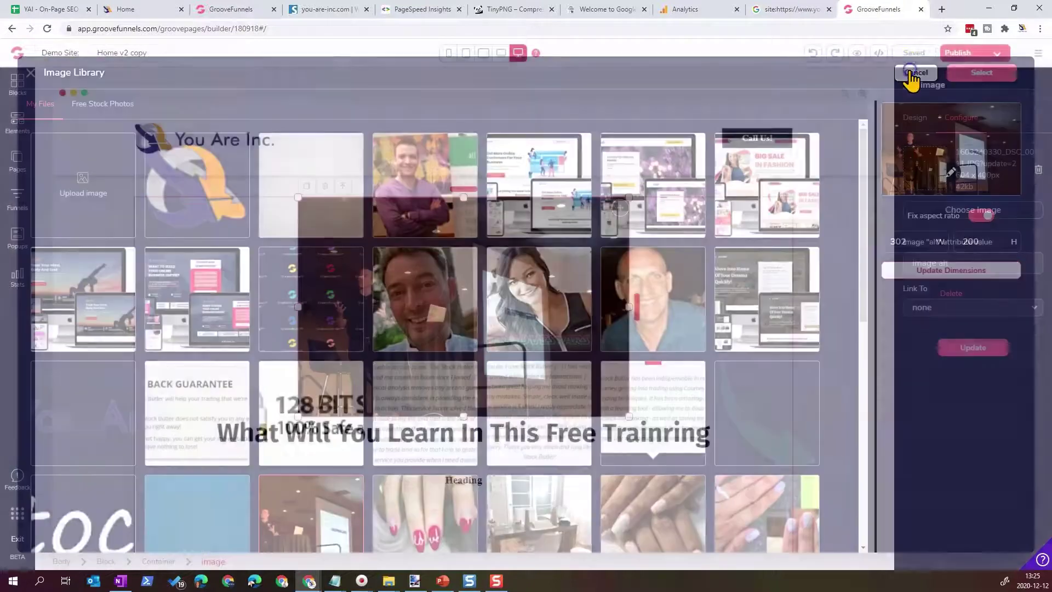
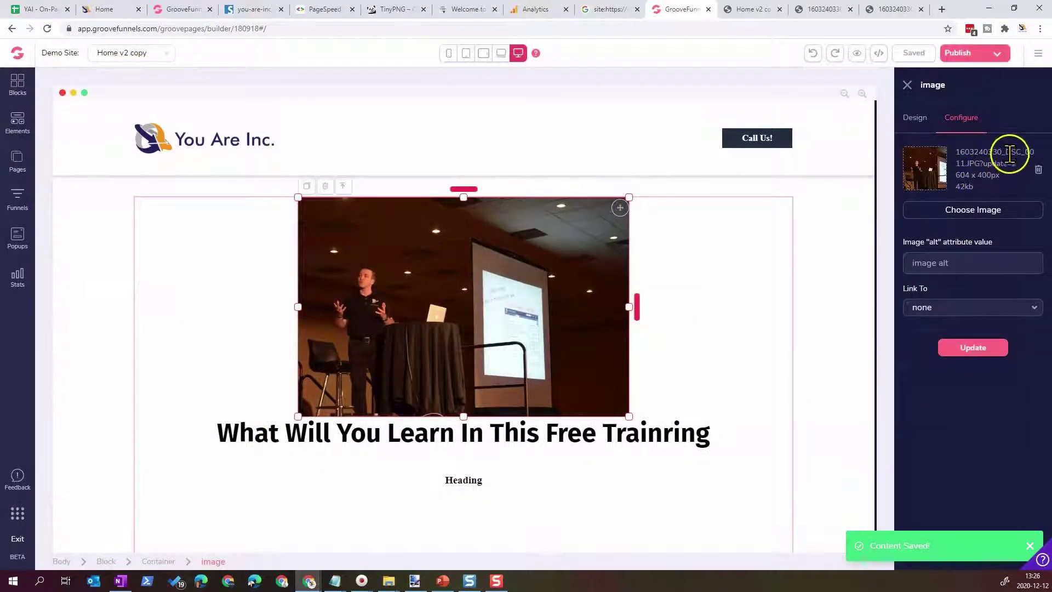
Apply the image settings of the stage photo on the Demo Site's Home v2 copy page
left_click(977, 349)
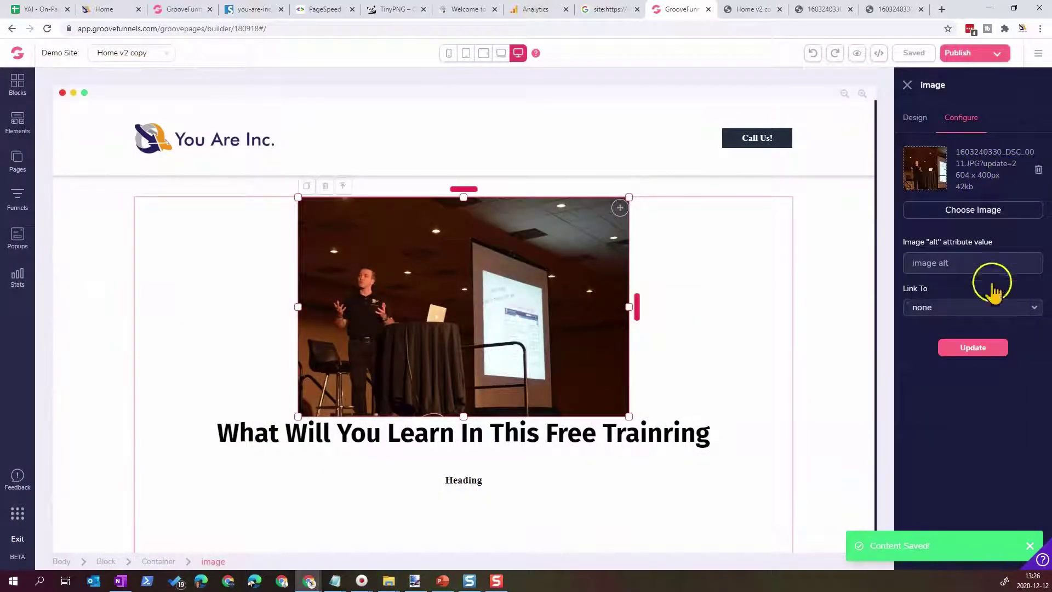
left_click(984, 349)
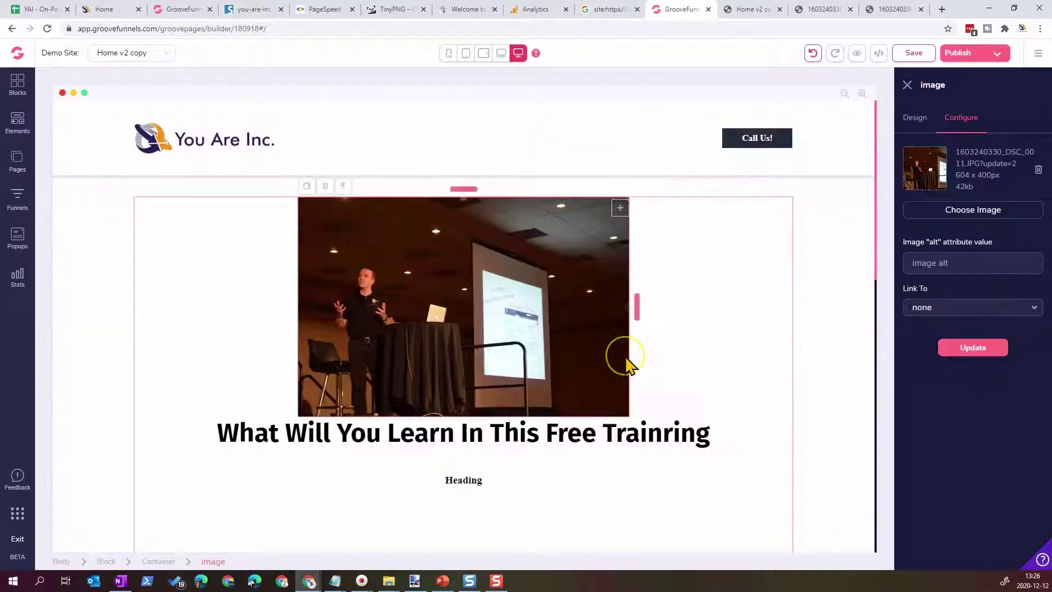
left_click(628, 367)
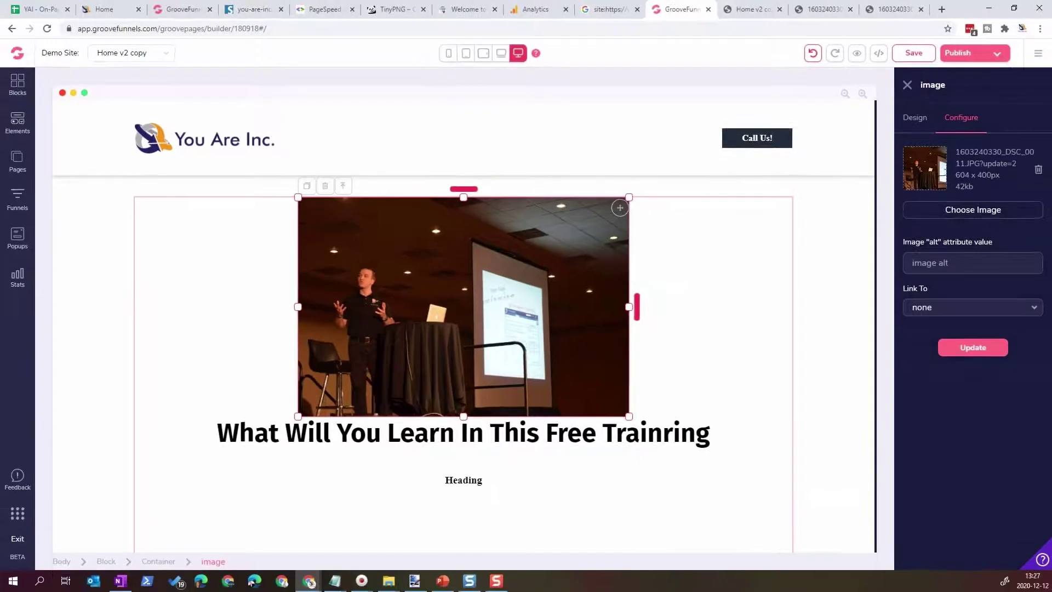
key("alt+Tab")
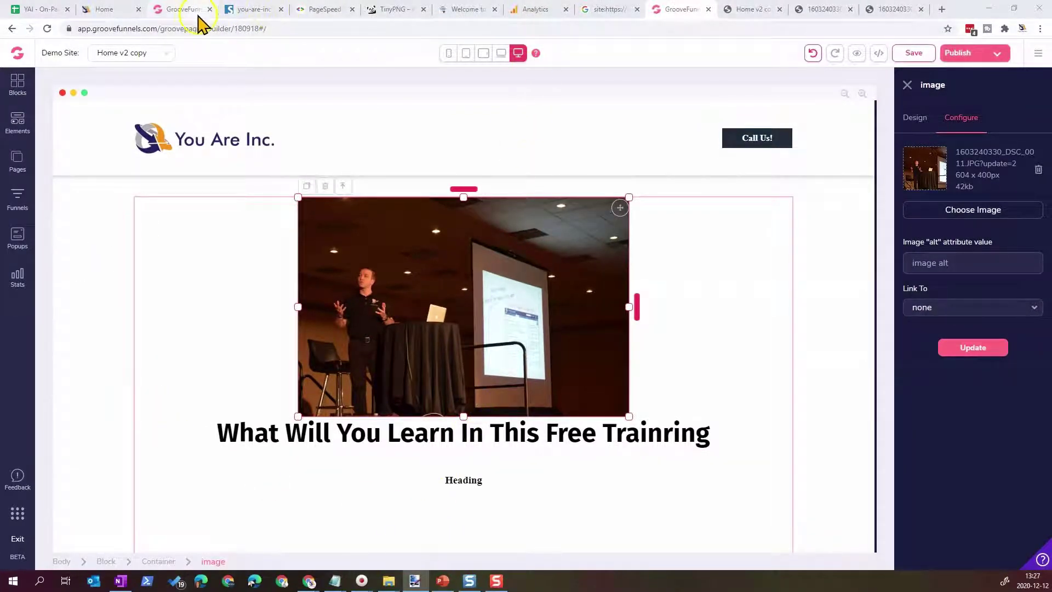
left_click(324, 10)
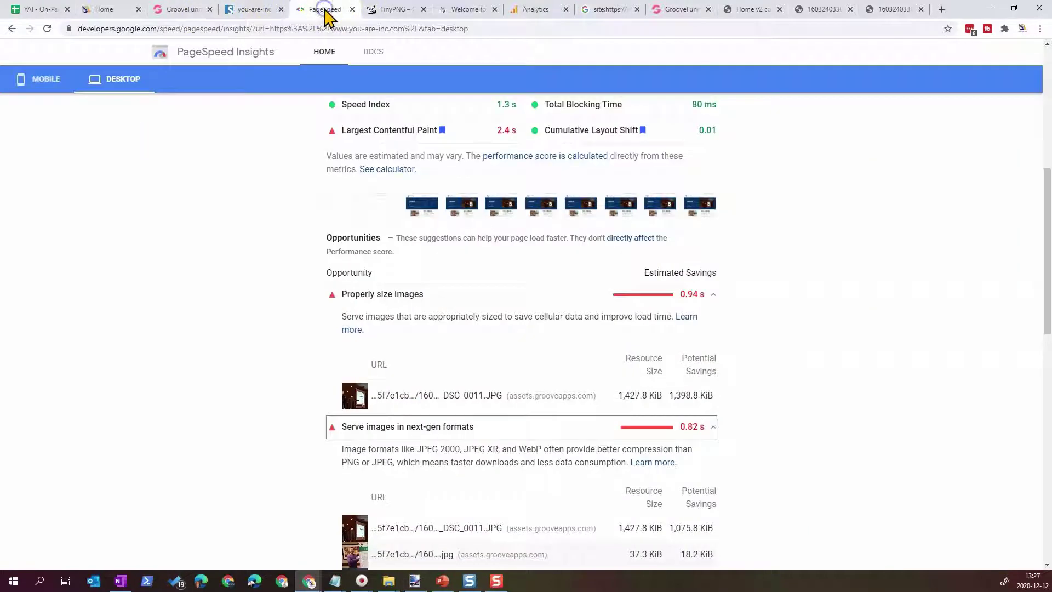
left_click(422, 400)
right_click(368, 202)
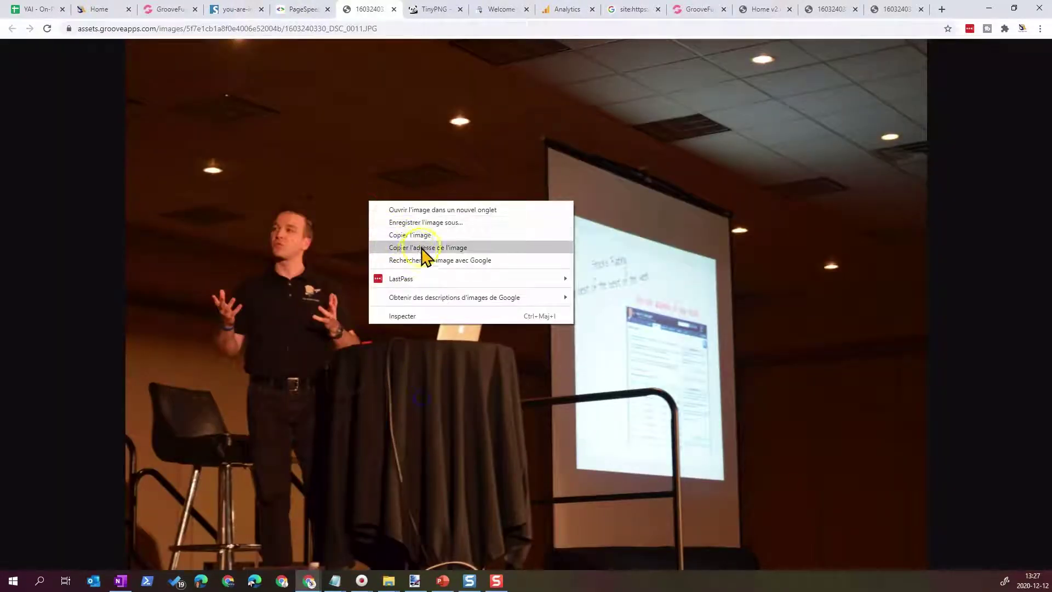
left_click(431, 223)
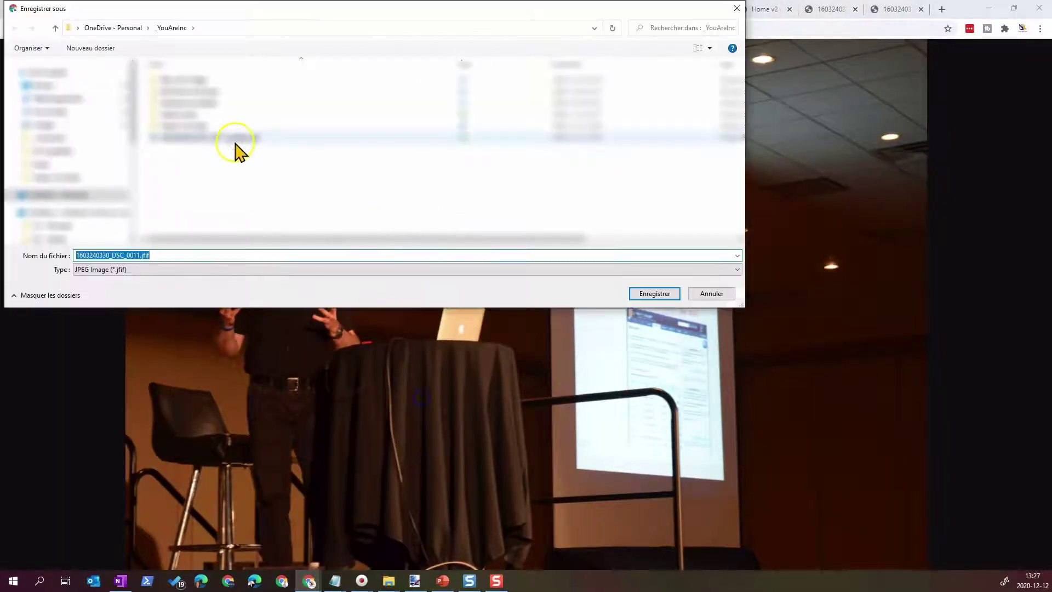
left_click(174, 258)
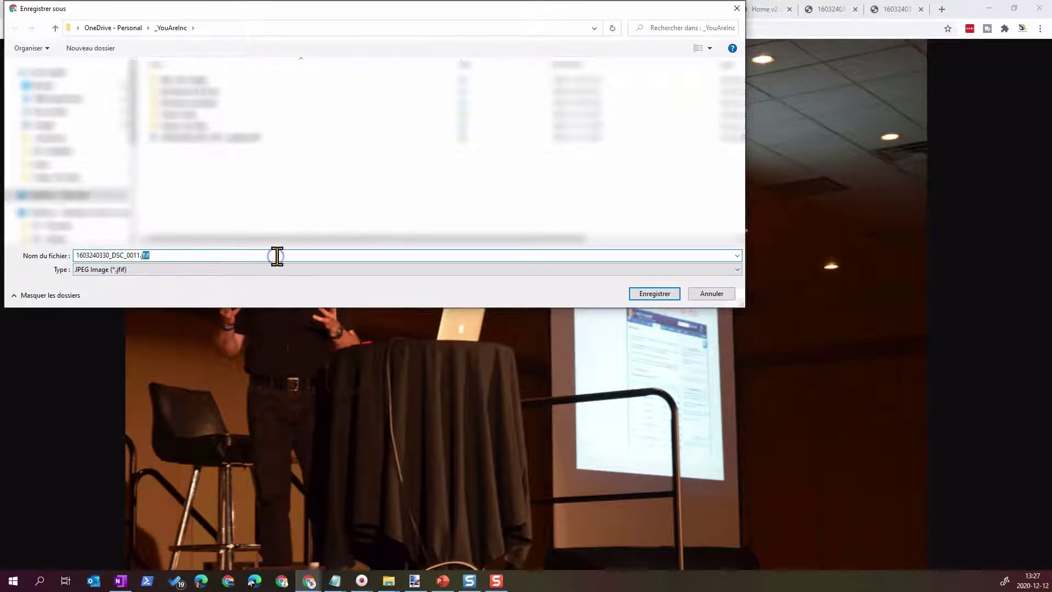
key("BackSpace")
type("jpg")
key("Return")
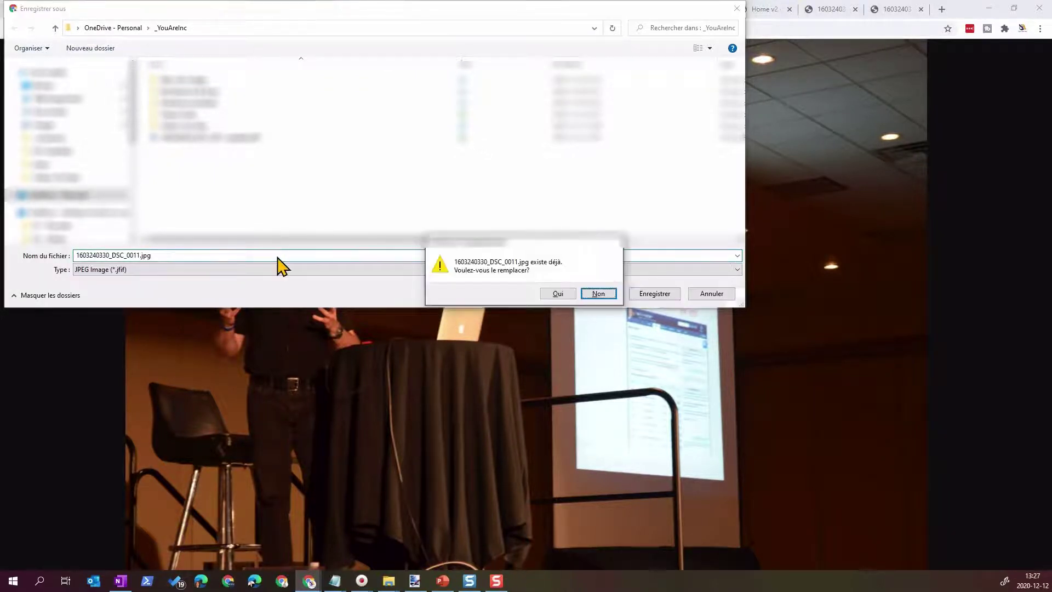
left_click(558, 294)
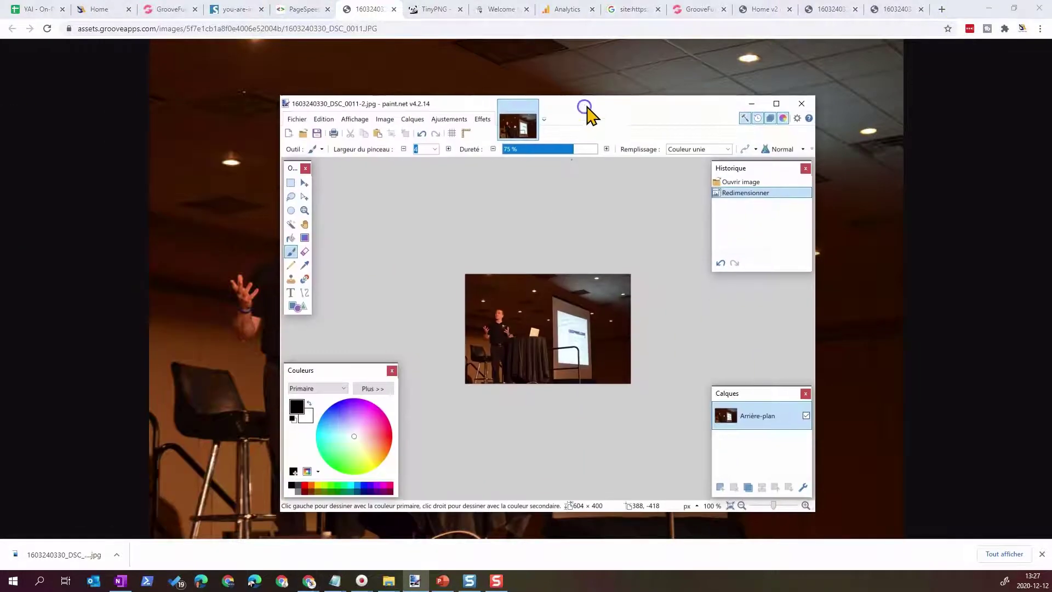
double_click(587, 110)
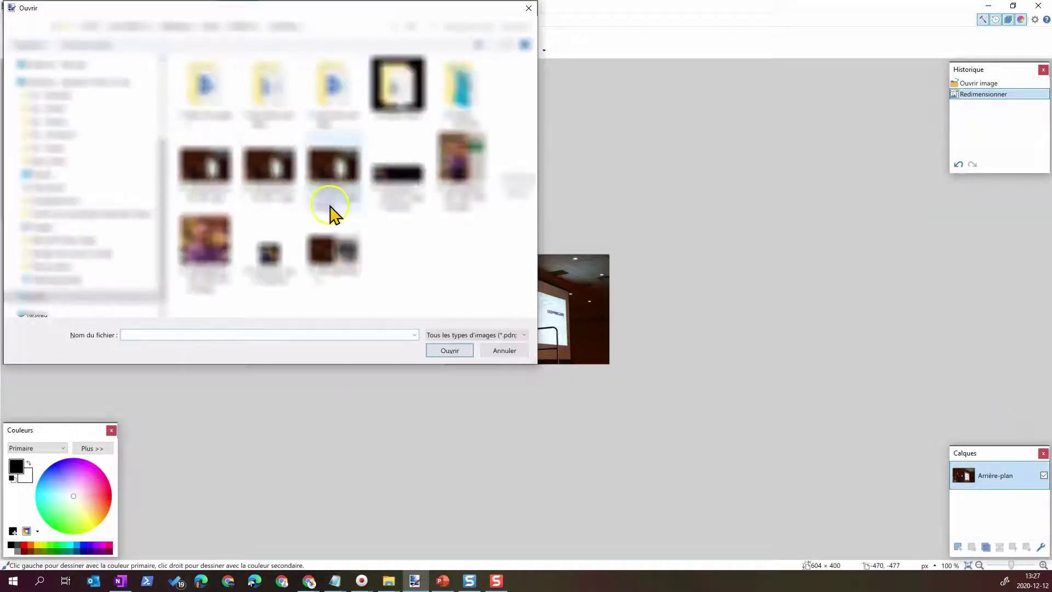
left_click(218, 169)
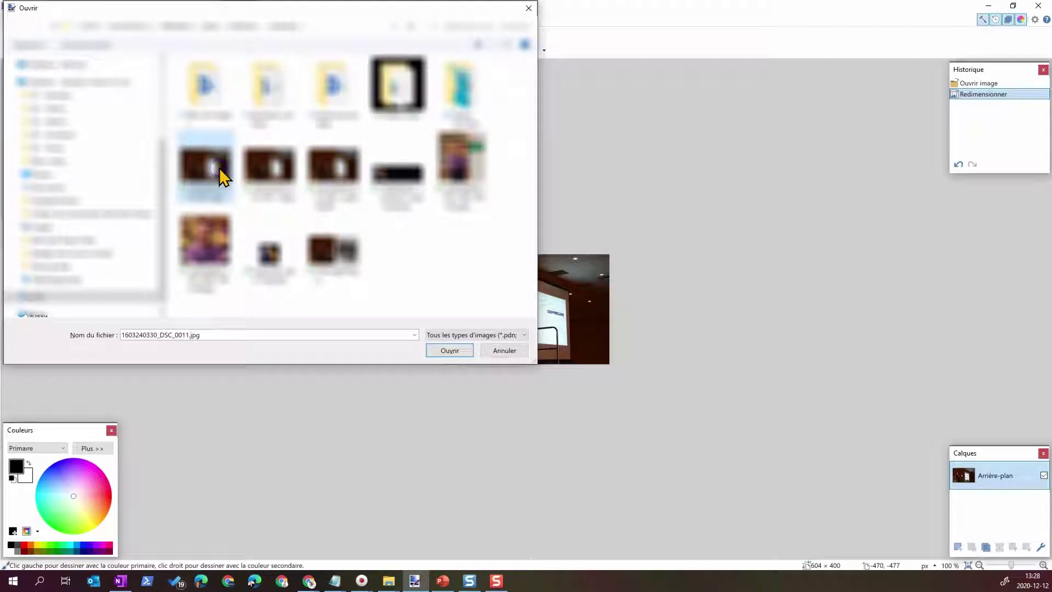
left_click(450, 353)
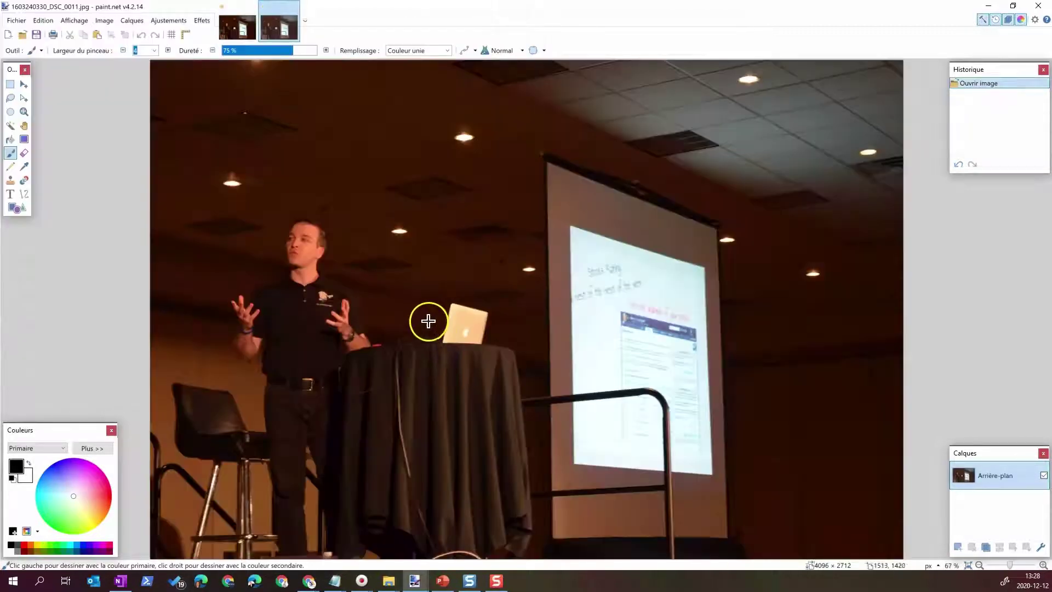
Measure the Welcome photo's displayed area in the page builder and resize the opened photo to 580 pixels wide, keeping its proportions
key("ctrl+r")
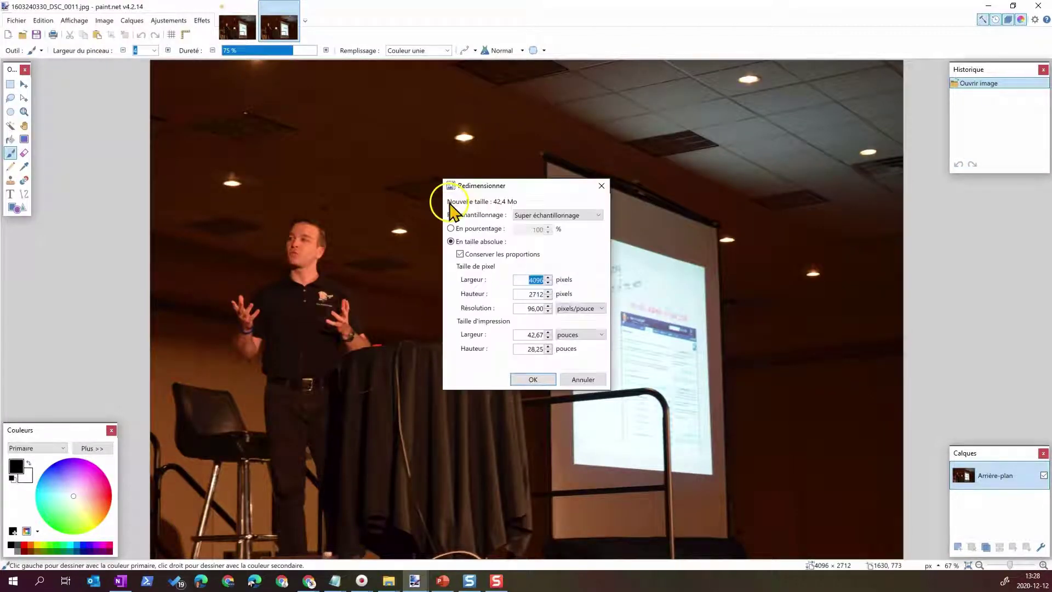
double_click(541, 295)
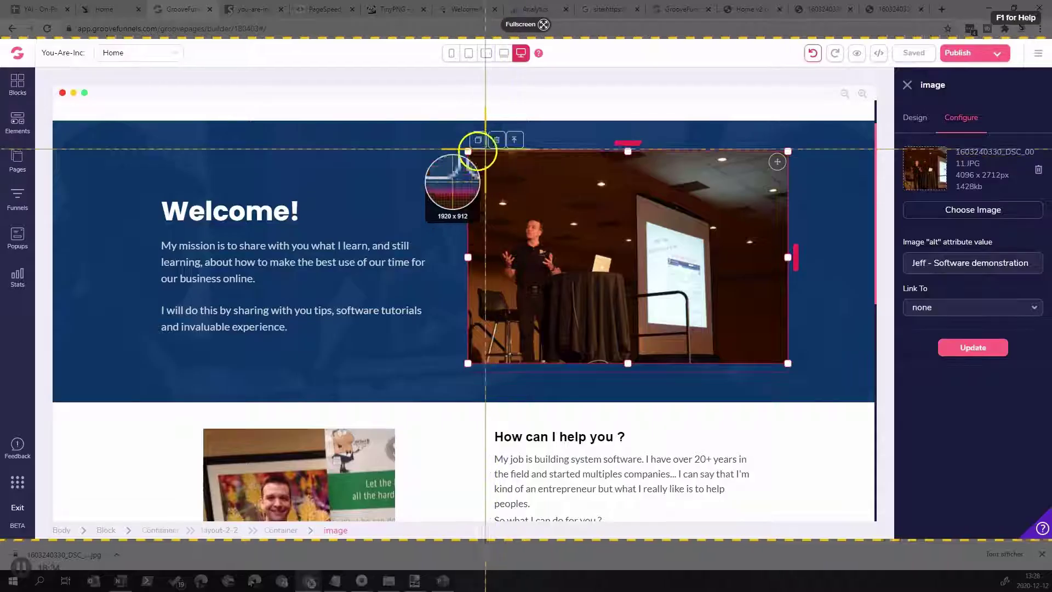
left_click_drag(469, 150, 788, 360)
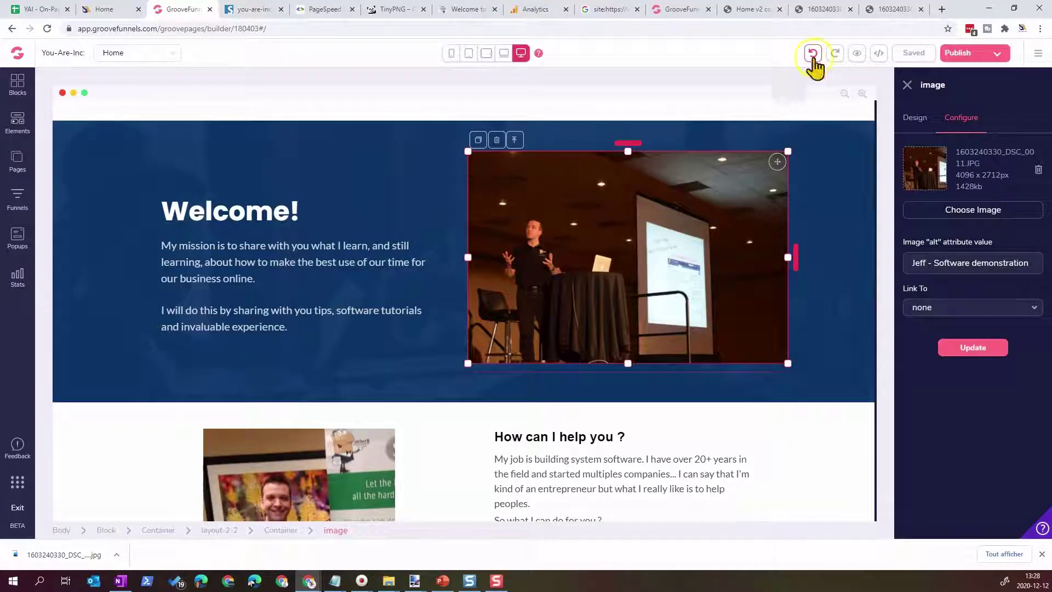
left_click(415, 583)
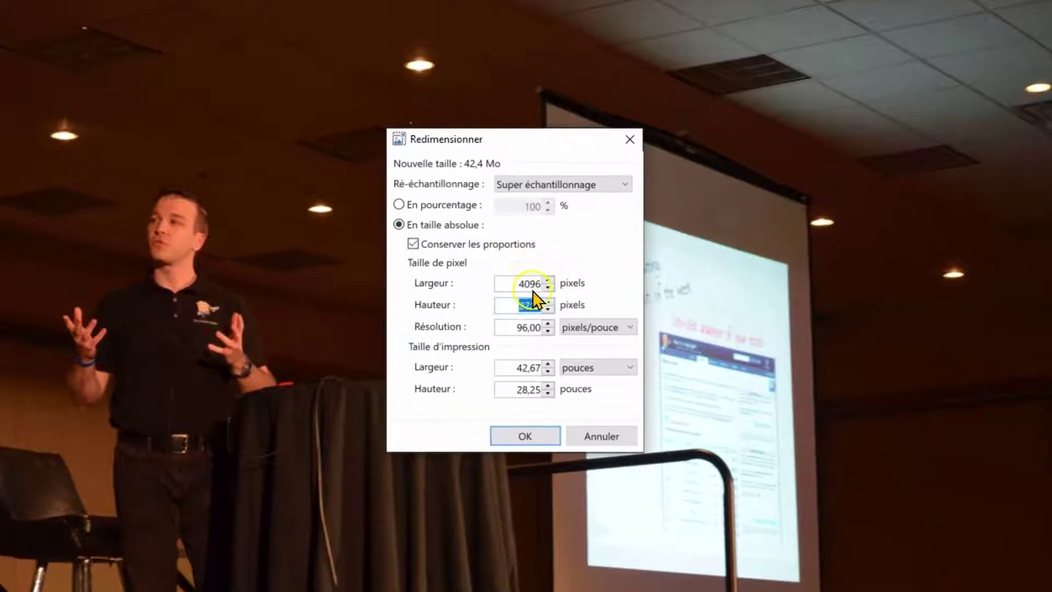
double_click(528, 284)
key("BackSpace")
type("580")
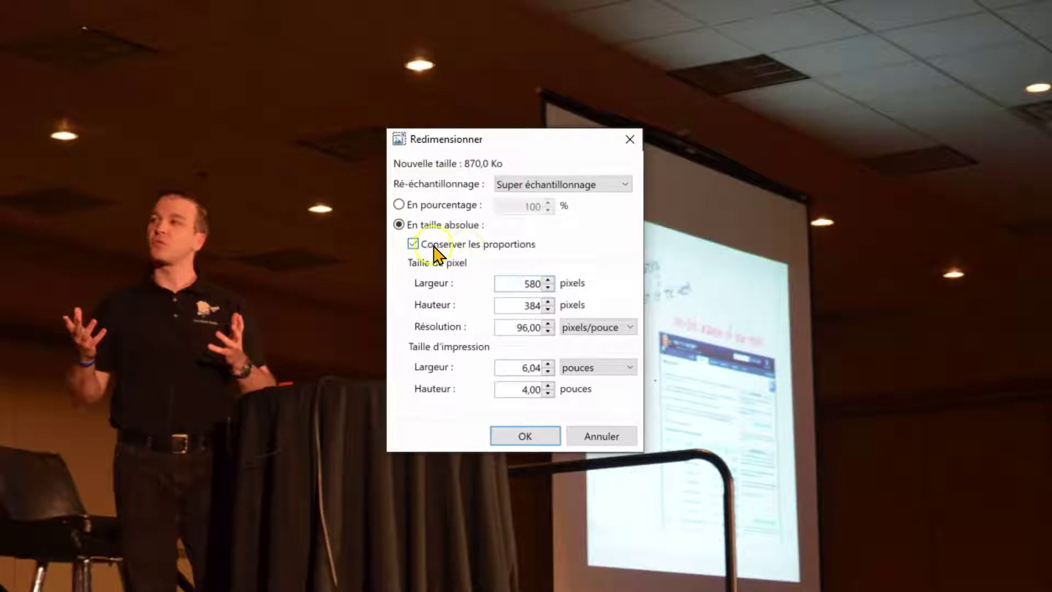
left_click(526, 441)
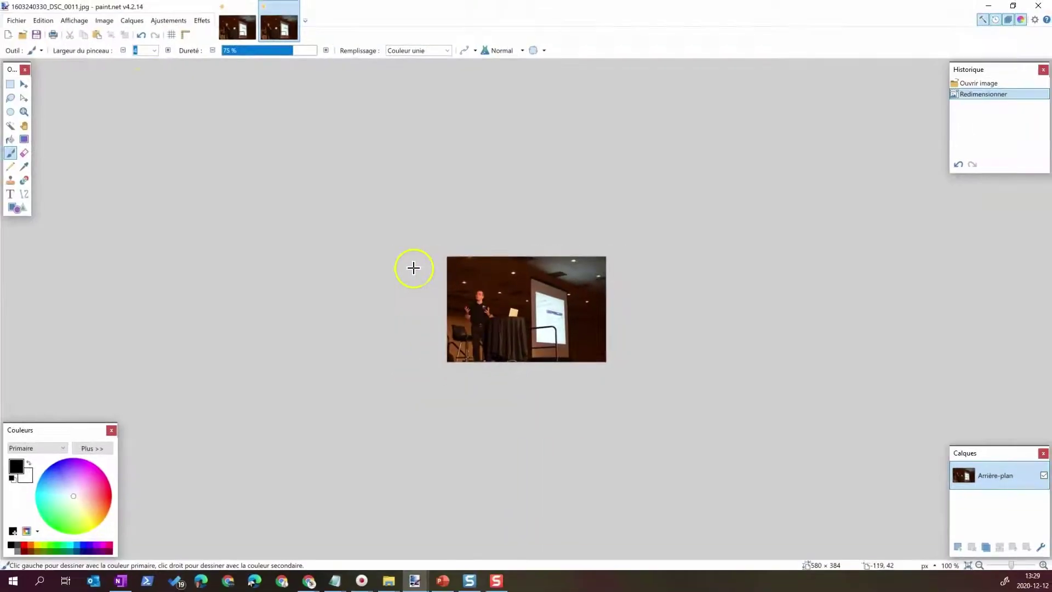
left_click(17, 20)
left_click(49, 96)
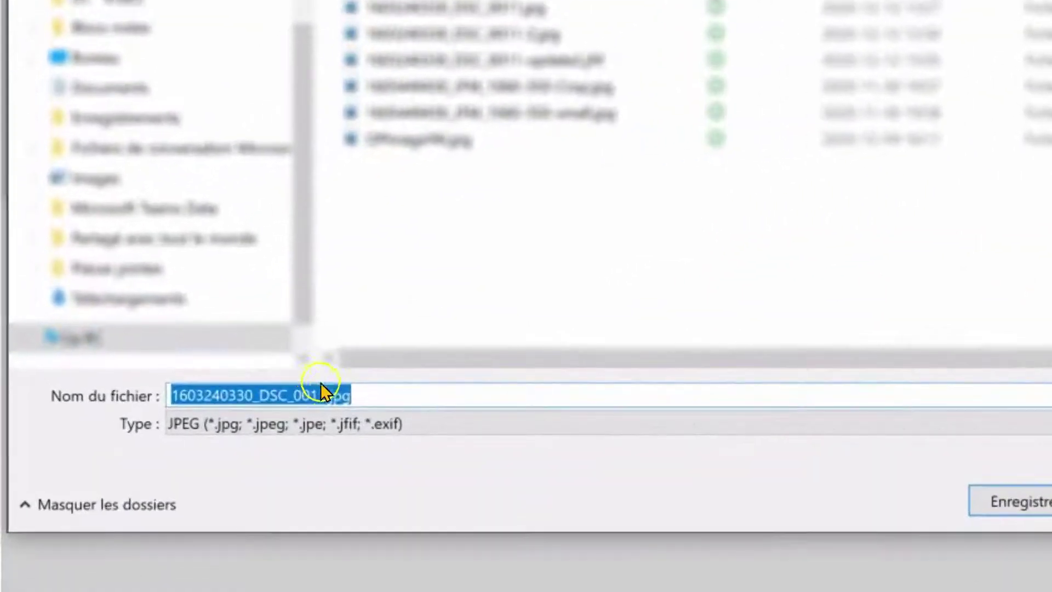
left_click(143, 301)
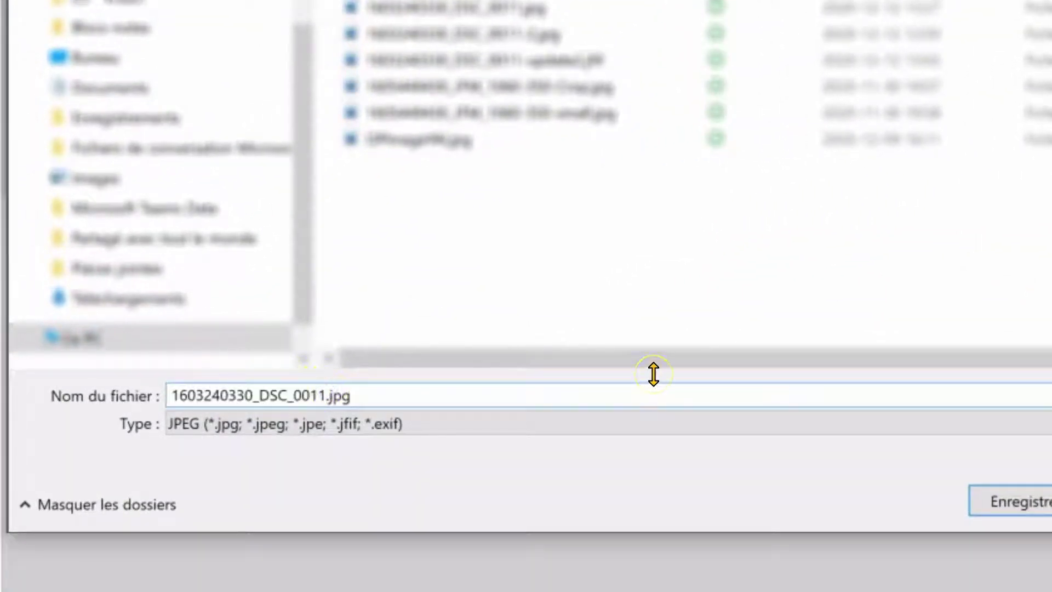
type("-w580")
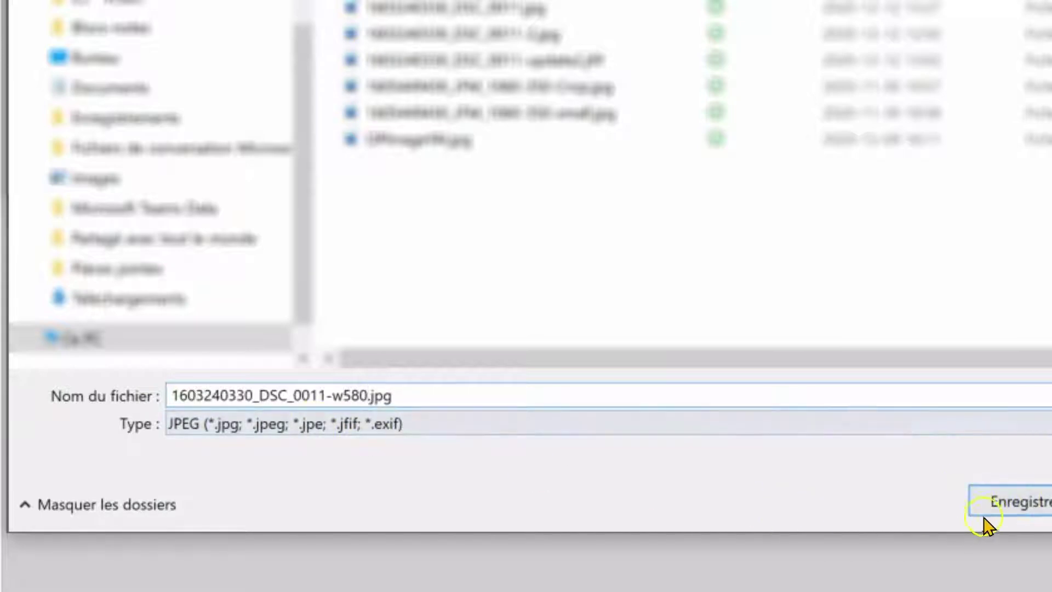
left_click(1027, 506)
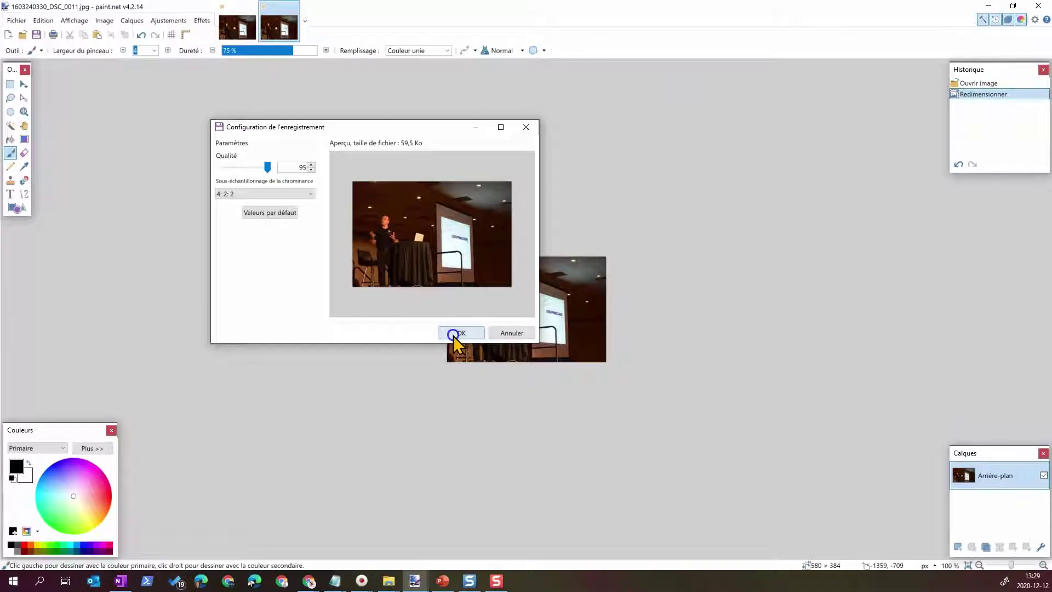
left_click(454, 334)
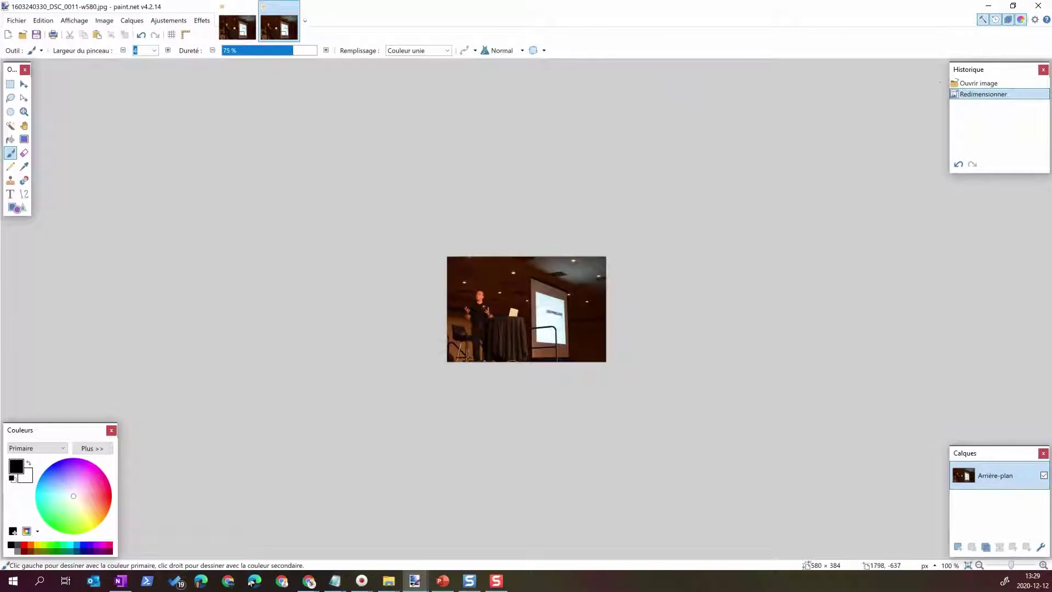
left_click(989, 7)
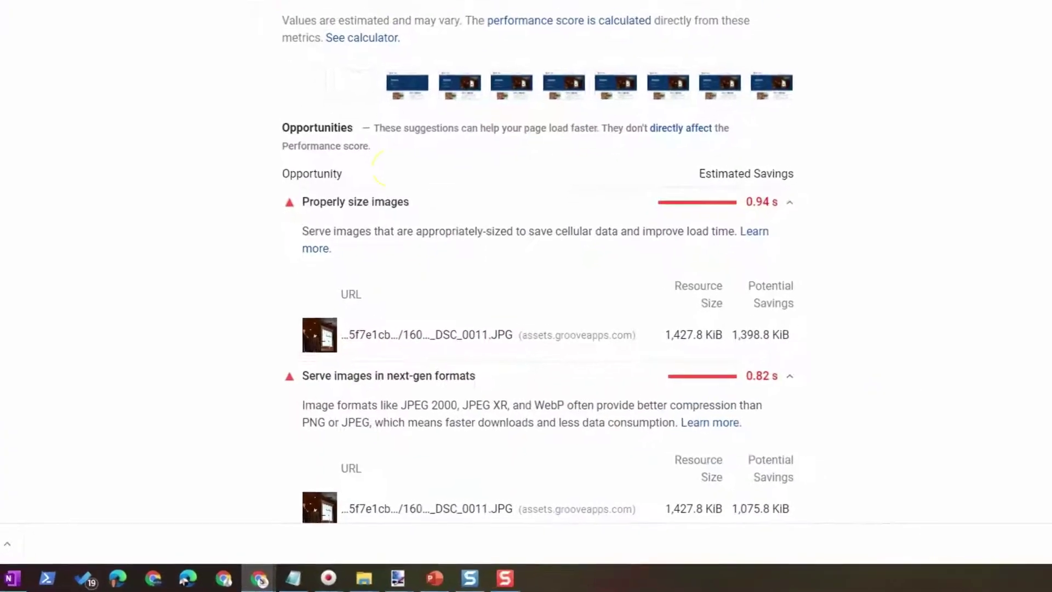
left_click(387, 199)
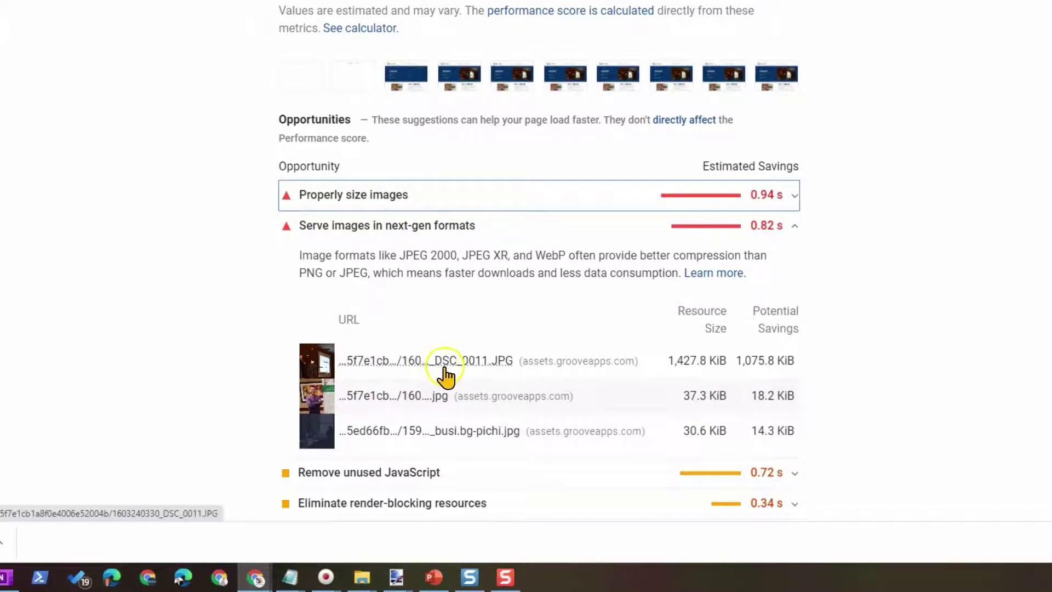
left_click(398, 397)
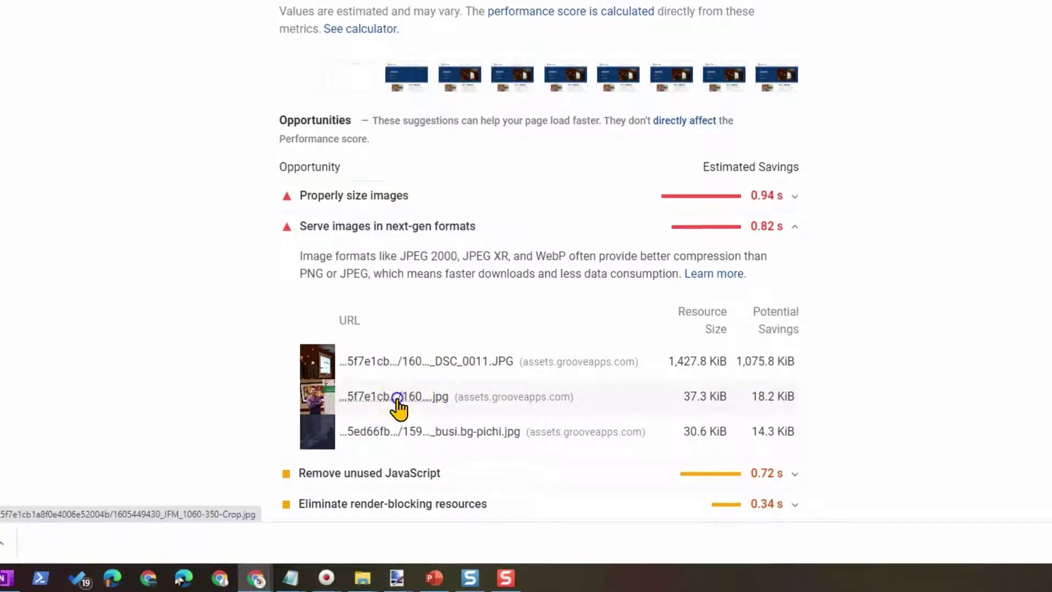
right_click(512, 226)
left_click(566, 246)
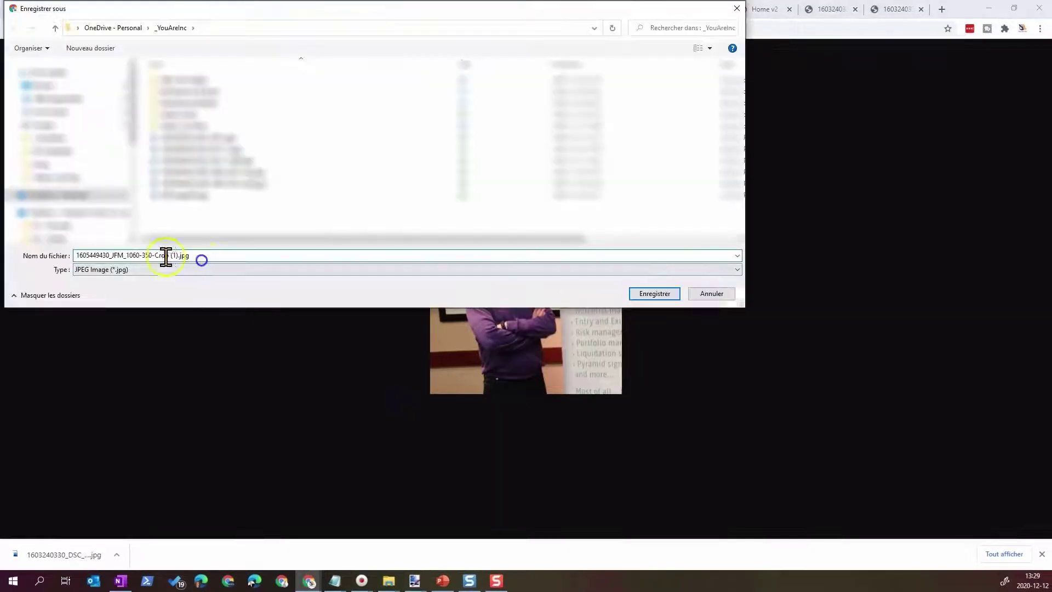
left_click(655, 296)
left_click(393, 9)
right_click(462, 473)
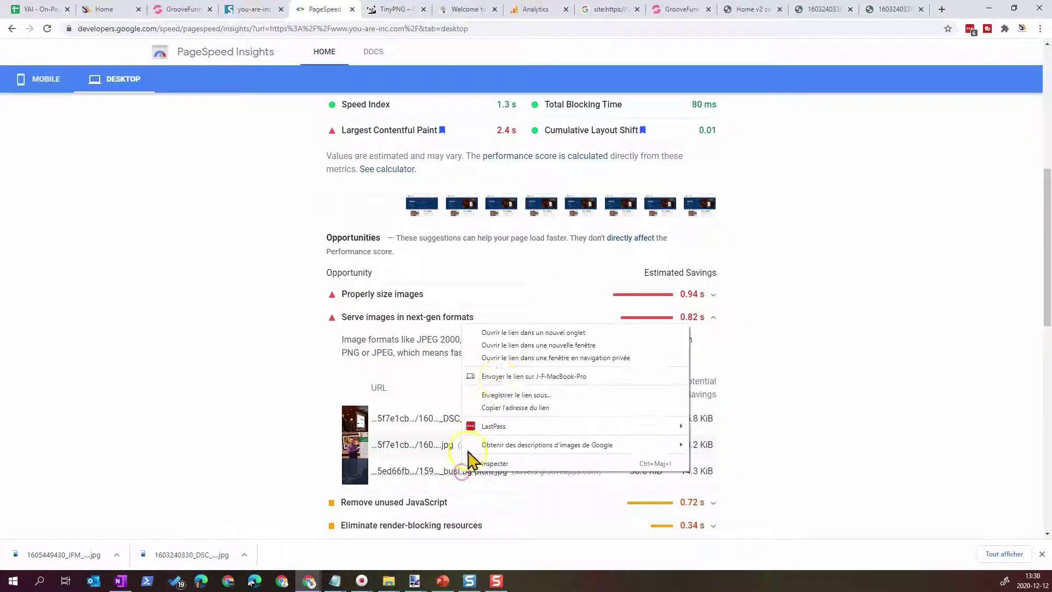
left_click(446, 473)
right_click(383, 329)
left_click(422, 354)
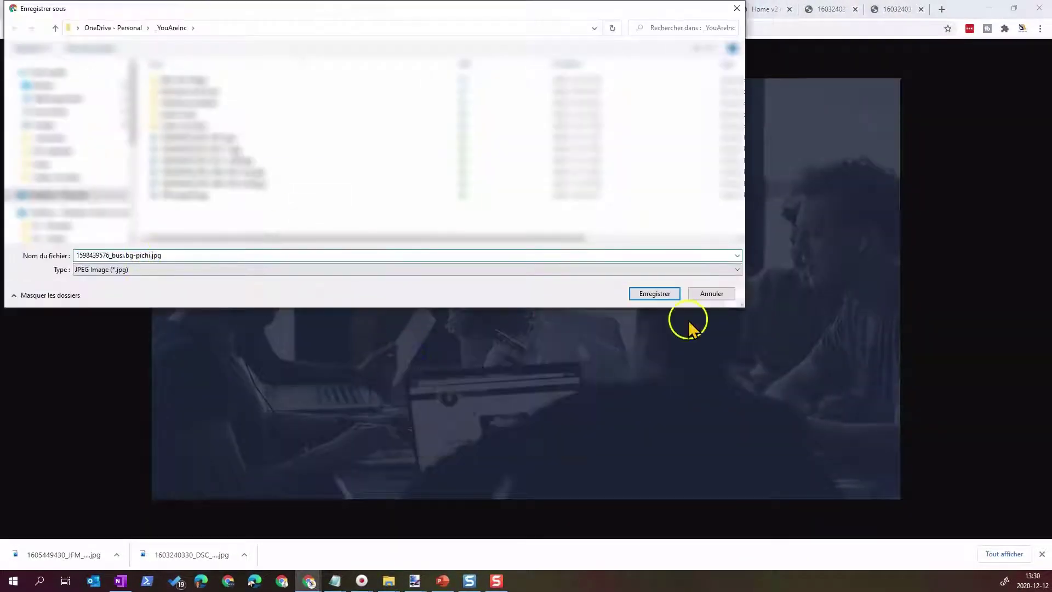
left_click(656, 295)
left_click(395, 9)
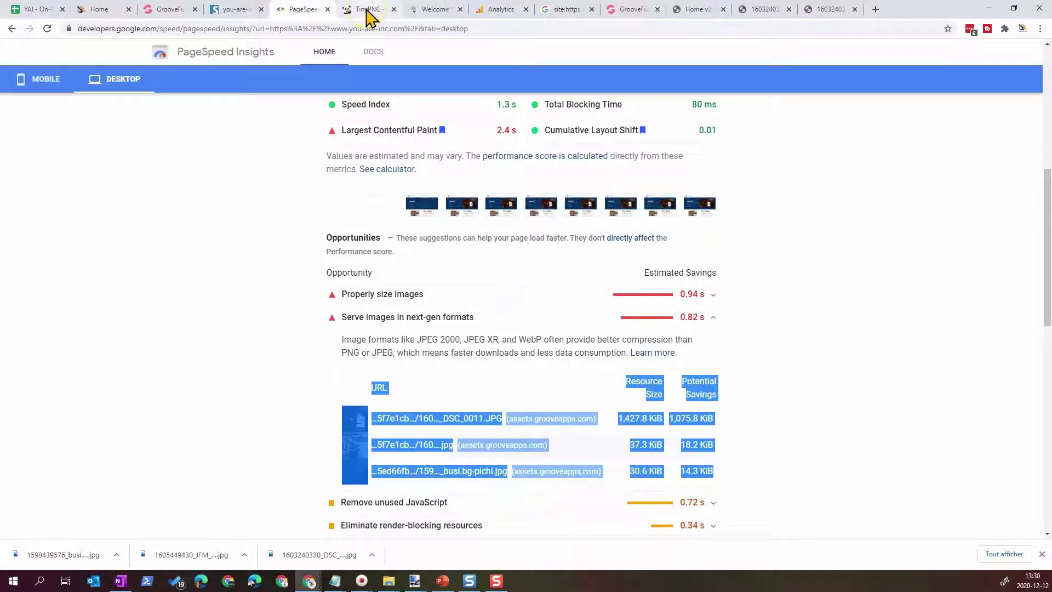
Submit the saved website images from the file folder to TinyPNG for compression
left_click(369, 9)
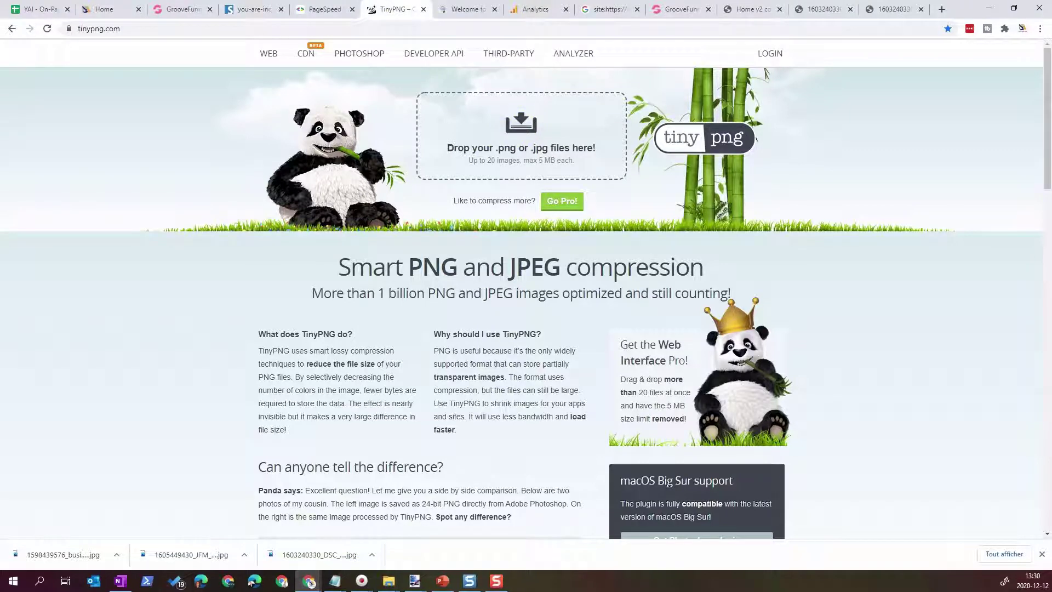
key("alt+Tab")
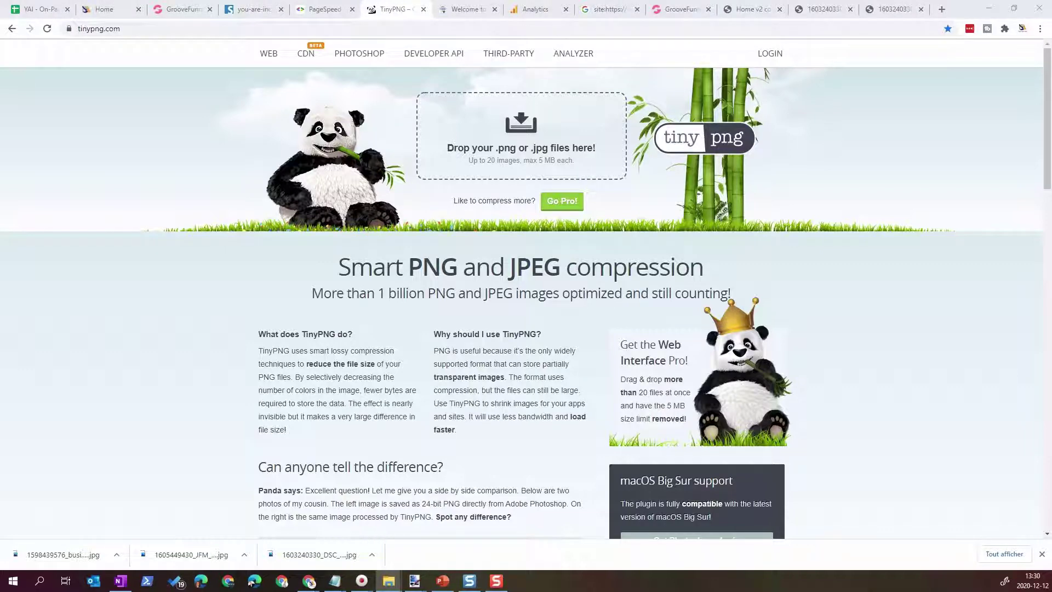
left_click_drag(0, 198, 535, 157)
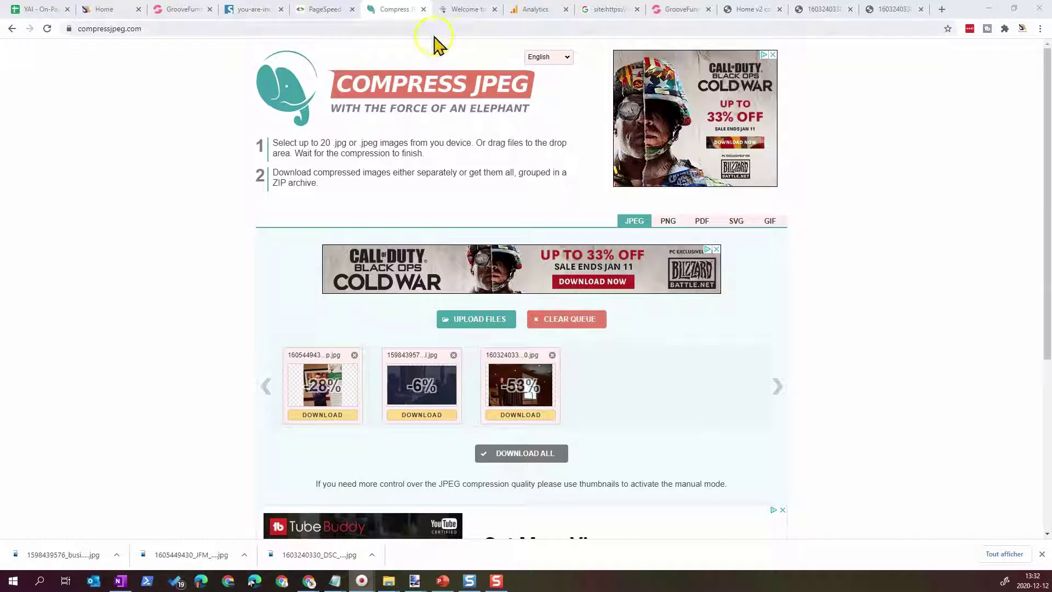
mouse_move(335, 405)
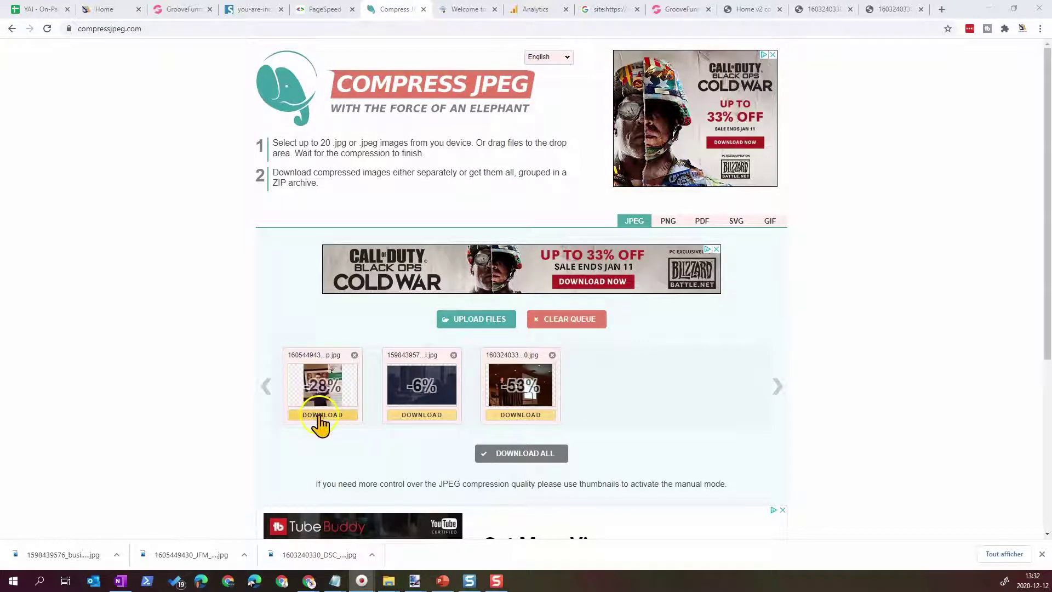
left_click(322, 415)
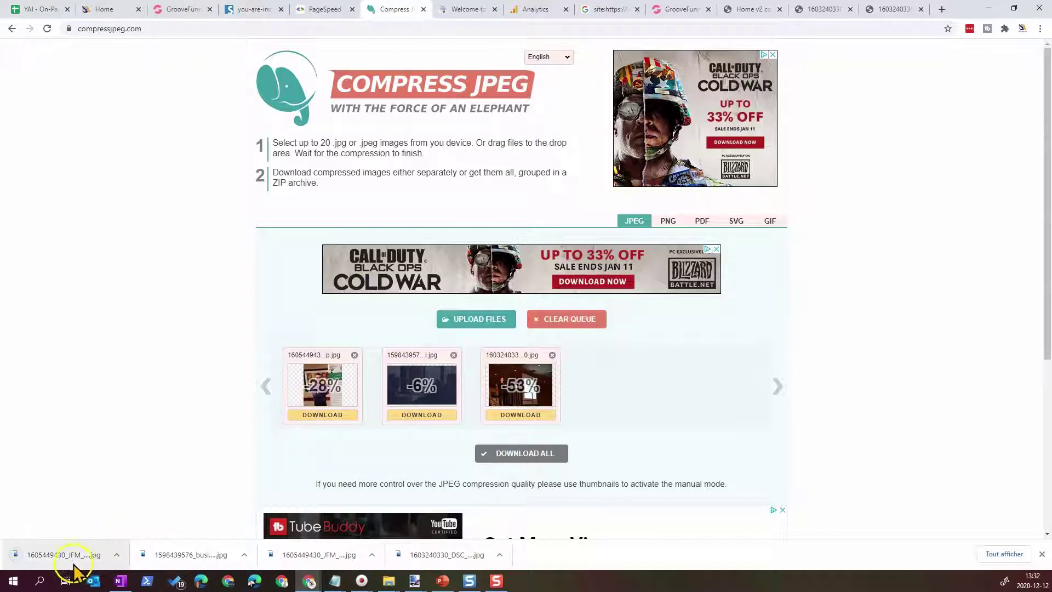
left_click(116, 555)
left_click(139, 518)
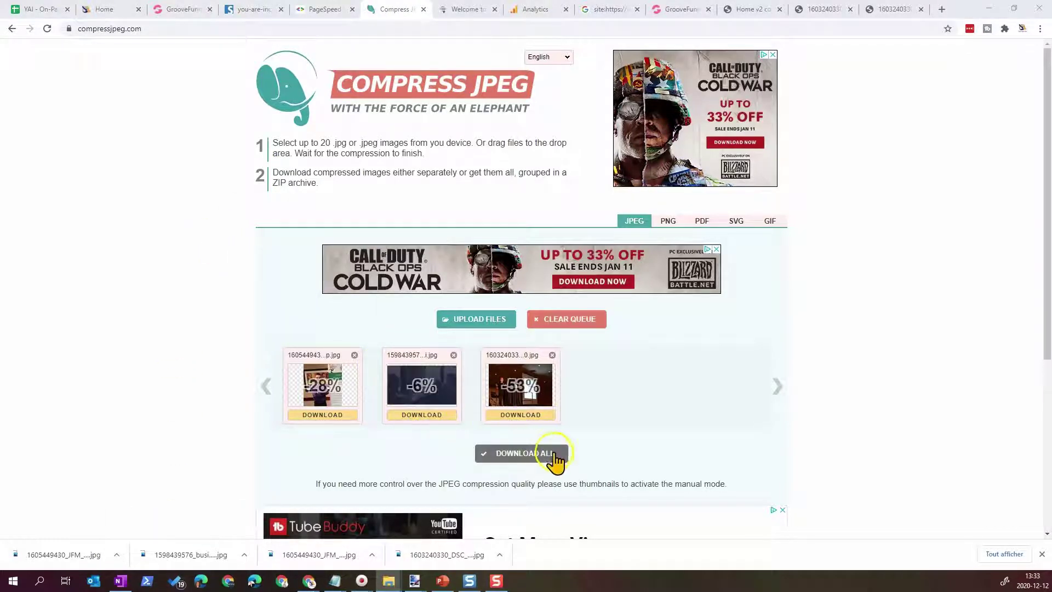
Return from Compress JPEG to the TinyJPG compression page
left_click(12, 29)
left_click(11, 28)
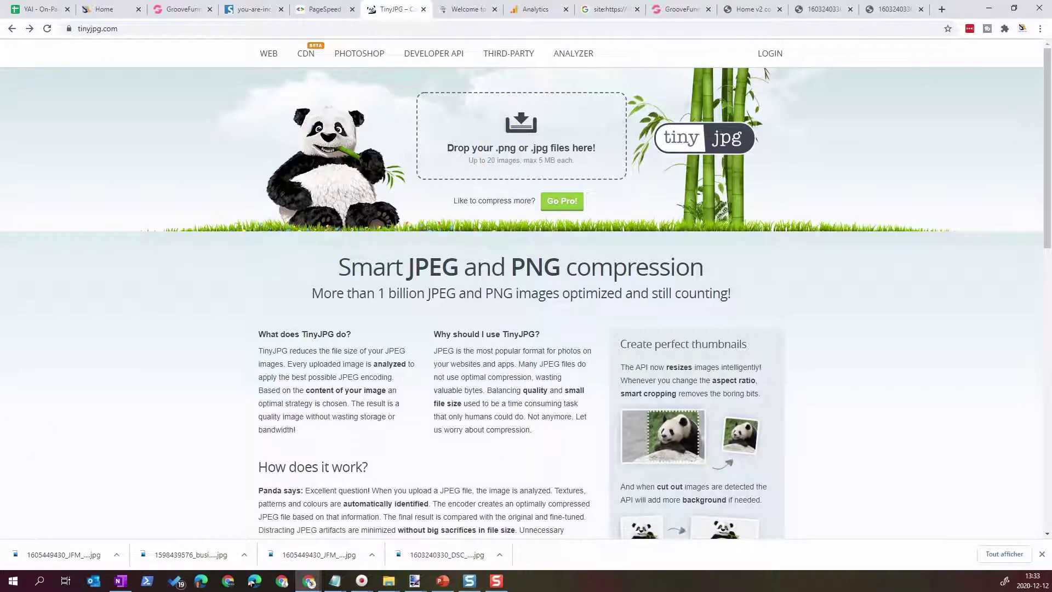
key("alt+Tab")
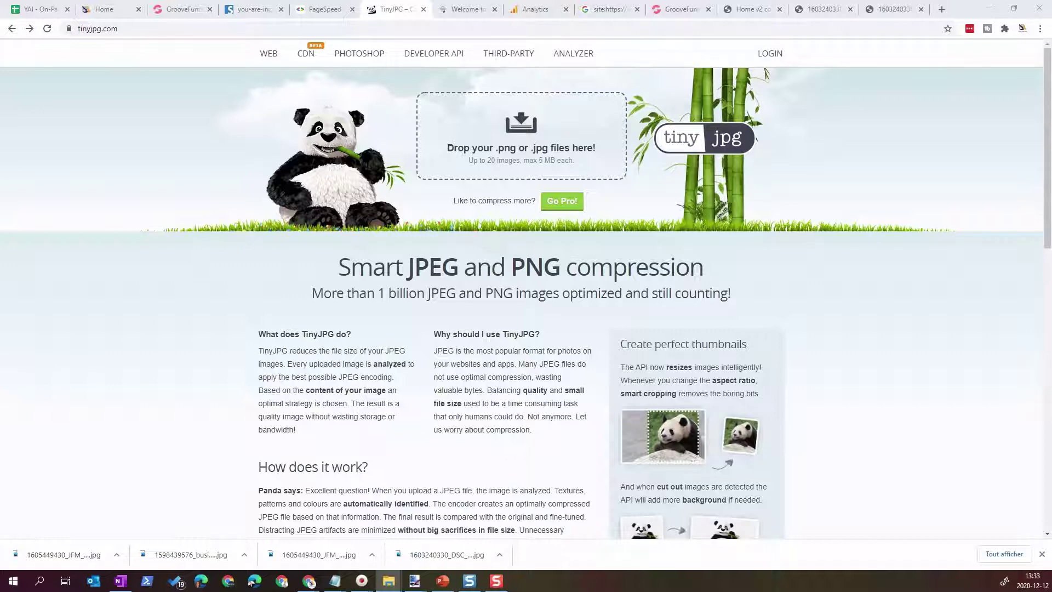
left_click_drag(223, 183, 500, 110)
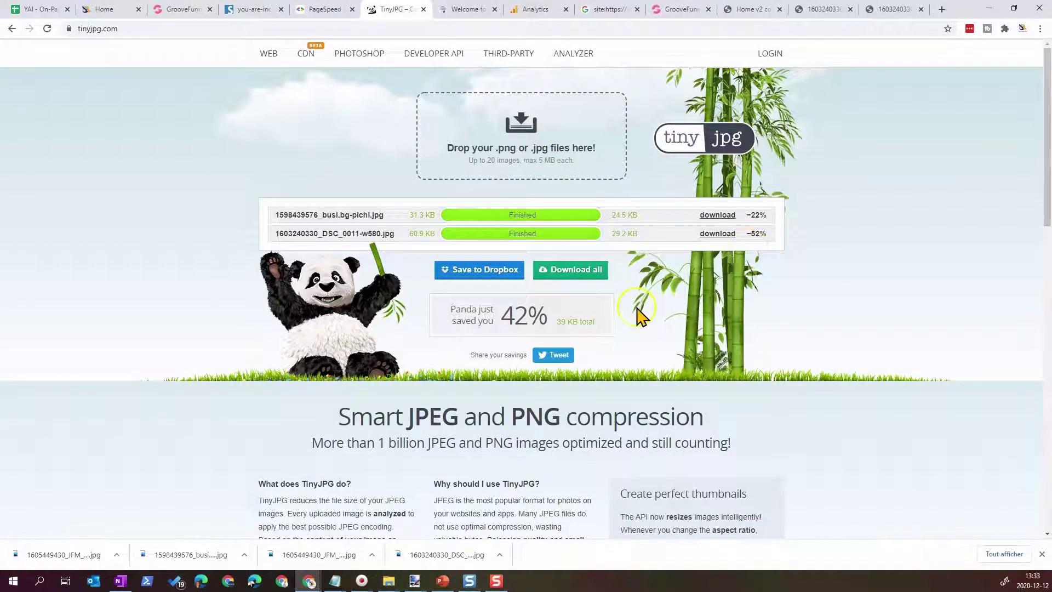
left_click(568, 274)
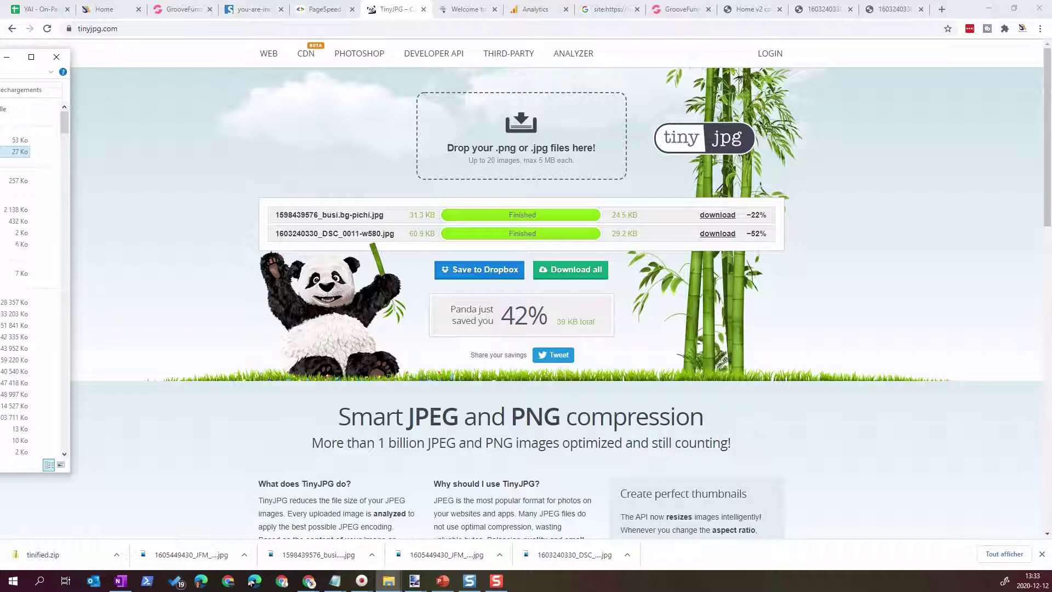
Delete the selected file from the downloads folder, and open the tinified.zip archive with its compressed images selected
key("Delete")
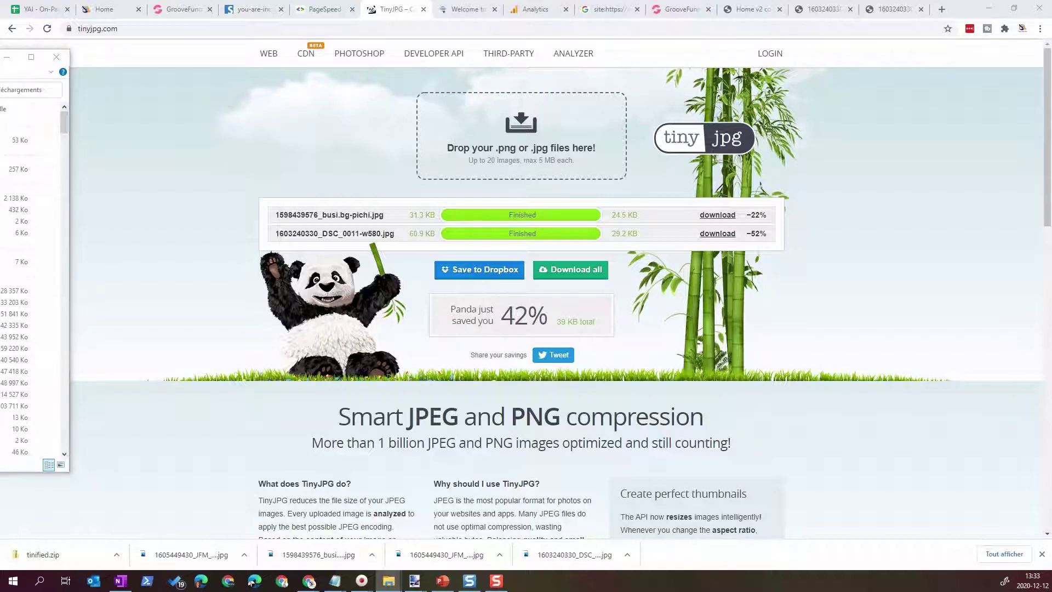
key("Return")
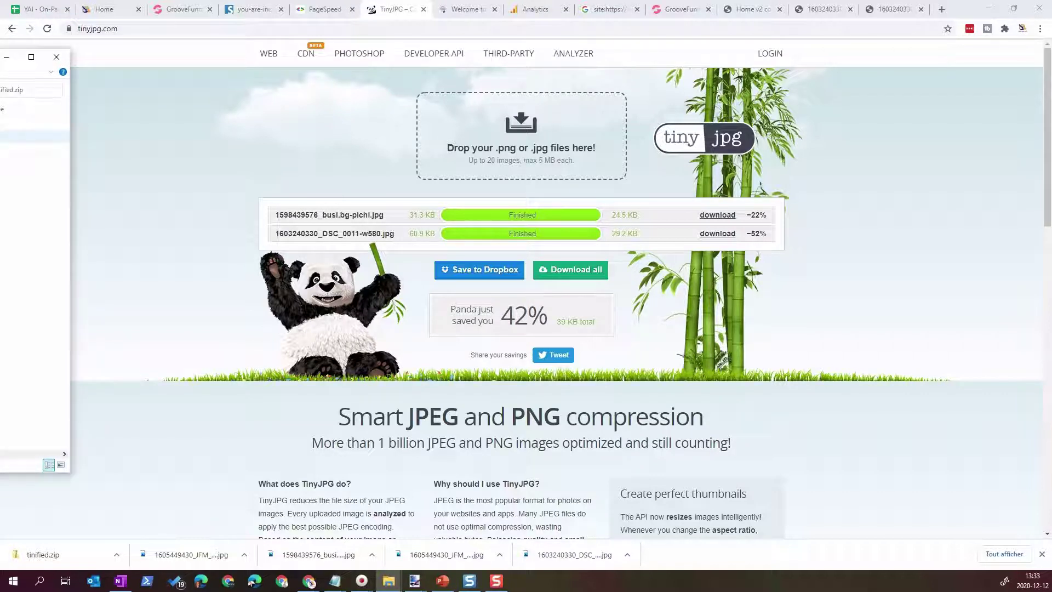
left_click(33, 125)
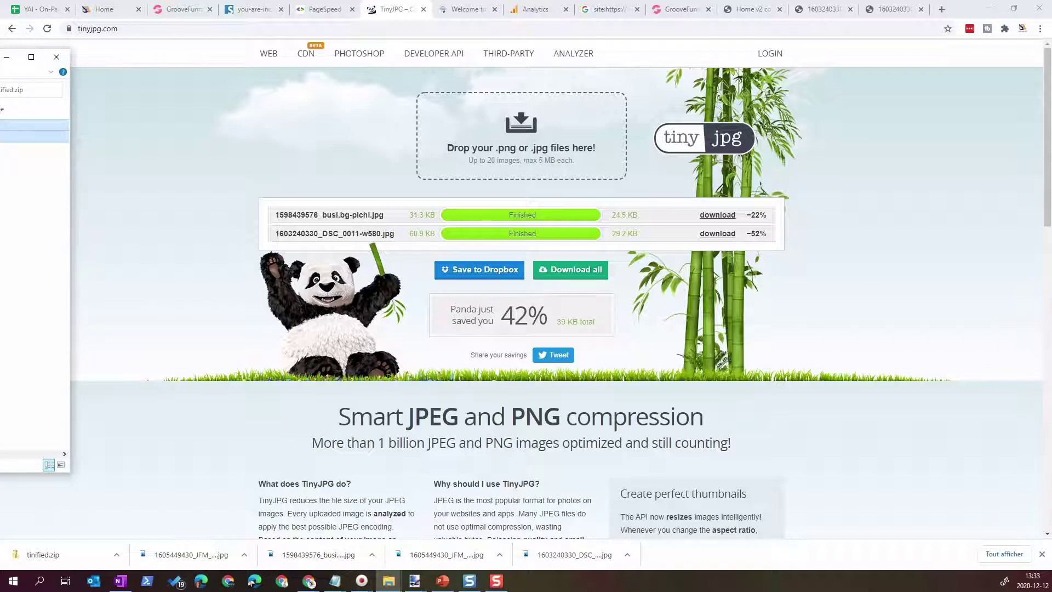
key("Return")
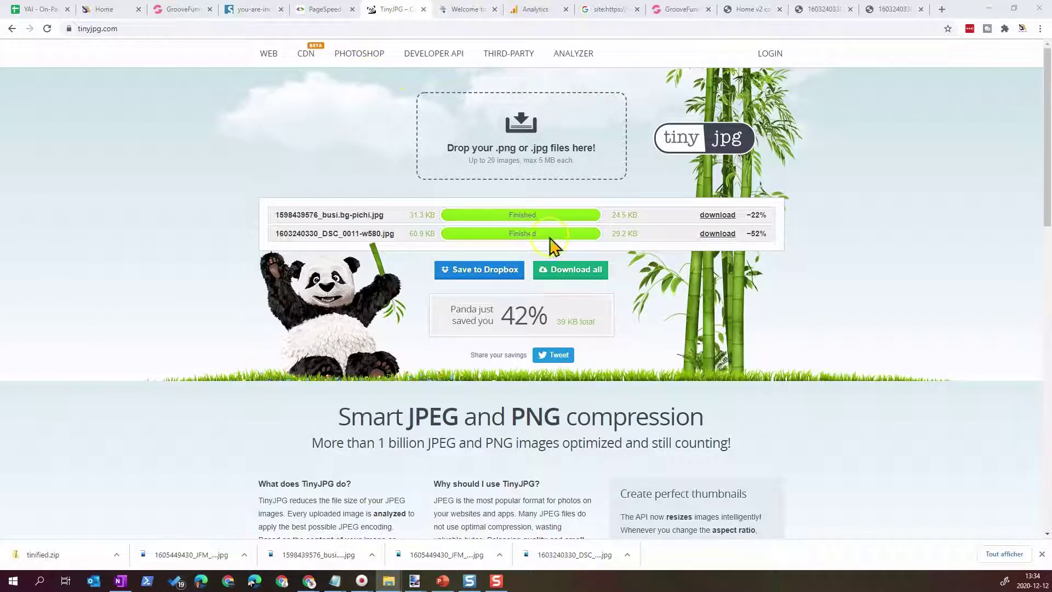
left_click(321, 15)
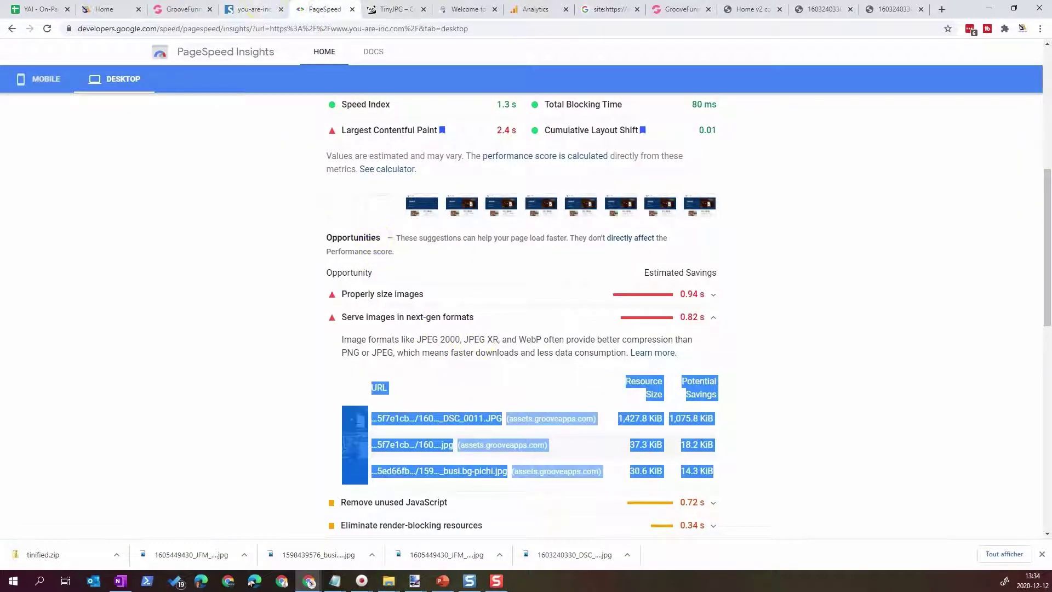
left_click(181, 10)
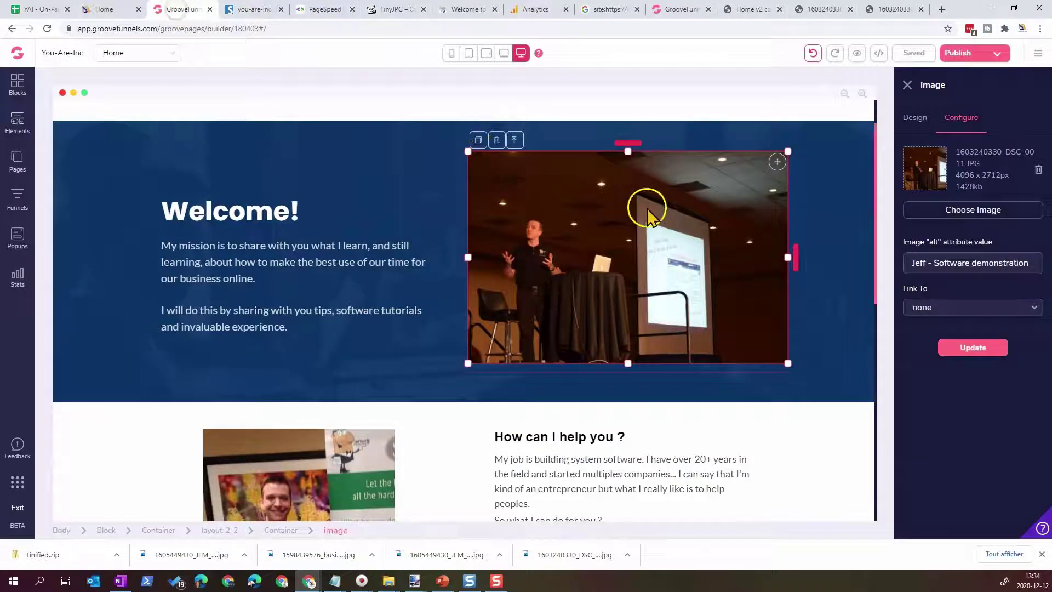
left_click(979, 211)
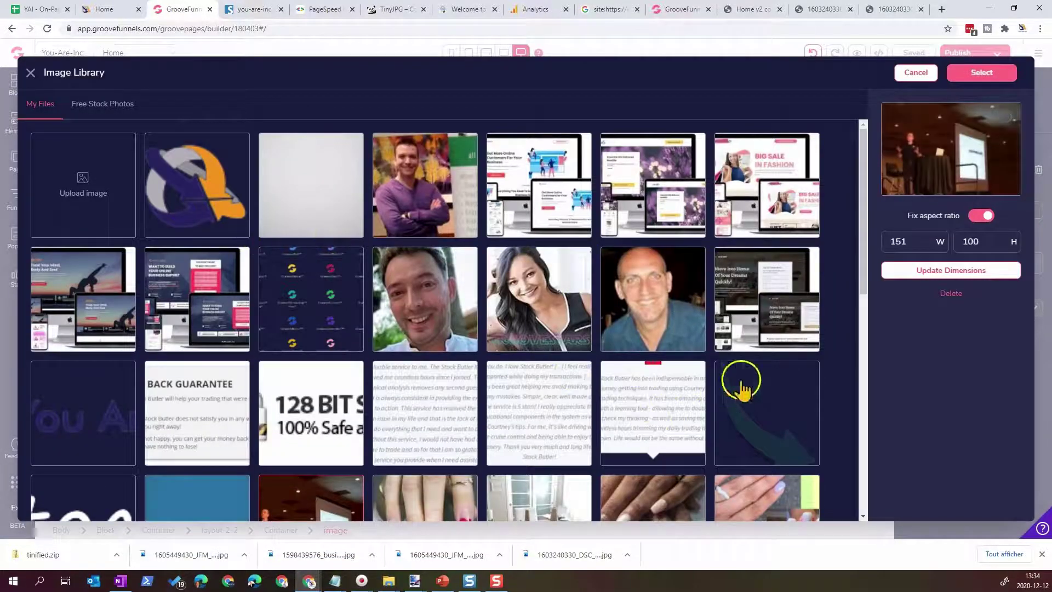
left_click(92, 193)
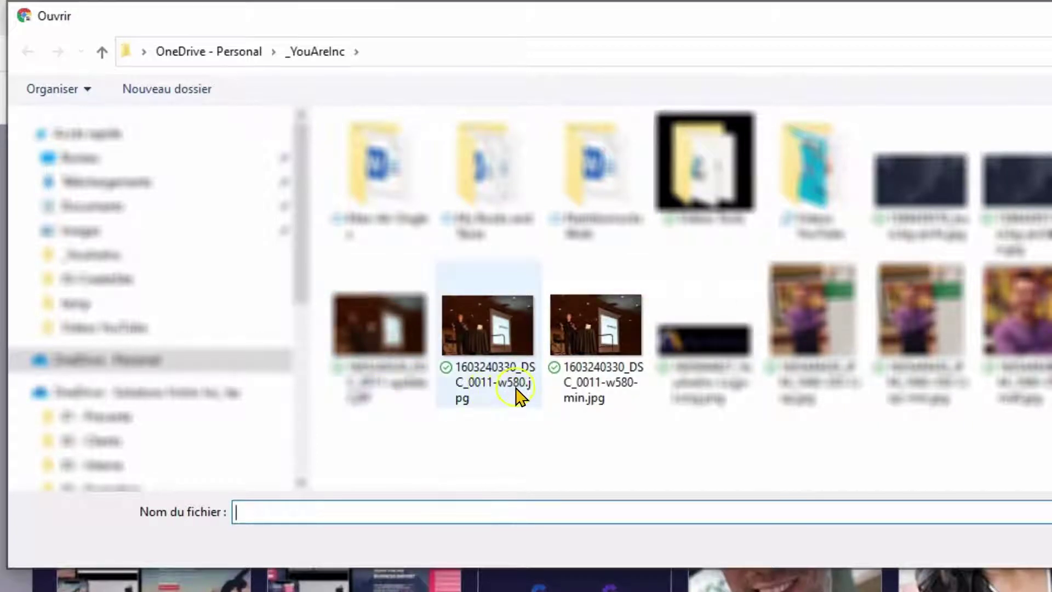
left_click(602, 396)
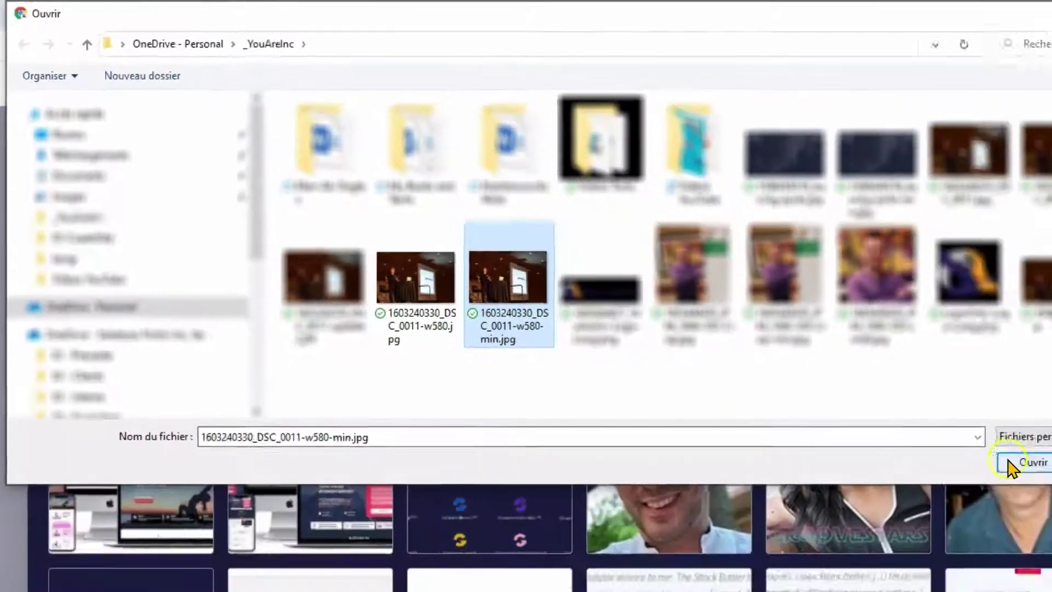
left_click(1010, 462)
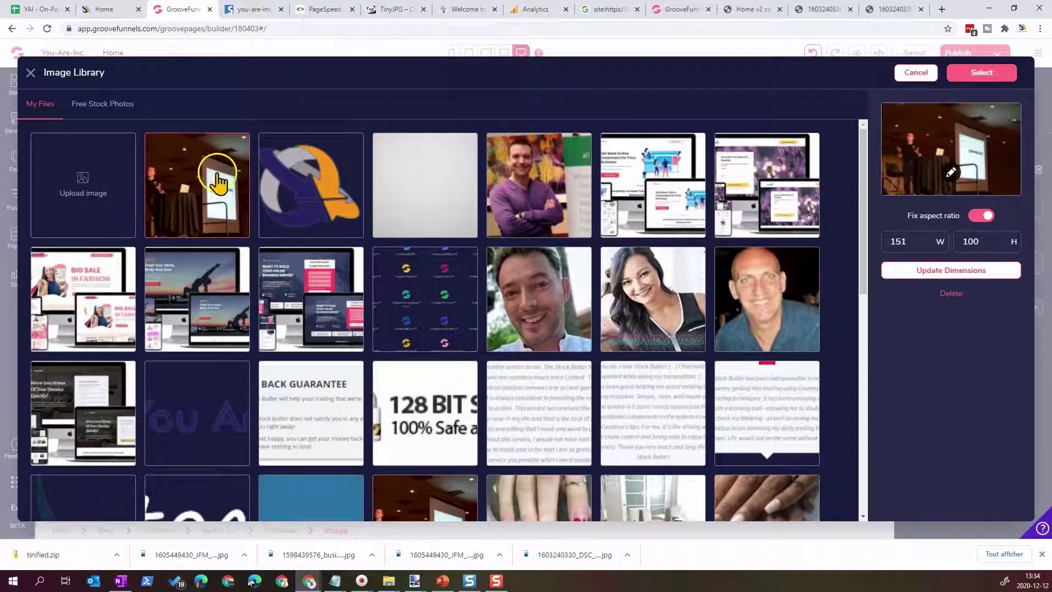
Replace the Welcome section's picture with the uploaded 580 x 384 compressed image and update the element
left_click(202, 175)
left_click(201, 175)
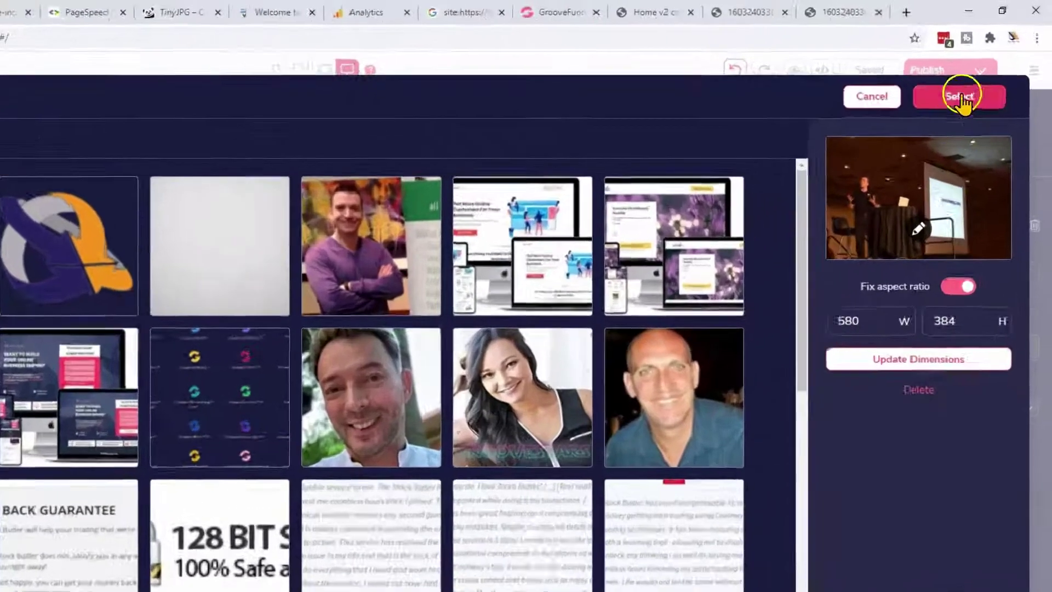
left_click(982, 72)
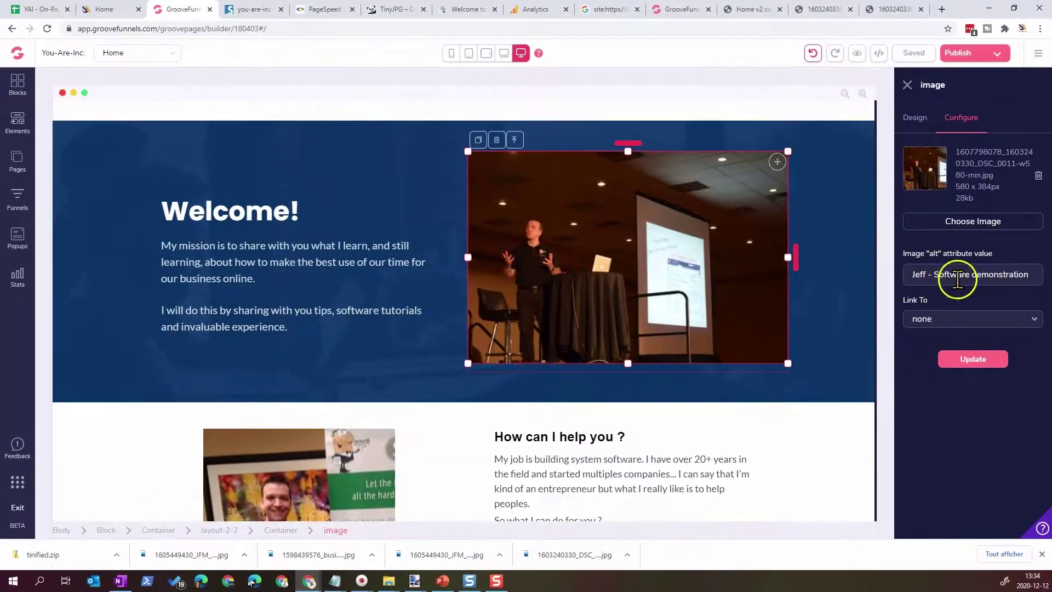
left_click(970, 358)
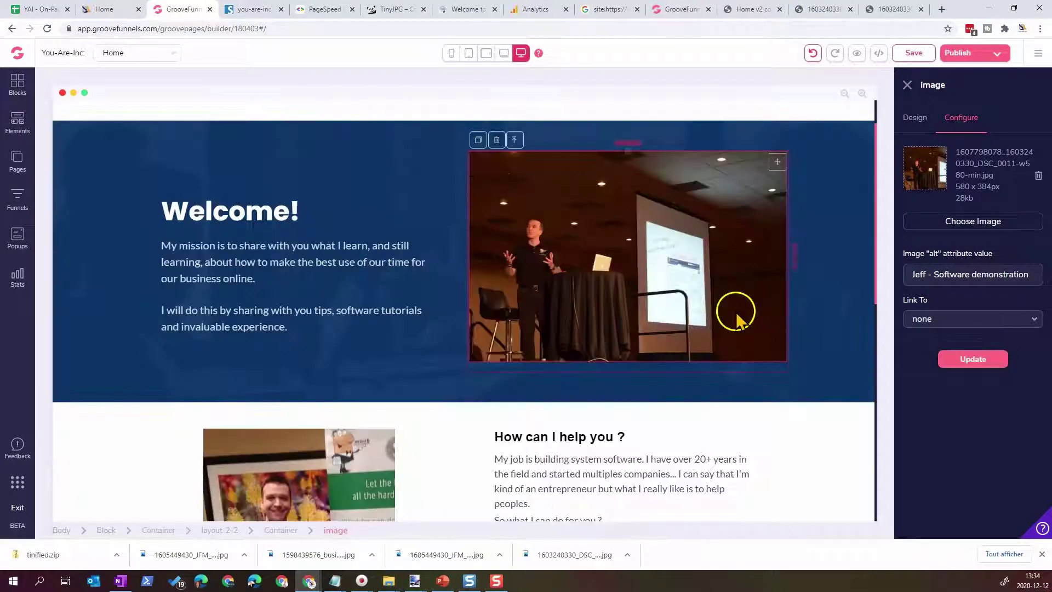
scroll(660, 295, "down", 3)
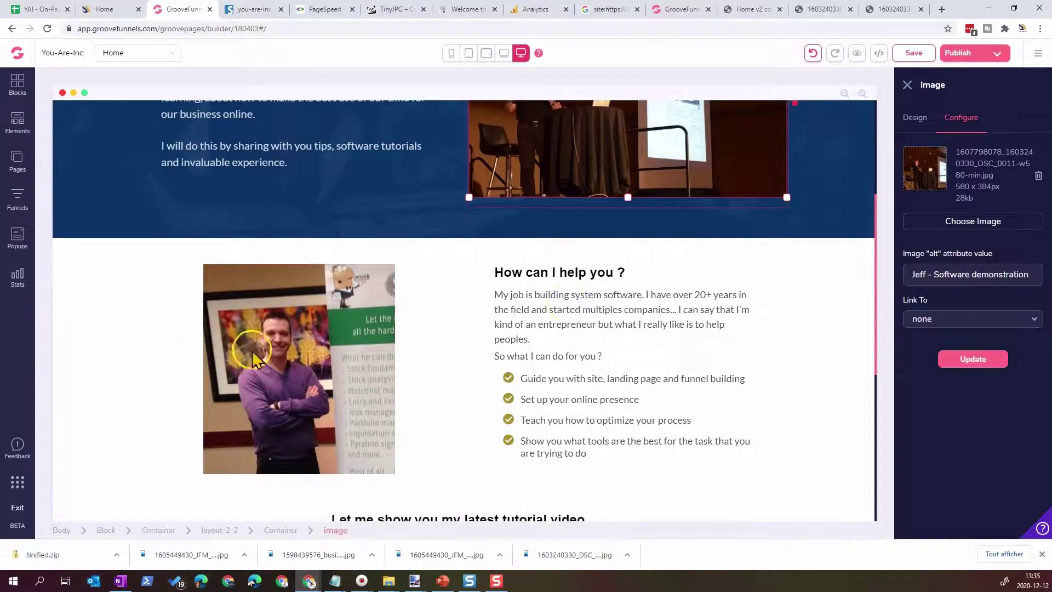
left_click(229, 362)
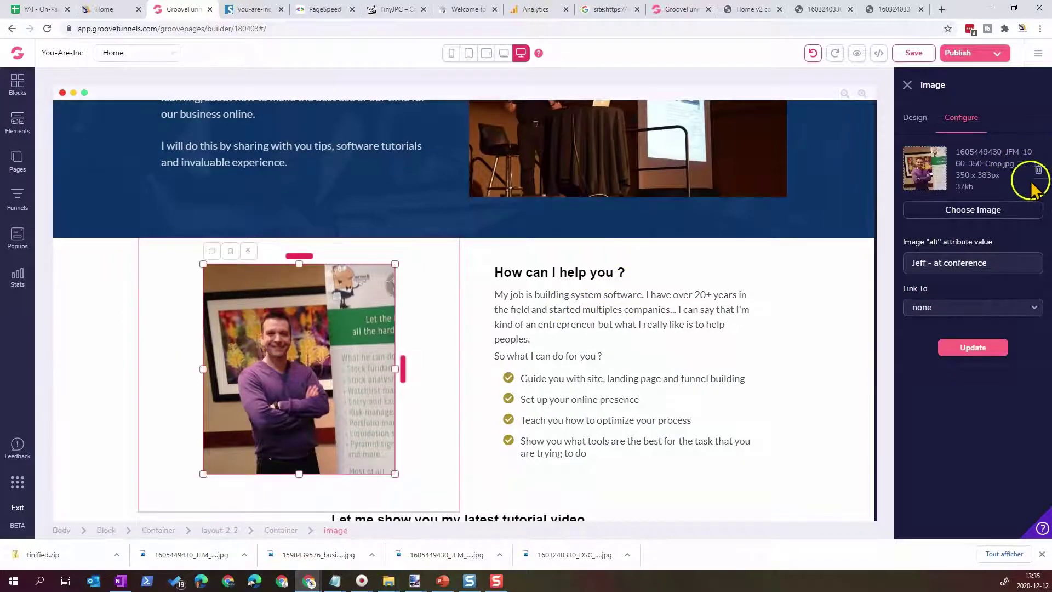
left_click(1040, 175)
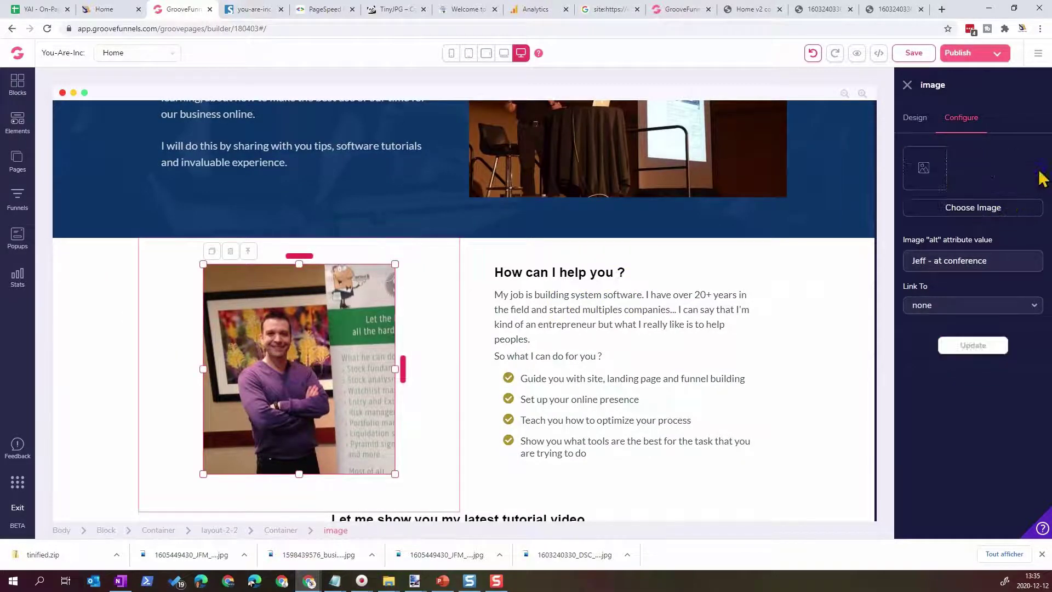
left_click(986, 208)
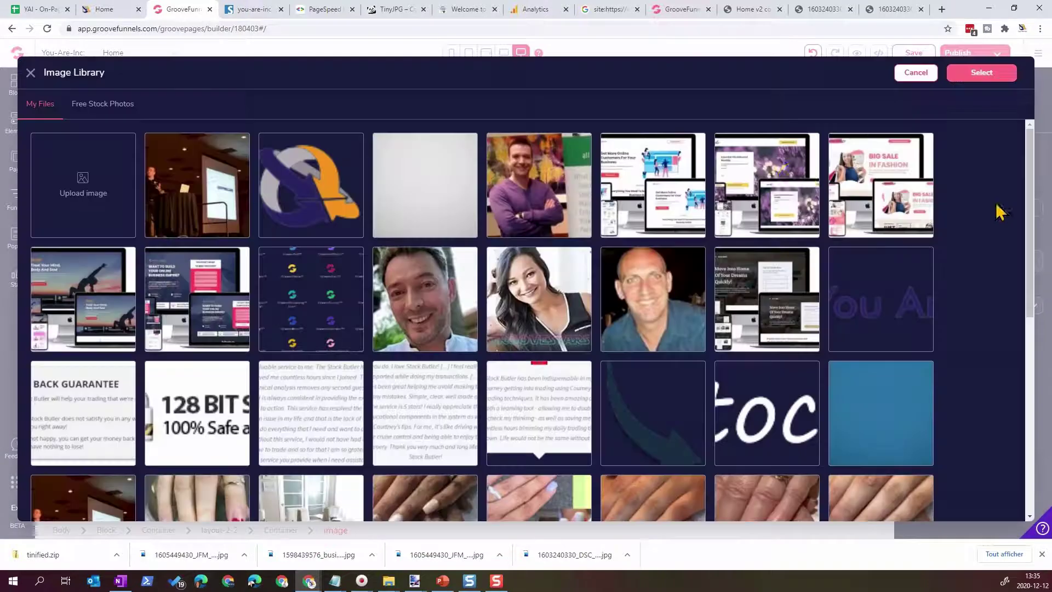
left_click(94, 193)
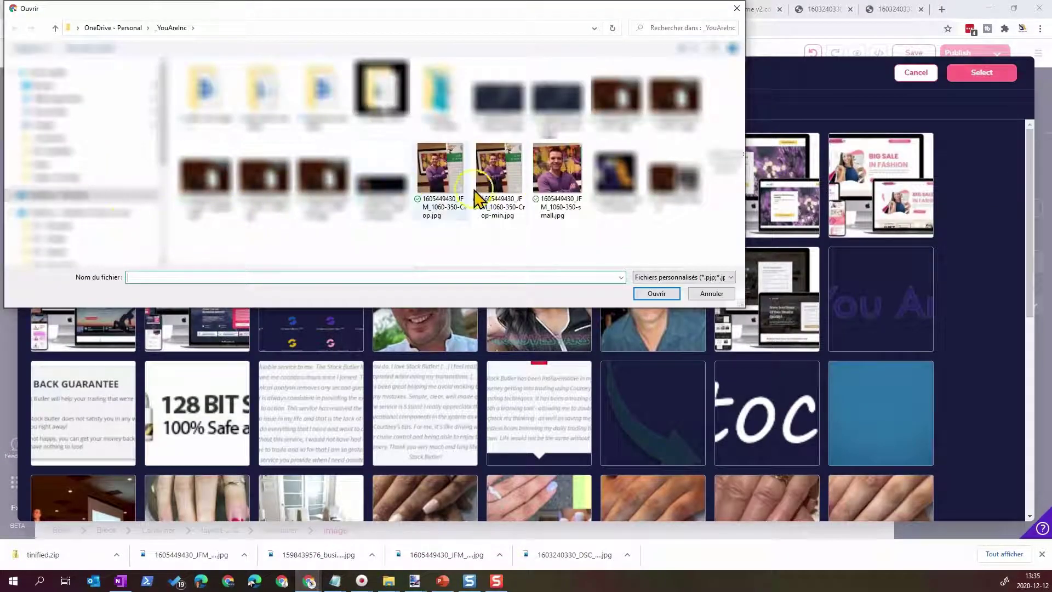
left_click(507, 217)
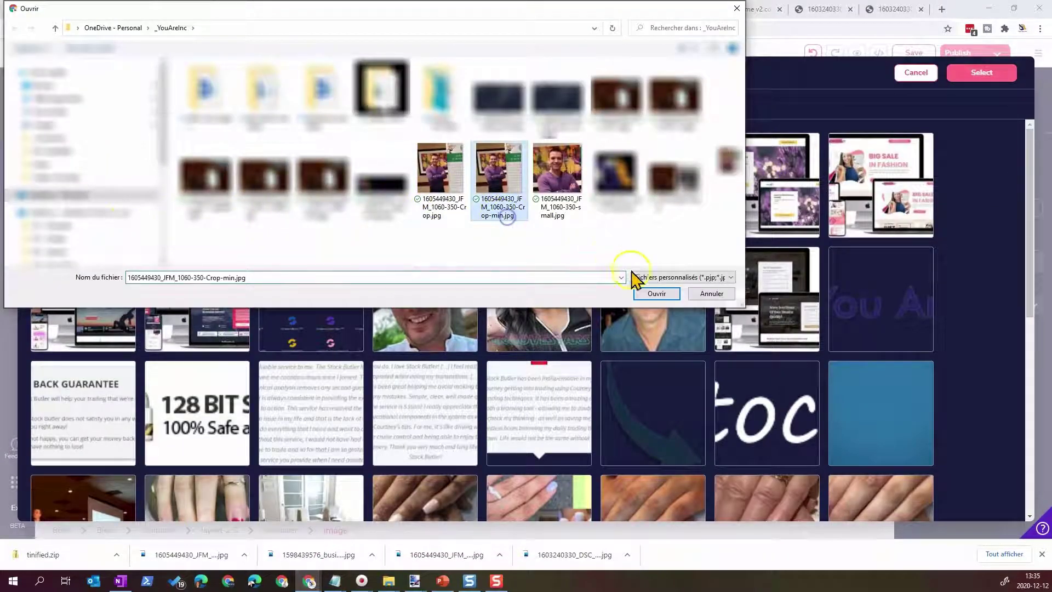
left_click(659, 294)
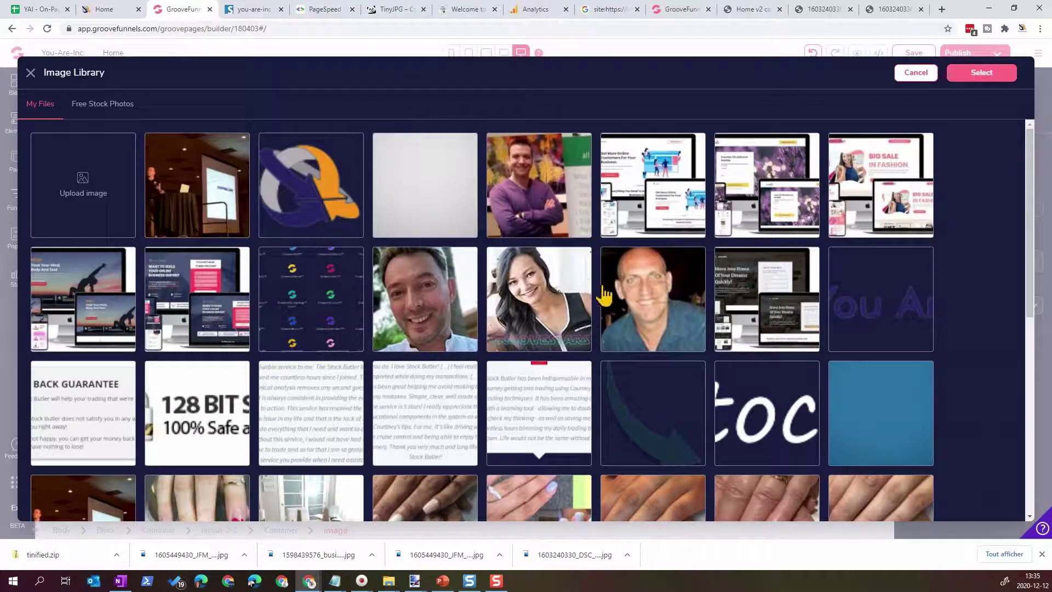
Assign the uploaded 350 x 383 portrait to the "How can I help you ?" picture and update the element
left_click(107, 215)
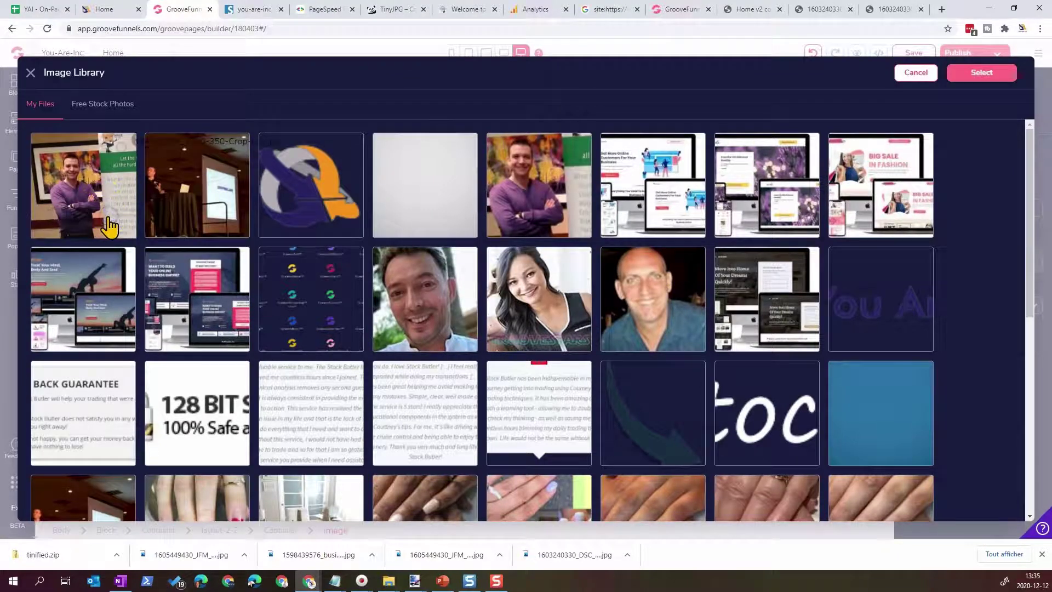
left_click(111, 224)
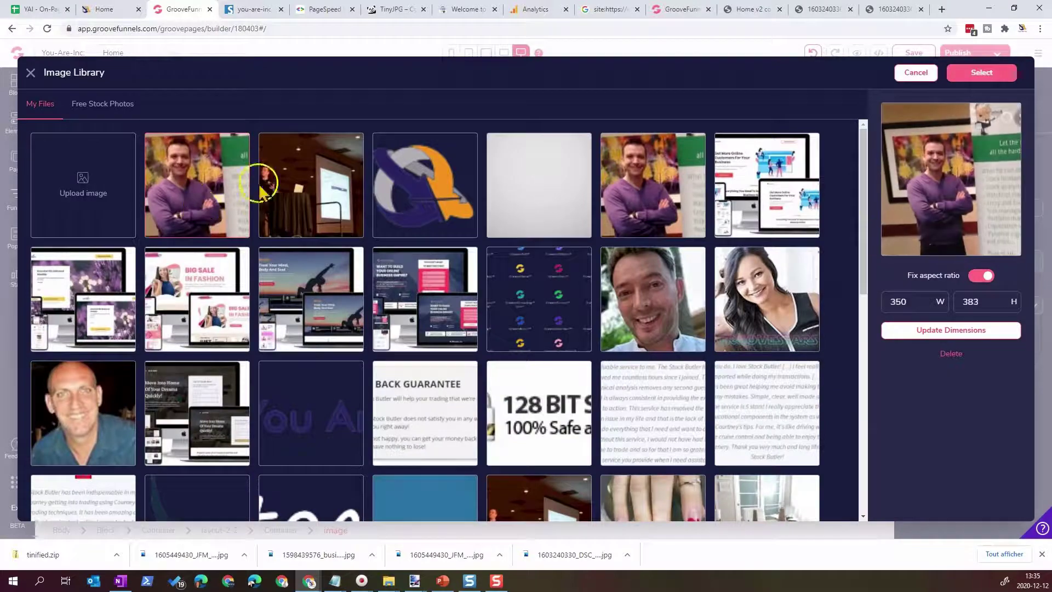
left_click(951, 331)
left_click(983, 72)
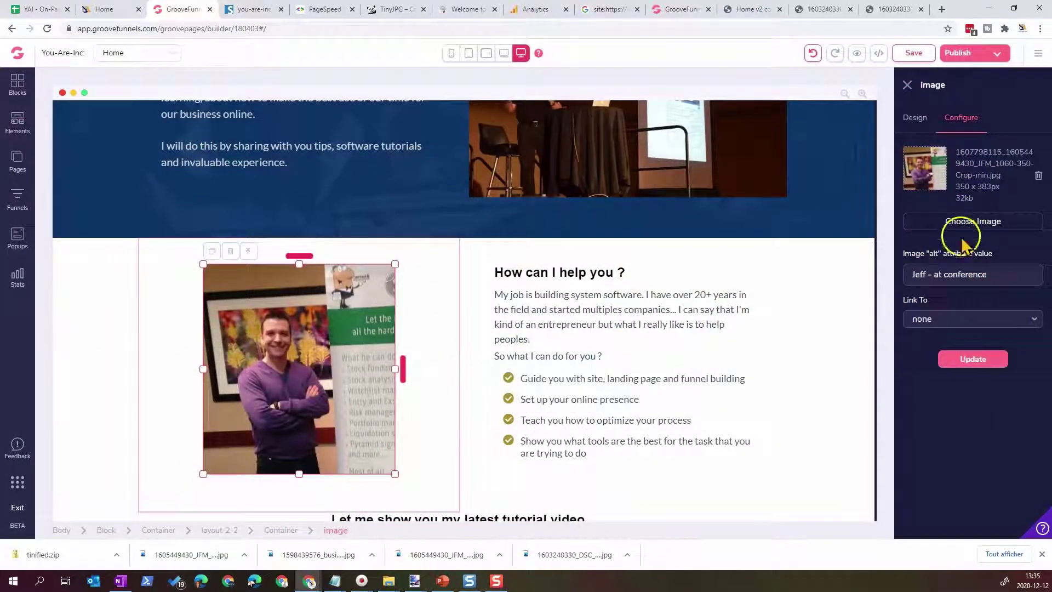
left_click(974, 361)
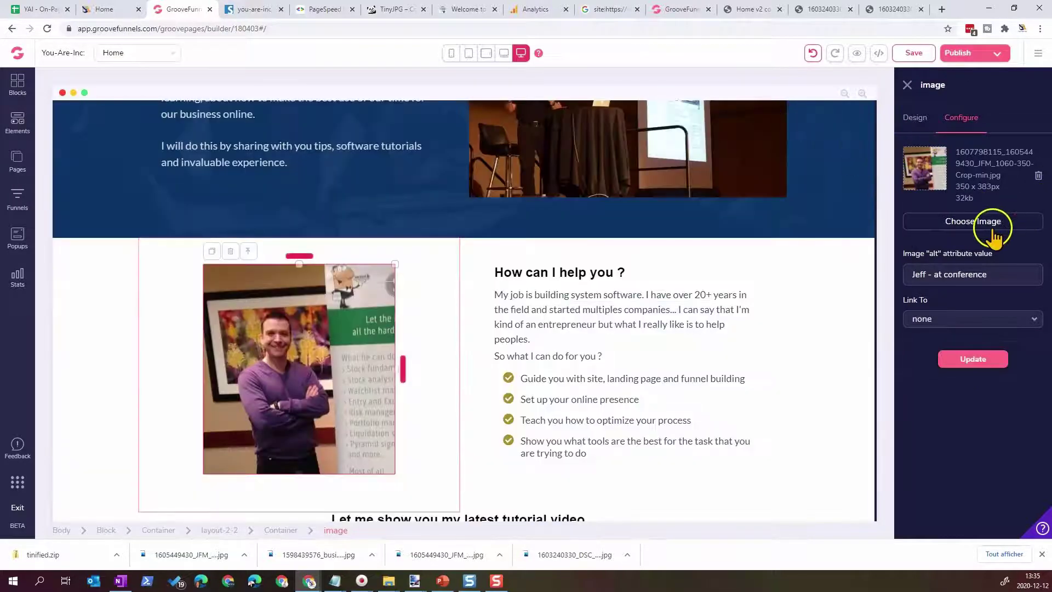
Delete the old uncompressed copy of the purple-sweater portrait from the image library
left_click(973, 222)
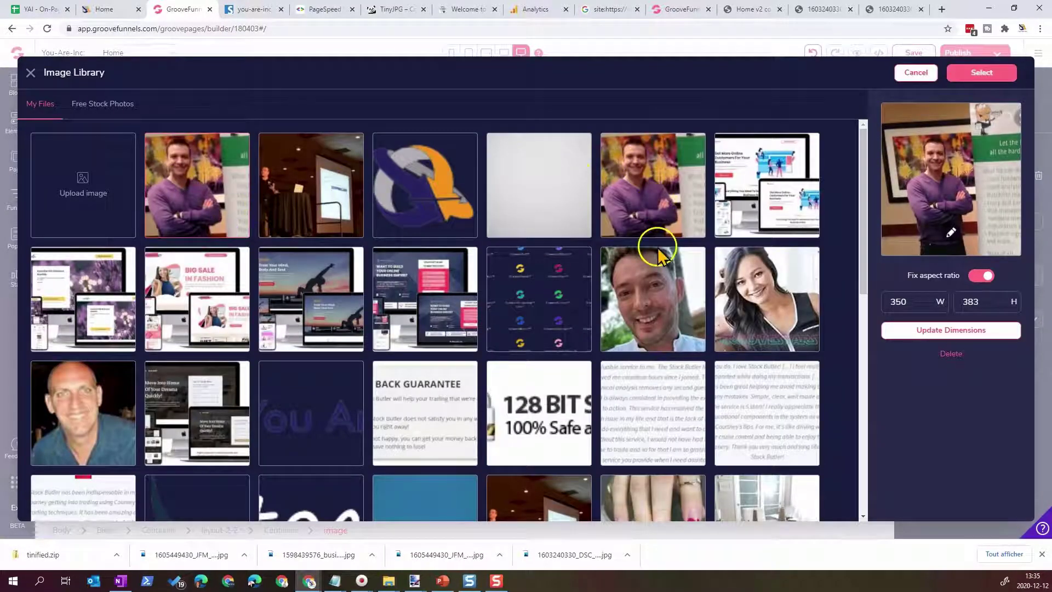
scroll(655, 250, "down", 3)
scroll(680, 307, "up", 3)
left_click(665, 199)
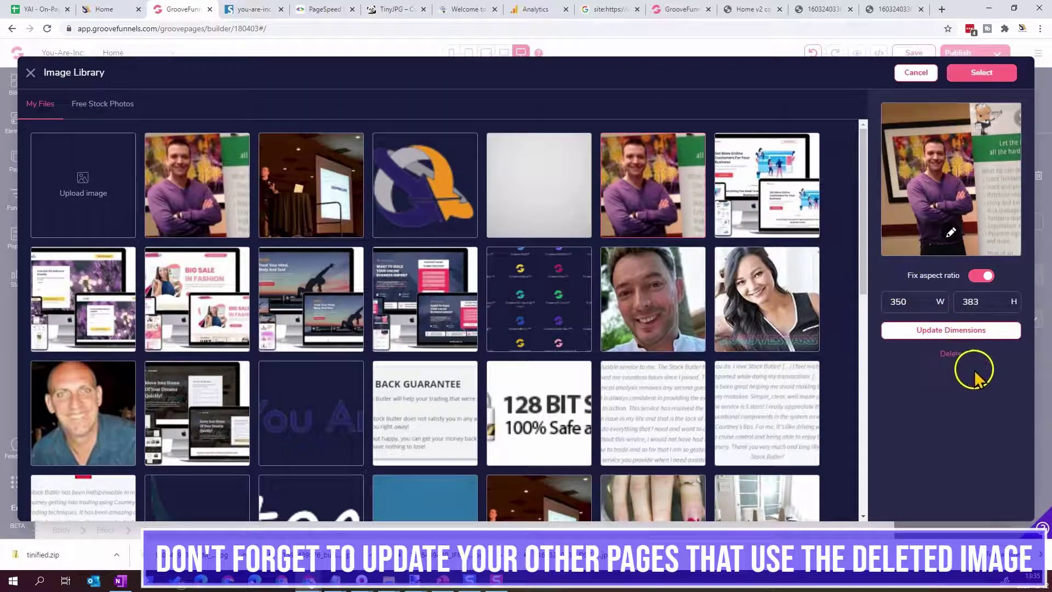
left_click(952, 355)
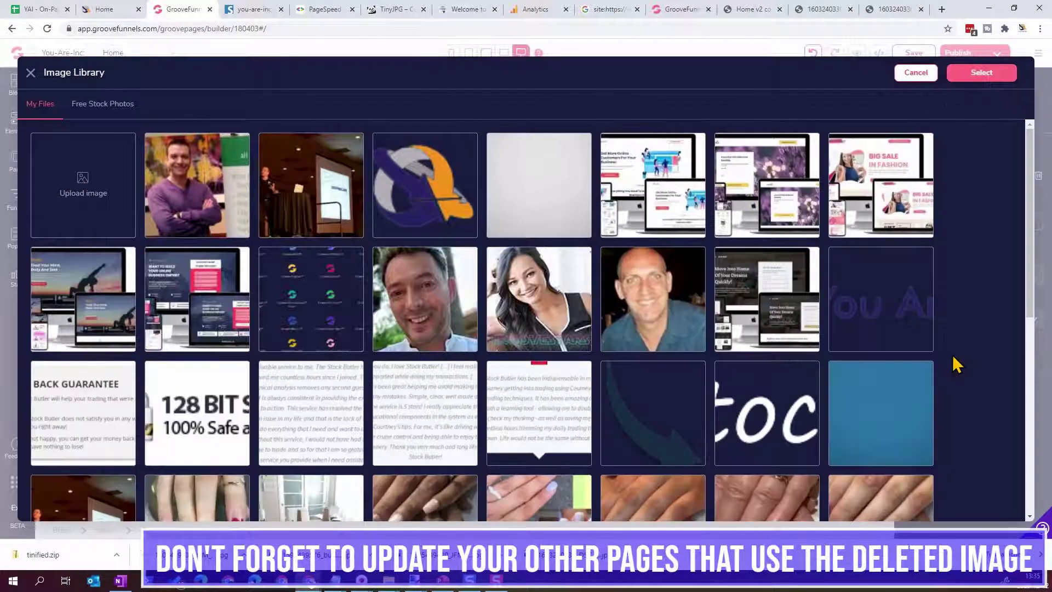
Find the old uncompressed stage presentation photo further down the image library and delete it
scroll(671, 285, "down", 5)
scroll(688, 343, "down", 5)
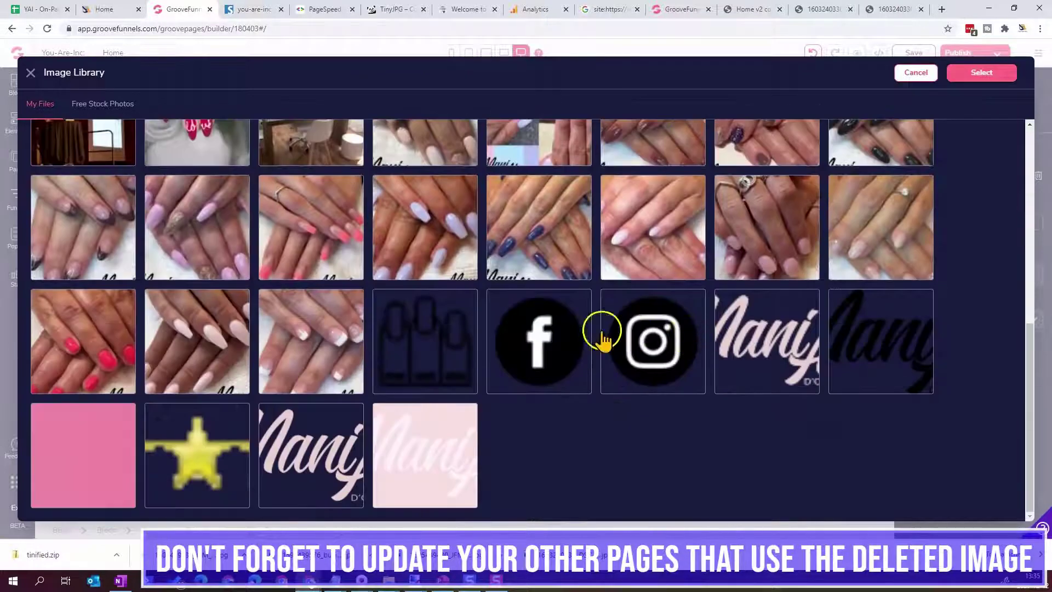
scroll(634, 333, "up", 10)
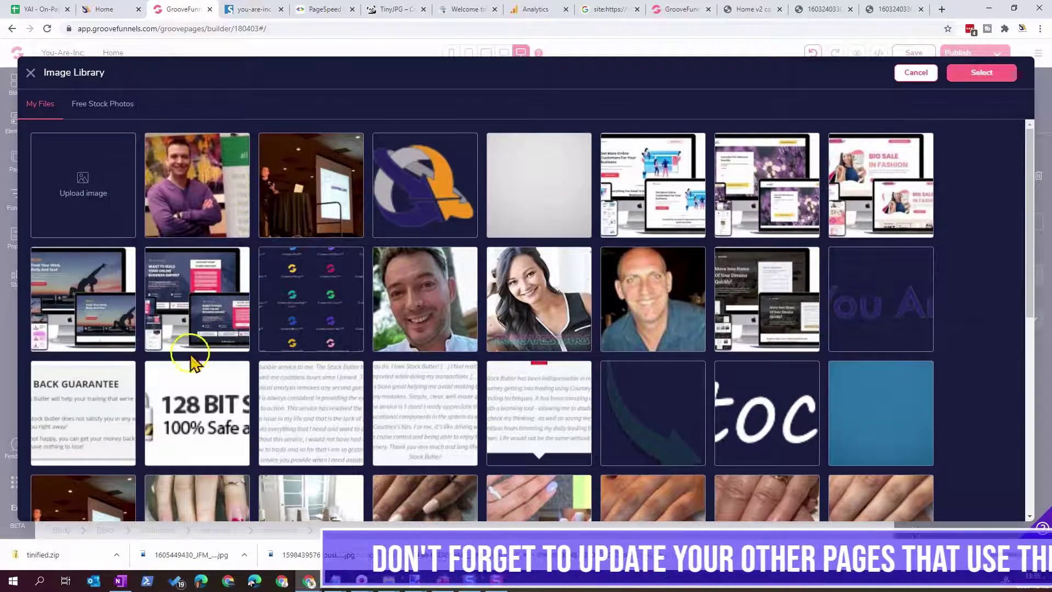
scroll(93, 420, "down", 2)
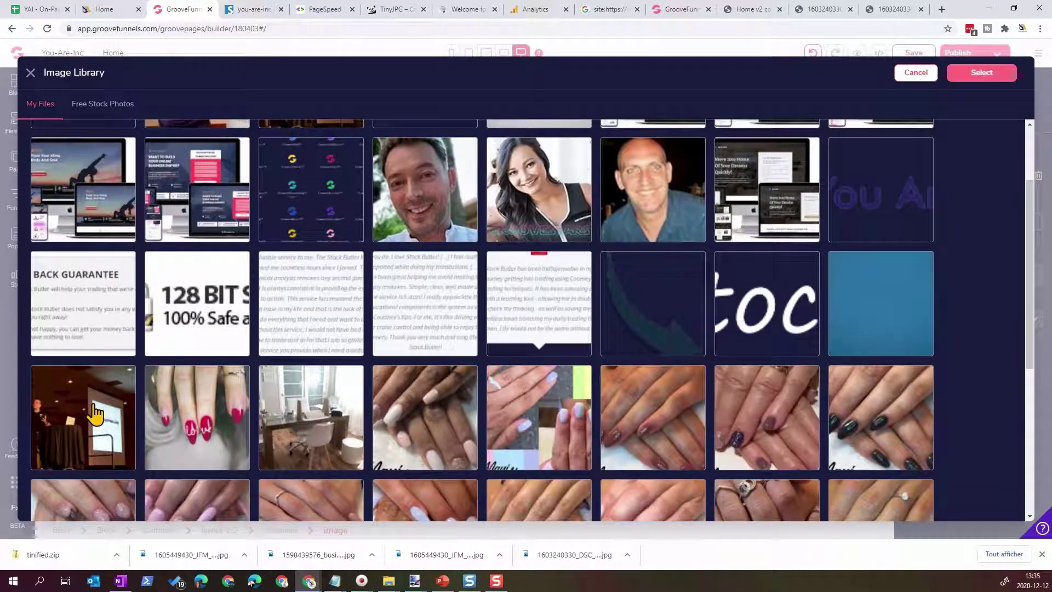
left_click(94, 414)
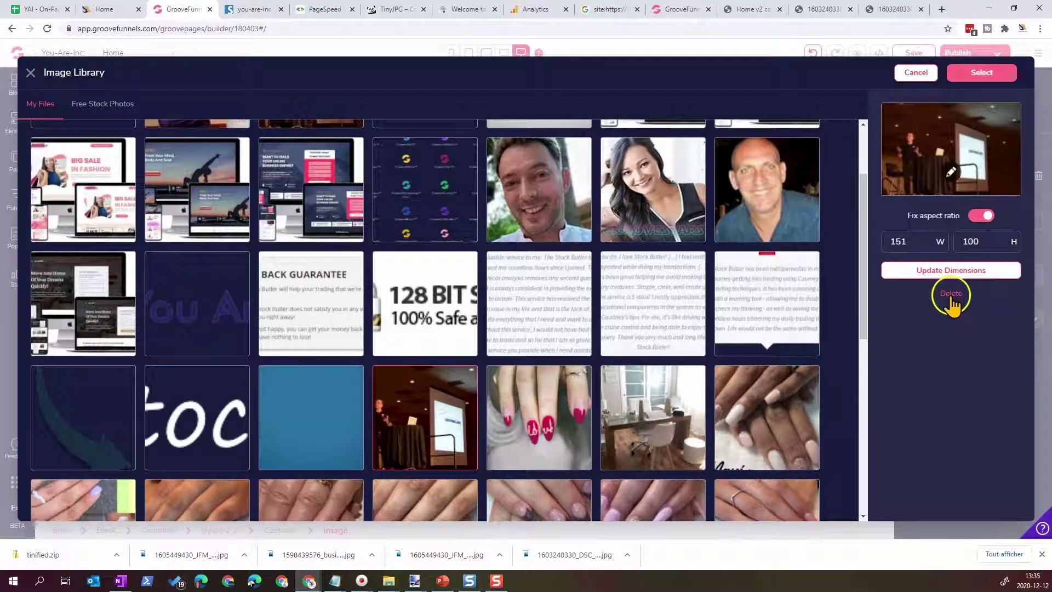
left_click(959, 296)
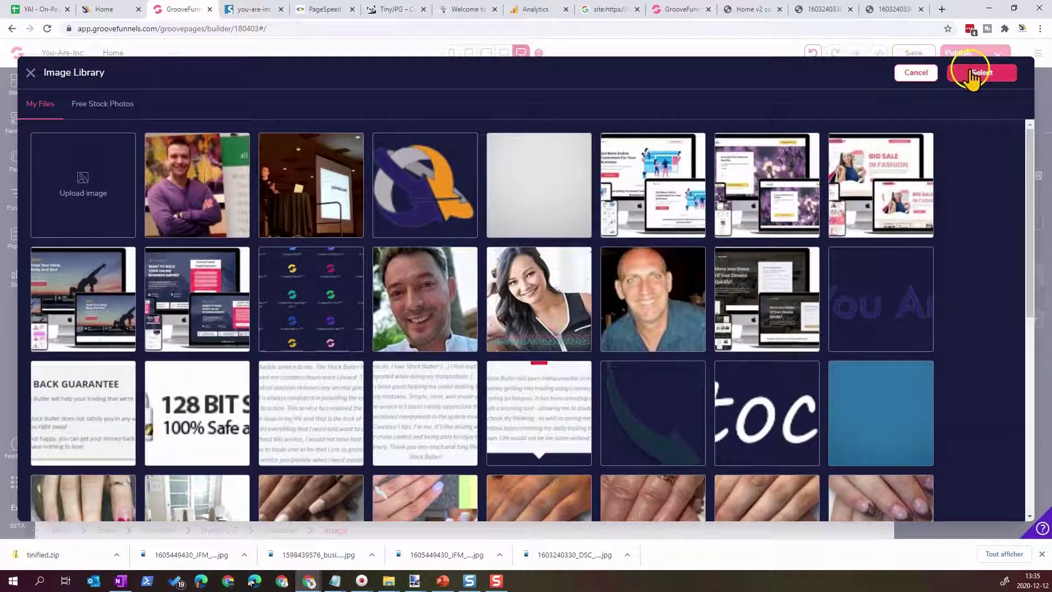
Leave the image library without choosing another picture and update the "How can I help you ?" portrait element
left_click(926, 77)
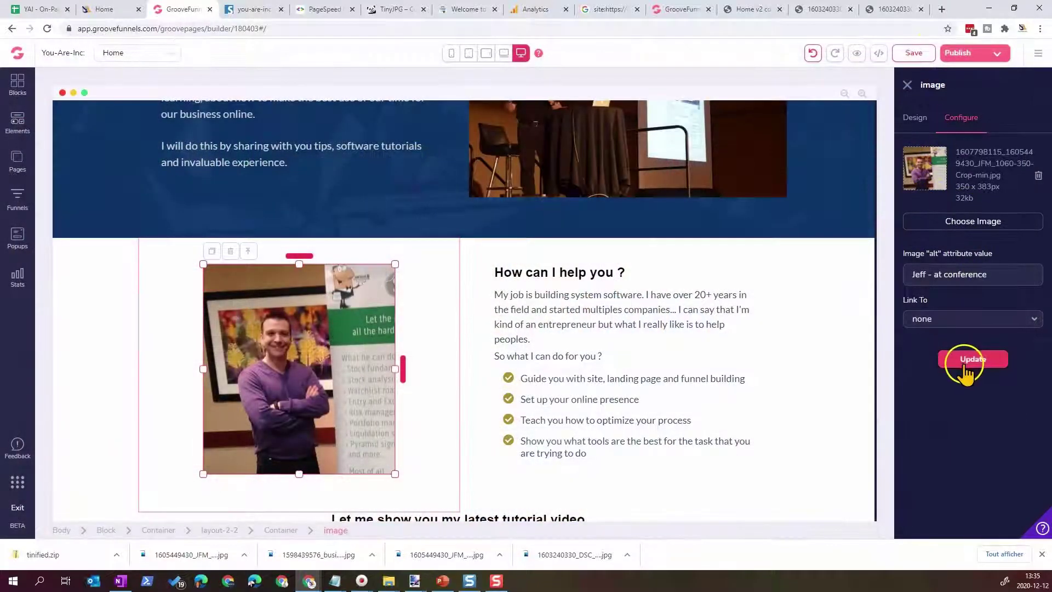
left_click(967, 363)
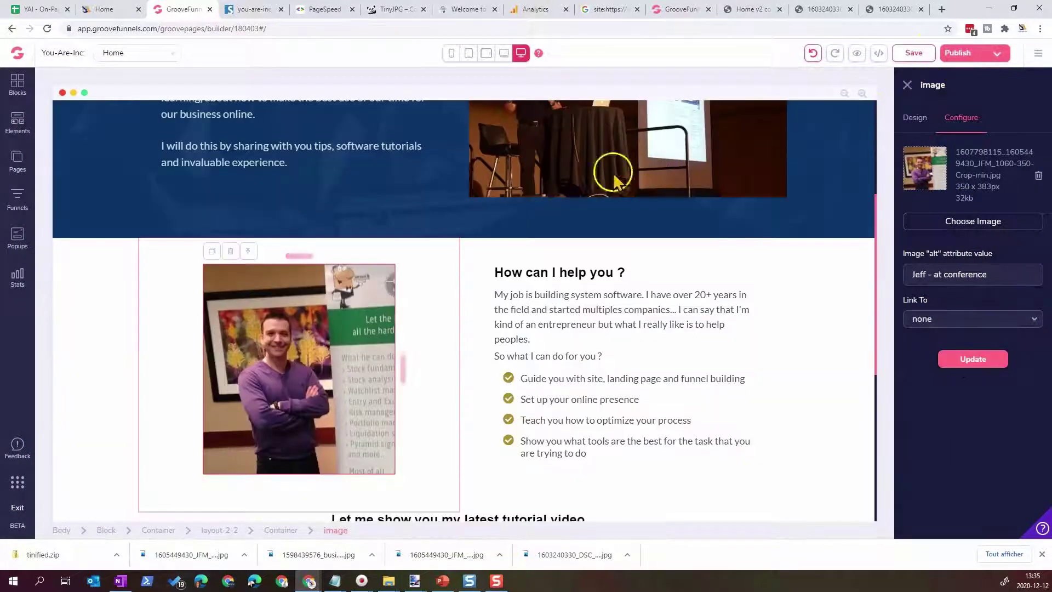
Choose a new background image for the Welcome block by starting an image upload from the _YouAreInc folder
scroll(342, 357, "down", 3)
scroll(345, 351, "up", 9)
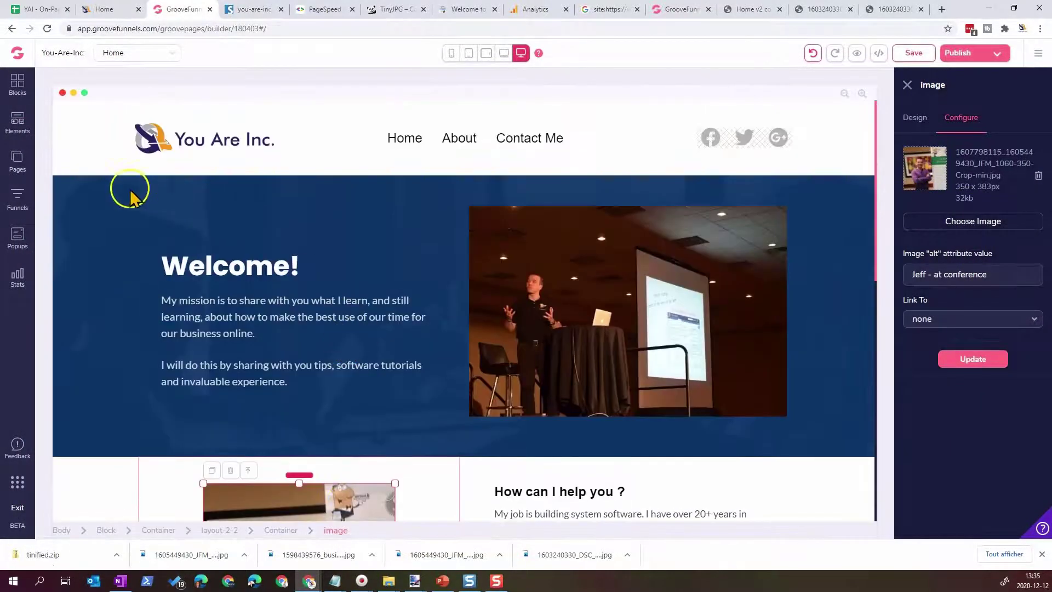
left_click(78, 210)
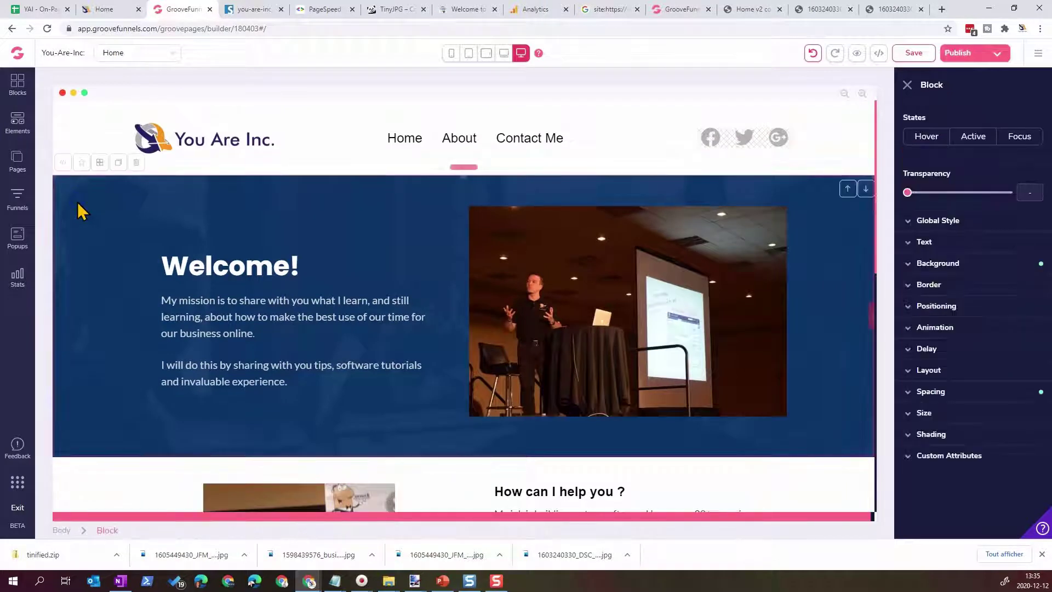
left_click(959, 264)
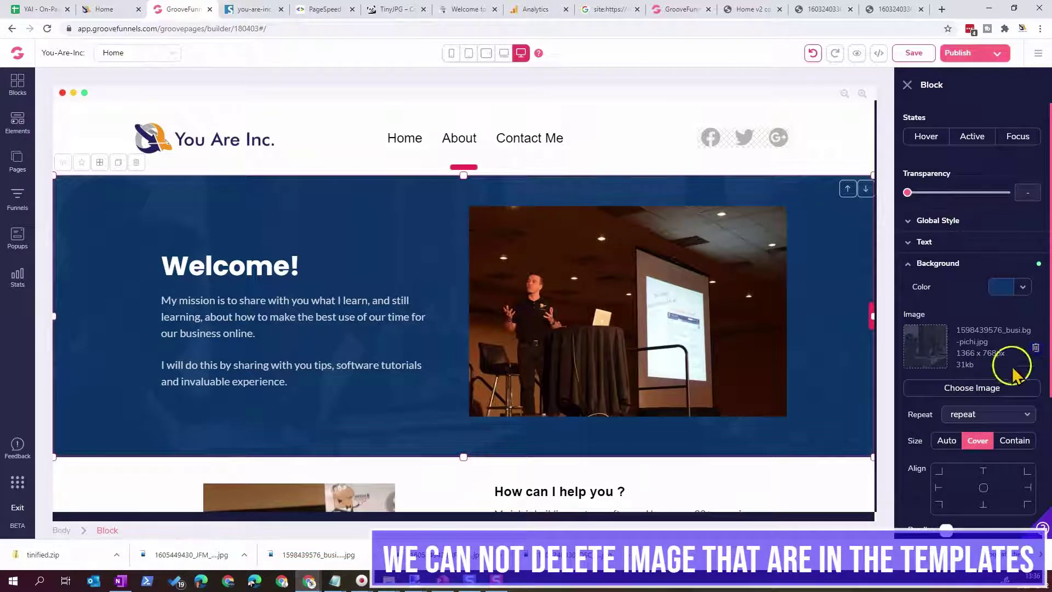
left_click(972, 388)
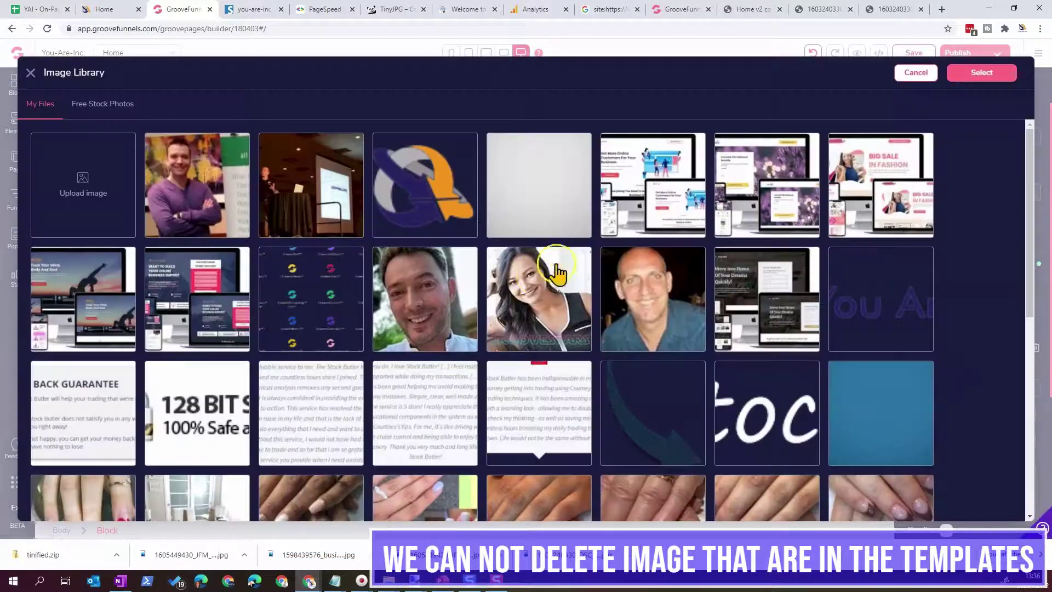
left_click(74, 199)
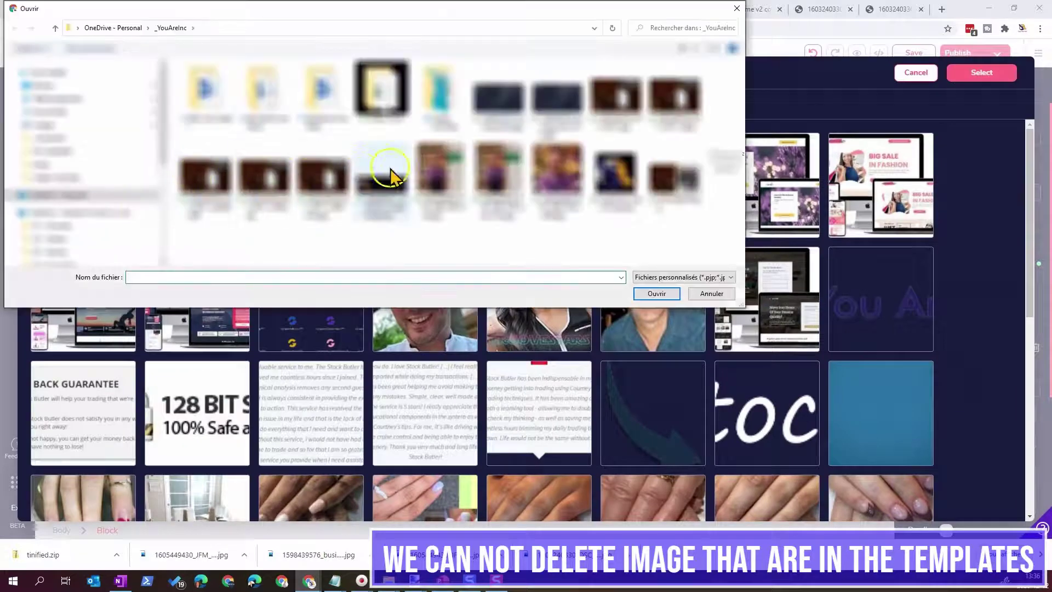
left_click(617, 168)
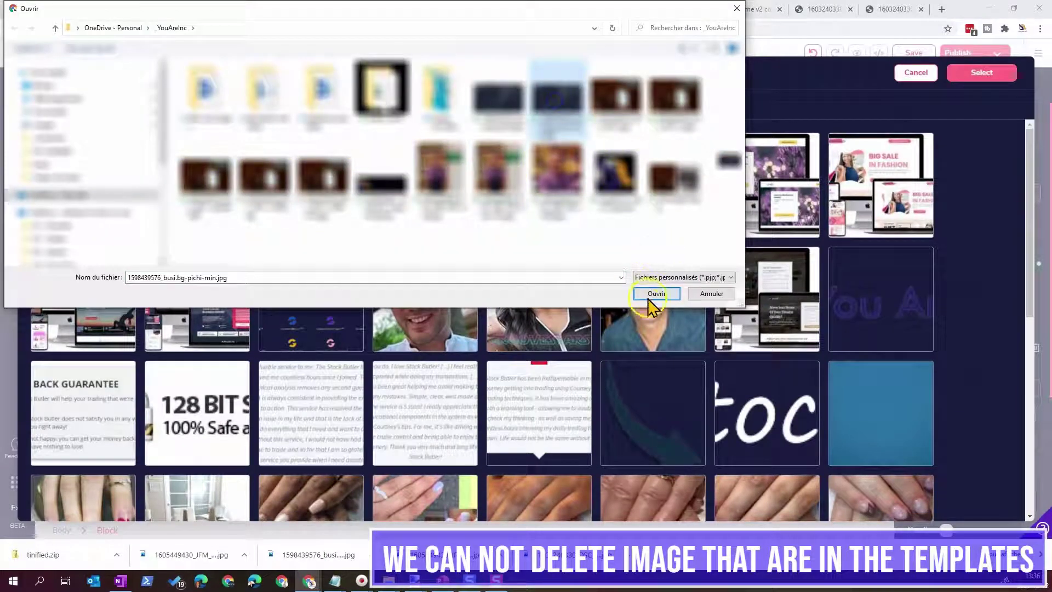
left_click(657, 293)
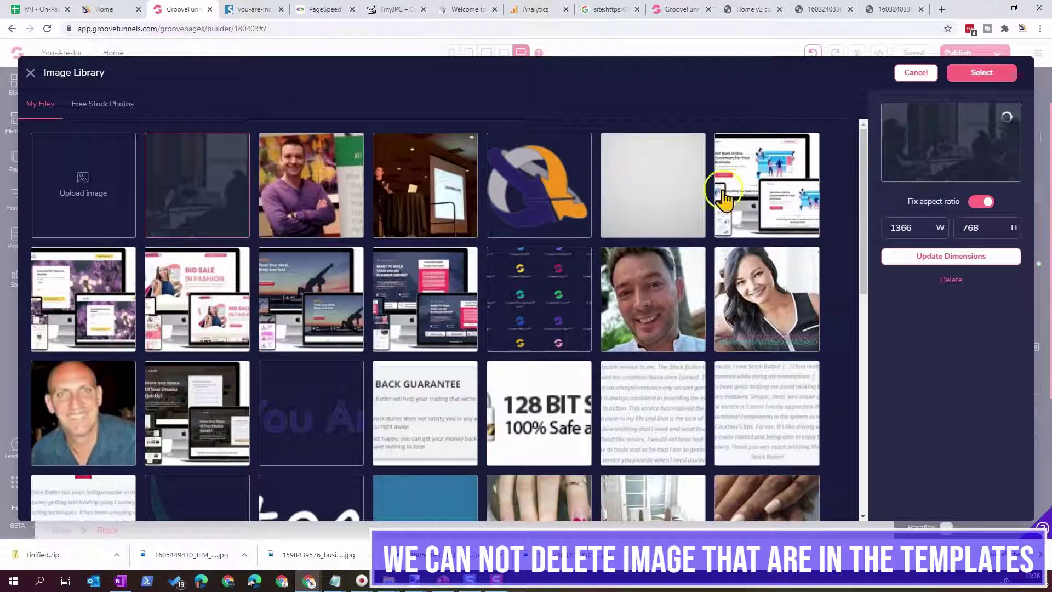
left_click(995, 76)
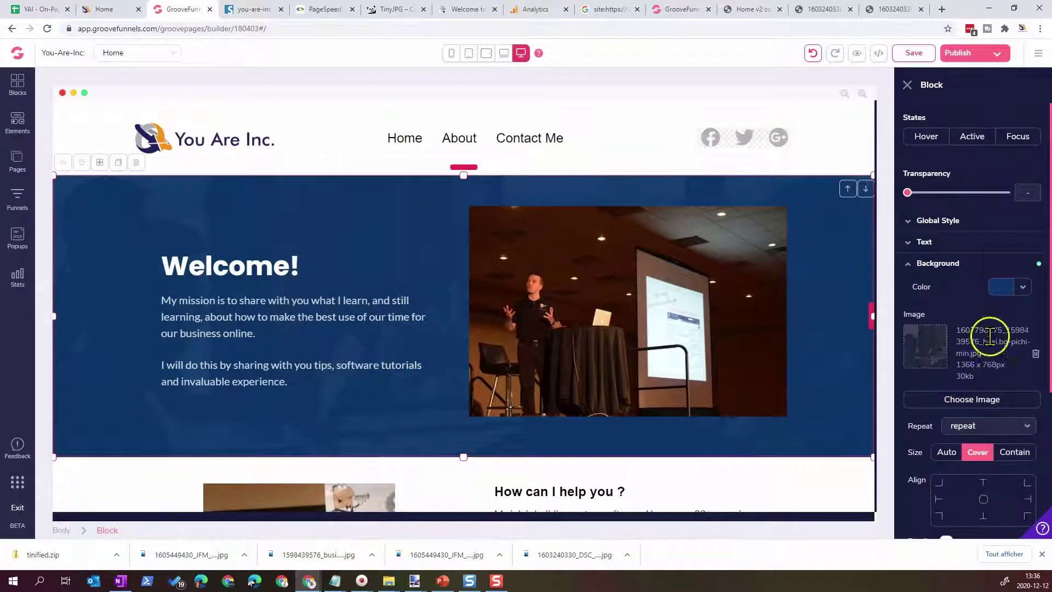
scroll(932, 384, "down", 3)
scroll(938, 356, "up", 3)
left_click(914, 53)
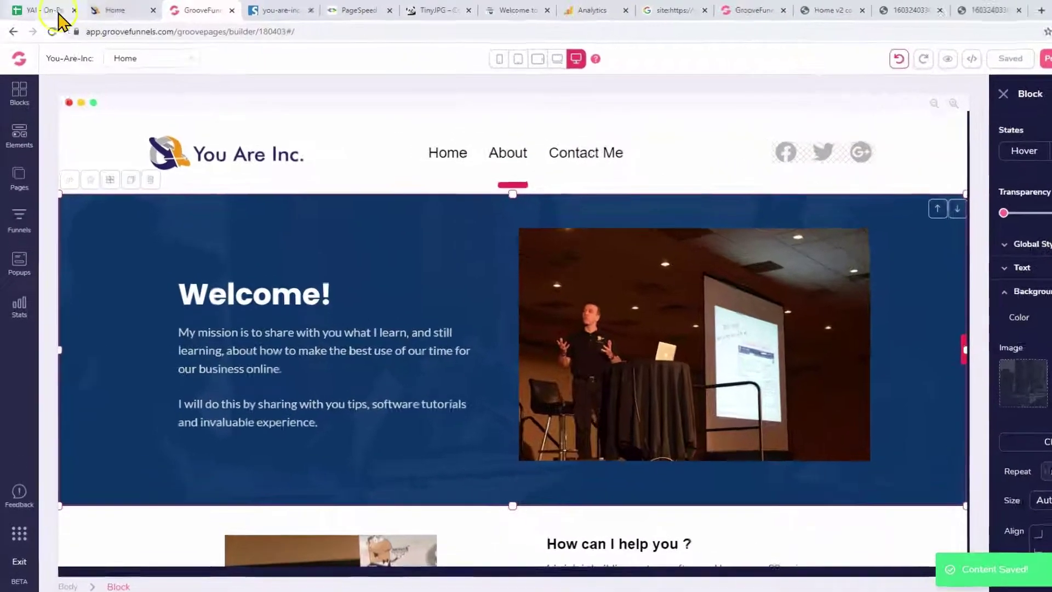
Switch to the On-Page SEO Checklist and mark the image right-size and right-format rows as completed
left_click(41, 9)
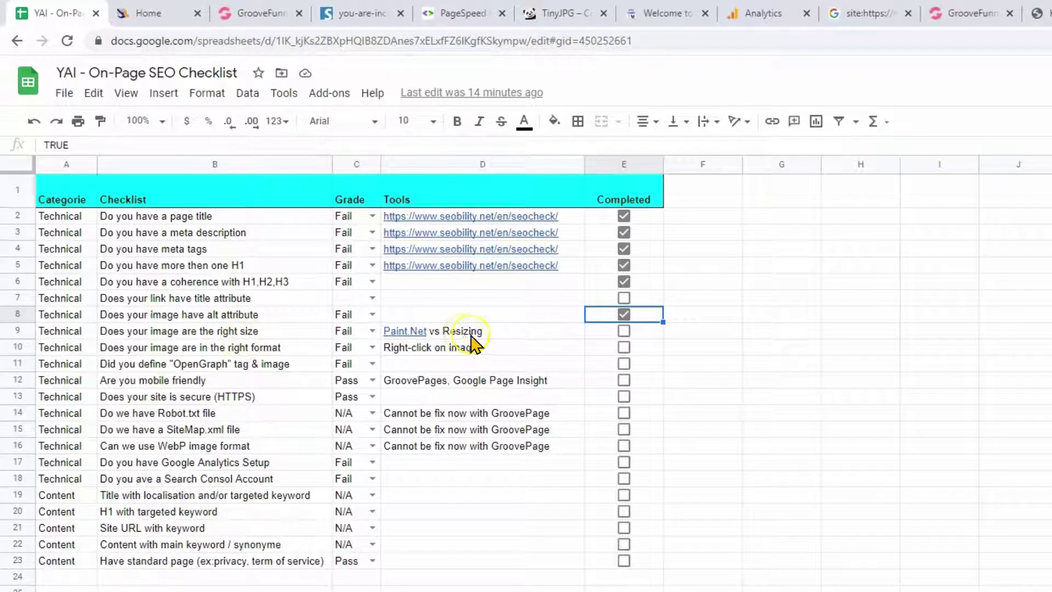
mouse_move(409, 337)
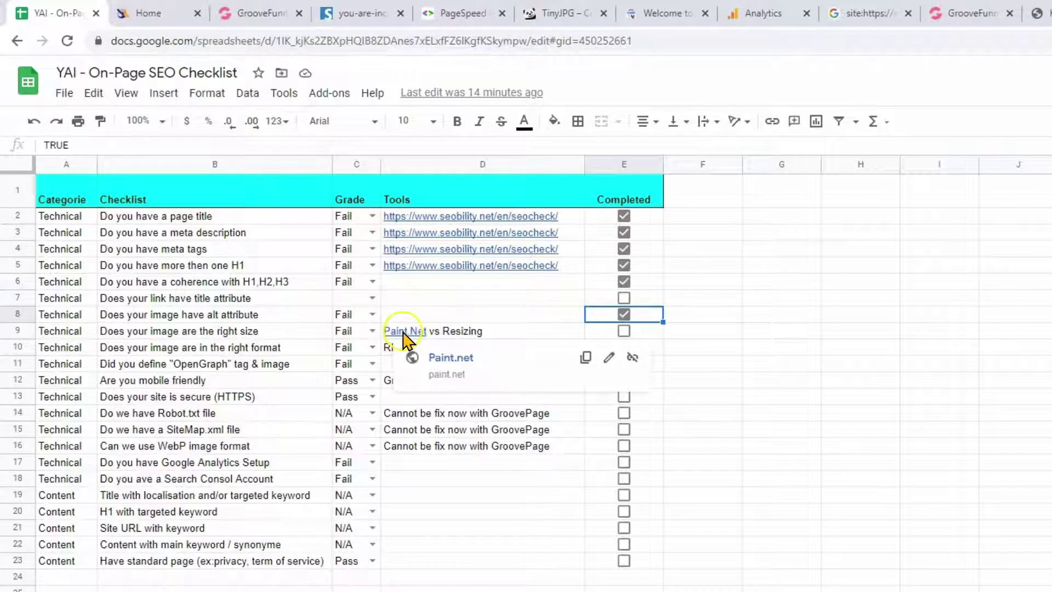
left_click(554, 331)
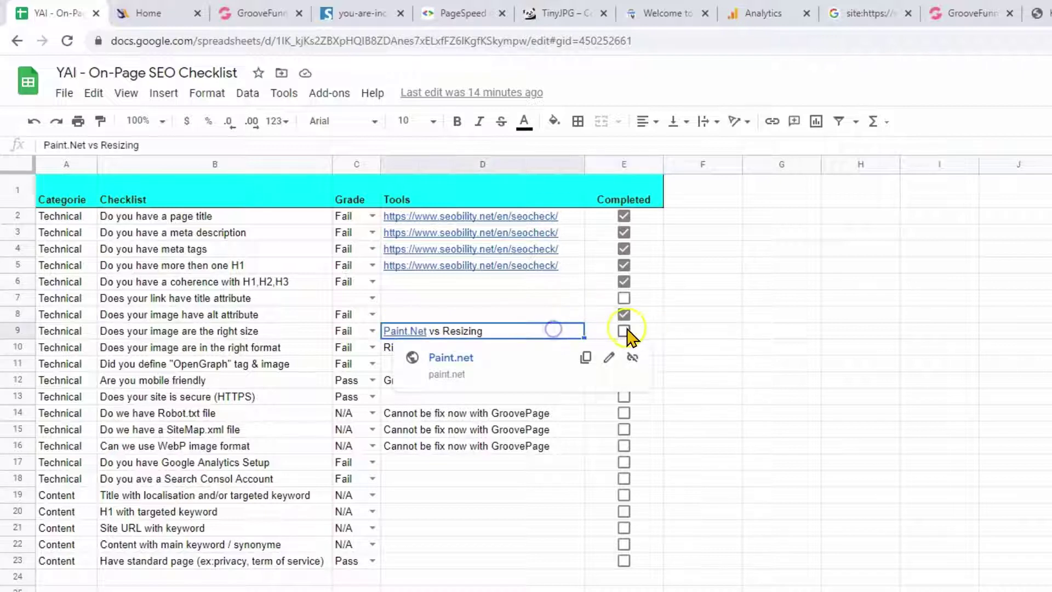
left_click(627, 331)
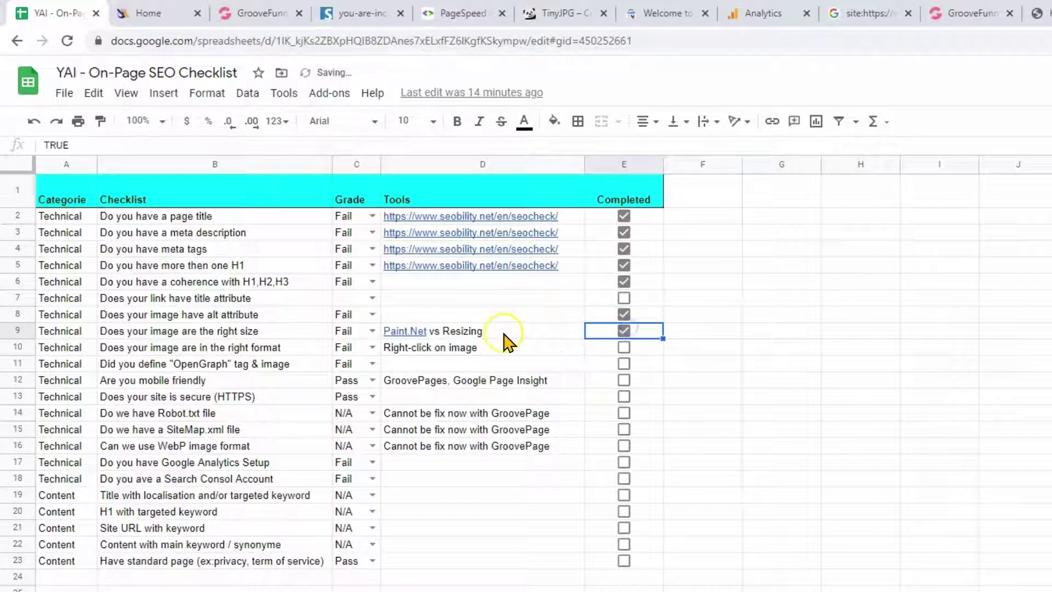
left_click(623, 346)
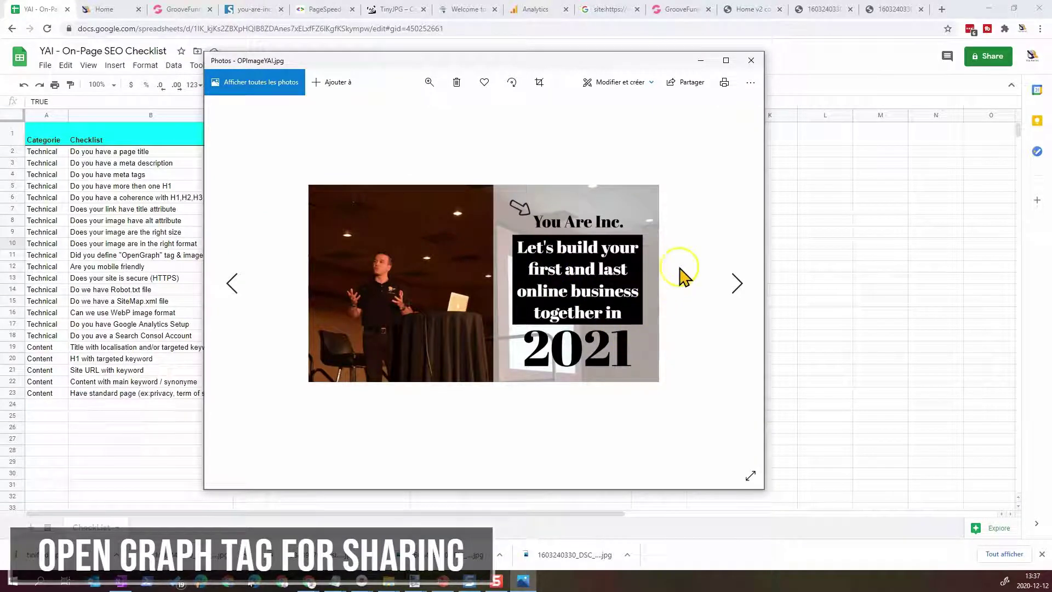
Close the OPImageYAI.jpg preview and return to the GrooveFunnels page builder
left_click(750, 61)
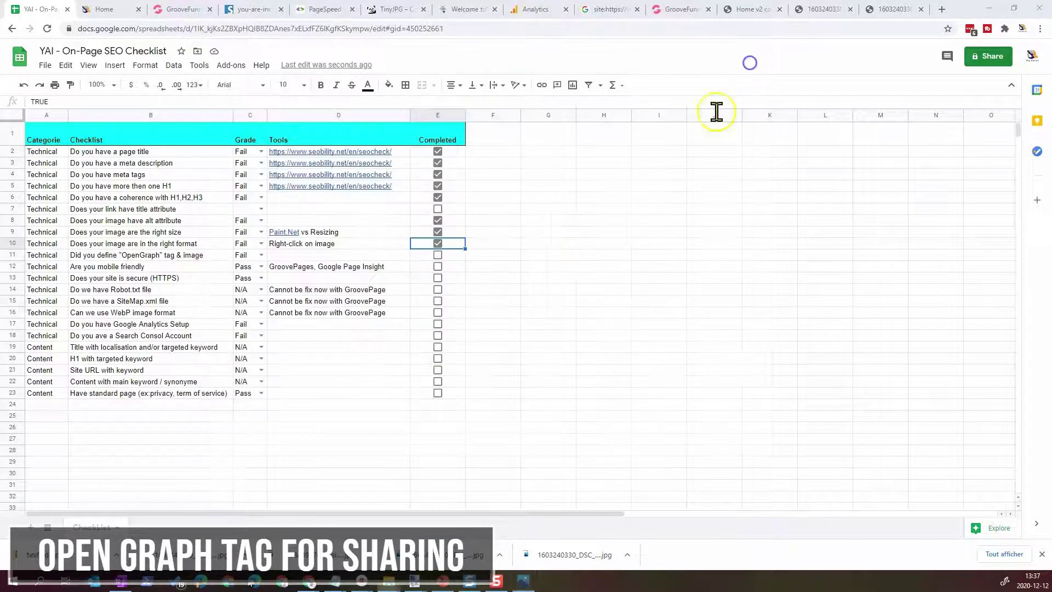
left_click(115, 11)
left_click(176, 9)
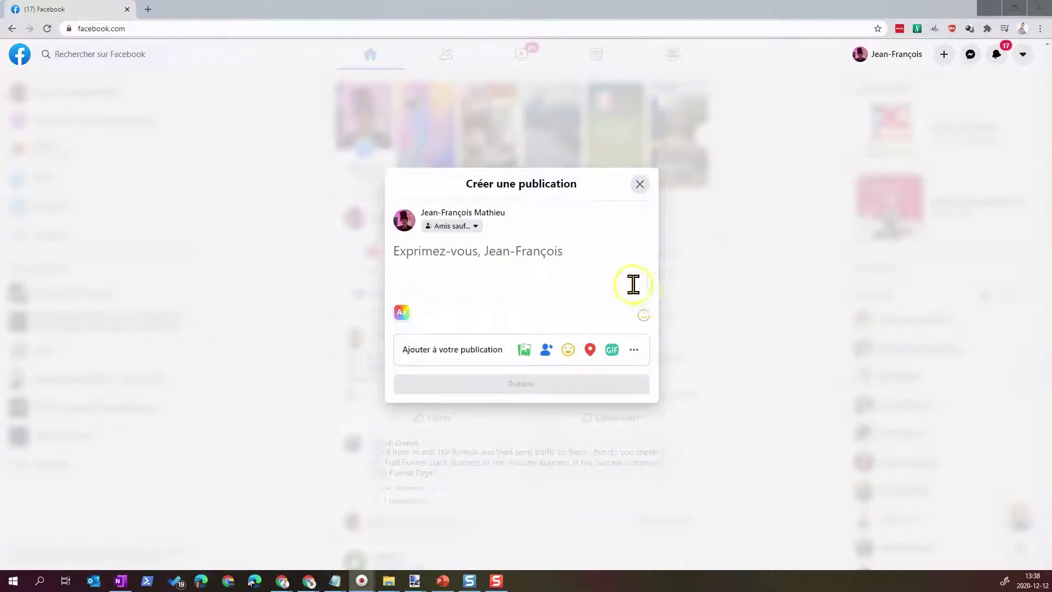
left_click(557, 250)
type("Hi, I like to share this site with you. http://www.you-are-inc.com")
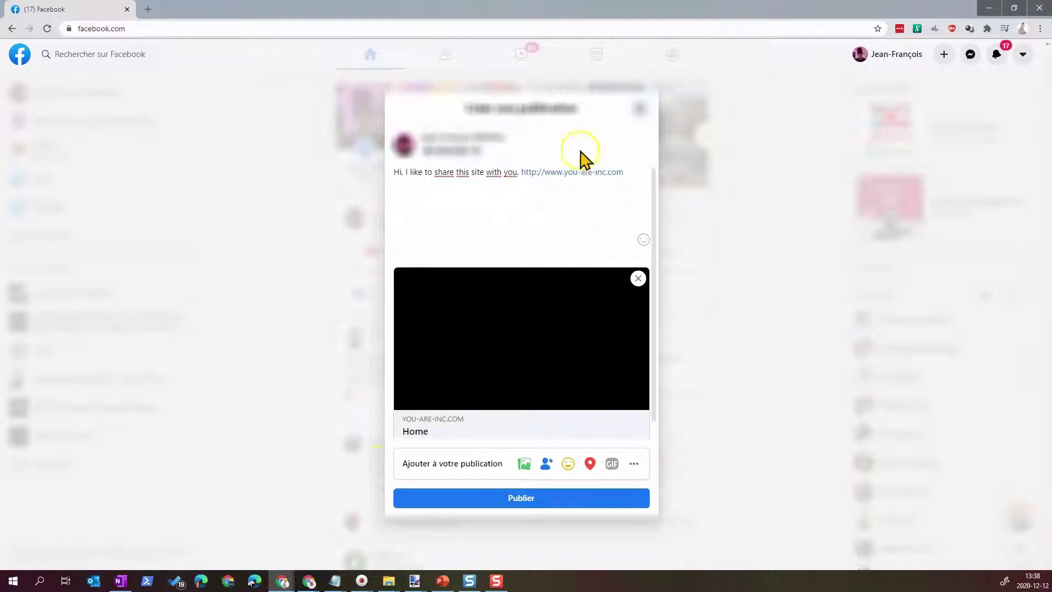
left_click(641, 117)
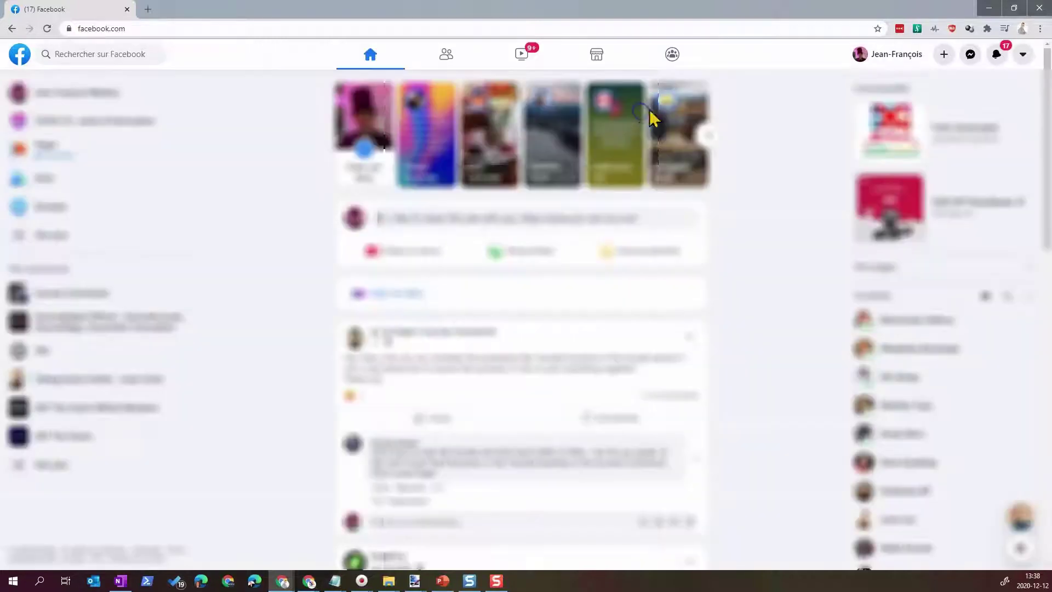
left_click(990, 8)
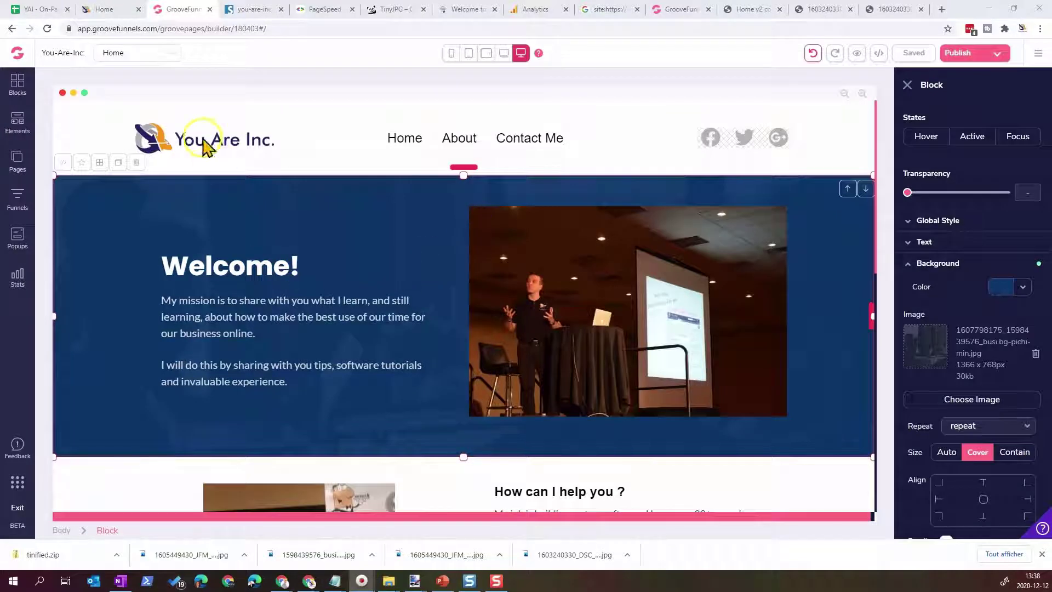
Review the Home page's settings down to its Open Graph (Social Share) section, and close them
left_click(21, 174)
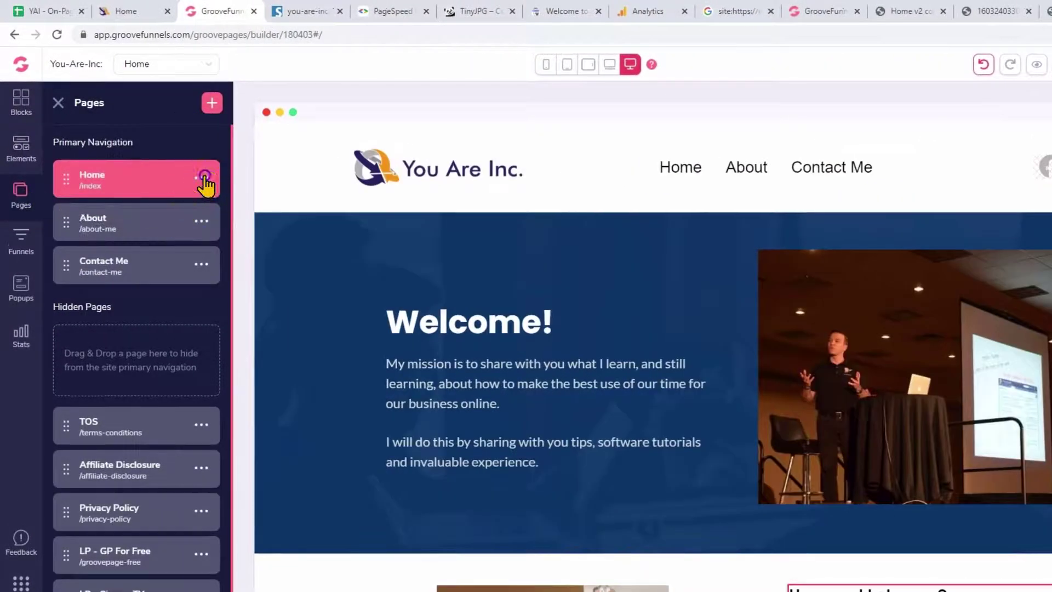
left_click(205, 180)
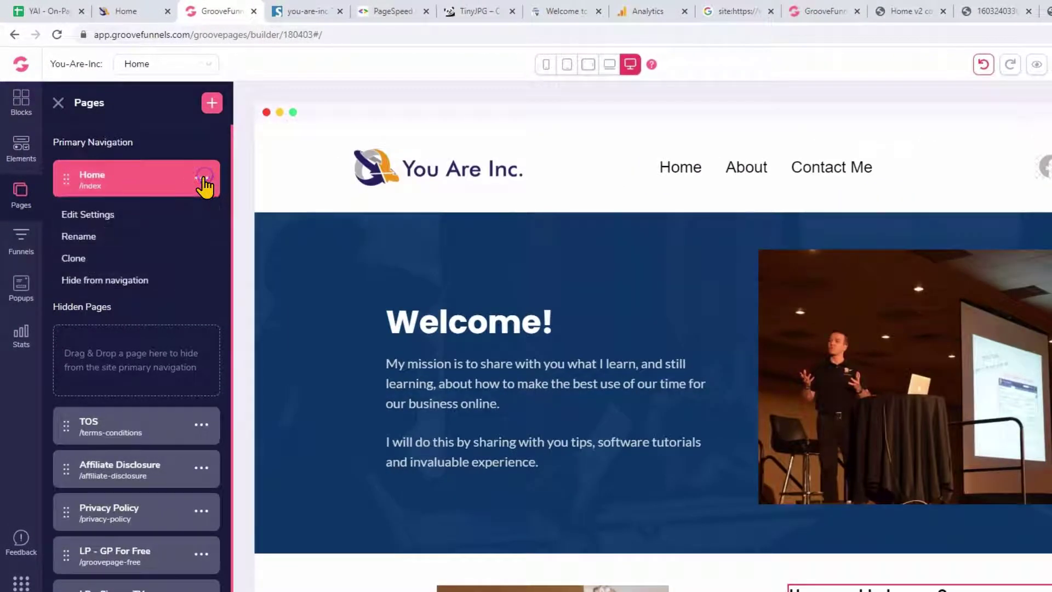
left_click(98, 213)
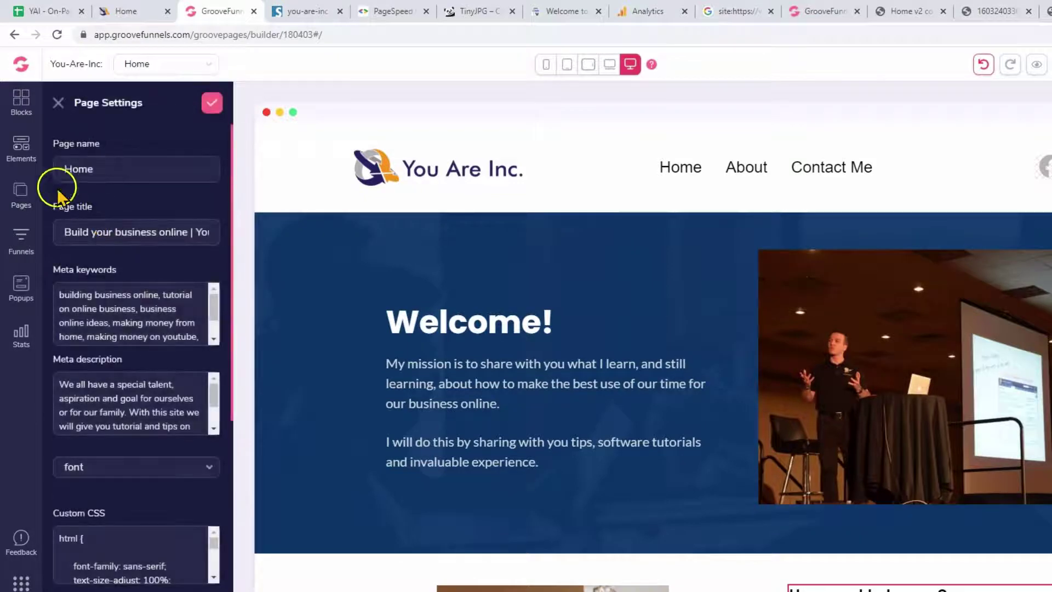
scroll(132, 504, "down", 2)
scroll(120, 535, "down", 5)
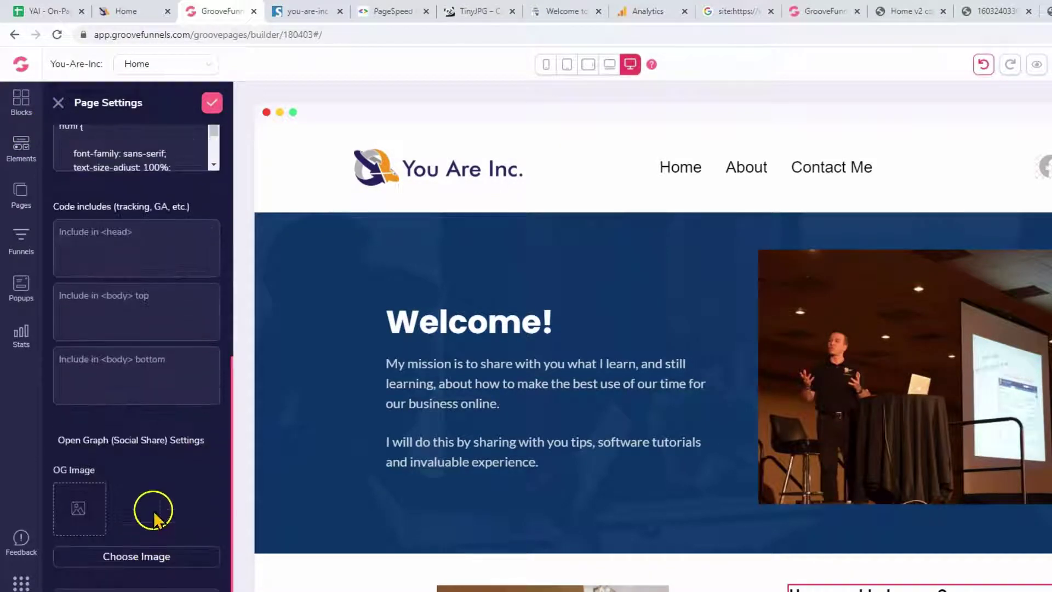
scroll(156, 540, "up", 8)
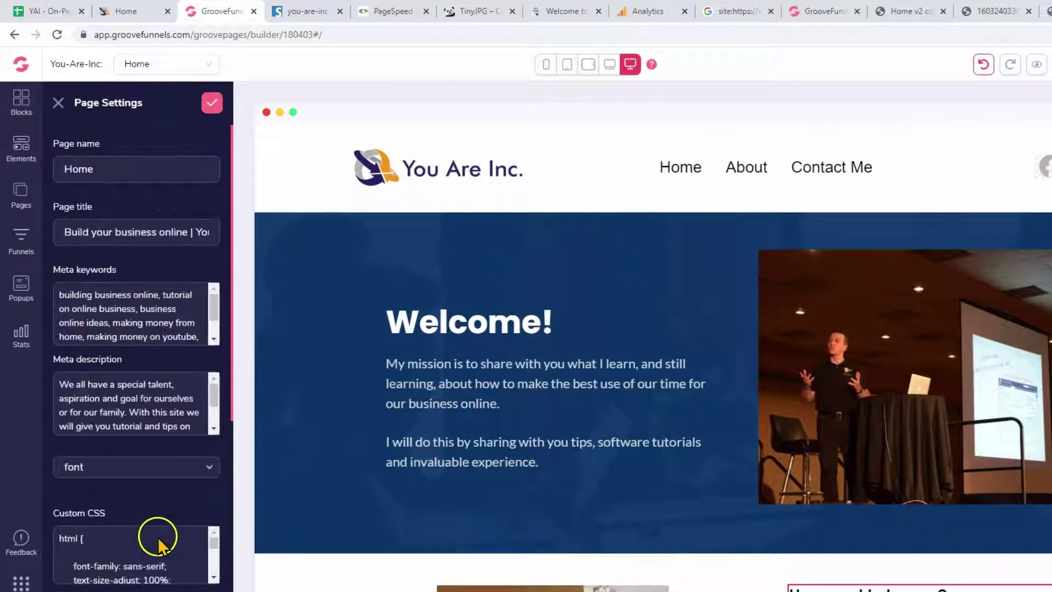
left_click(58, 102)
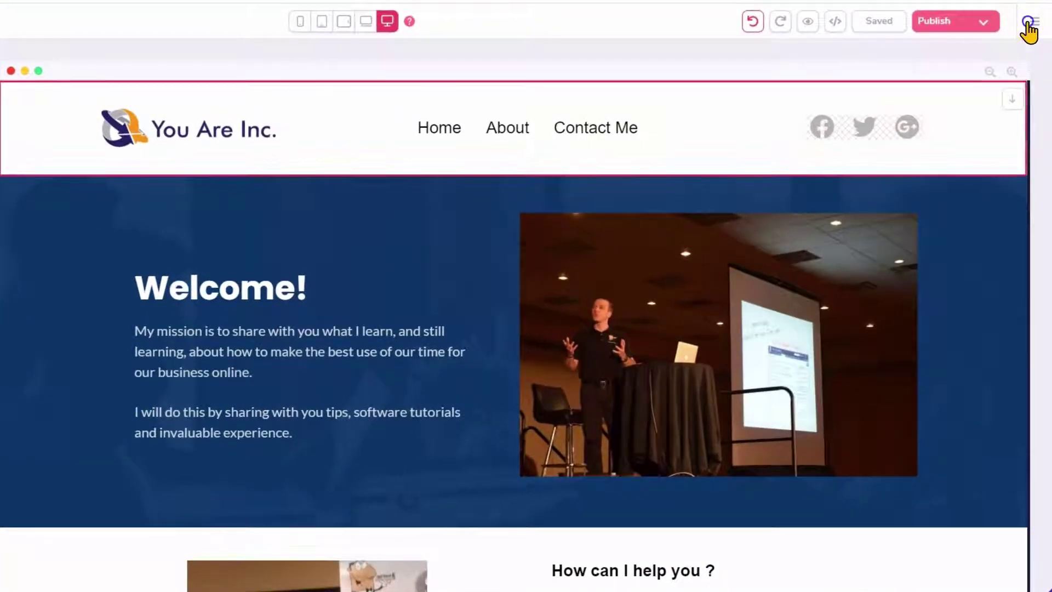
In the site settings, paste the welcome block's mission text as the Open Graph title
left_click(1028, 23)
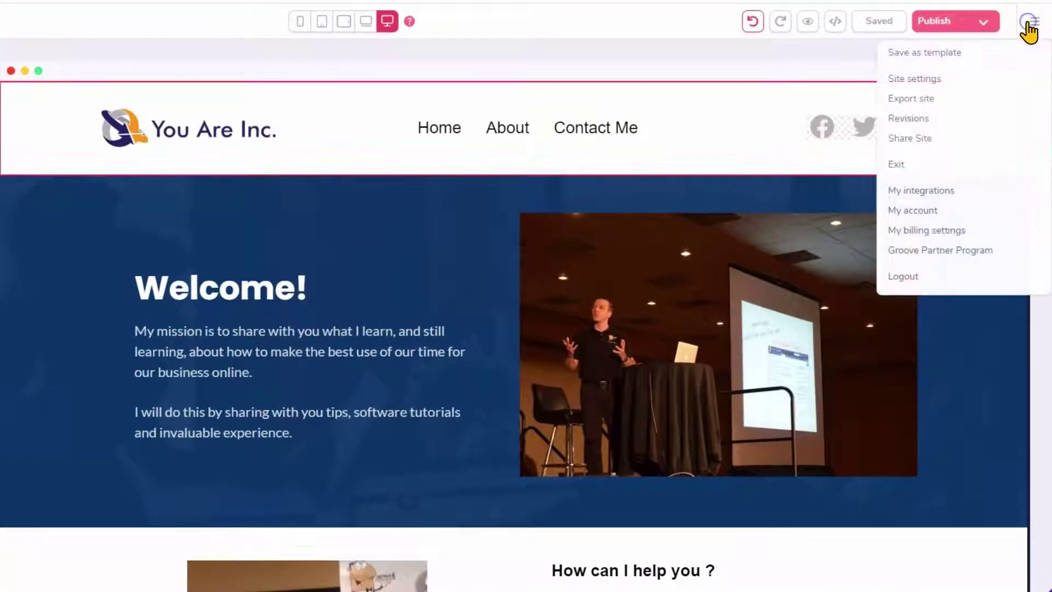
left_click(923, 82)
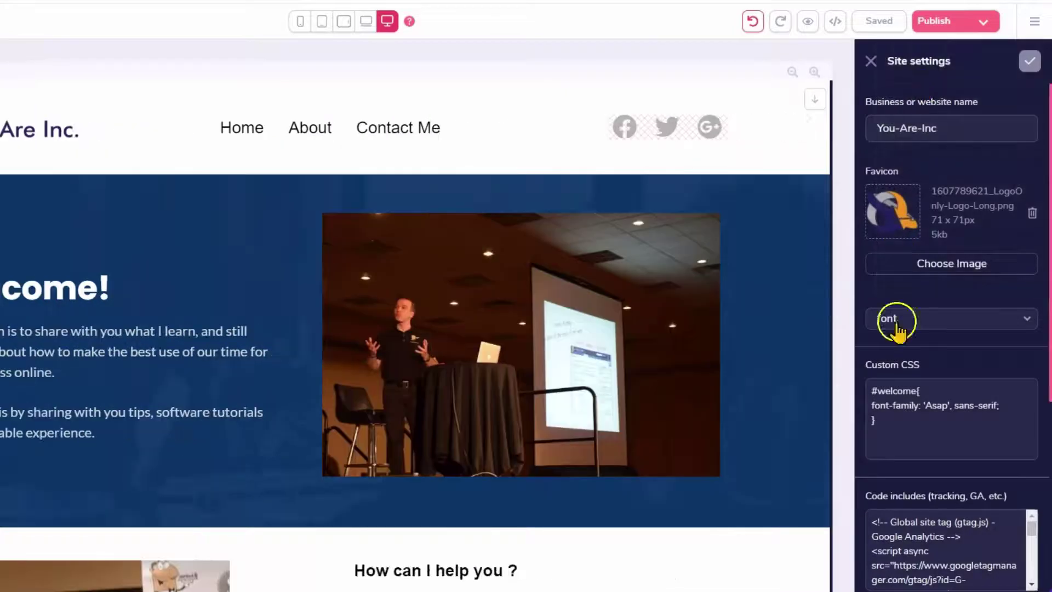
scroll(901, 408, "down", 5)
scroll(940, 388, "down", 1)
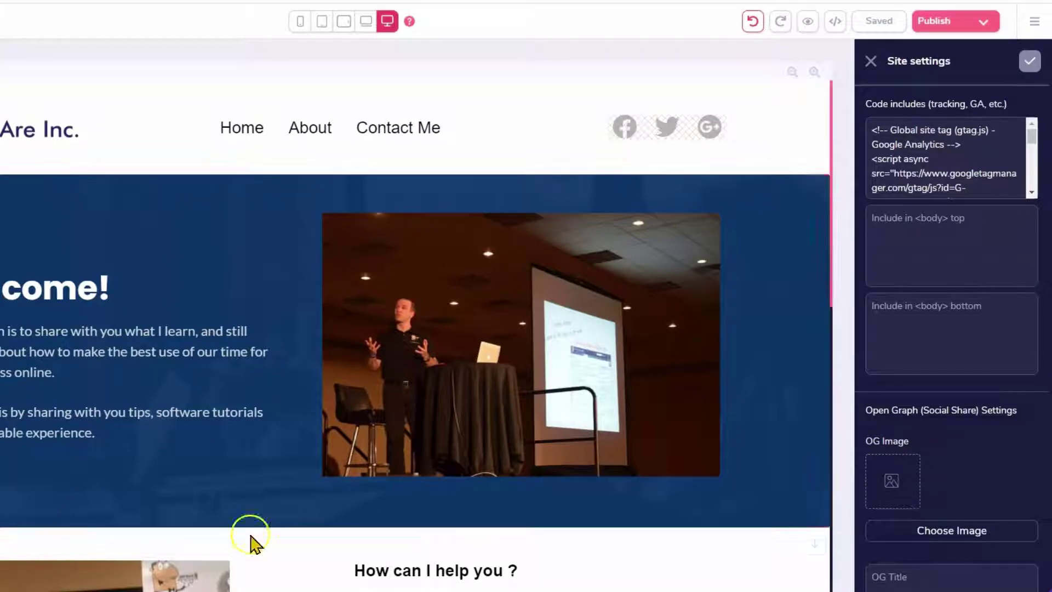
left_click(952, 577)
key("ctrl+v")
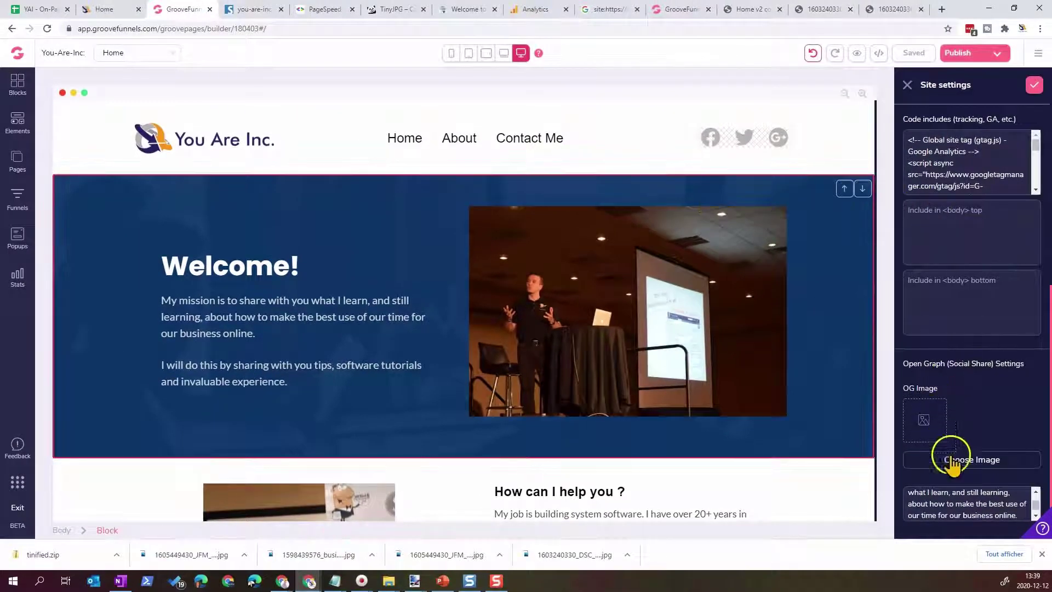
Upload OPImageYAI.jpg to the image library and set it as the site's Open Graph image
left_click(931, 458)
left_click(78, 181)
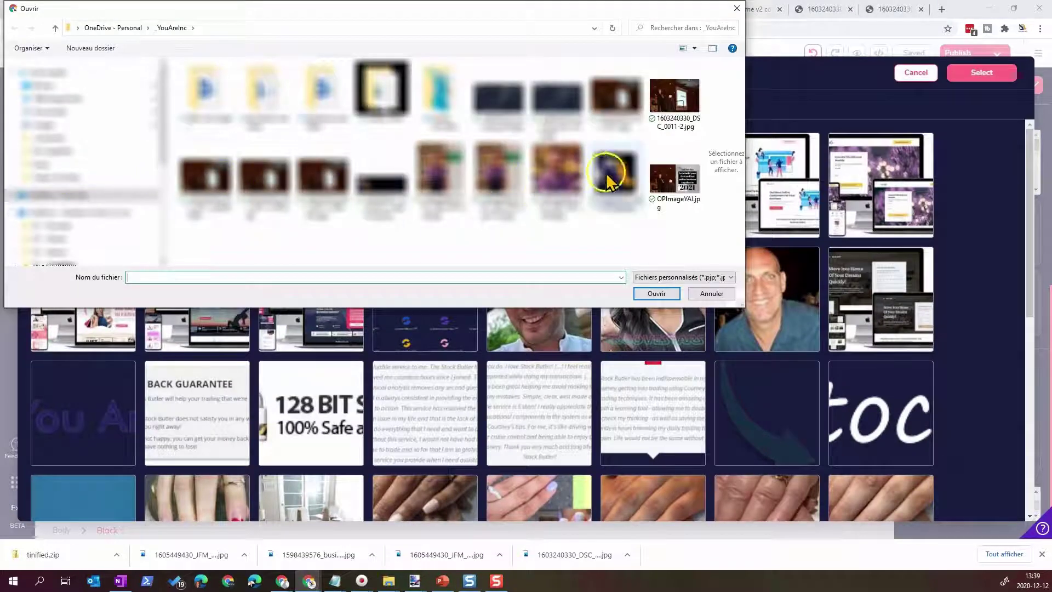
left_click(675, 182)
left_click(656, 293)
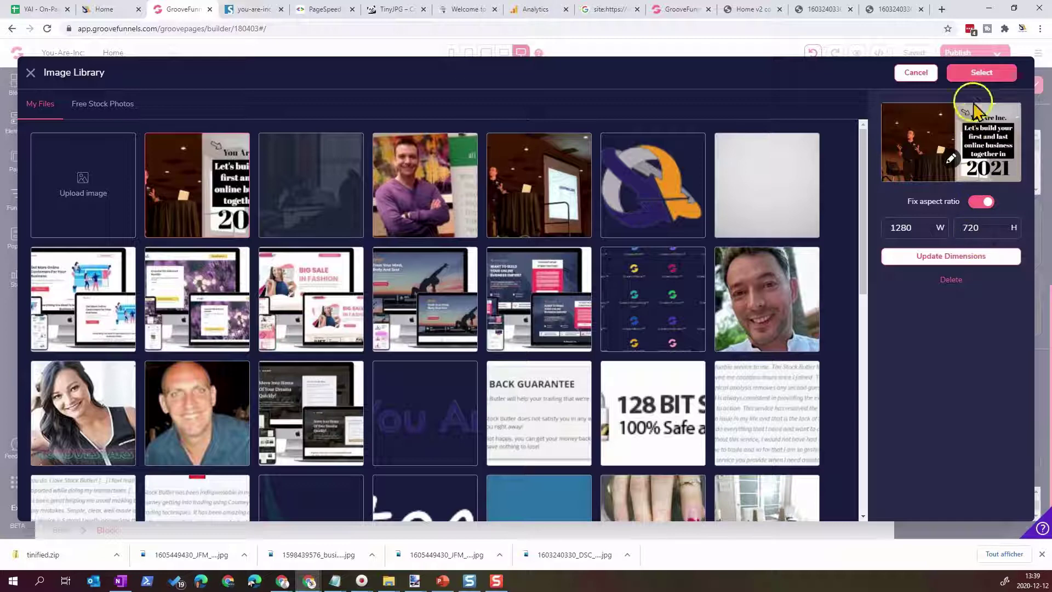
left_click(981, 73)
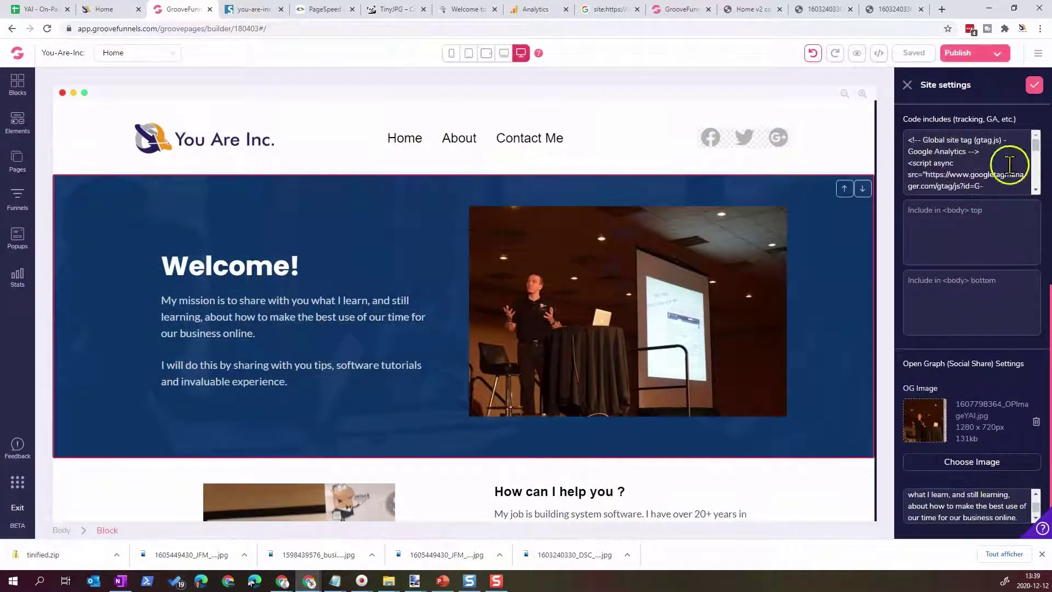
Save the site settings and publish the site
left_click(1035, 85)
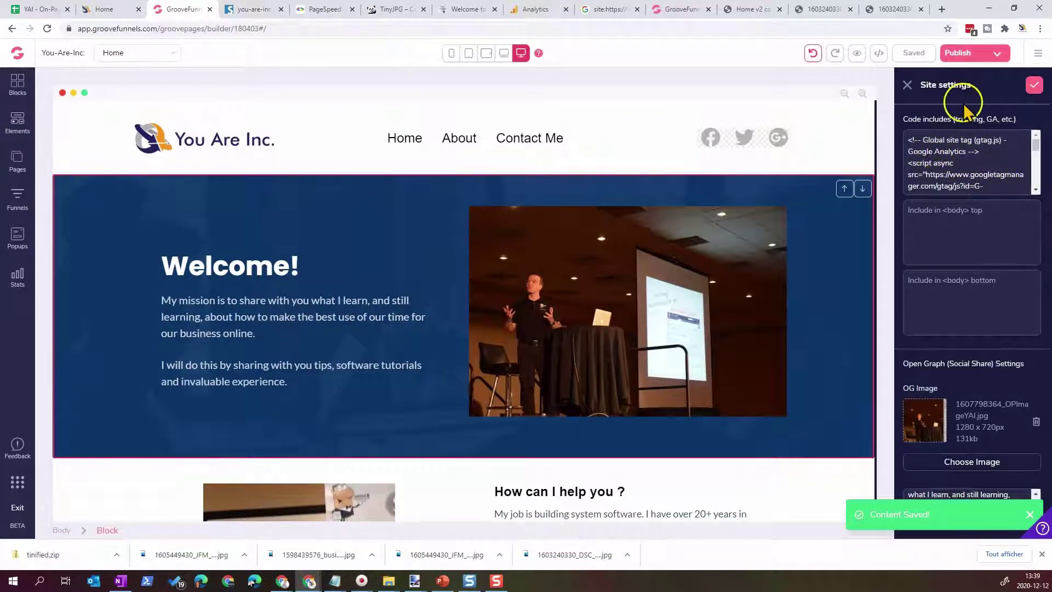
left_click(908, 86)
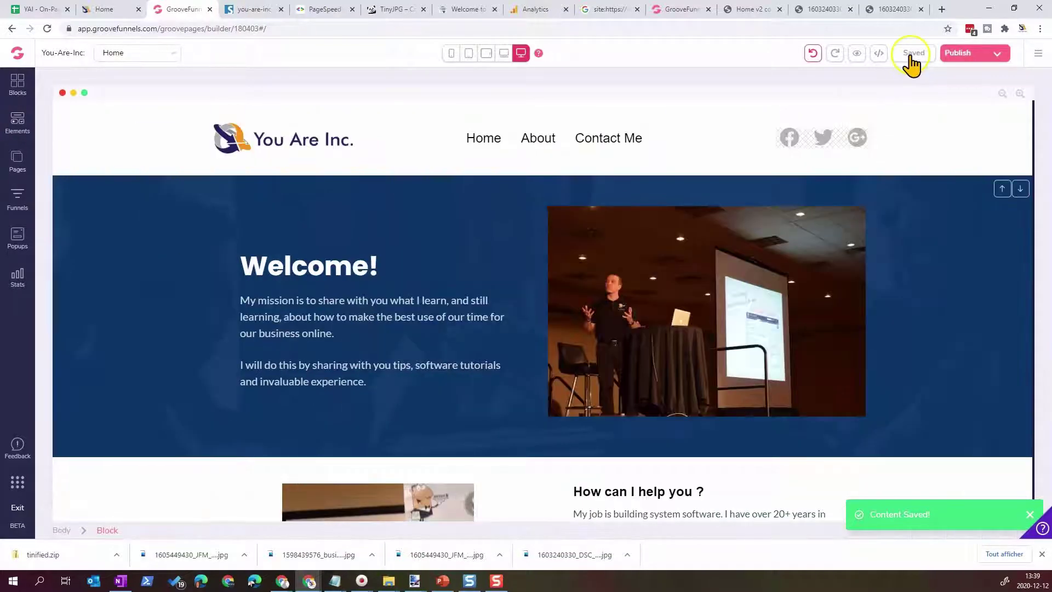
left_click(964, 55)
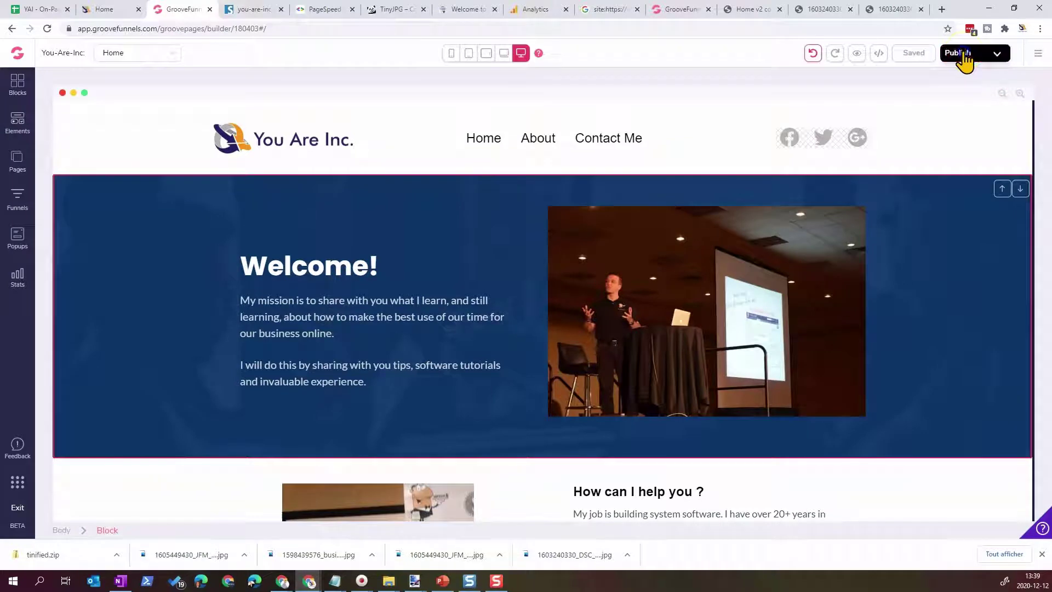
left_click(1042, 554)
left_click(38, 9)
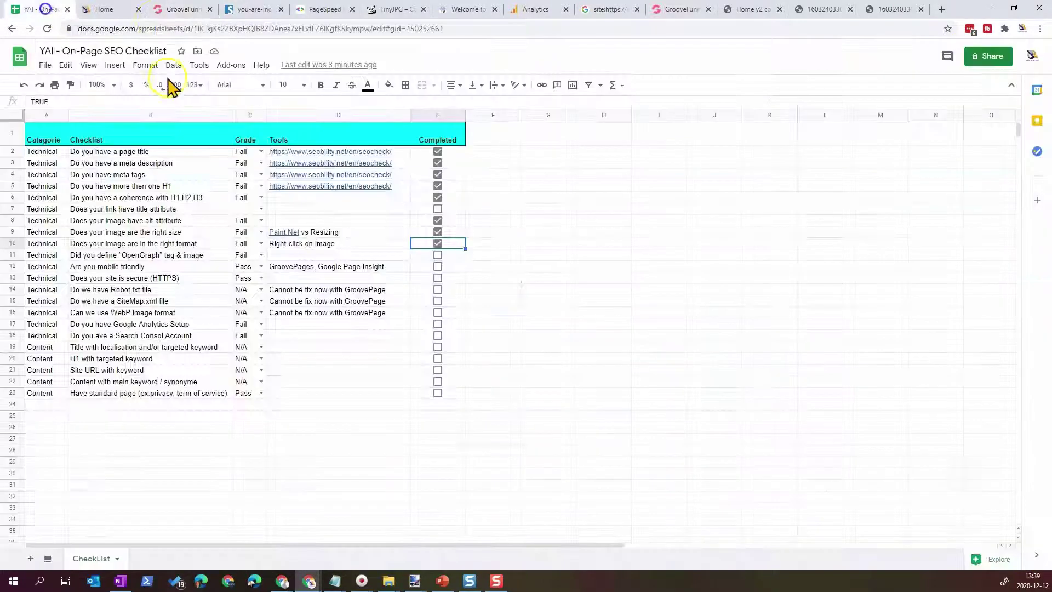
left_click(180, 9)
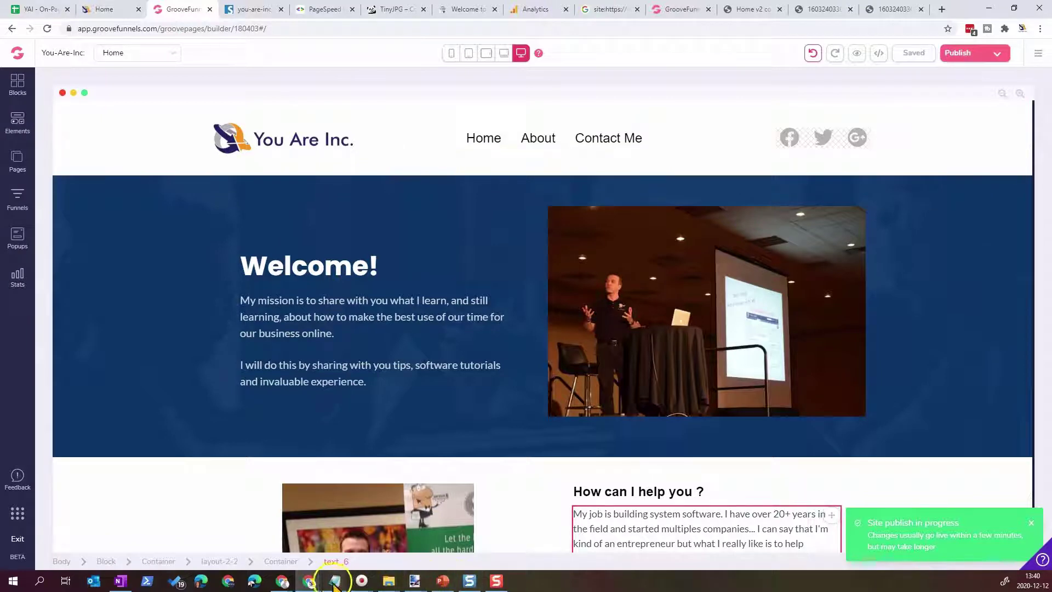
mouse_move(283, 584)
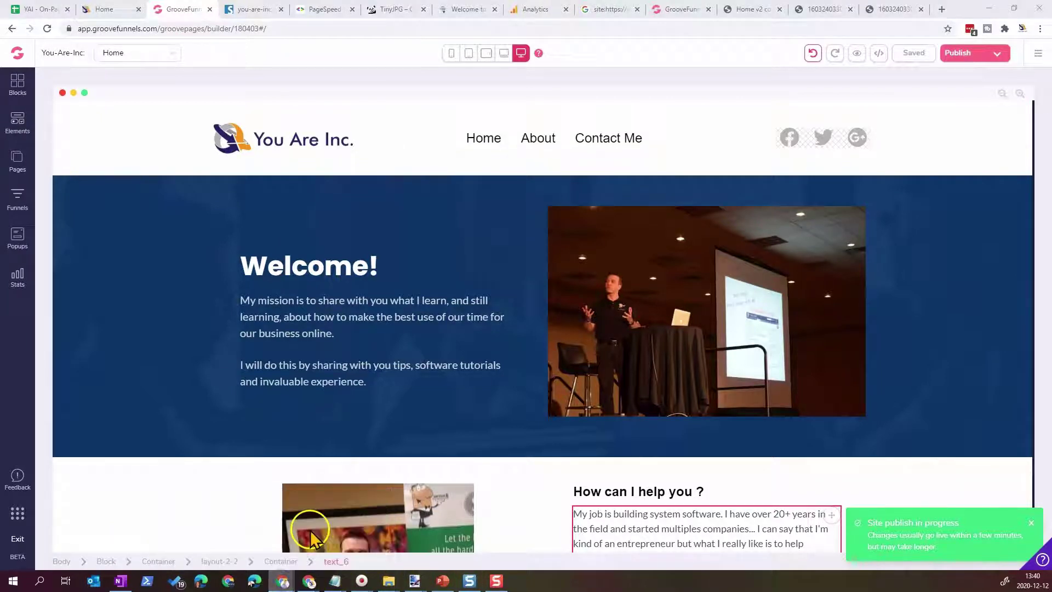
left_click(305, 521)
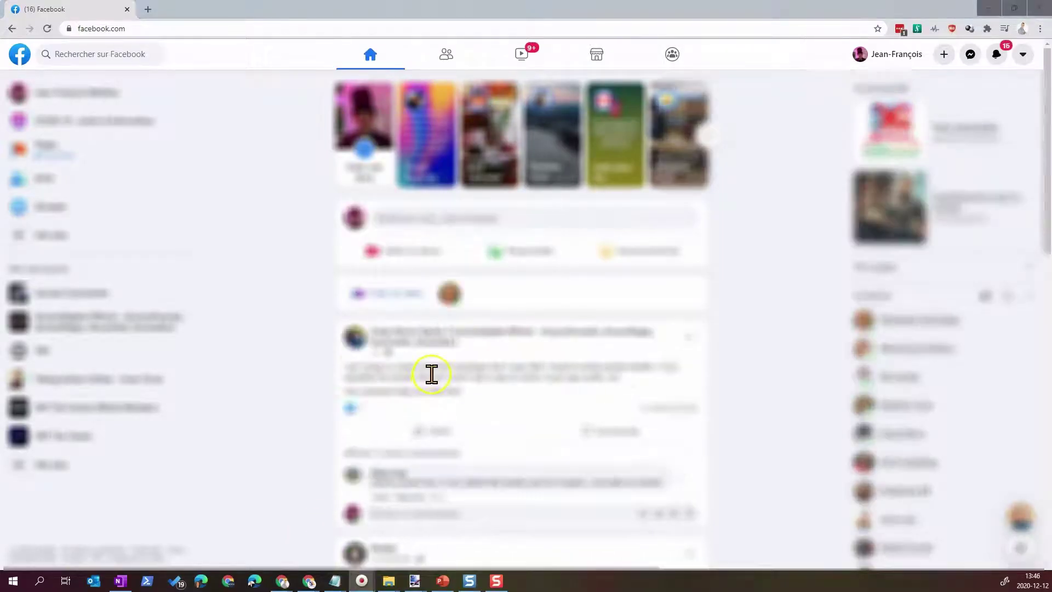
left_click(481, 220)
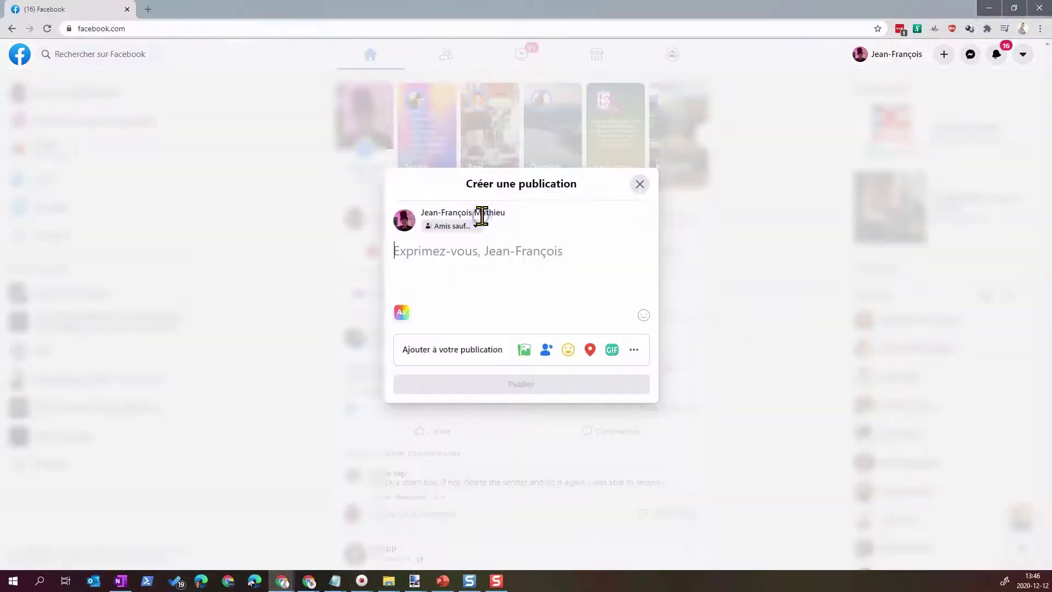
type("https://www.you-are-inc.com/")
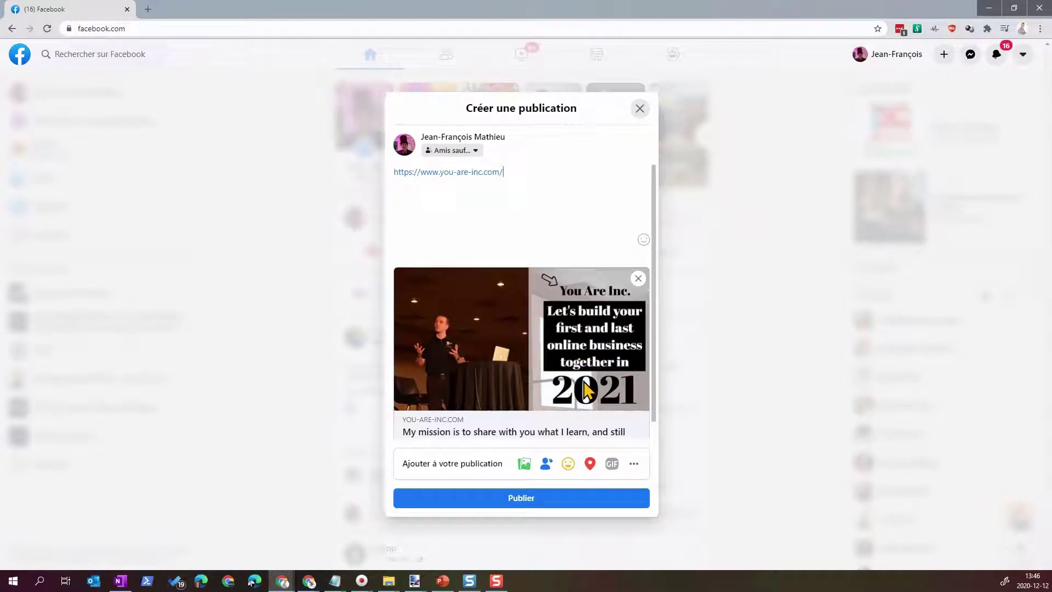
scroll(585, 345, "down", 1)
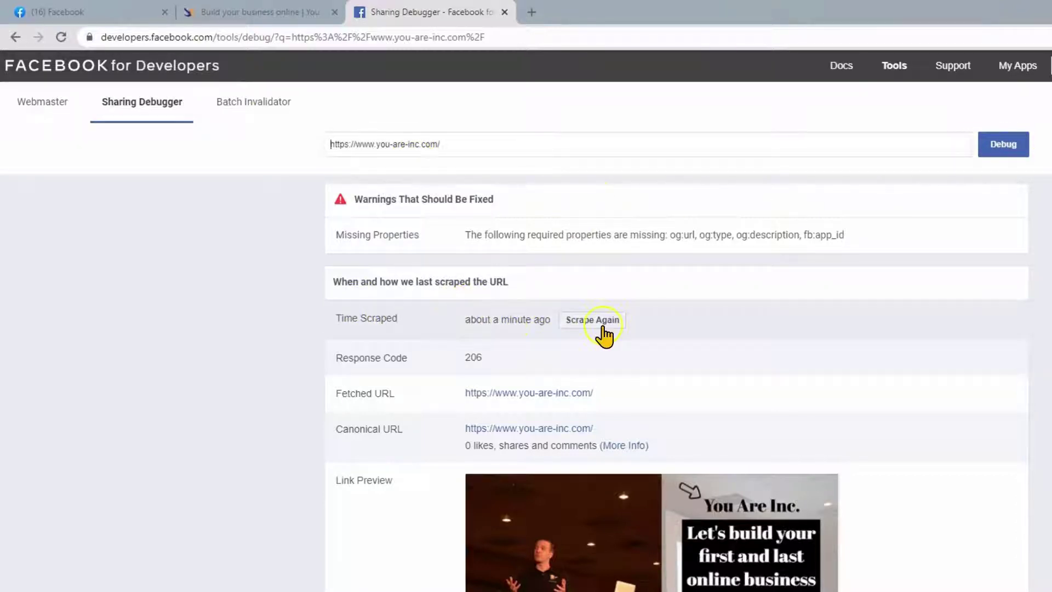
scroll(603, 334, "down", 6)
scroll(614, 341, "up", 1)
scroll(615, 346, "up", 5)
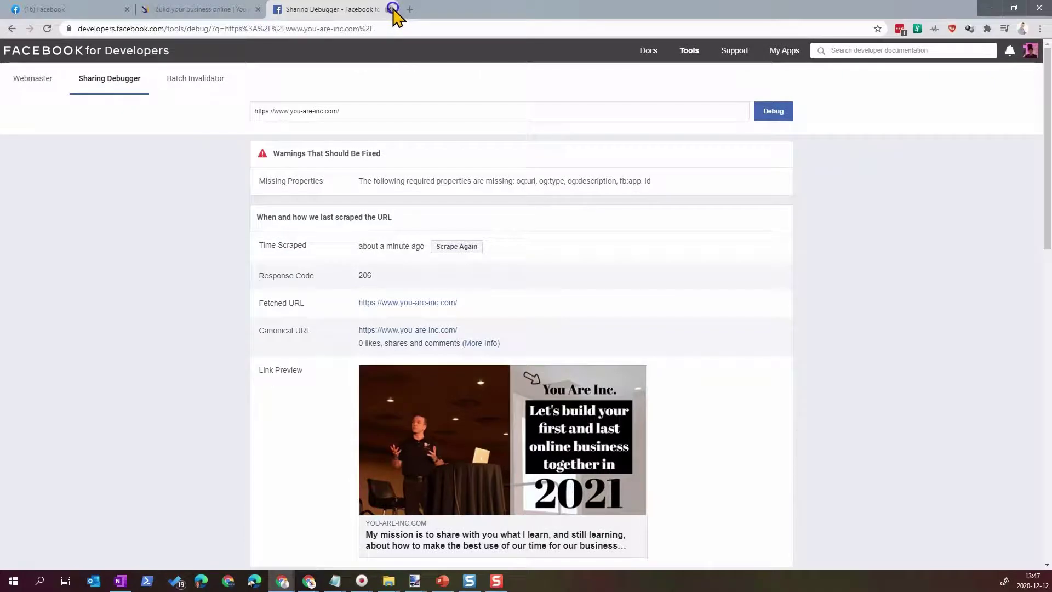
Close the Sharing Debugger and site pages, and leave Facebook without publishing the draft post
left_click(392, 9)
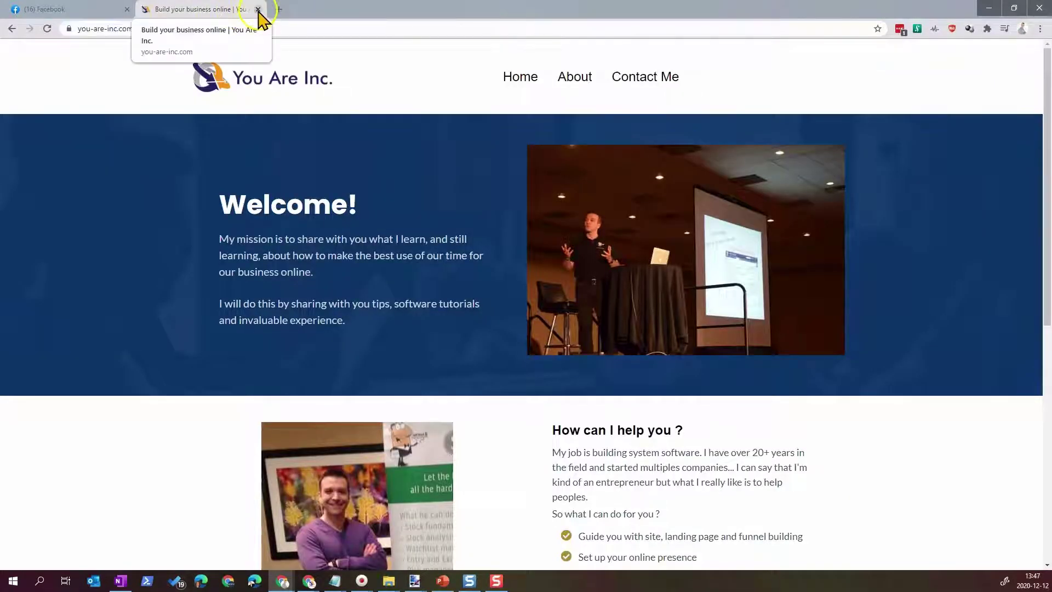
left_click(258, 10)
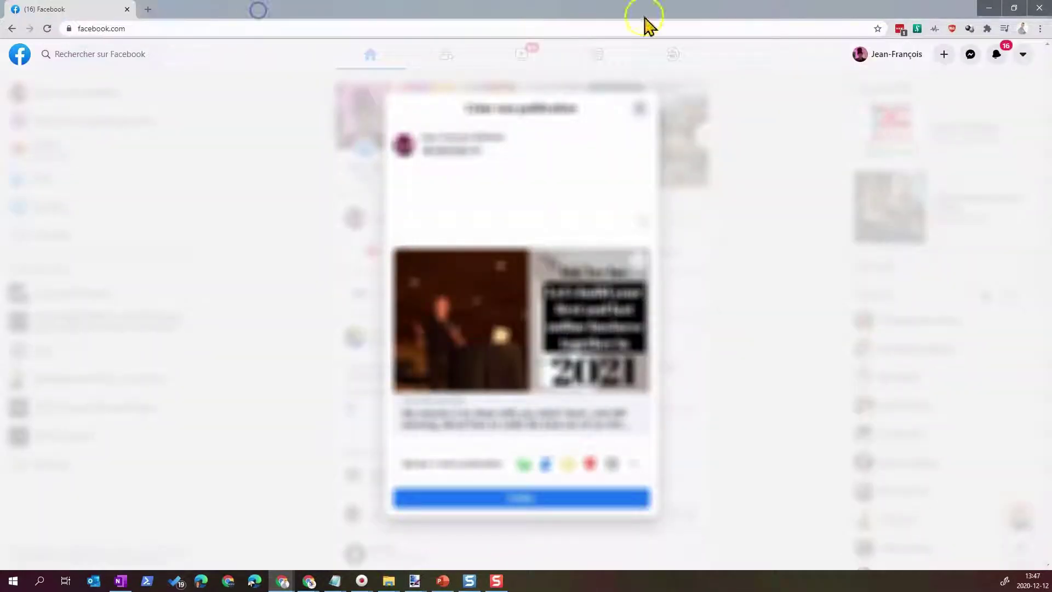
left_click(1040, 8)
left_click(588, 121)
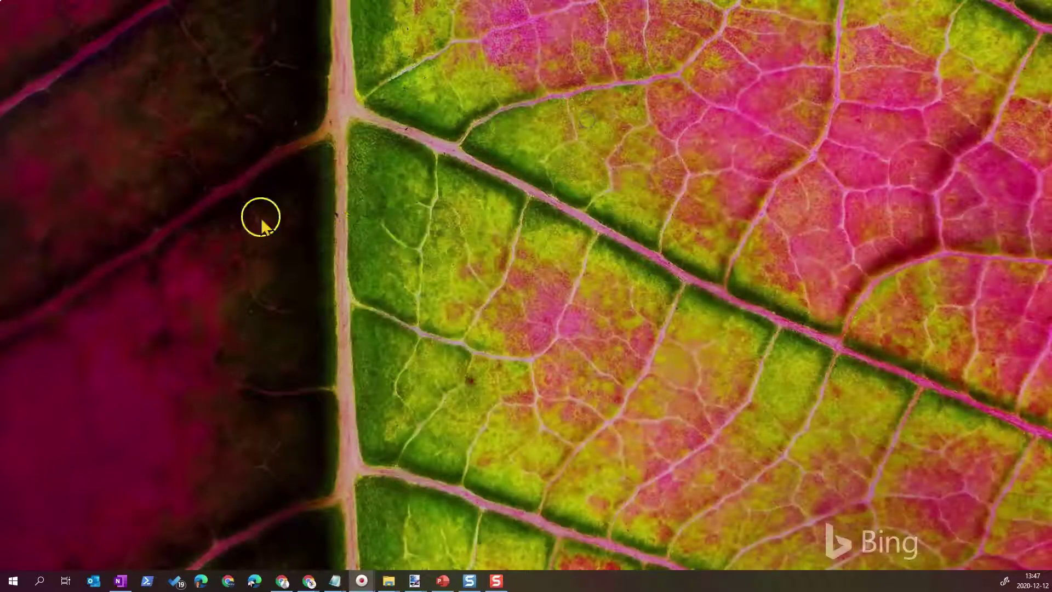
Return to the YAI - On-Page SEO Checklist and mark the "OpenGraph" tag & image item as completed
left_click(281, 581)
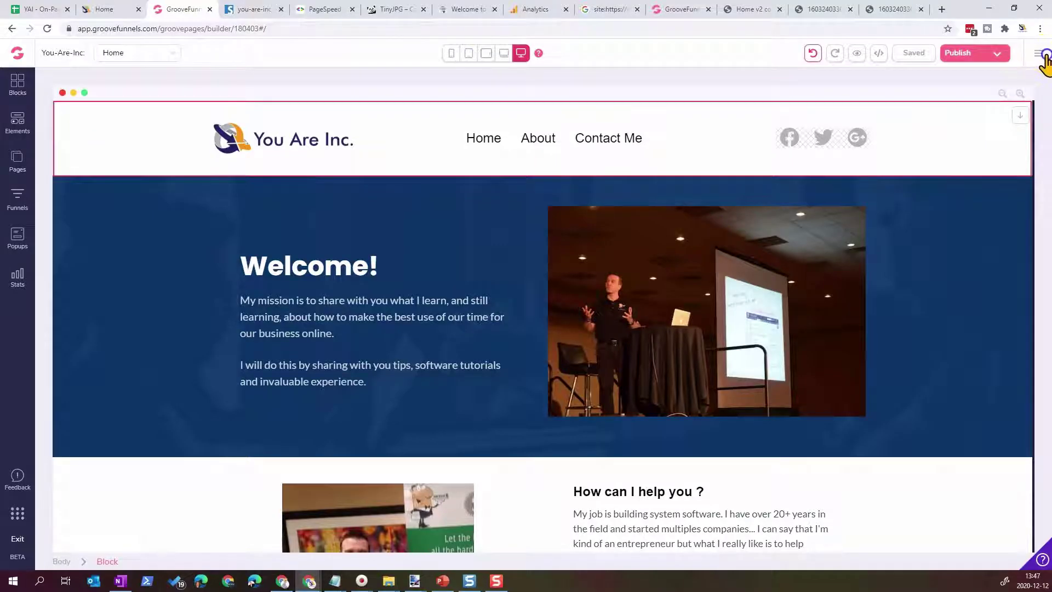
left_click(1040, 53)
left_click(781, 98)
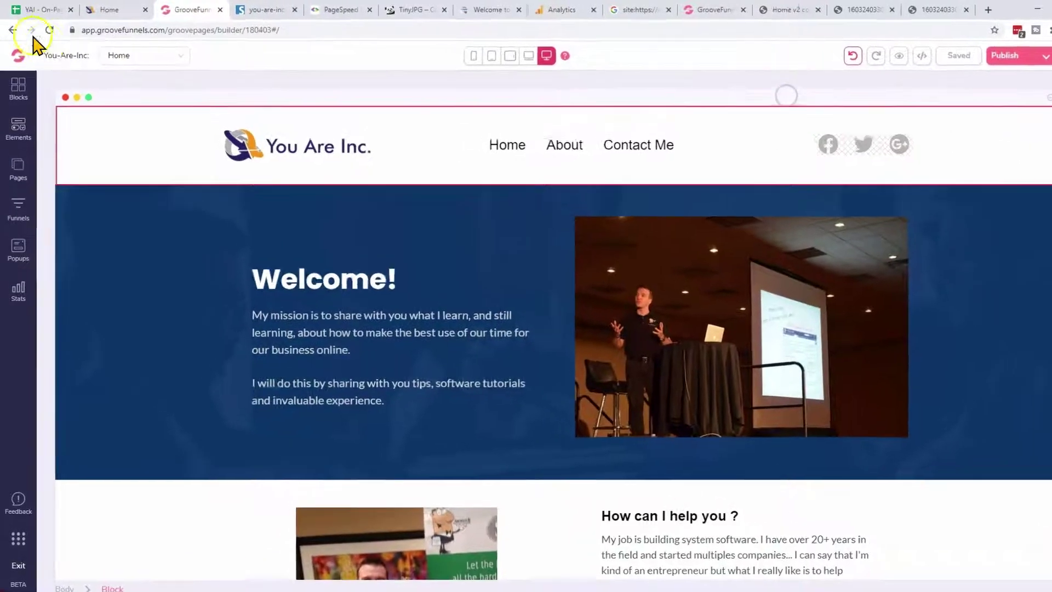
left_click(37, 9)
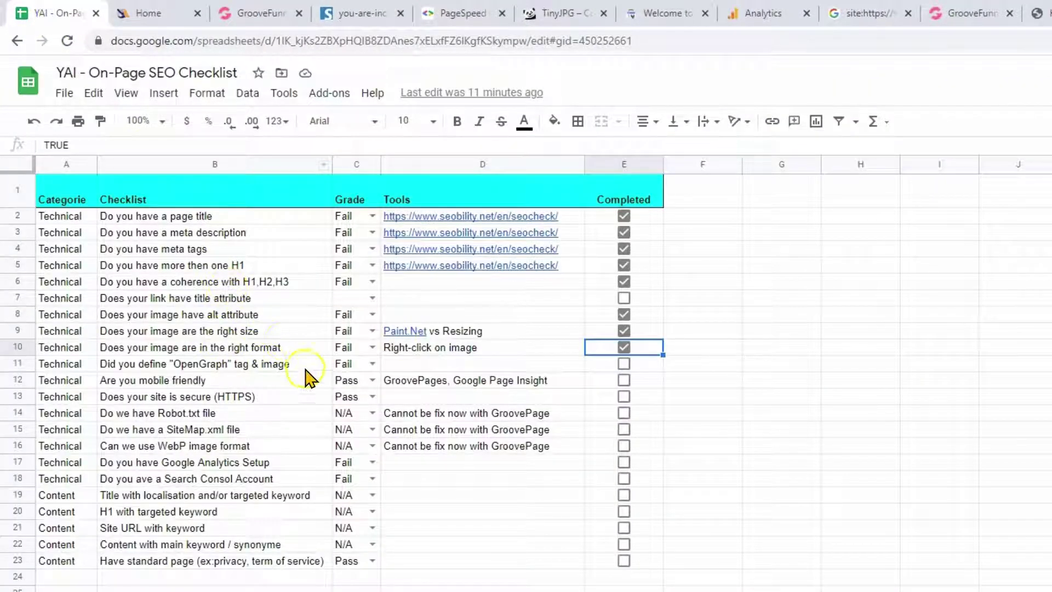
left_click(623, 364)
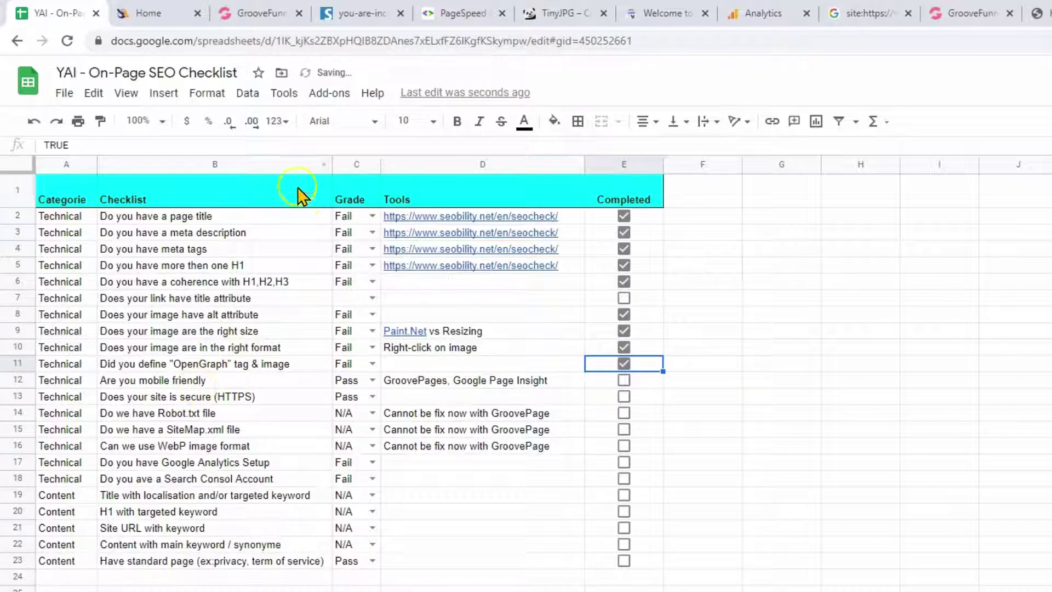
Return to GroovePages and preview the Home page at the laptop, tablet and mobile screen sizes
left_click(169, 15)
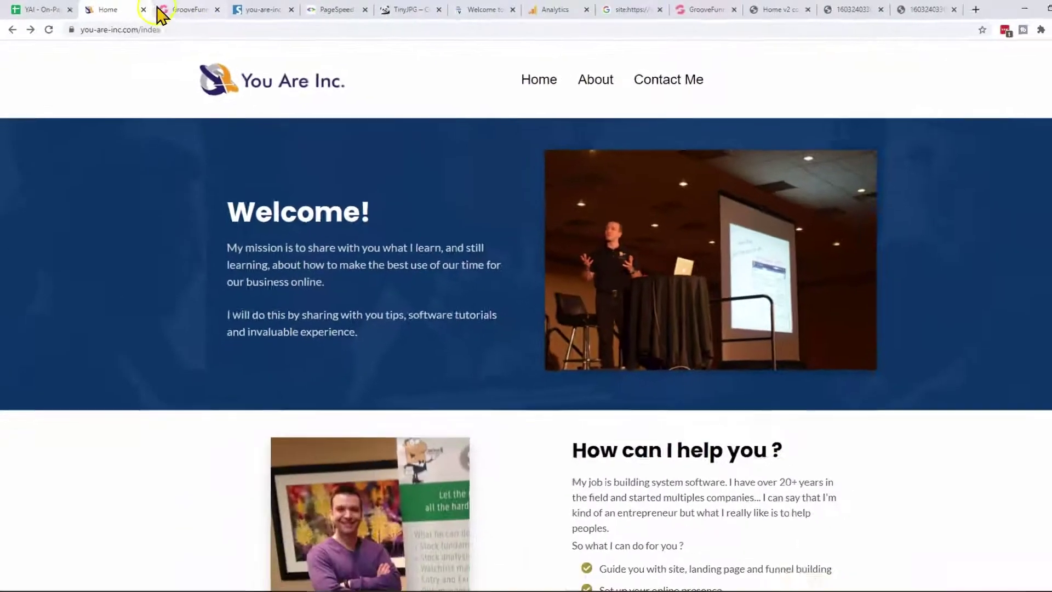
left_click(237, 14)
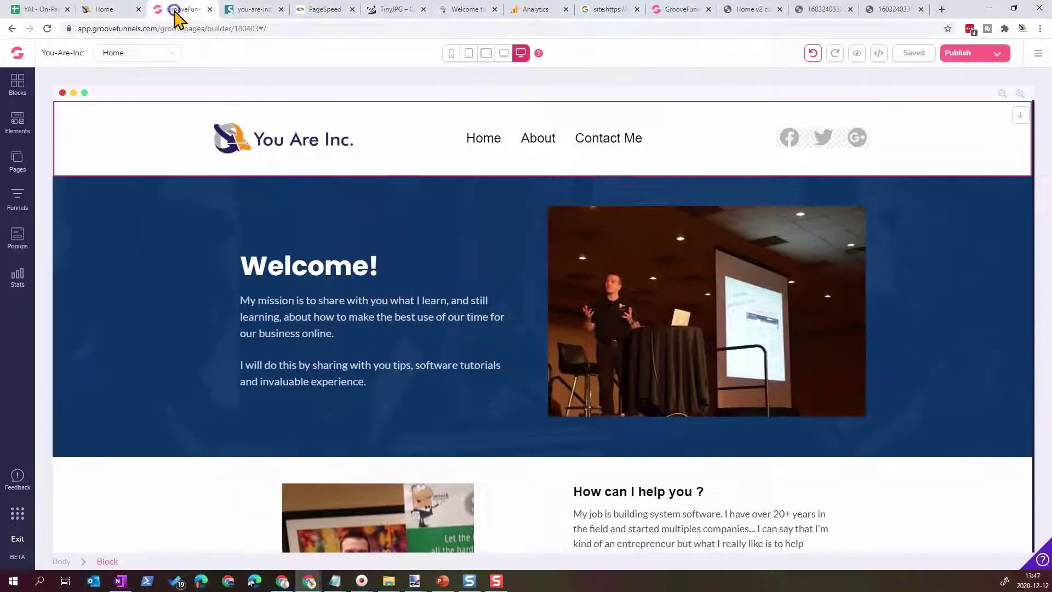
left_click(503, 55)
left_click(487, 55)
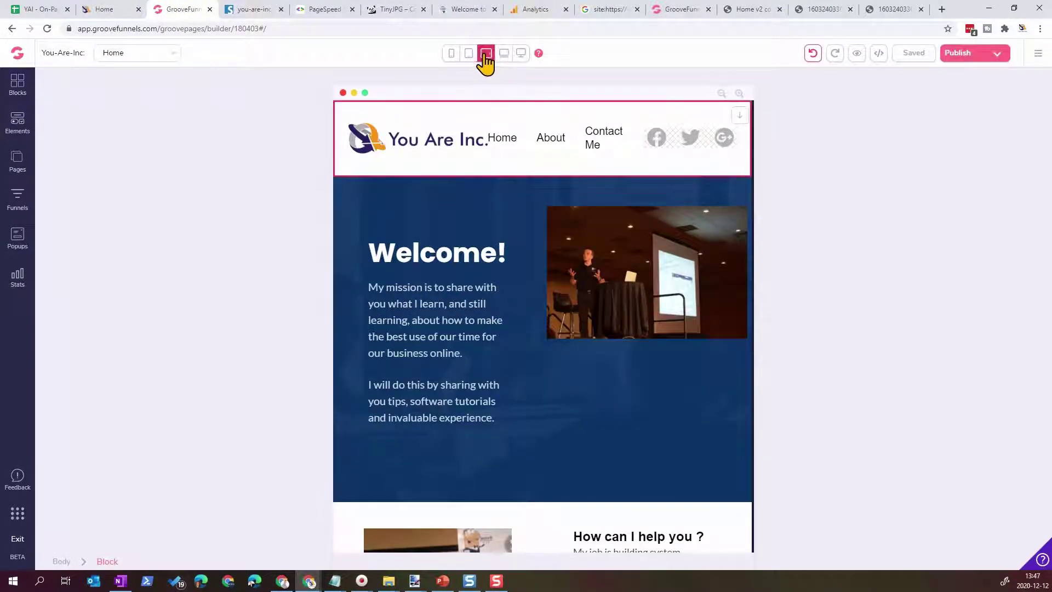
left_click(468, 55)
left_click(451, 54)
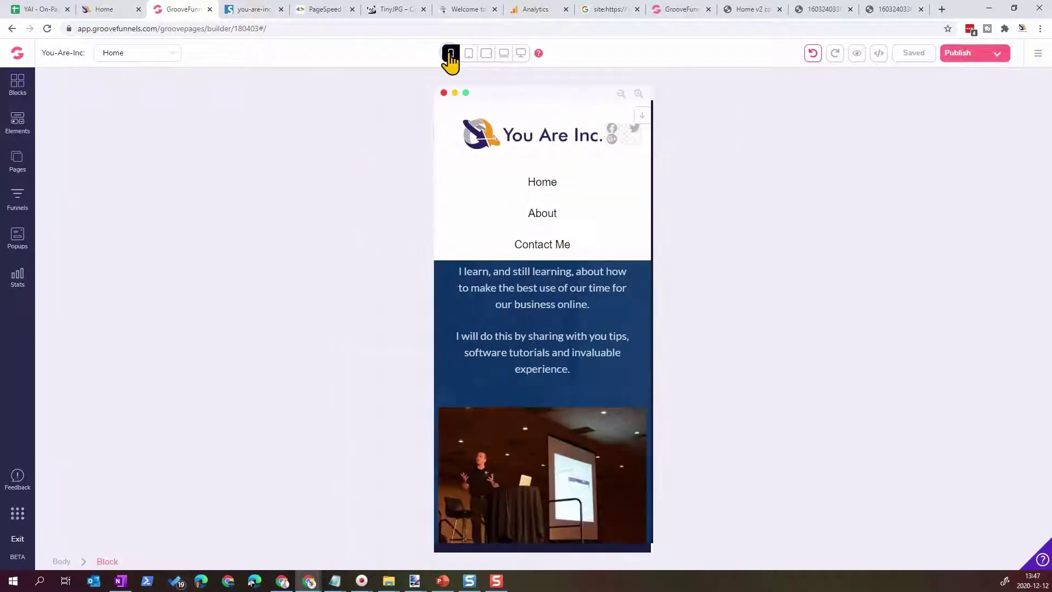
Examine the Home page's mobile layout from the header and menu down to the embedded video and footer
scroll(540, 296, "down", 2)
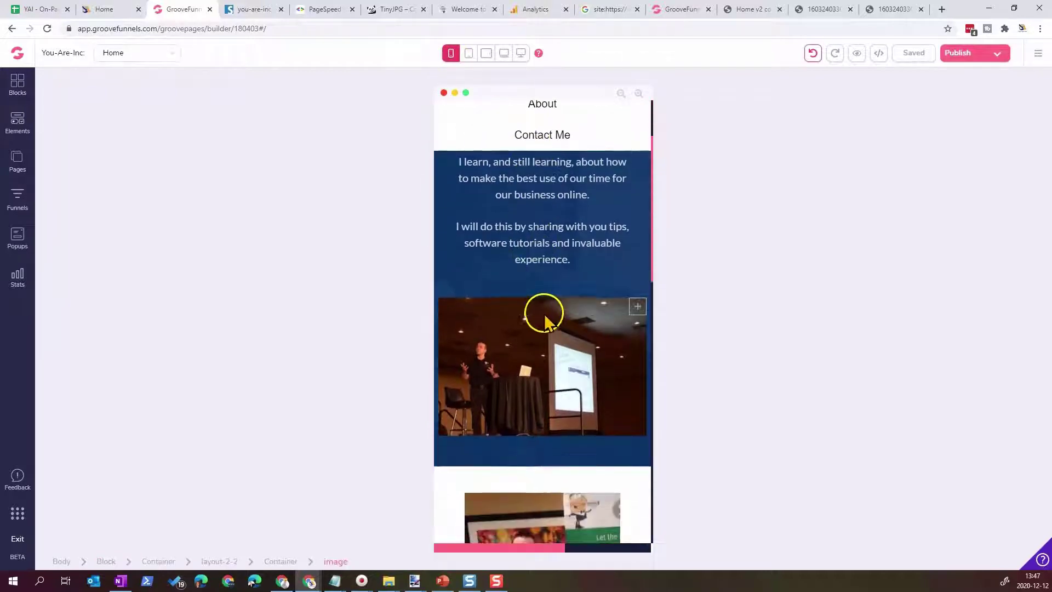
scroll(548, 230, "up", 2)
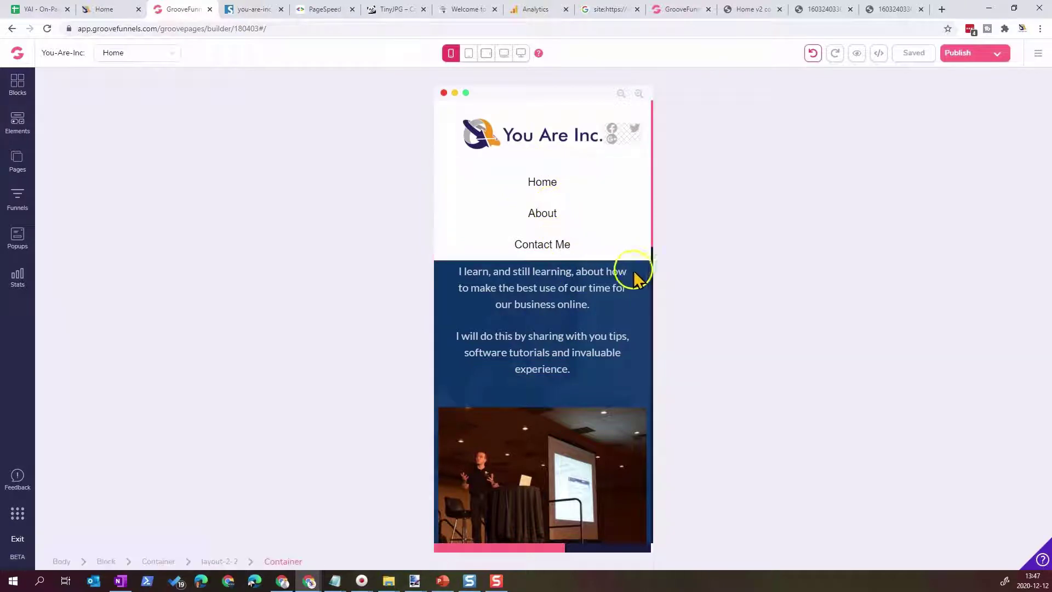
scroll(586, 289, "down", 8)
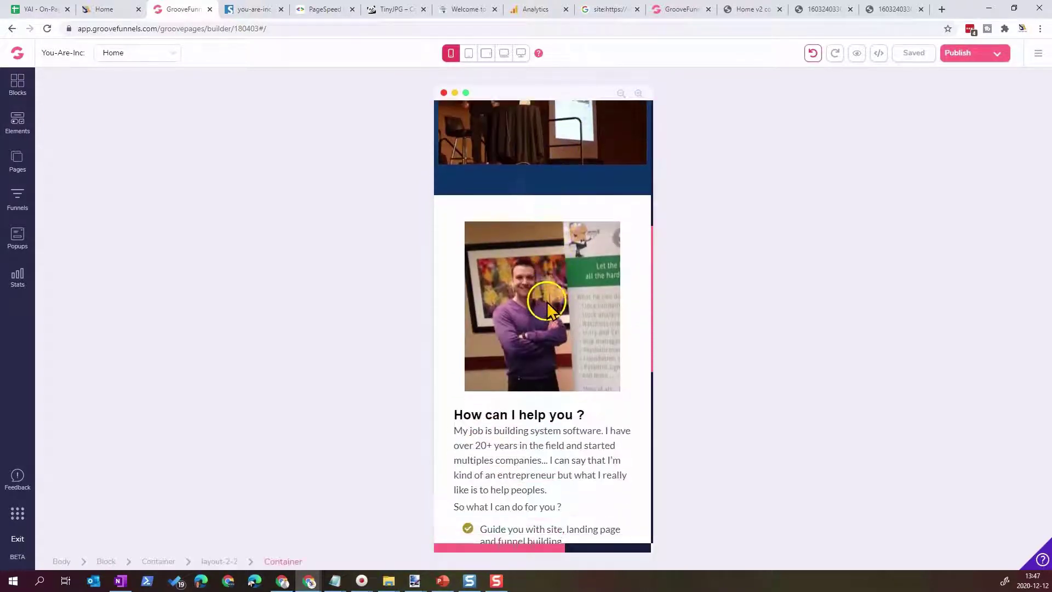
scroll(549, 326, "down", 9)
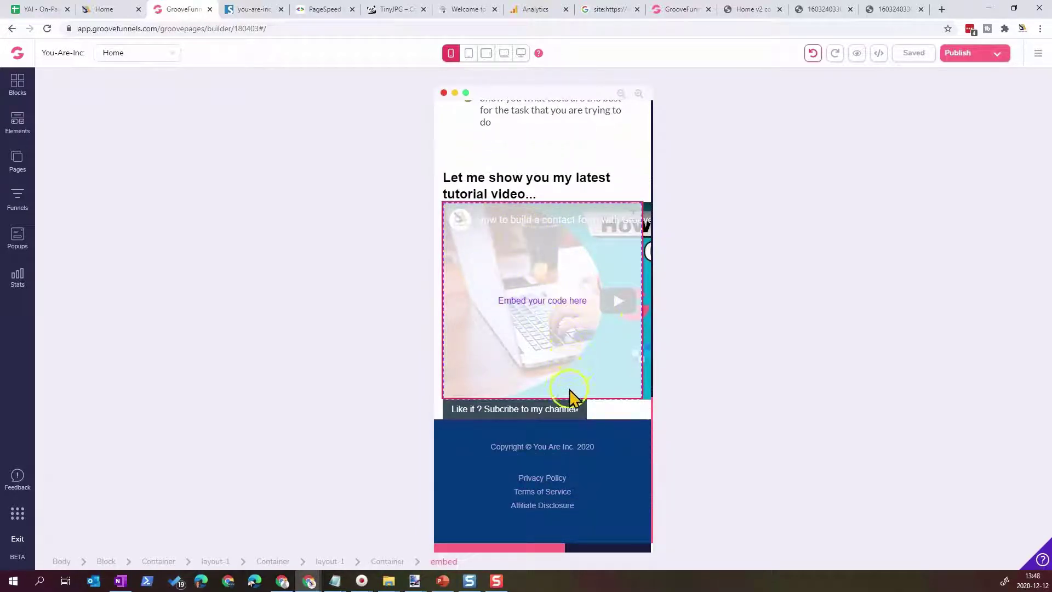
scroll(559, 356, "up", 10)
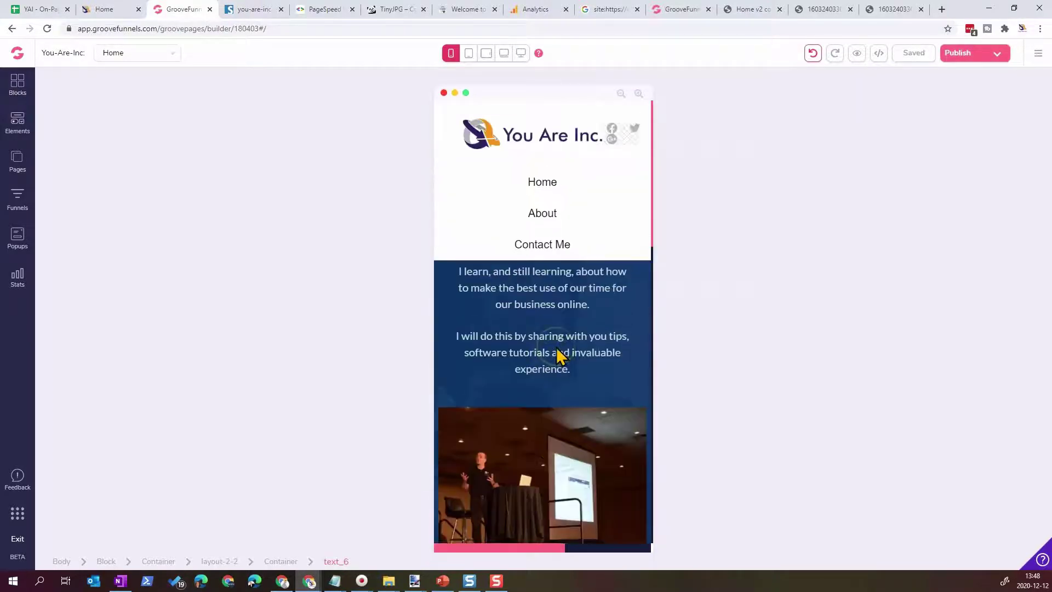
scroll(487, 150, "down", 10)
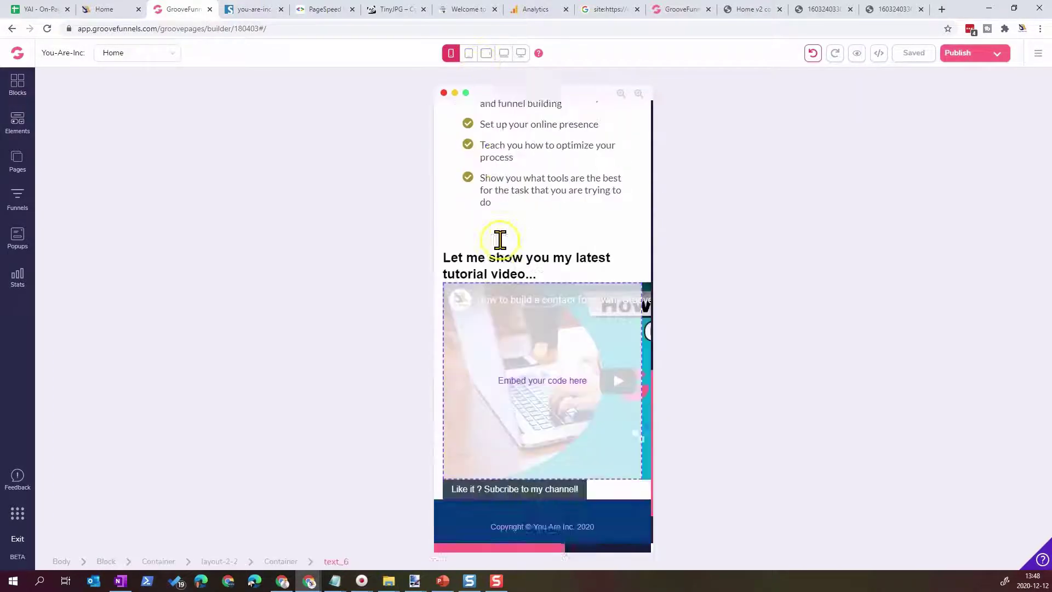
scroll(565, 249, "up", 3)
scroll(554, 265, "down", 3)
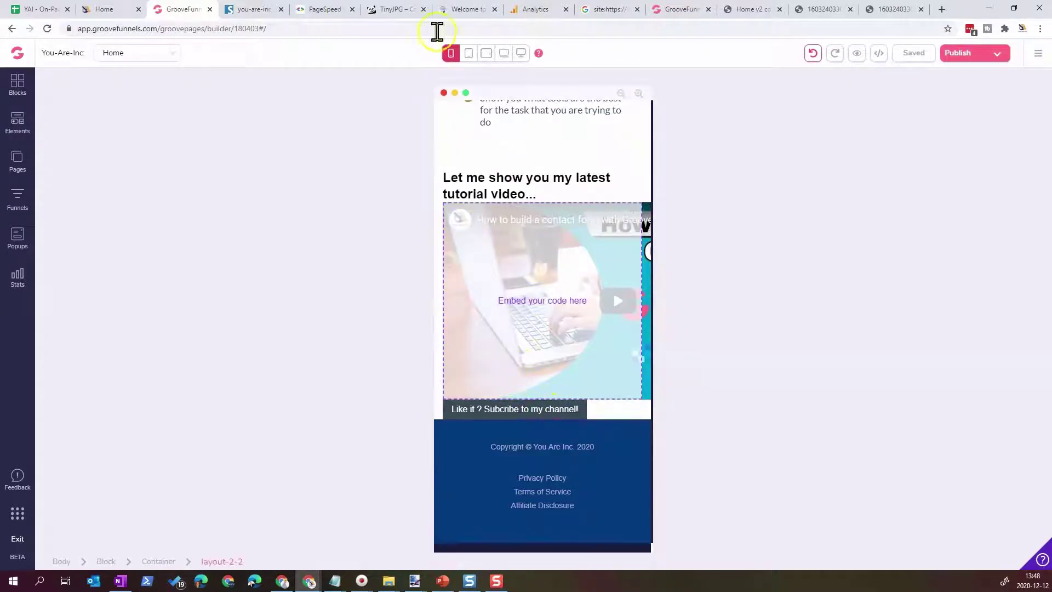
Preview the lower part of the Home page at landscape tablet, laptop and desktop sizes, checking the footer and subscribe button
left_click(486, 53)
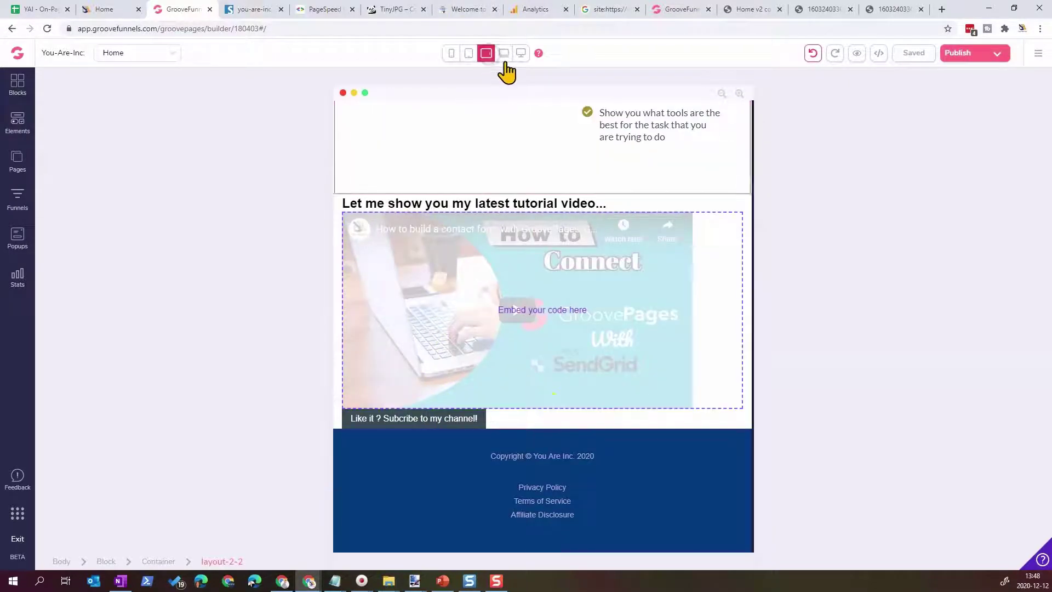
left_click(504, 53)
left_click(522, 53)
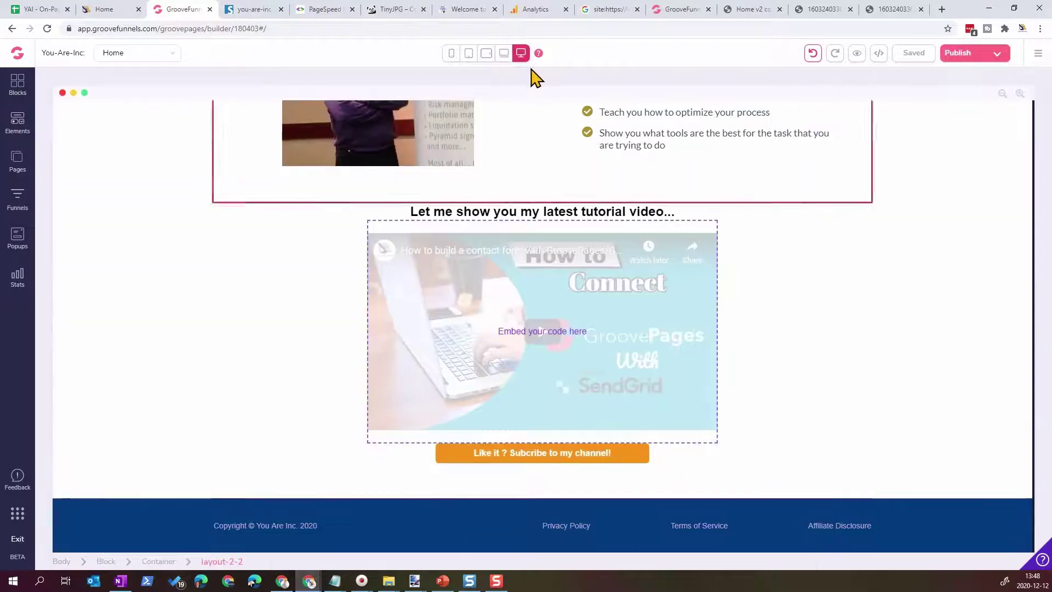
left_click(630, 529)
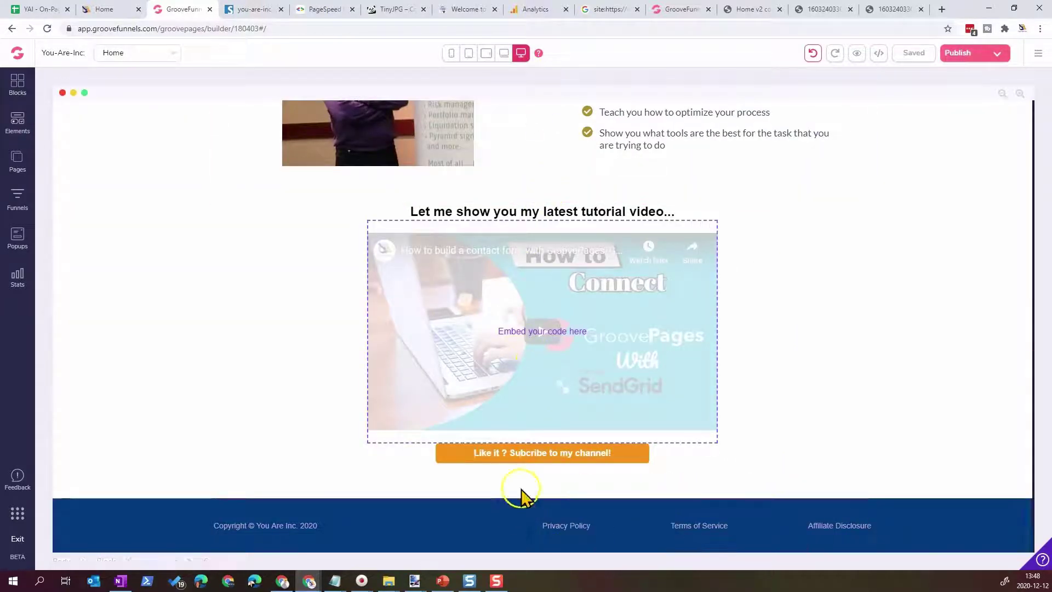
left_click(512, 465)
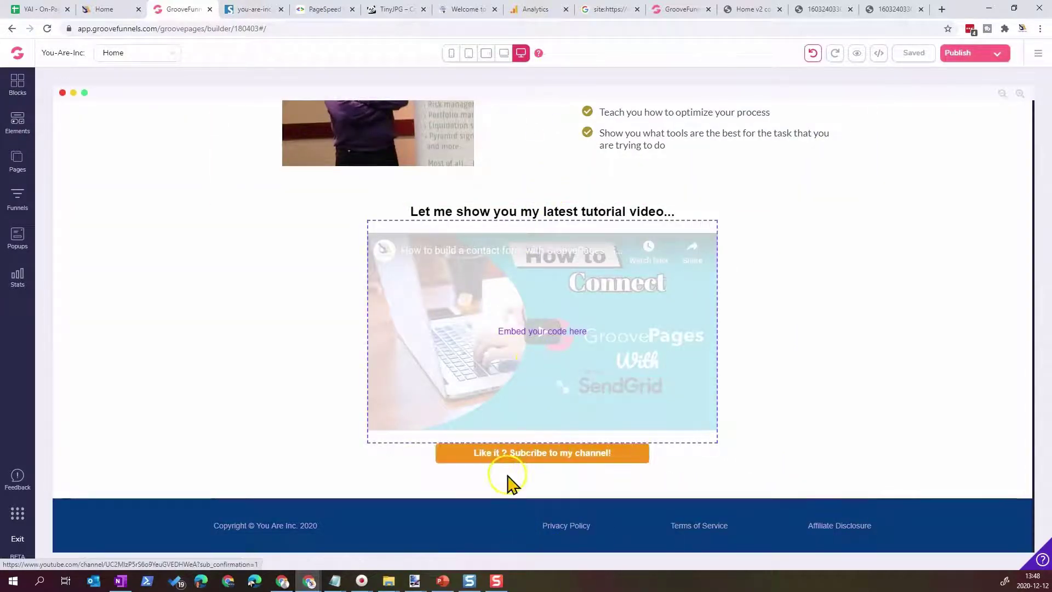
Compare the tutorial video section across the laptop, desktop, mobile and tablet layouts, ending in the desktop layout
left_click(503, 54)
left_click(508, 54)
left_click(519, 53)
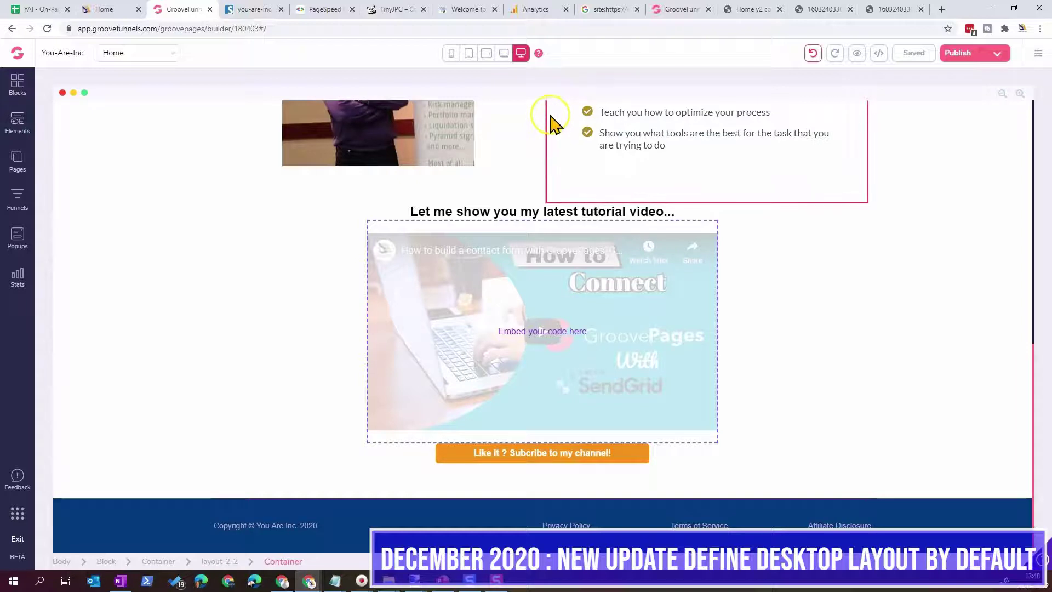
left_click(446, 53)
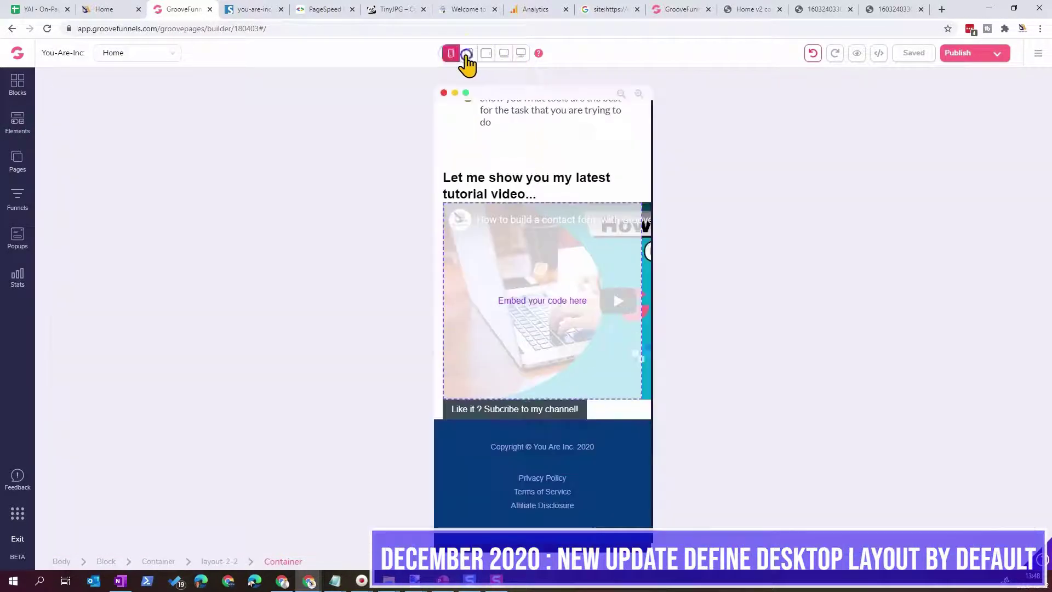
left_click(469, 53)
left_click(520, 53)
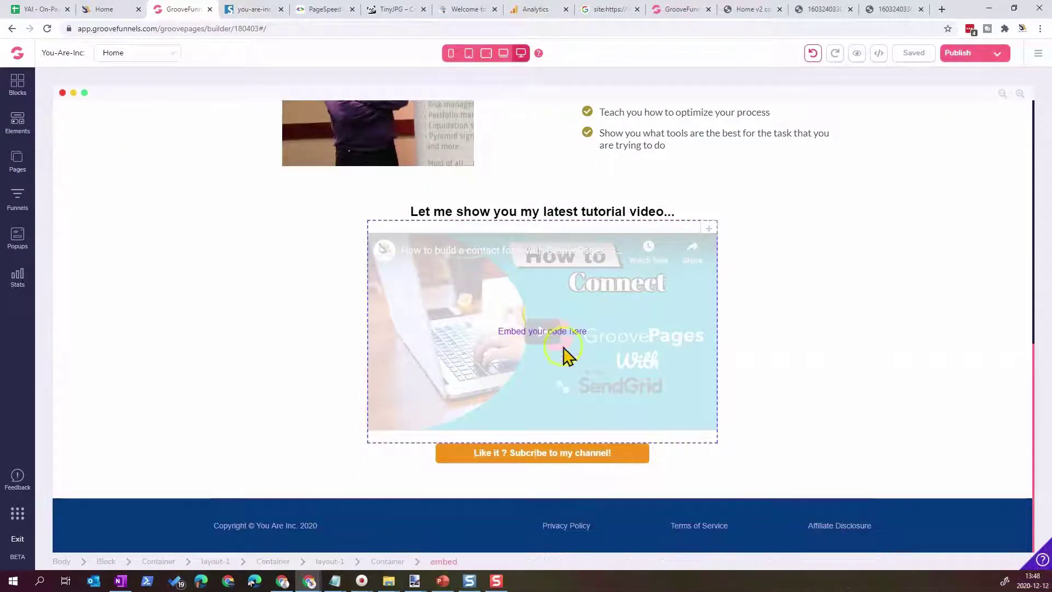
Compare the styling and alignment of the subscribe button and video between the desktop and laptop layouts
left_click(619, 460)
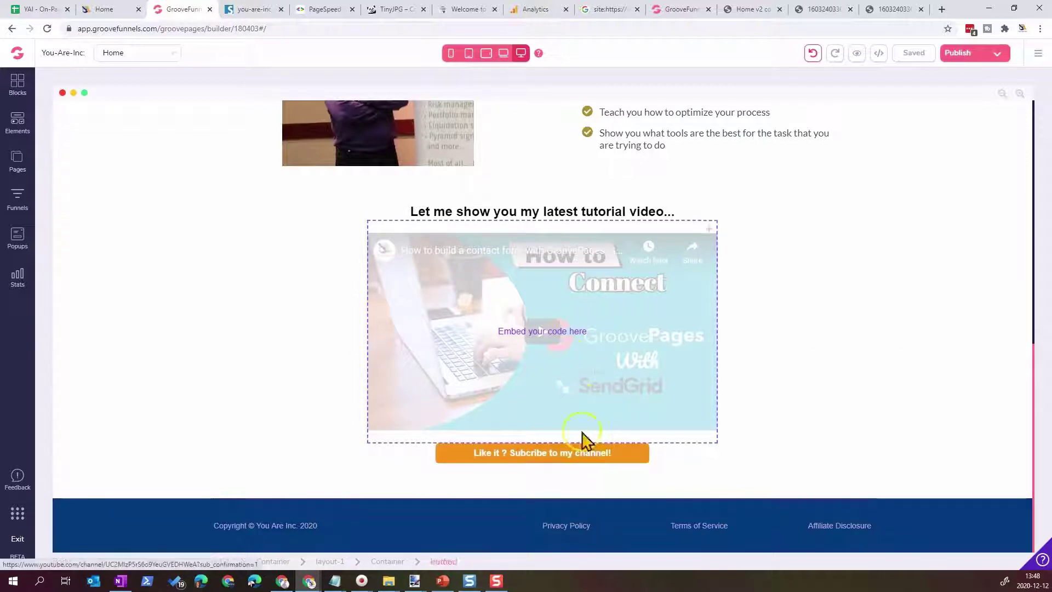
left_click(502, 53)
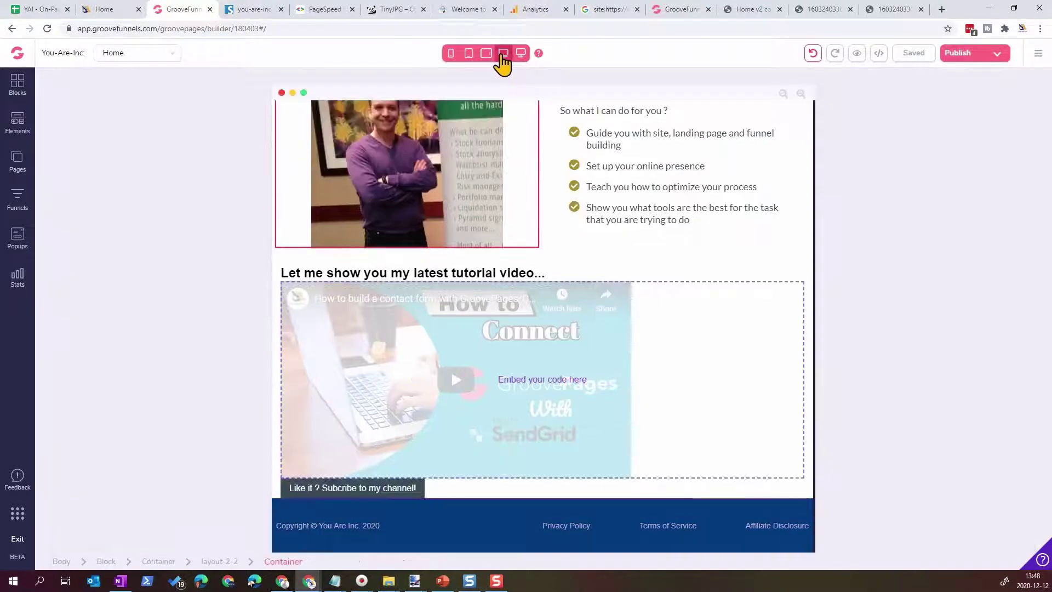
left_click(355, 454)
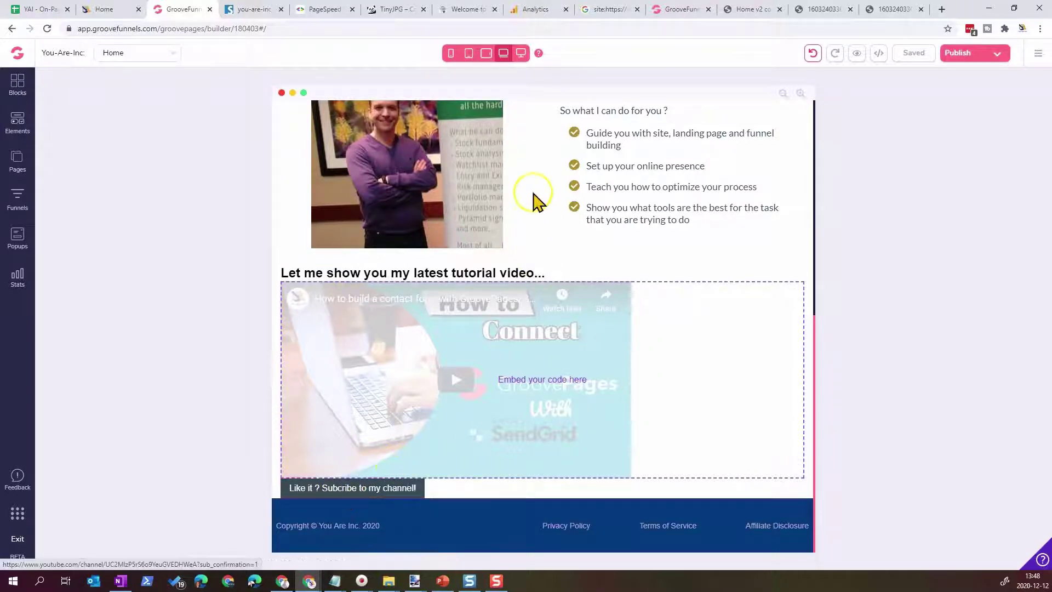
left_click(519, 54)
left_click(527, 435)
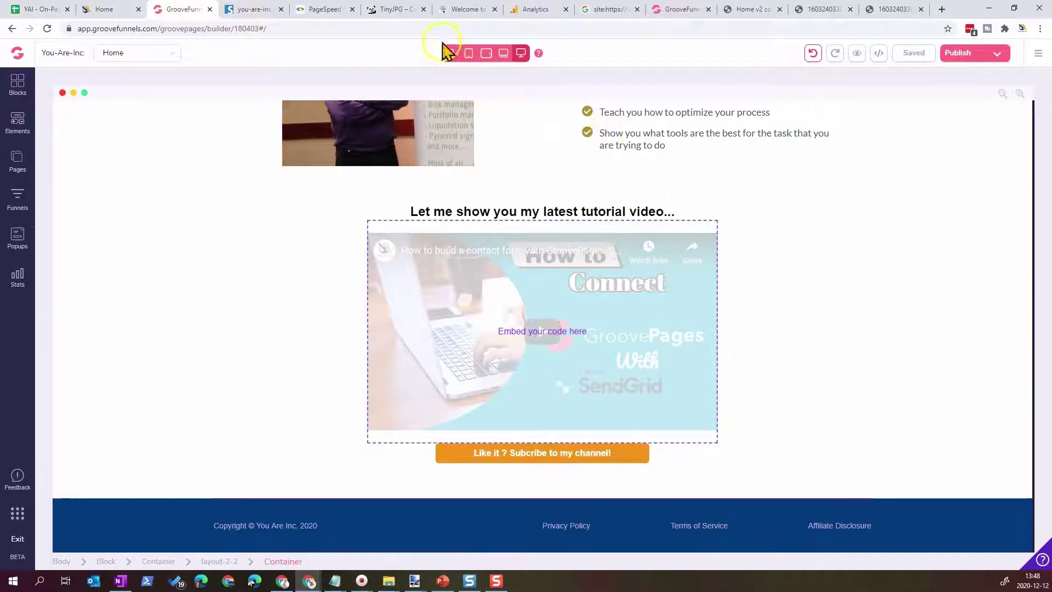
left_click(314, 12)
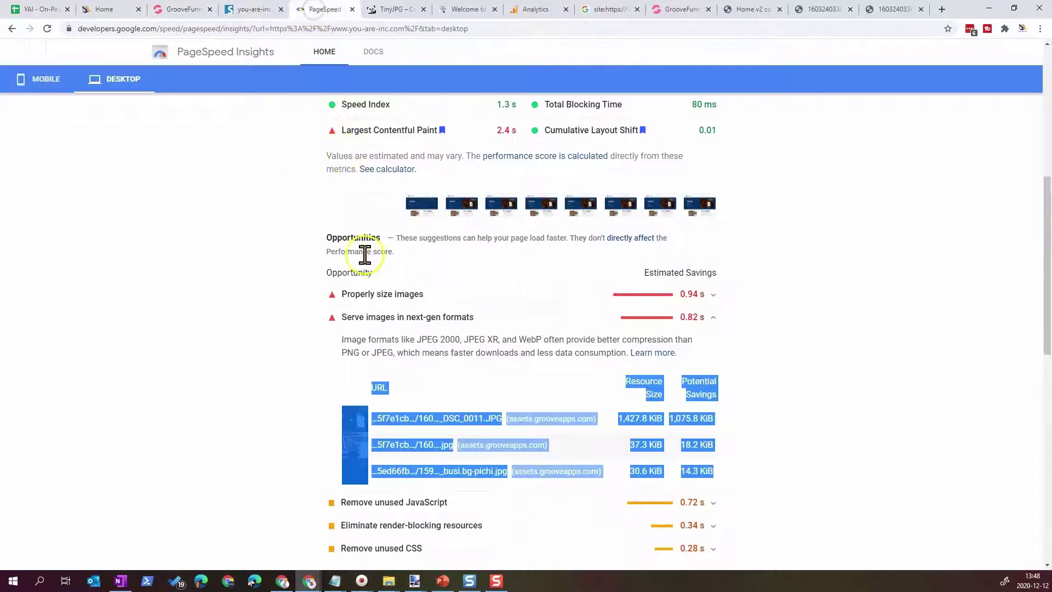
scroll(365, 255, "up", 7)
left_click(43, 140)
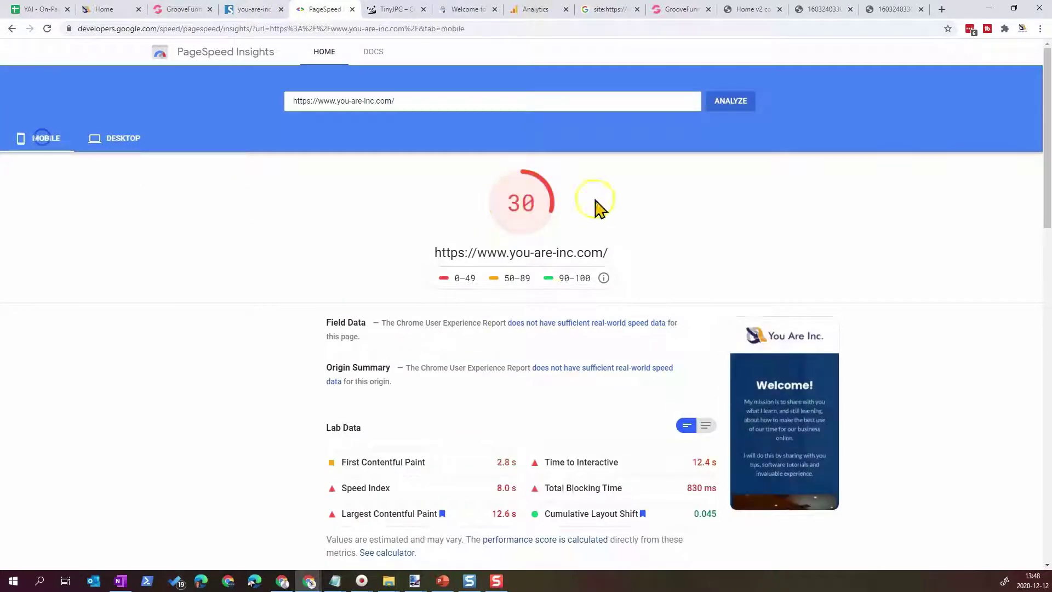
scroll(636, 388, "down", 8)
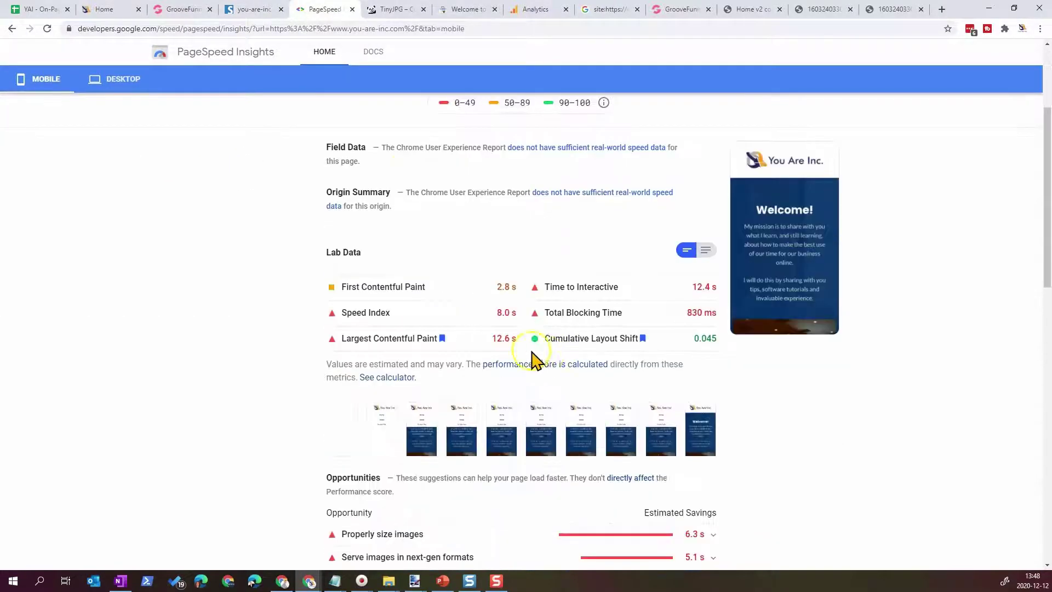
scroll(557, 455, "up", 8)
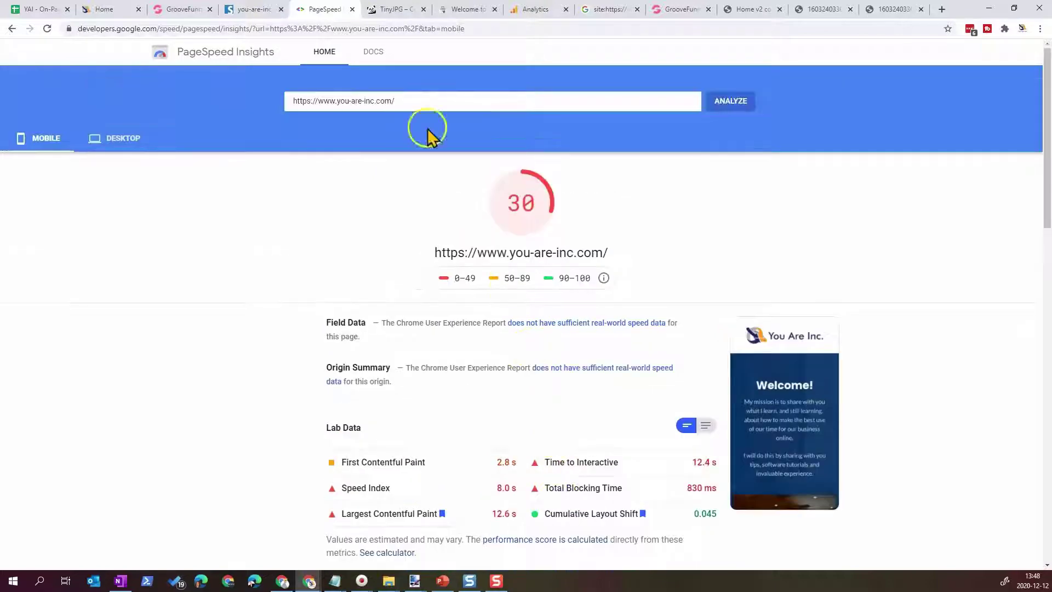
Mark the mobile friendly, HTTPS and standard page items as completed in the SEO checklist, then highlight the Google Analytics and Search Console rows
left_click(252, 10)
left_click(62, 10)
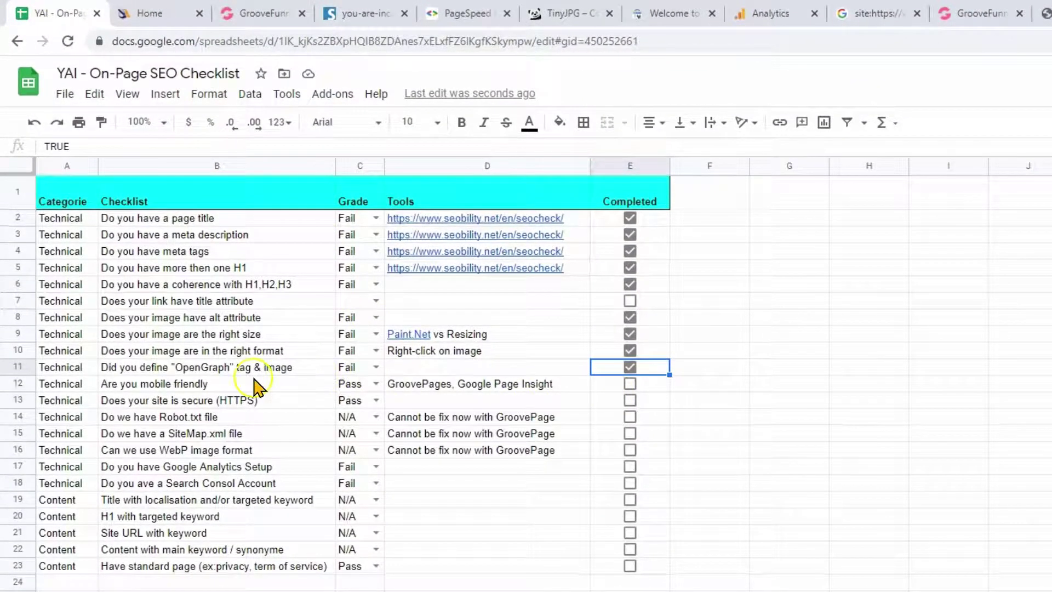
left_click(631, 384)
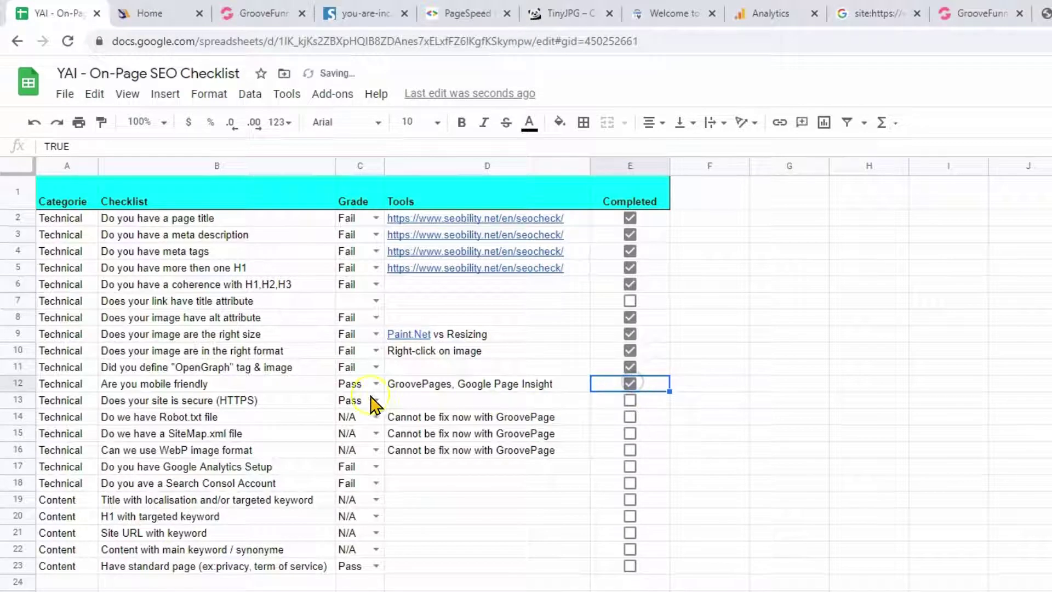
left_click(638, 400)
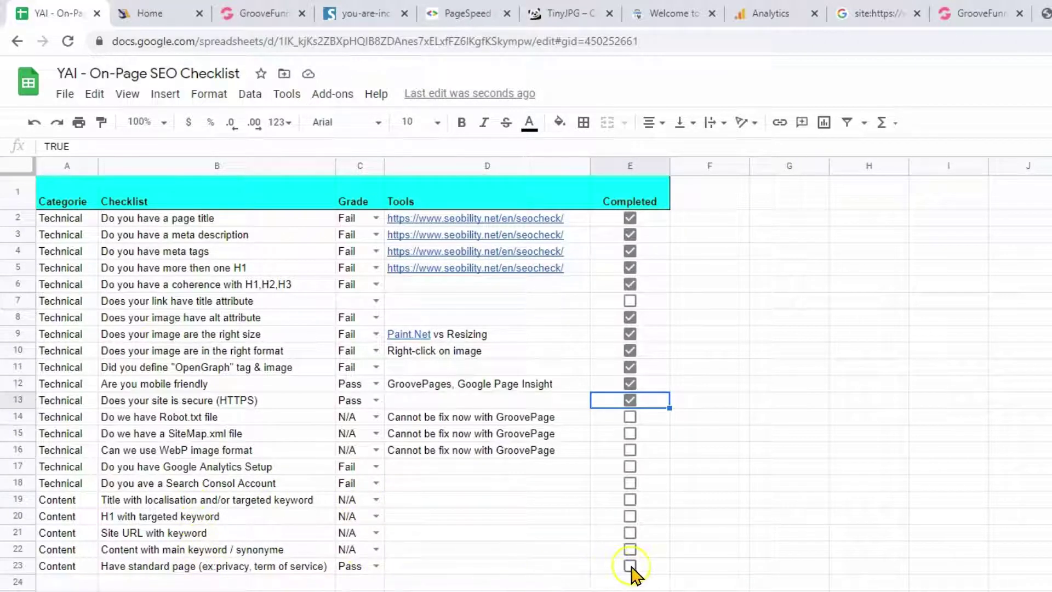
left_click(630, 566)
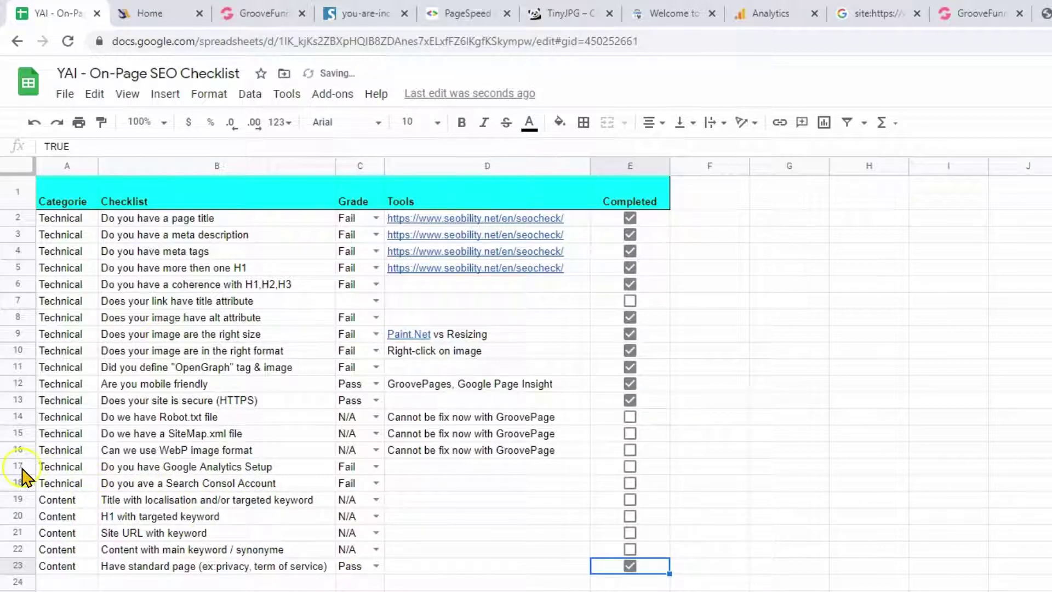
left_click_drag(22, 470, 22, 483)
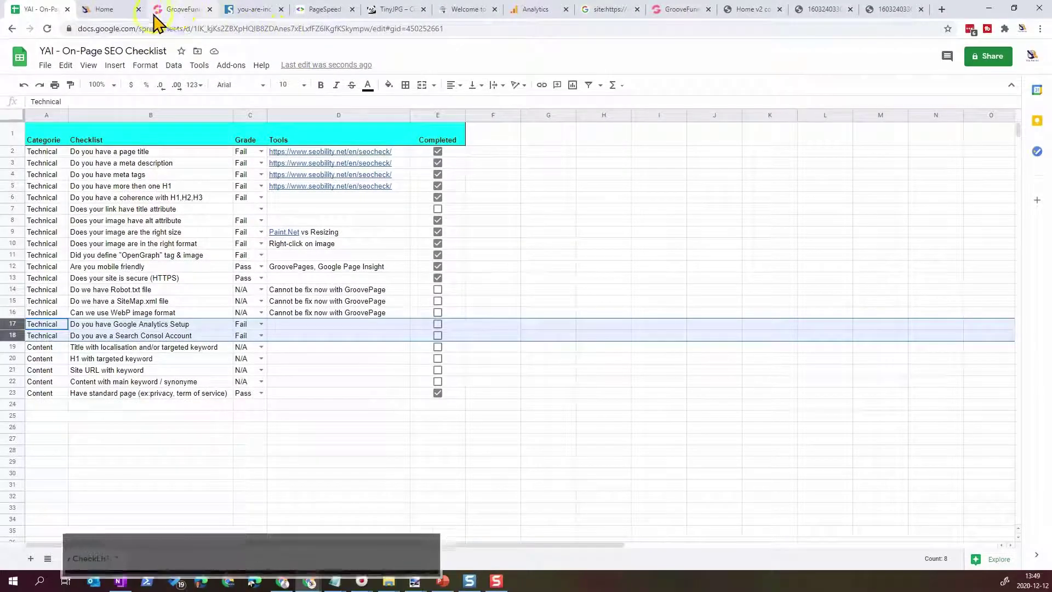
Remove the existing Google Analytics global site tag from the head code include in the GroovePages site settings
left_click(107, 10)
left_click(174, 12)
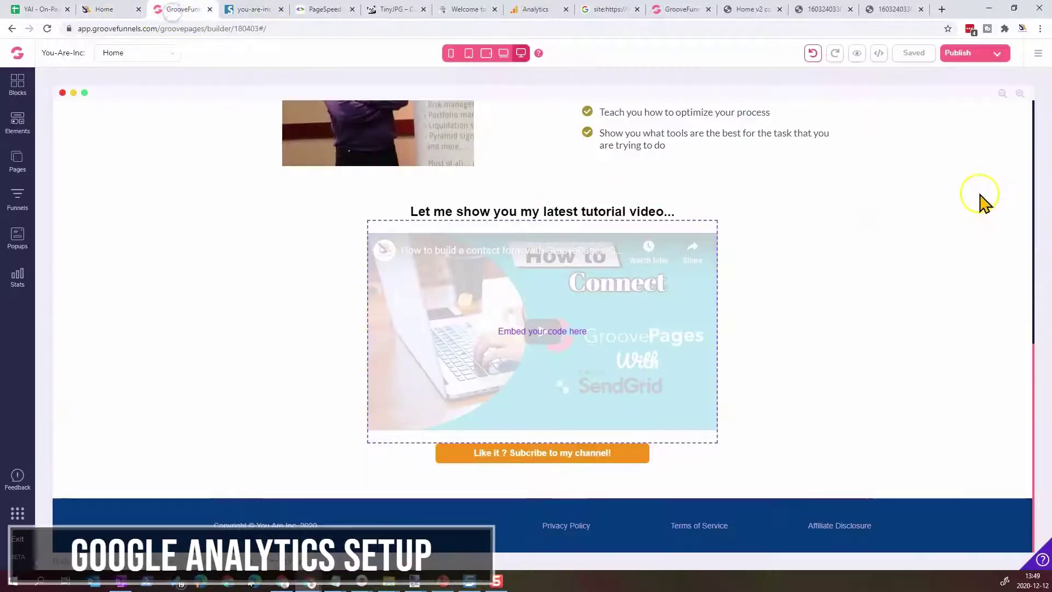
left_click(1039, 53)
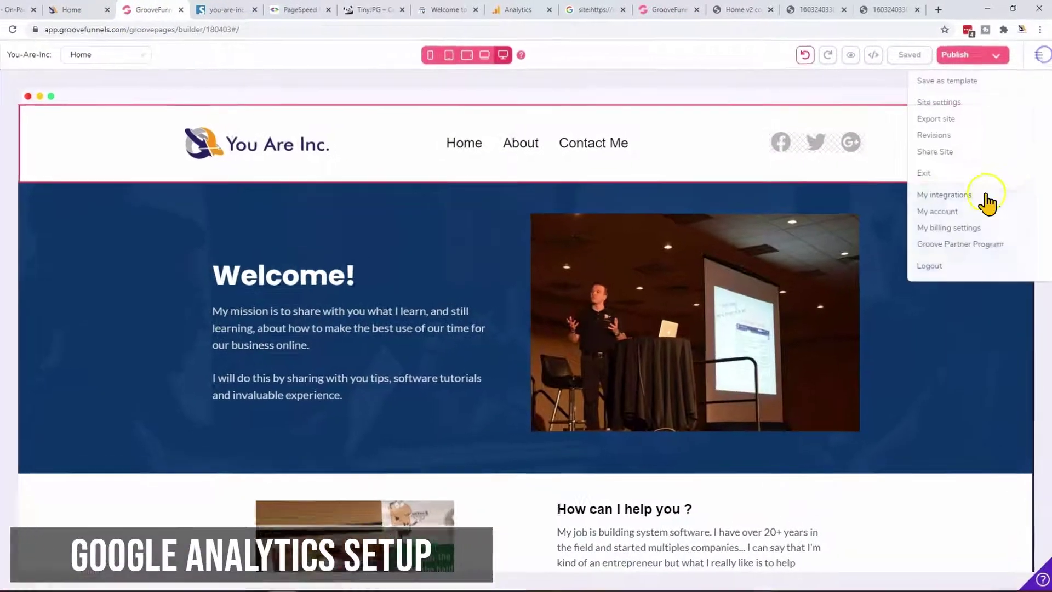
left_click(925, 131)
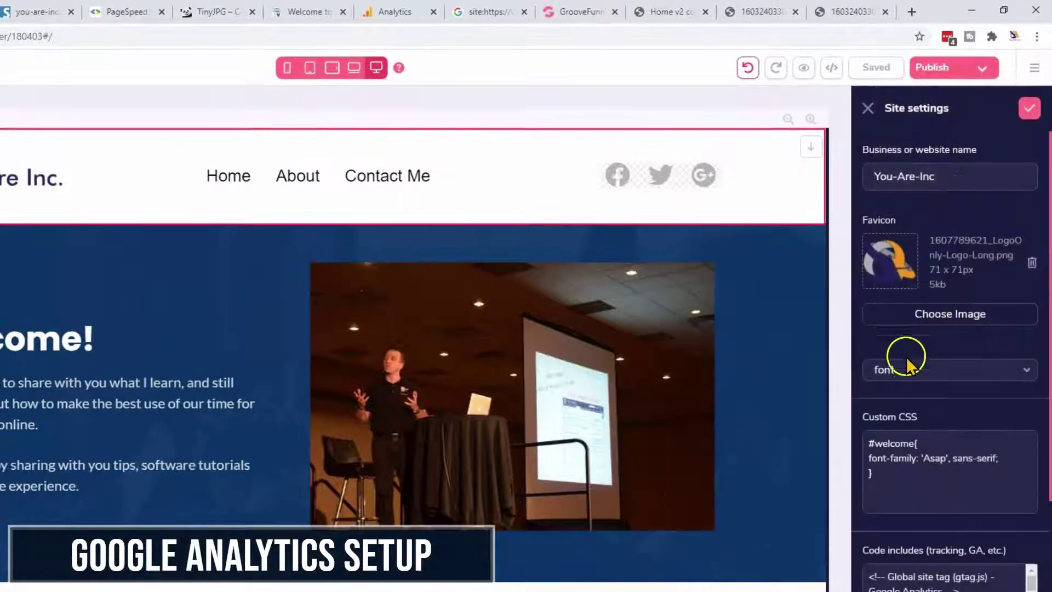
scroll(915, 455, "down", 3)
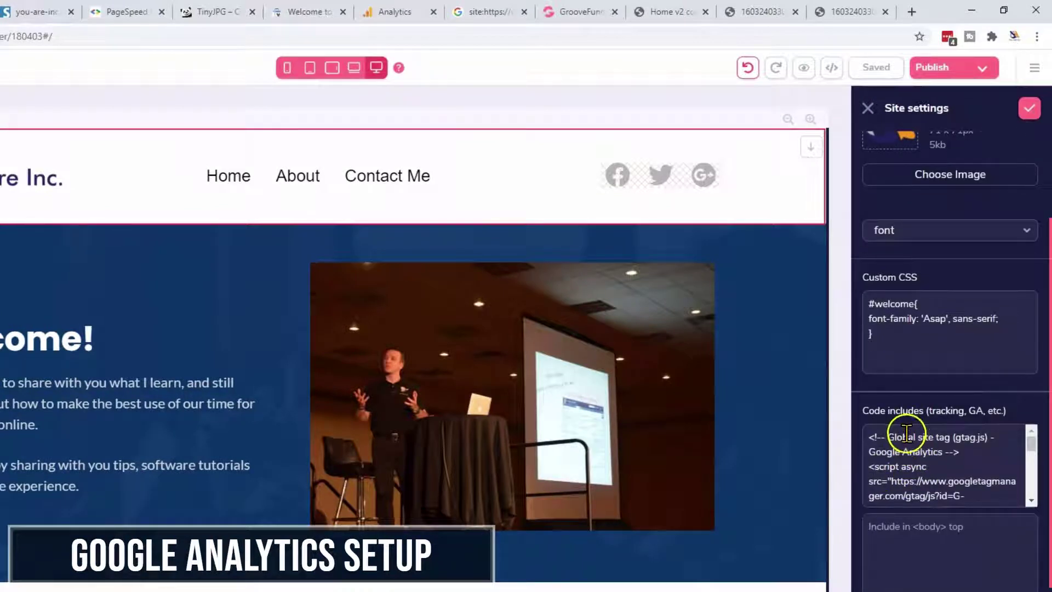
left_click_drag(1035, 444, 841, 398)
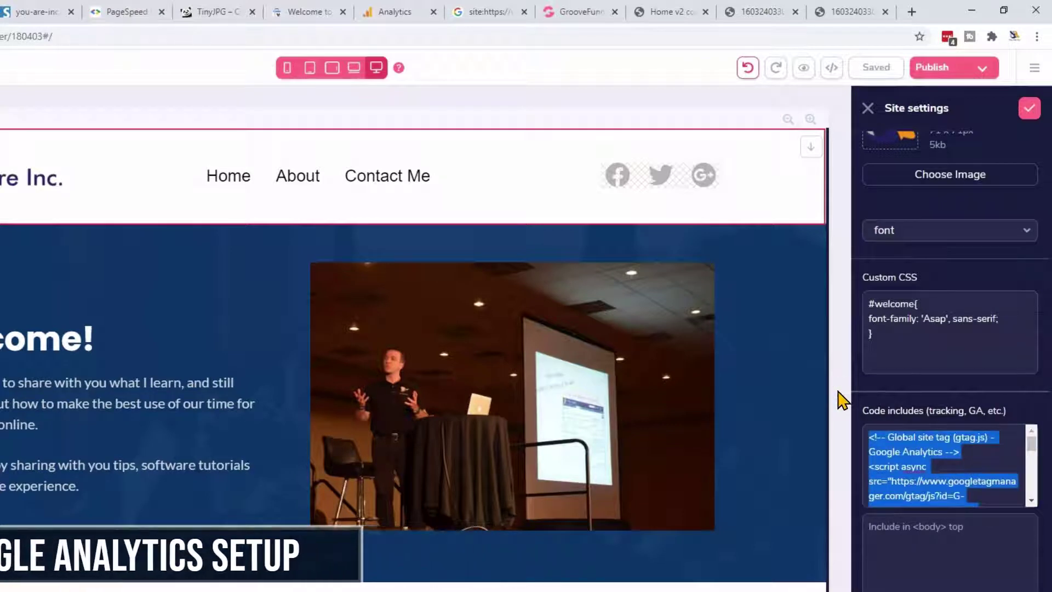
key("Delete")
Delete the #welcome font rule from the site's custom CSS, then save and close the site settings
scroll(916, 435, "down", 4)
scroll(924, 436, "up", 6)
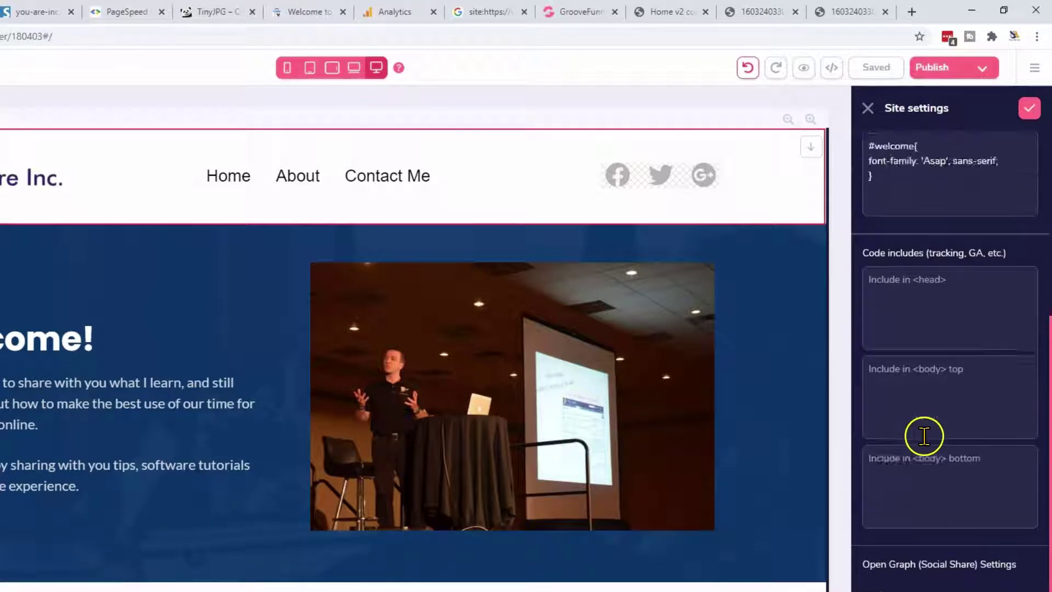
left_click_drag(903, 479, 853, 432)
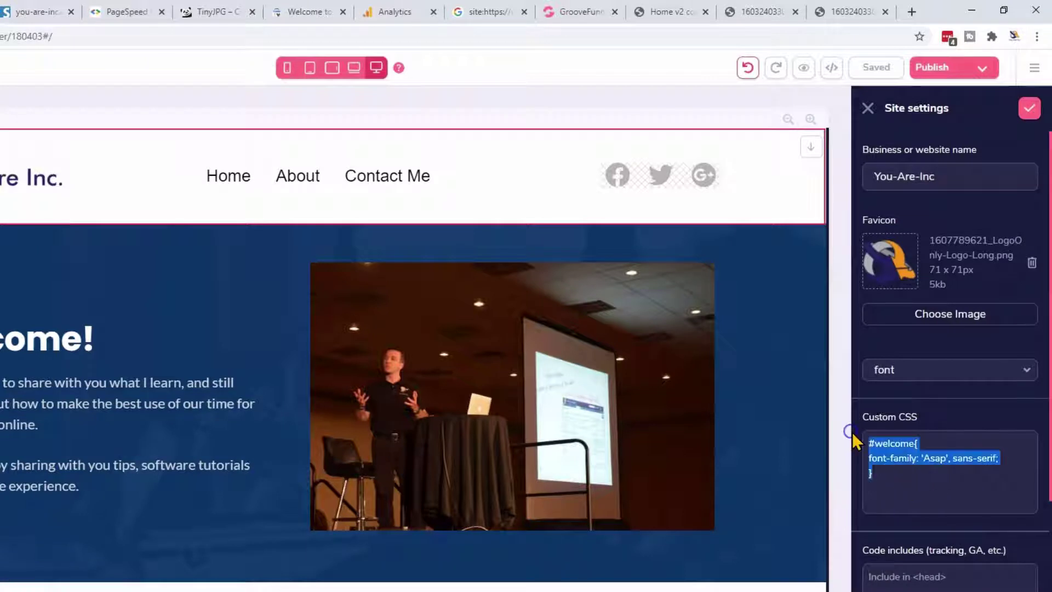
key("Delete")
scroll(871, 452, "down", 7)
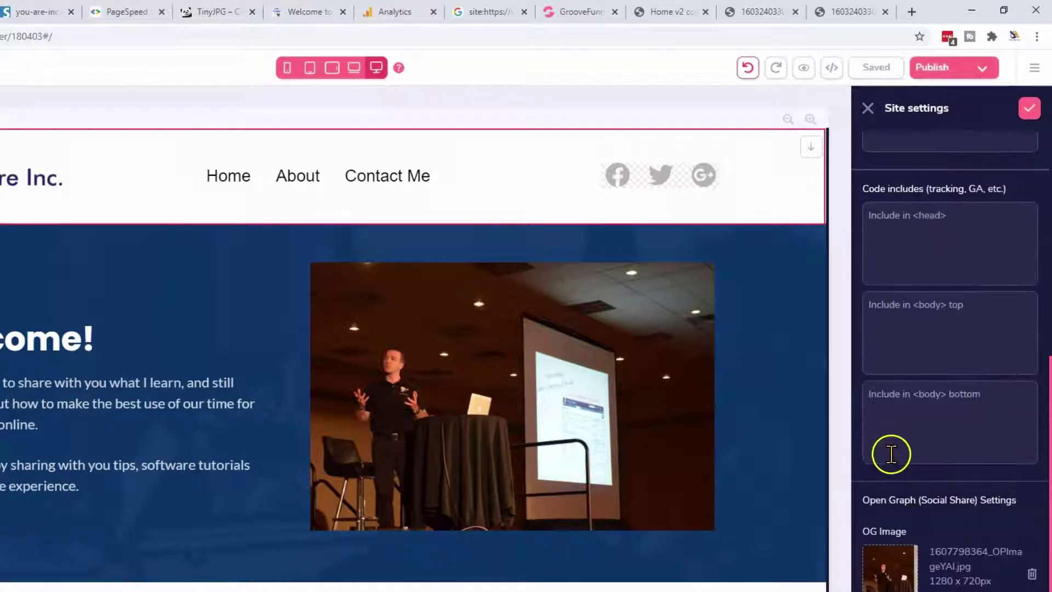
scroll(902, 465, "up", 7)
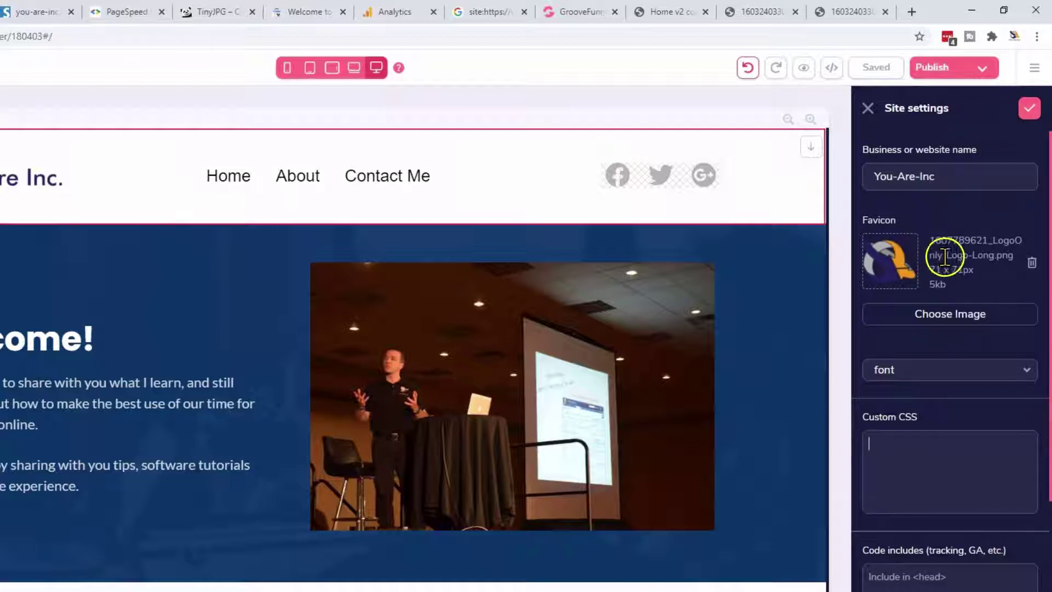
left_click(1031, 108)
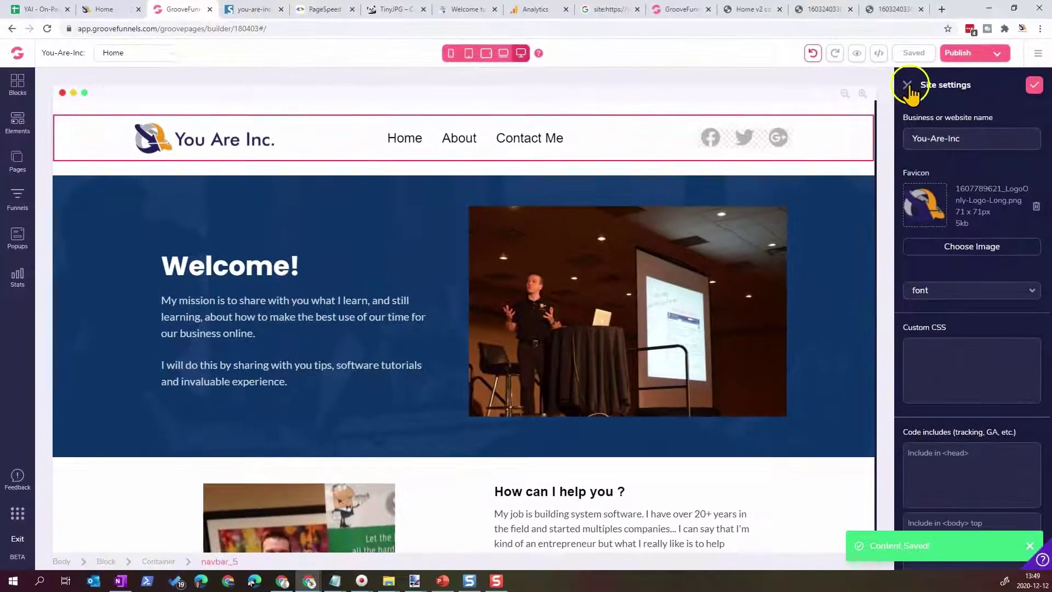
left_click(904, 87)
Switch to Google Analytics and check which Google account is signed in
left_click(784, 105)
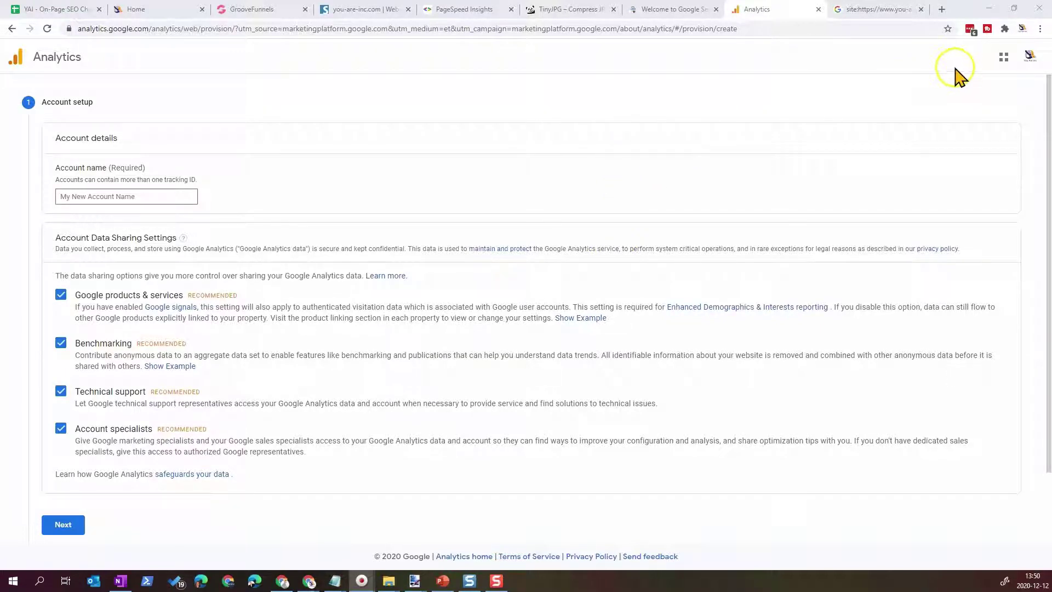
left_click(1030, 57)
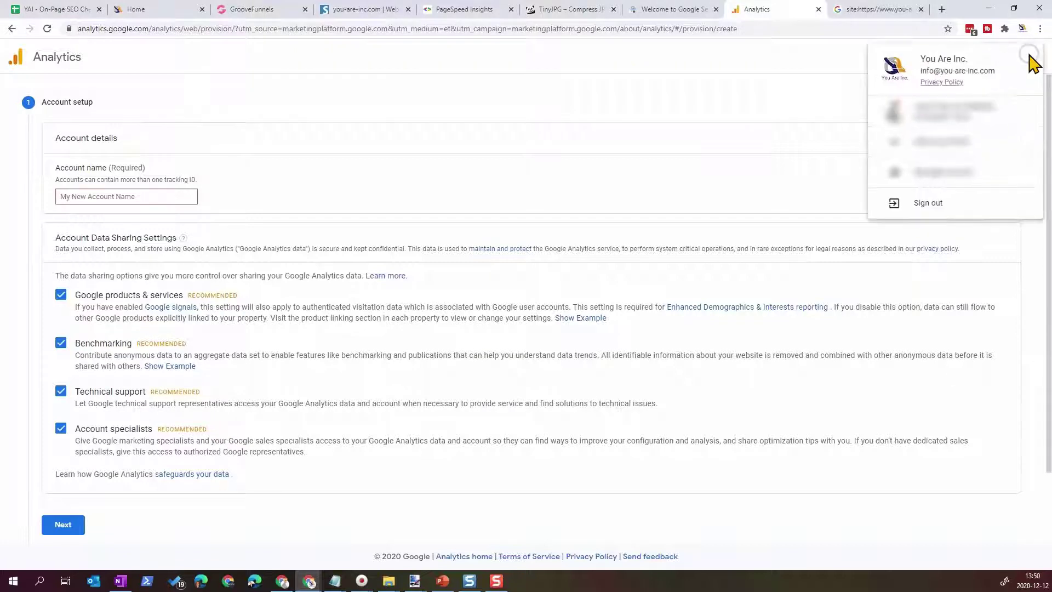
left_click(840, 66)
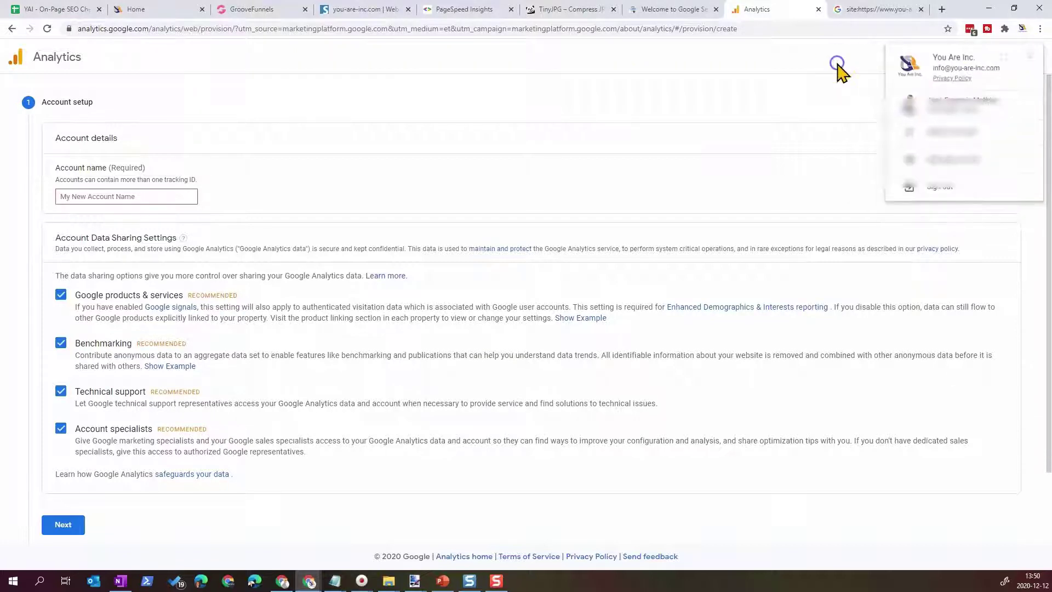
Search Google for "analytics" and open the Google Analytics site from the results
left_click(144, 31)
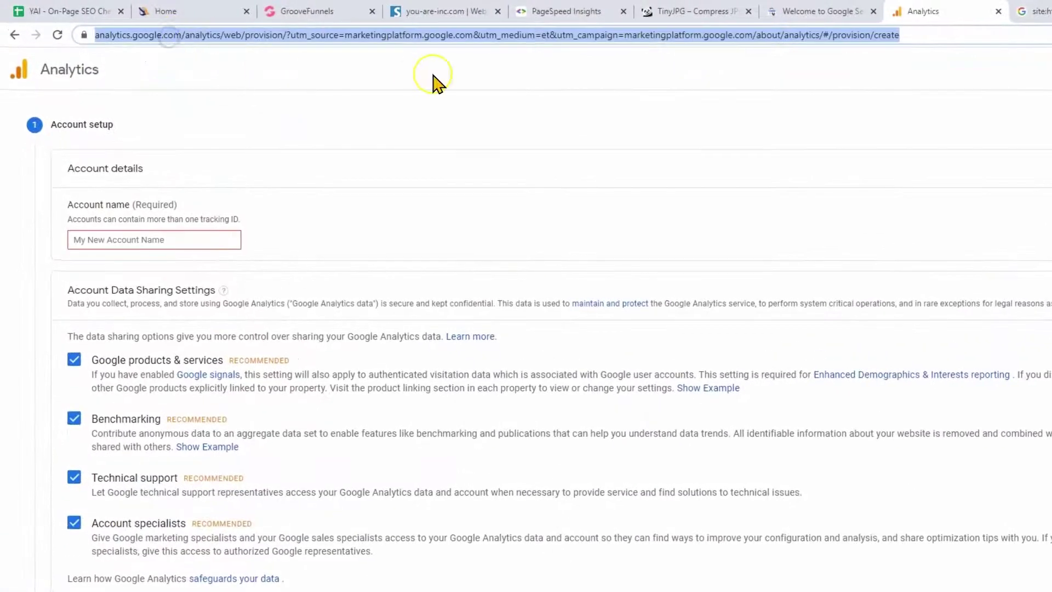
type("google.com")
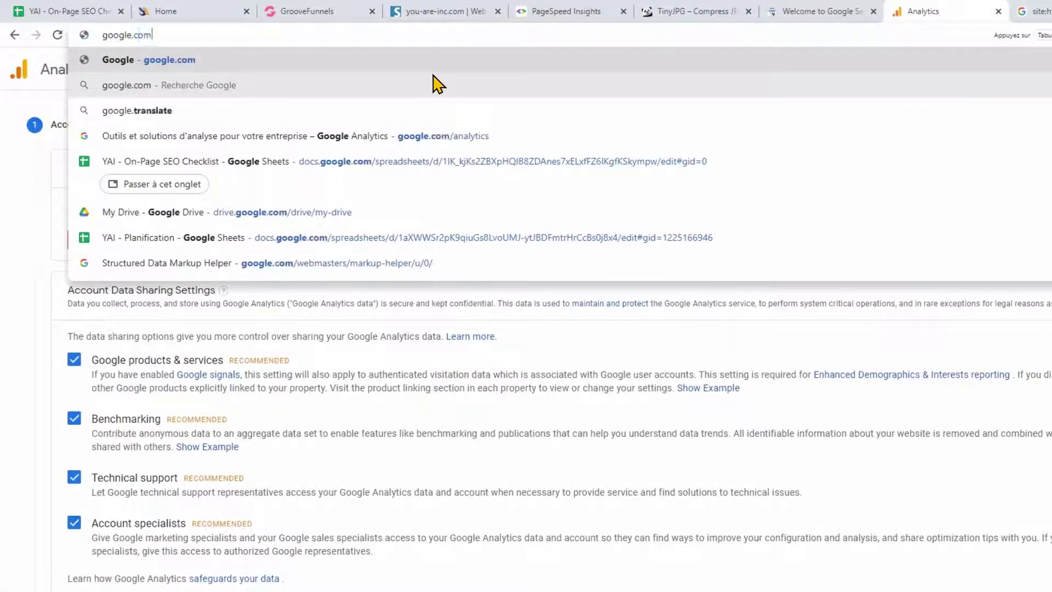
key("Tab")
type("analt")
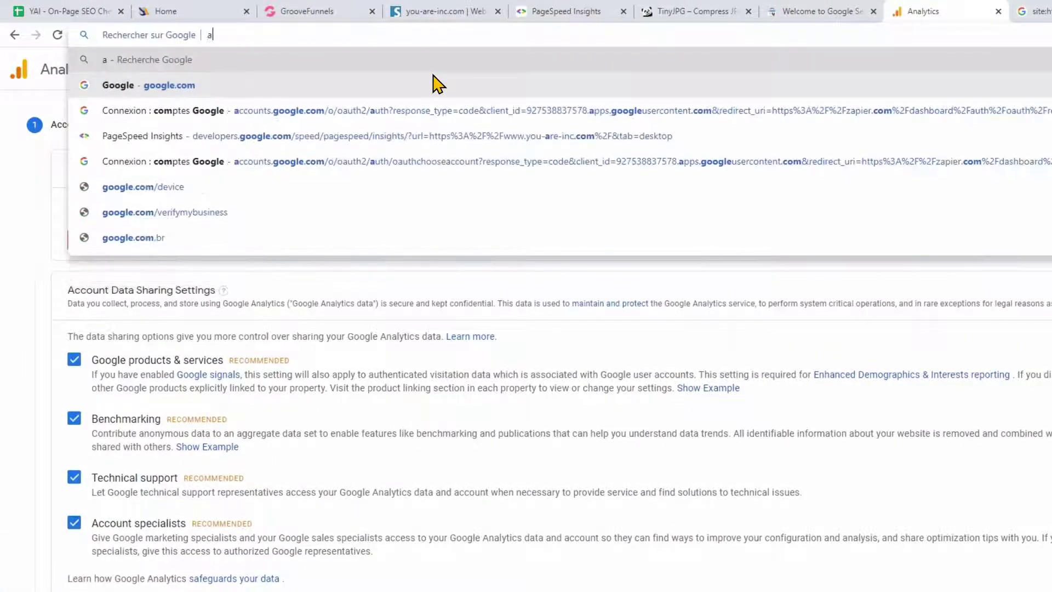
key("BackSpace")
type("ytics")
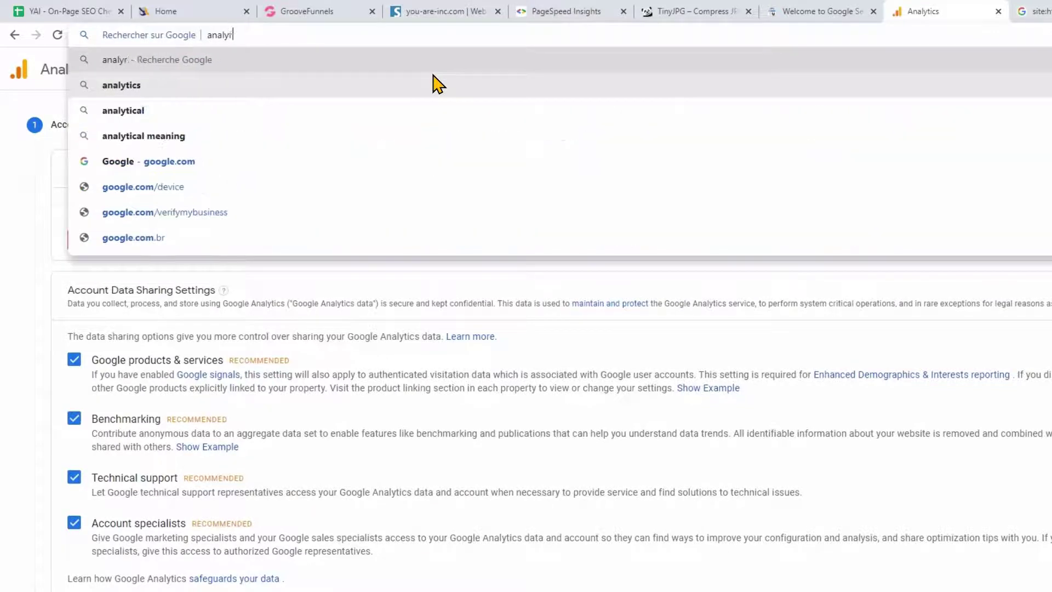
key("Return")
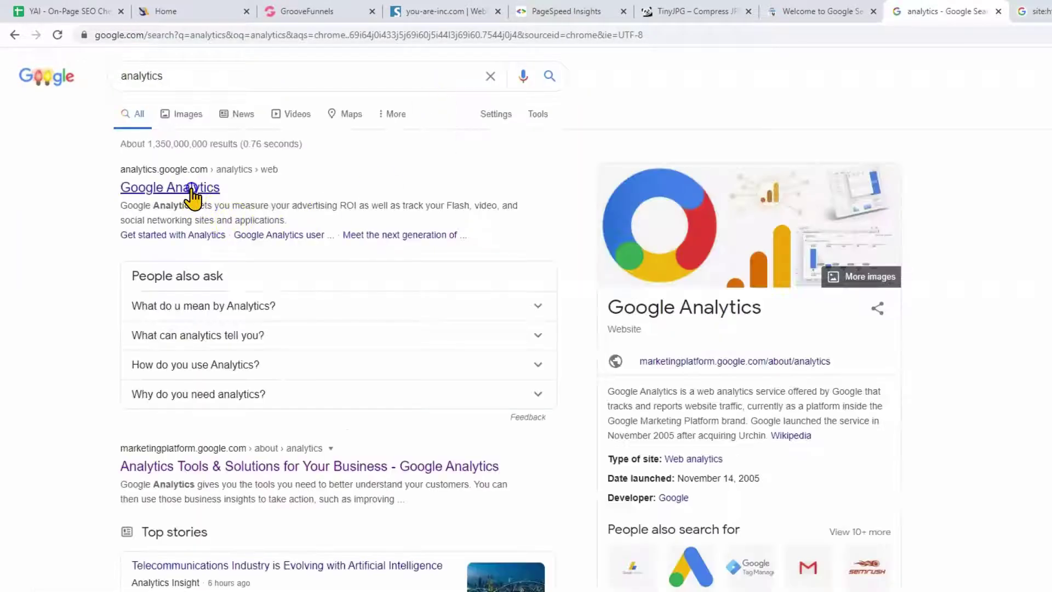
left_click(192, 188)
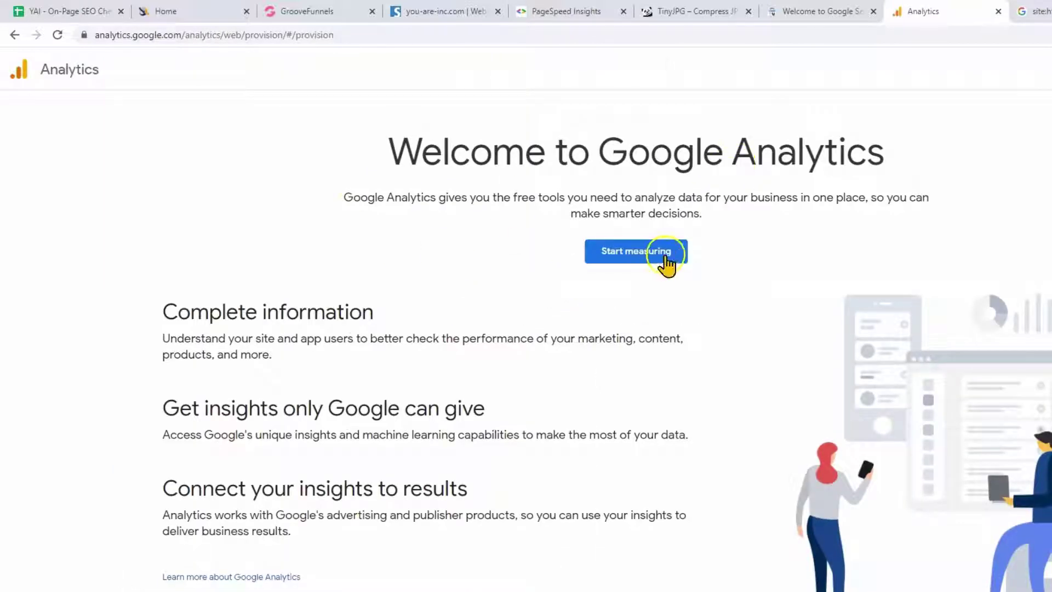
Start the Analytics setup, name the account You Are Inc, keep the recommended data sharing options and continue to the property setup
left_click(665, 254)
left_click(146, 240)
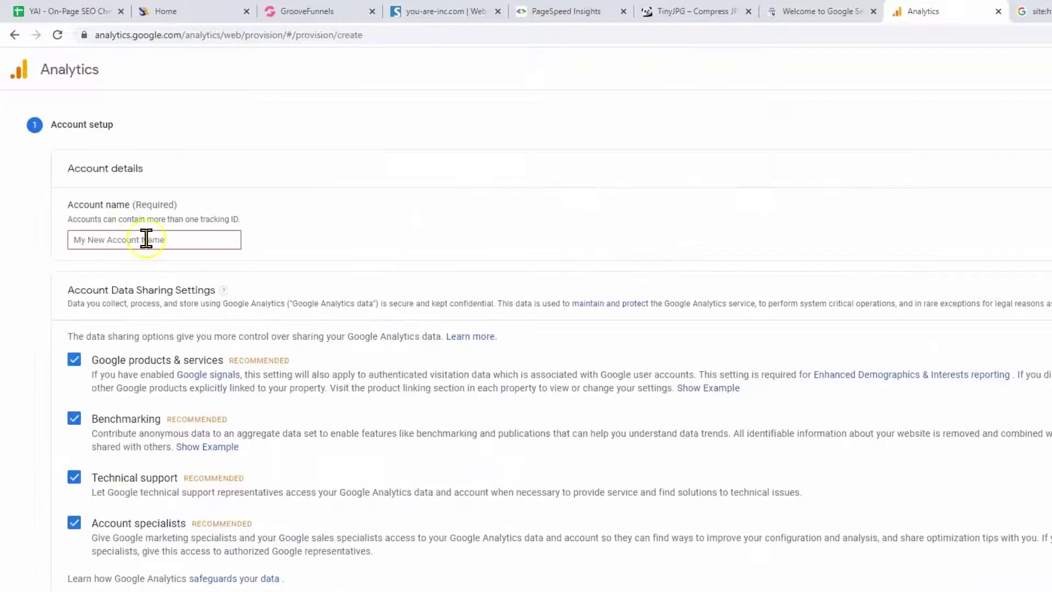
left_click(94, 241)
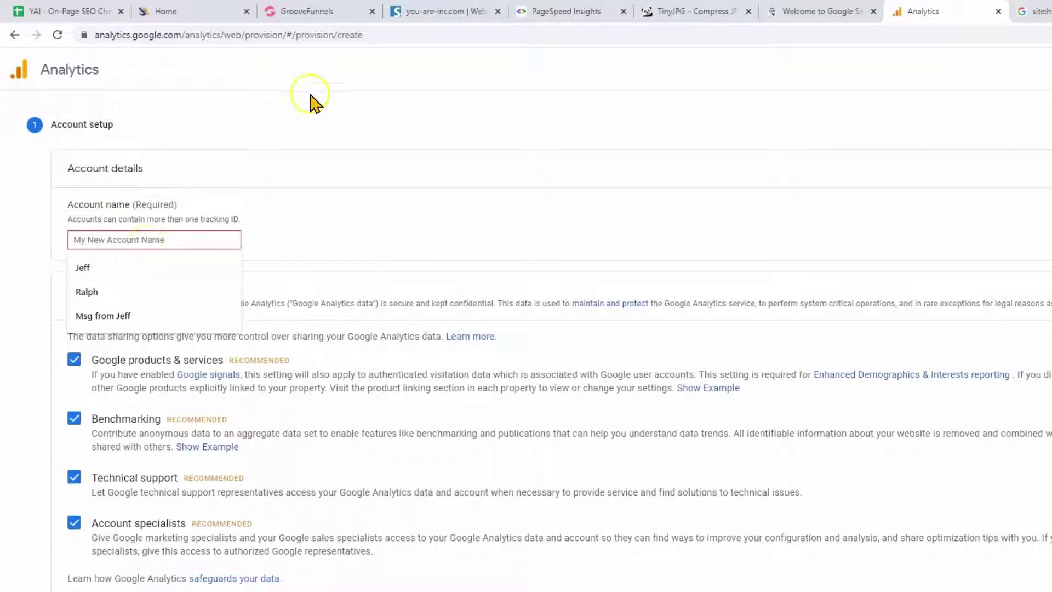
type("You Are Inc")
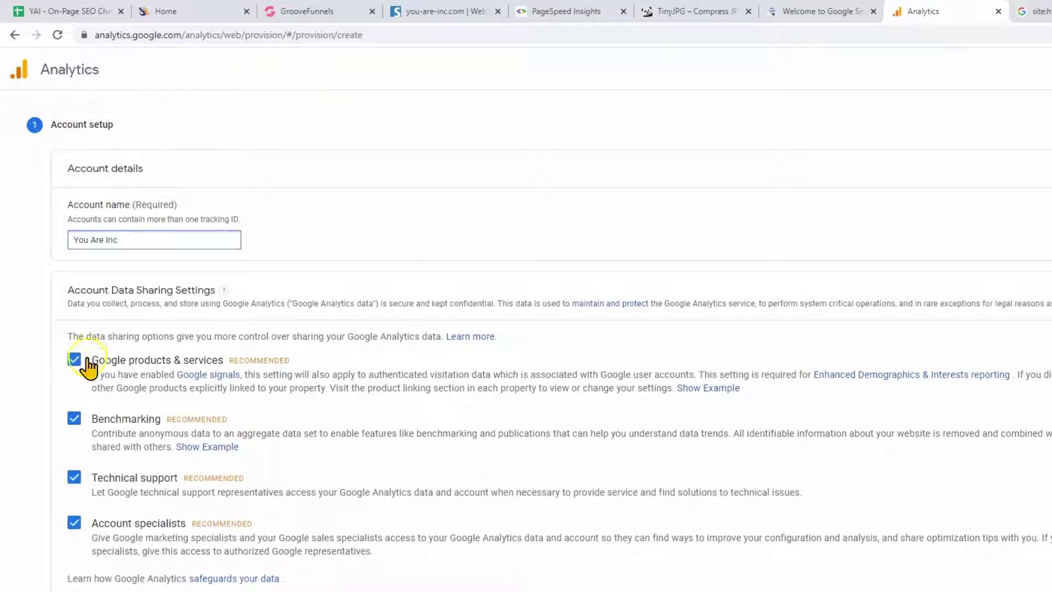
left_click(77, 591)
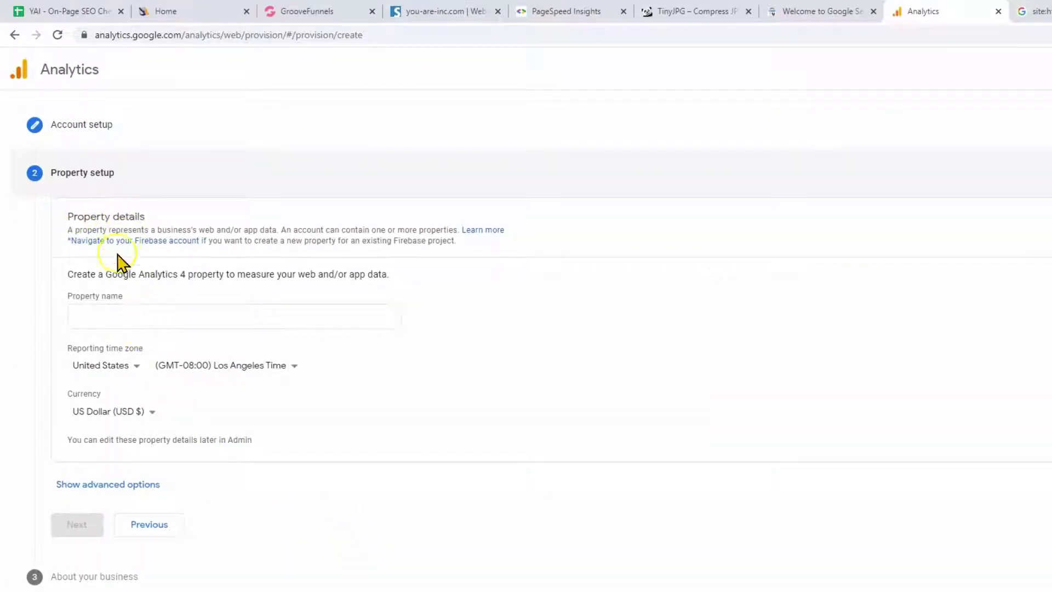
Name the property You Are Inc Web Site, set its reporting time zone to New York Time and continue to the business information
left_click(102, 311)
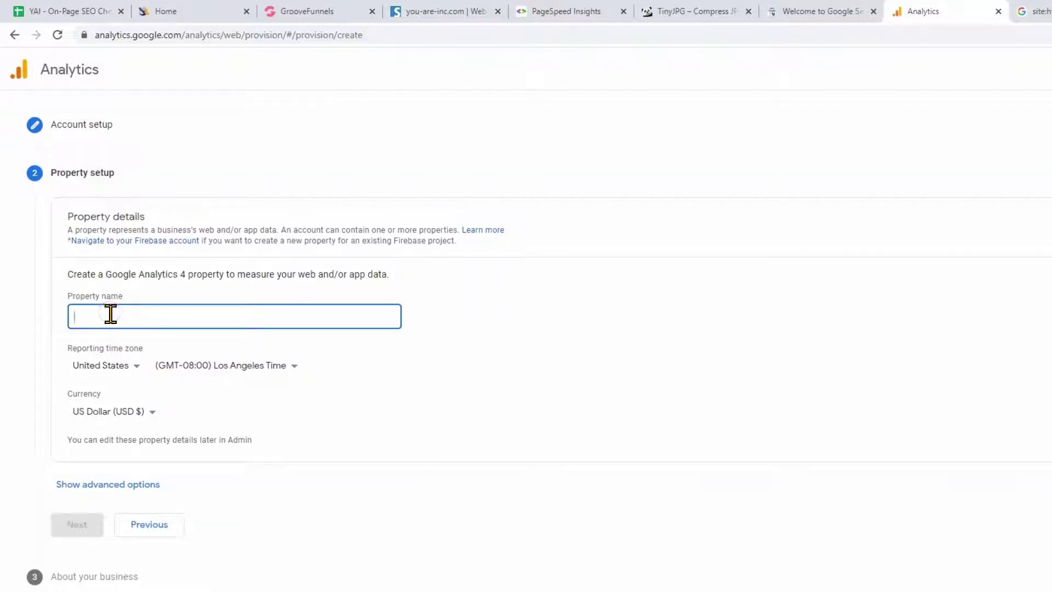
type("You Are Inc Web Site")
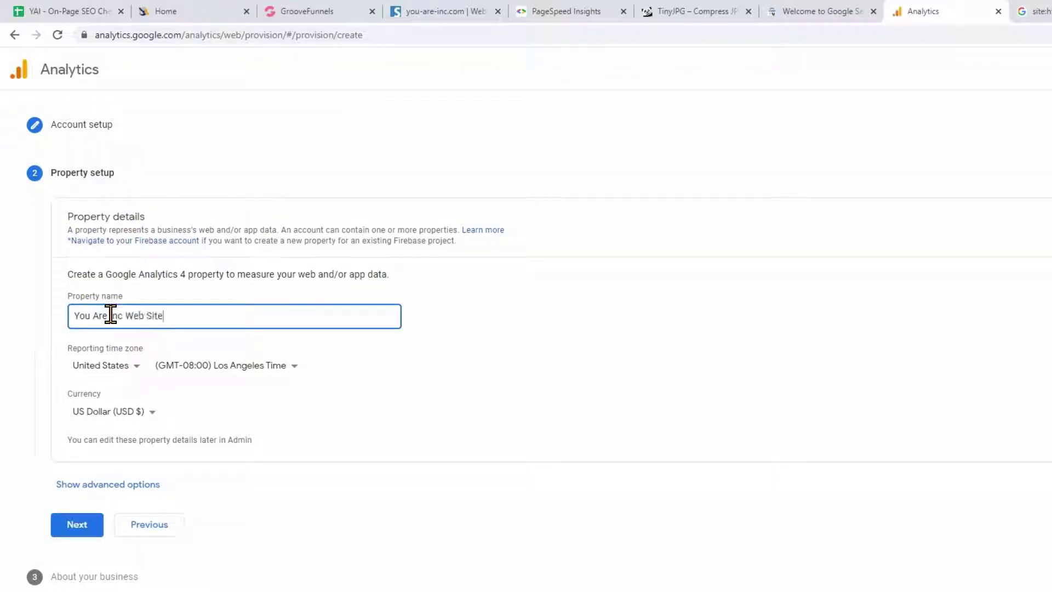
left_click(218, 374)
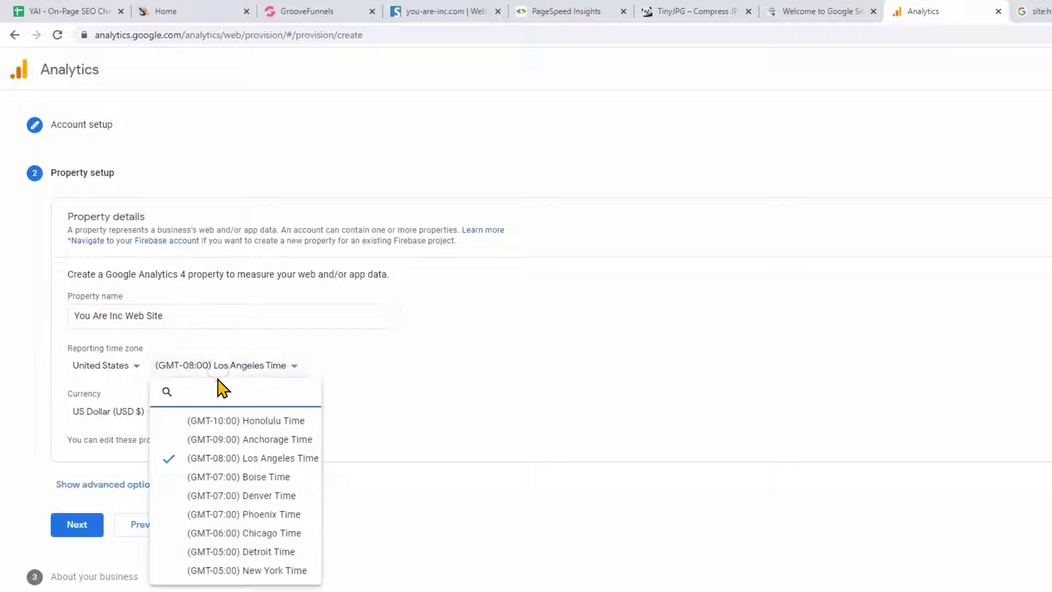
left_click(254, 570)
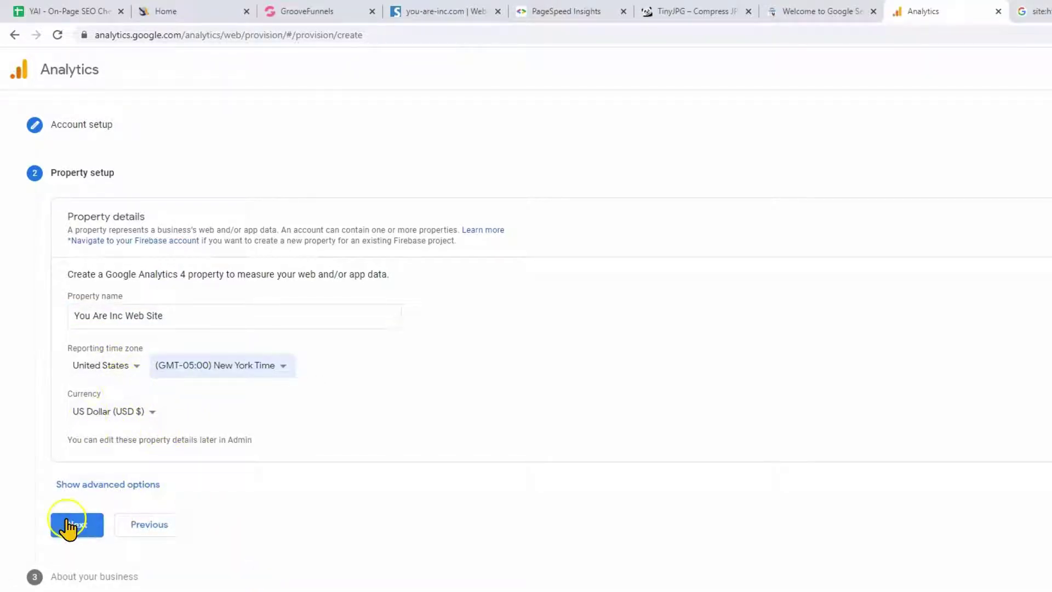
left_click(131, 526)
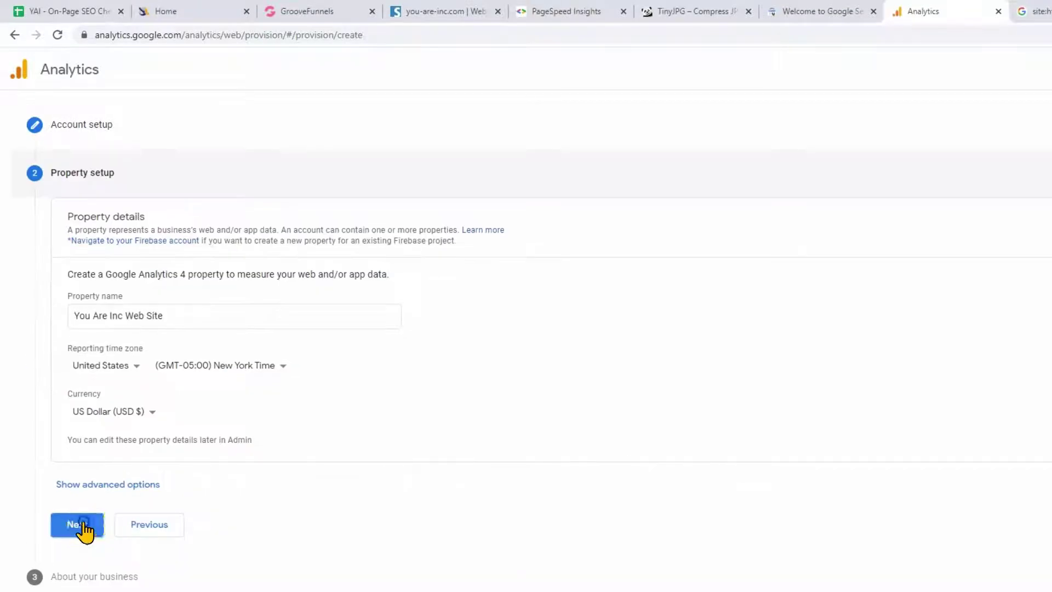
left_click(80, 525)
Set the industry category to Jobs & Education and the business size to Small, then create the property
left_click(108, 343)
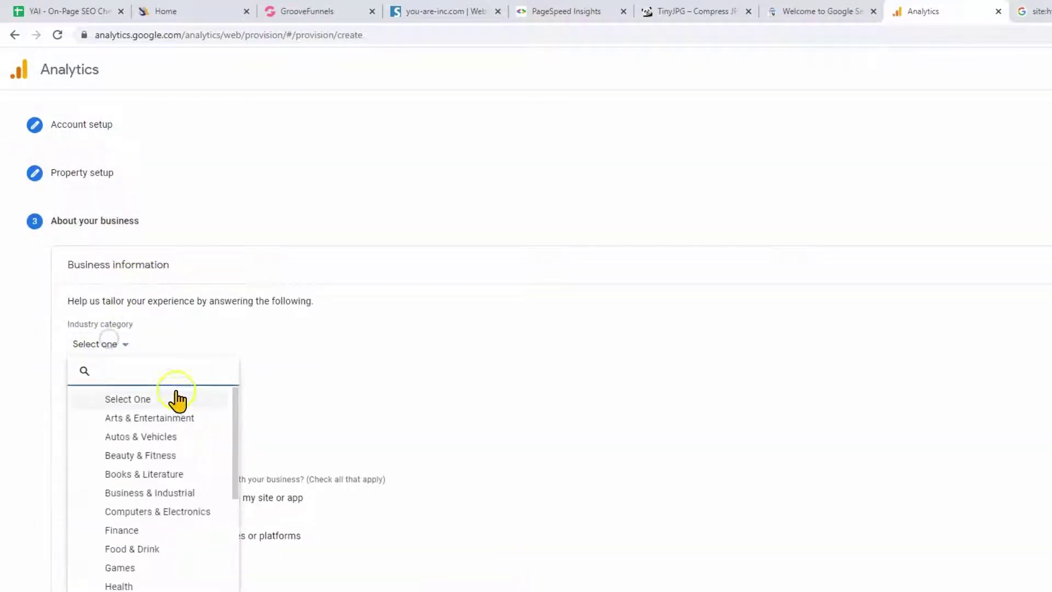
scroll(195, 534, "down", 3)
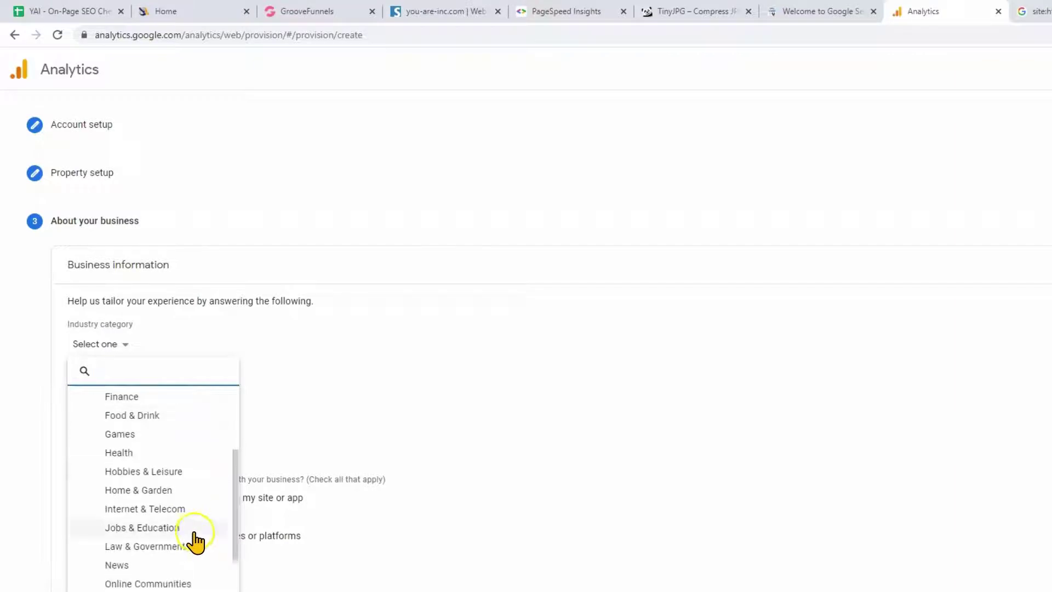
scroll(188, 494, "down", 2)
left_click(188, 464)
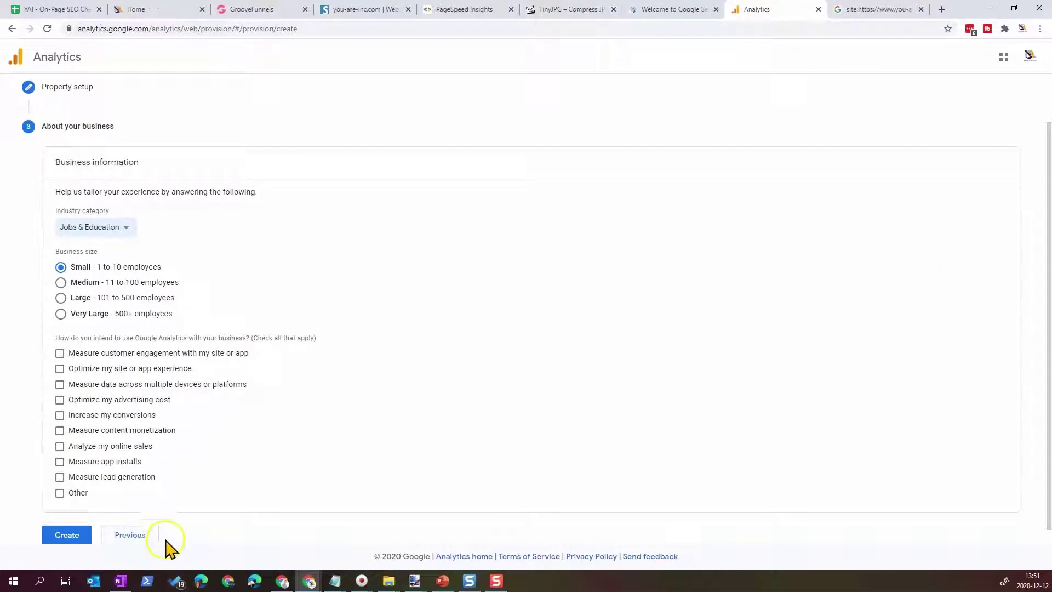
left_click(70, 536)
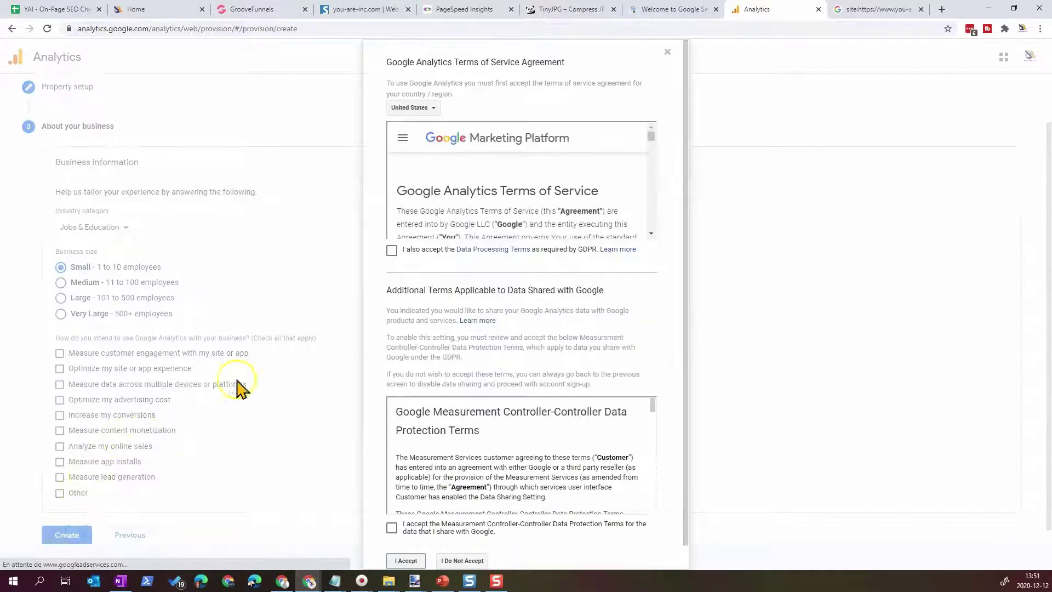
Accept the Analytics terms for Canada and both data protection agreements, then opt in only to Performance Suggestions and Updates emails
left_click(391, 250)
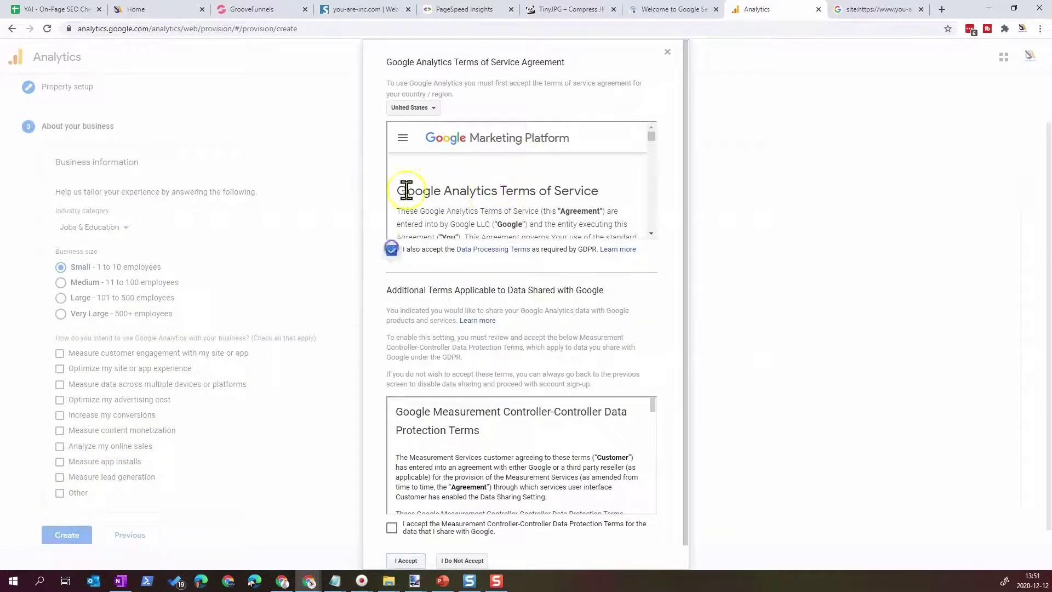
left_click(413, 109)
left_click(437, 156)
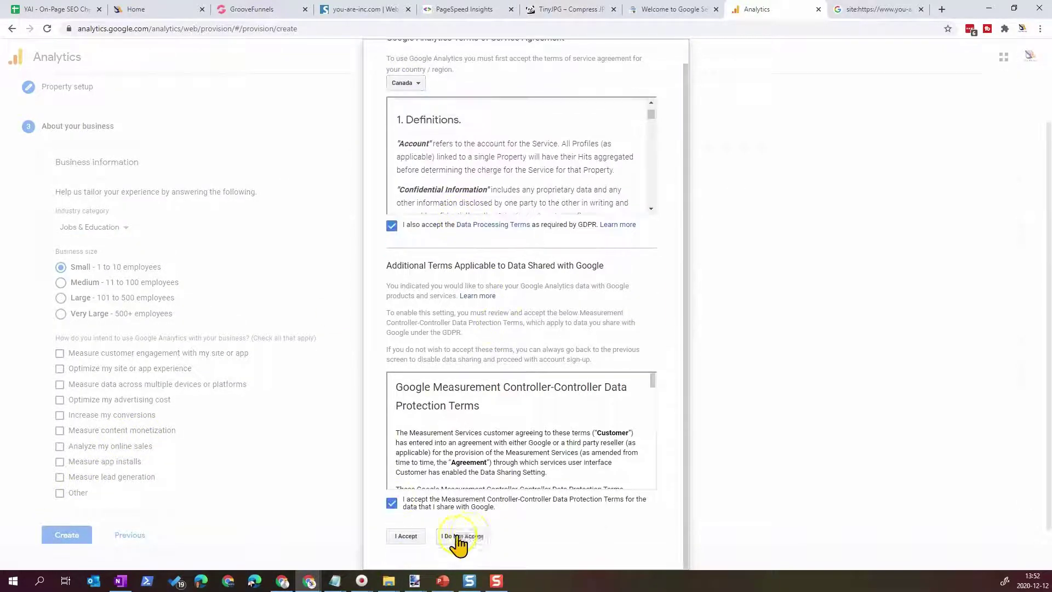
left_click(407, 536)
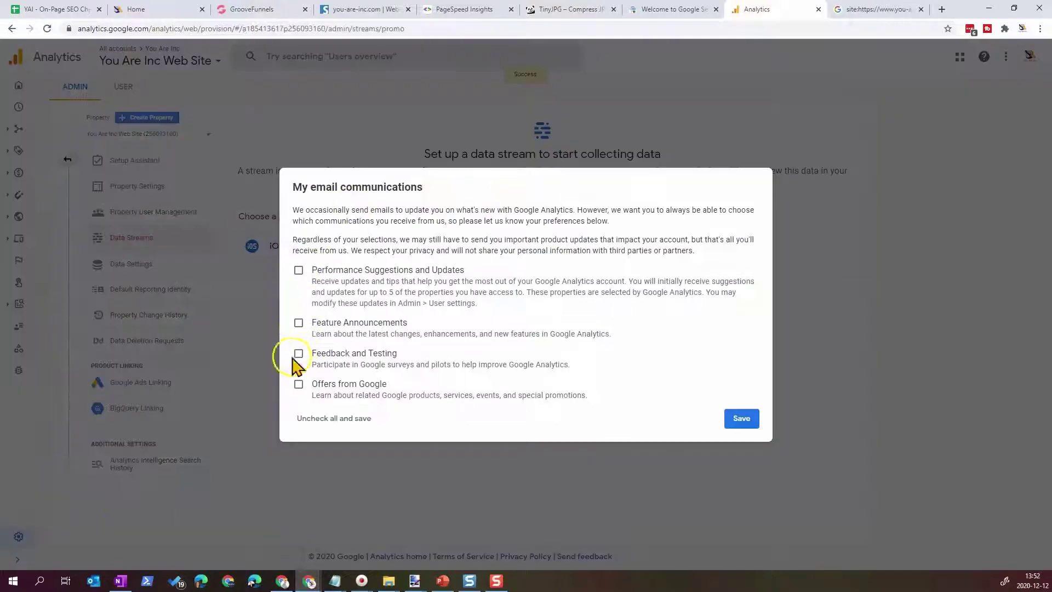
left_click(299, 271)
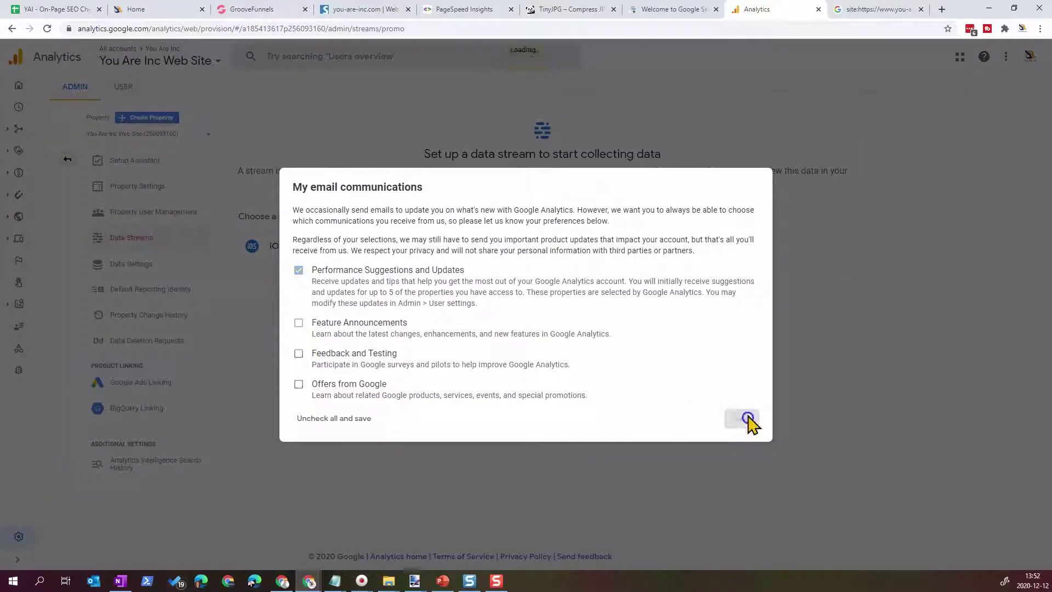
left_click(730, 418)
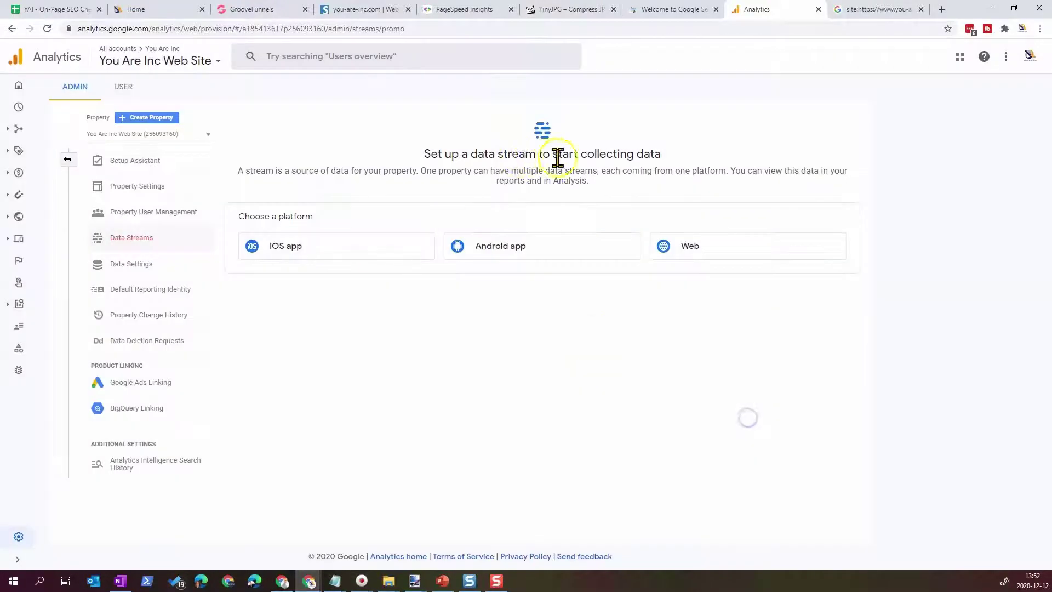
left_click(707, 255)
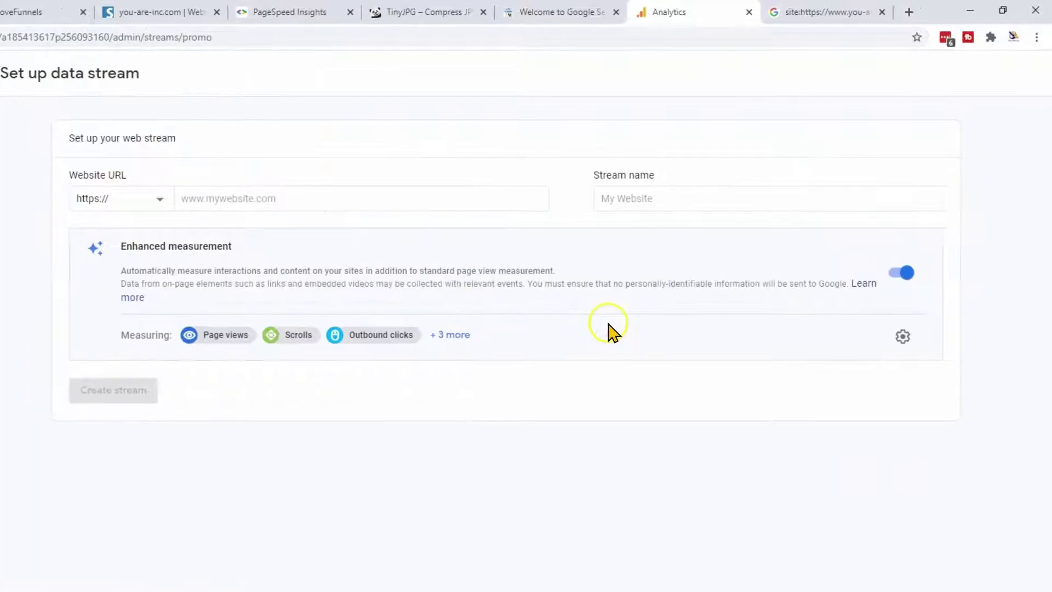
left_click(227, 197)
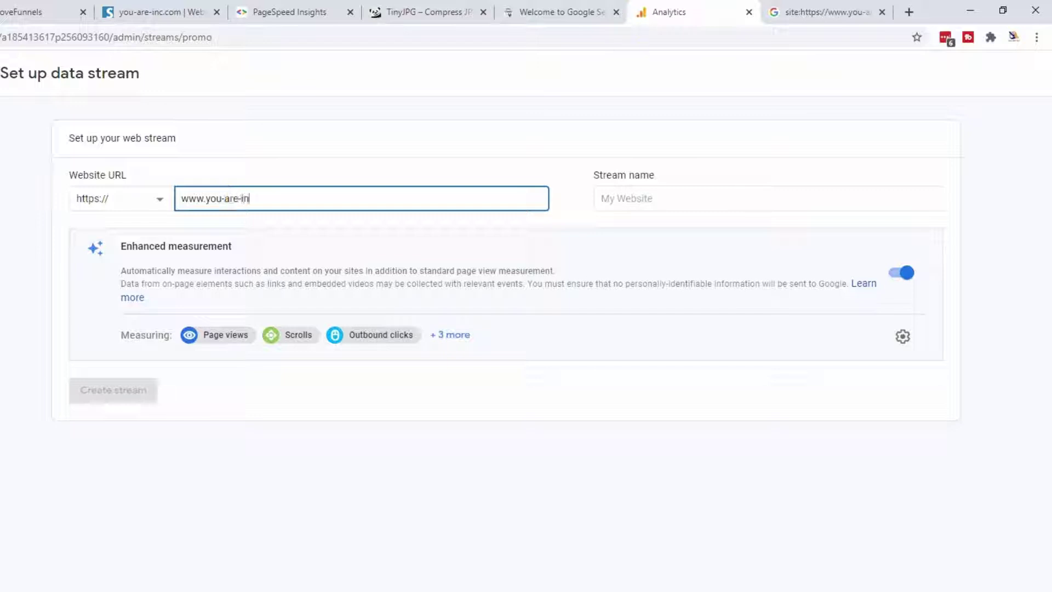
key("Tab")
type("You Are Inc Site")
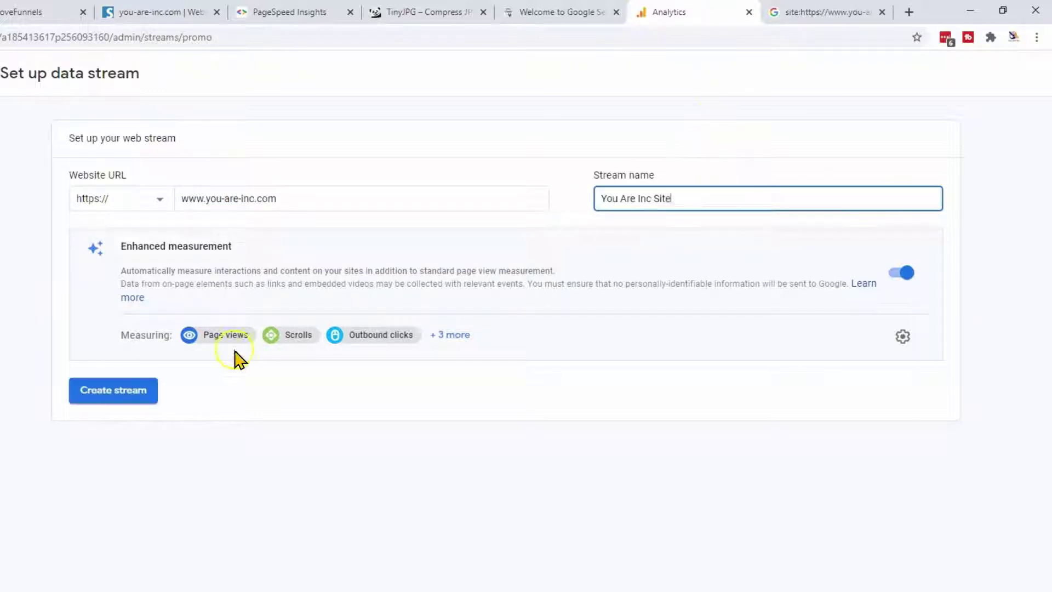
left_click(129, 403)
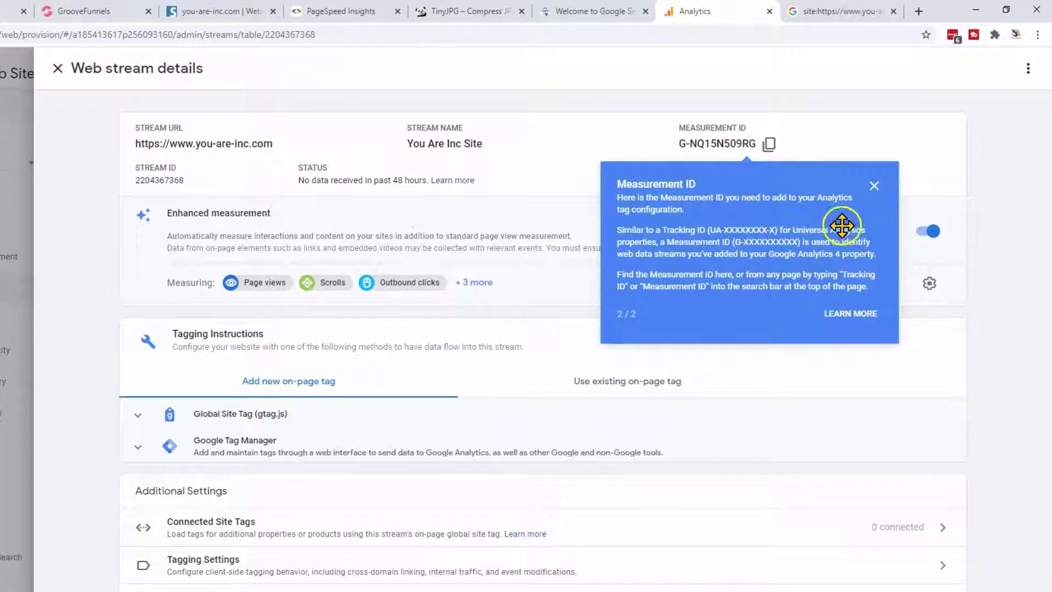
left_click(874, 185)
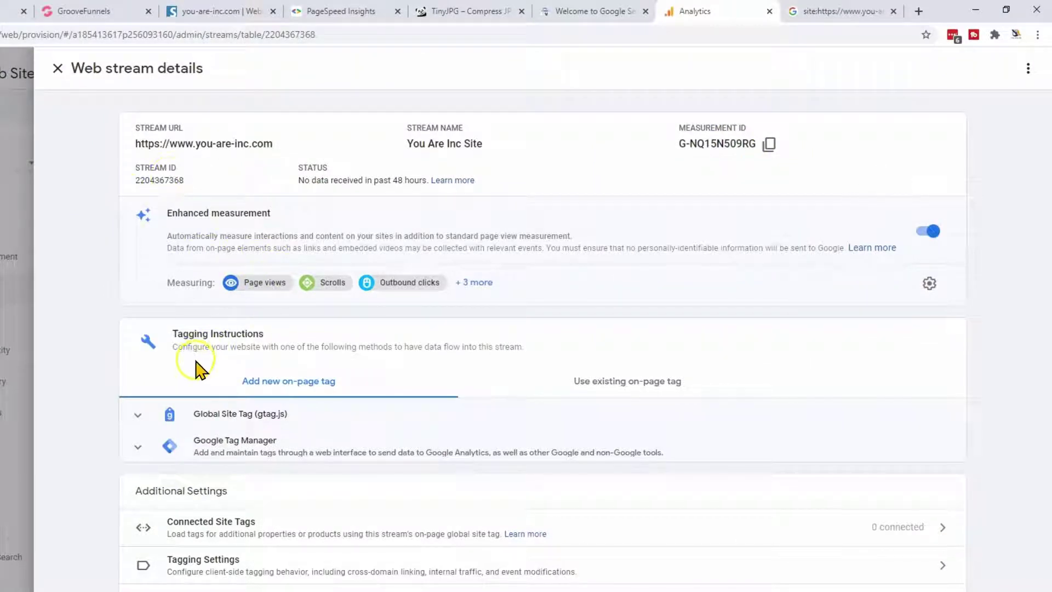
Expand the Global Site Tag (gtag.js) instructions for a new on-page tag and copy the tag code
left_click(140, 417)
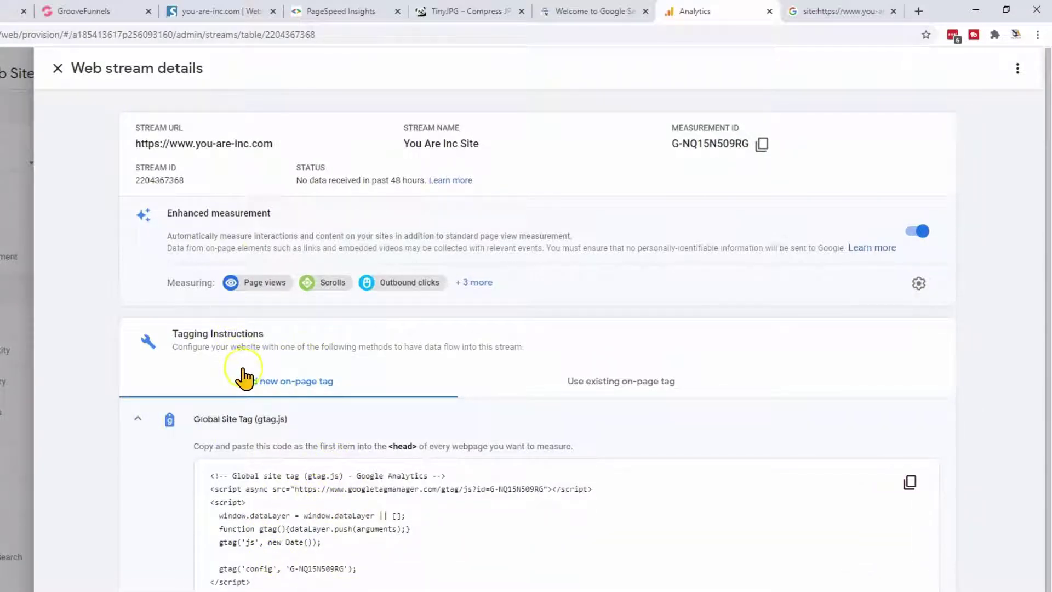
scroll(189, 269, "down", 1)
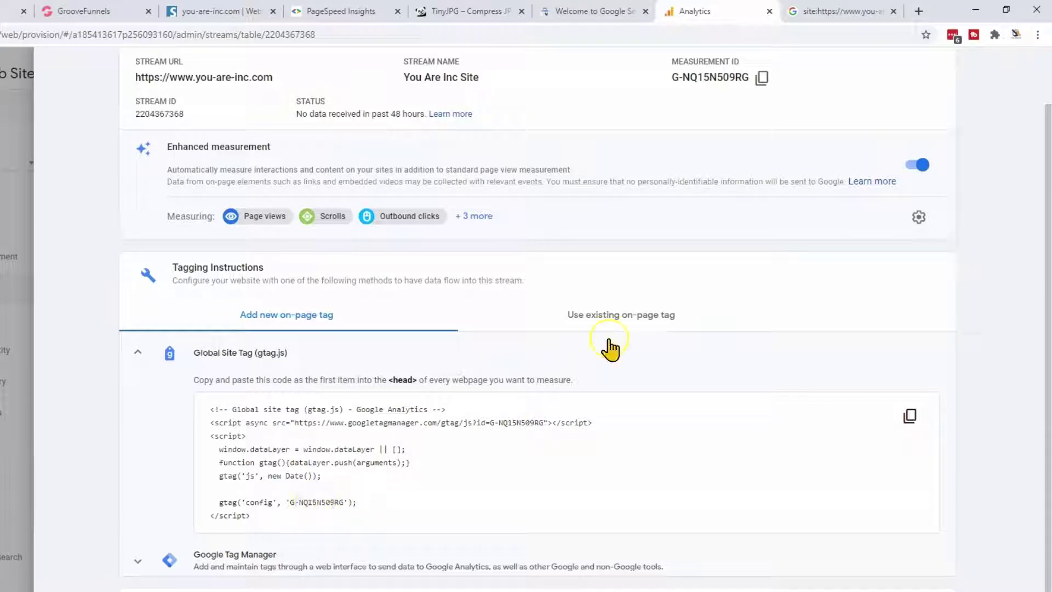
scroll(575, 329, "down", 1)
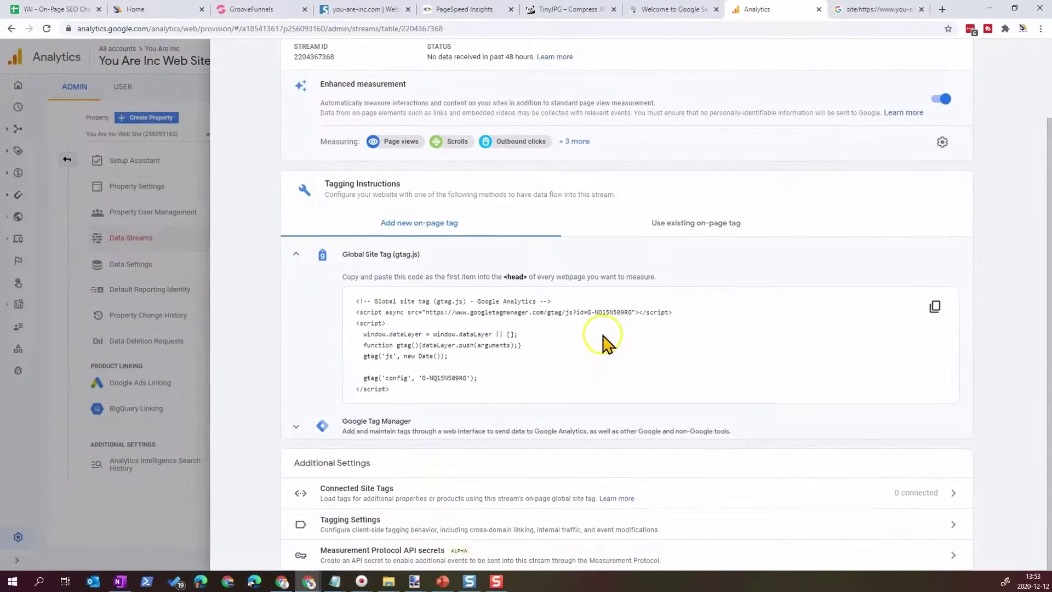
Switch to the GroovePages builder, paste the Global Site Tag code into the site settings' head code include and save
left_click(152, 10)
left_click(232, 10)
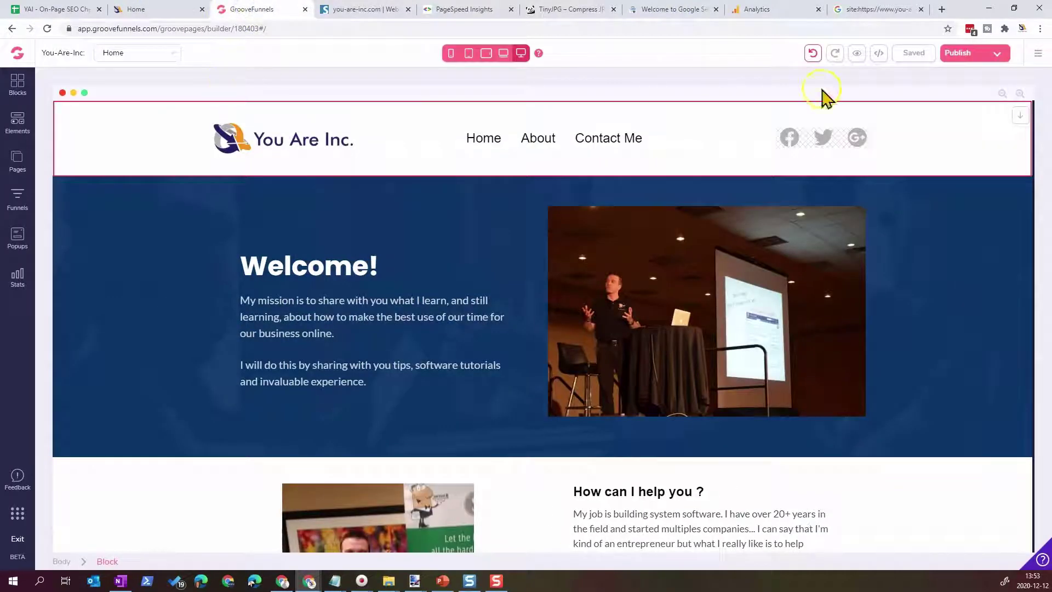
left_click(1038, 53)
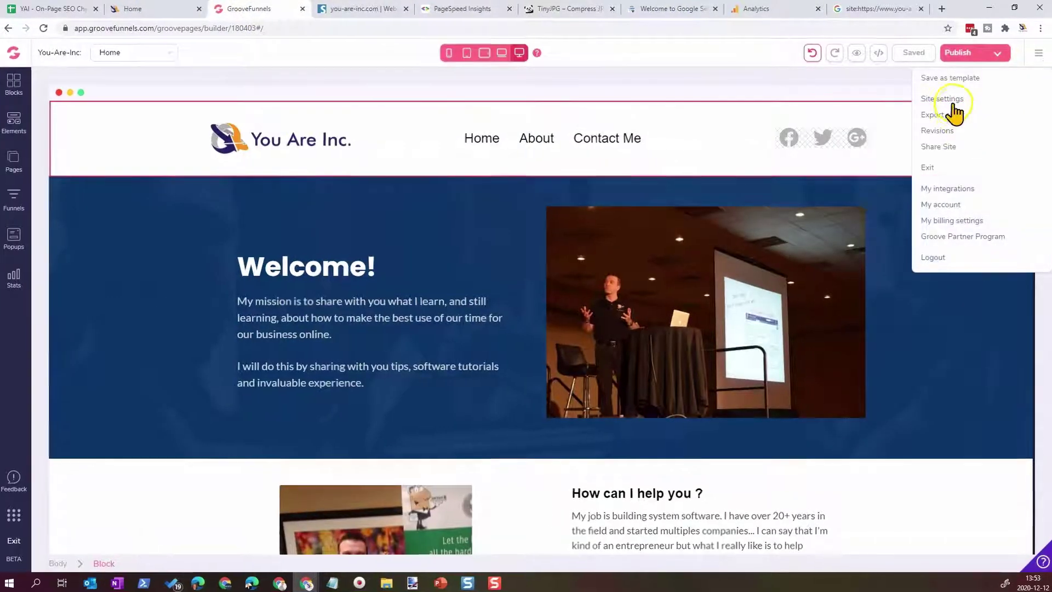
left_click(953, 99)
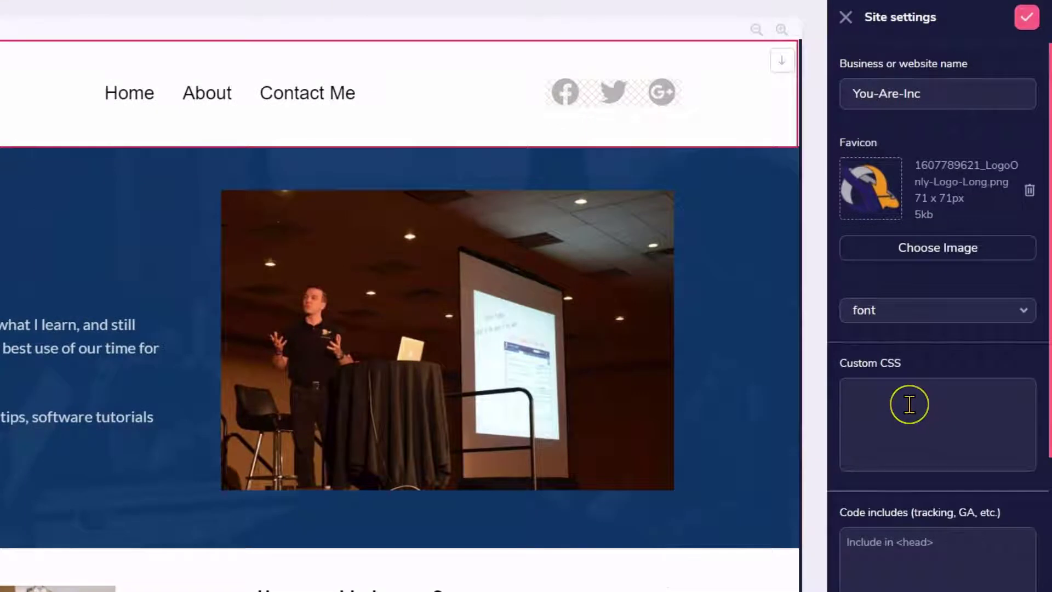
scroll(932, 517, "down", 1)
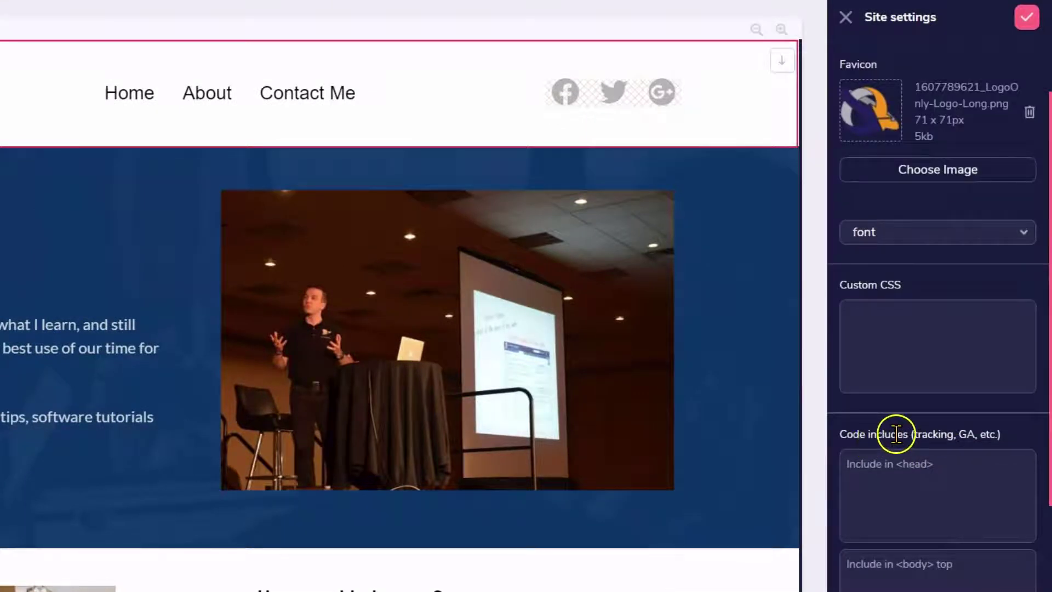
left_click(938, 468)
type("<!-- Global site tag (gtag.js) - Google Analytics --> <script async src=\"https://www.googletagmanager.com/gtag/js?id=G-NQ15N509RG\"></script> <script>   window.dataLayer = window.dataLayer || [];   function gtag(){dataLayer.push(arguments);}   gtag('js', new Date());    gtag('config', 'G-NQ15N509RG'); </script>")
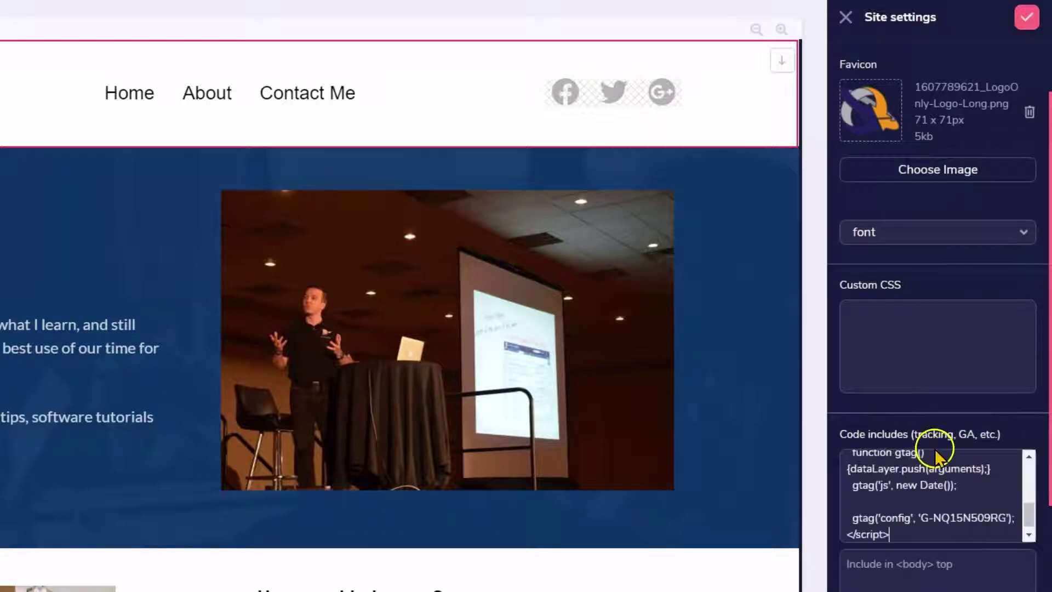
left_click(1027, 17)
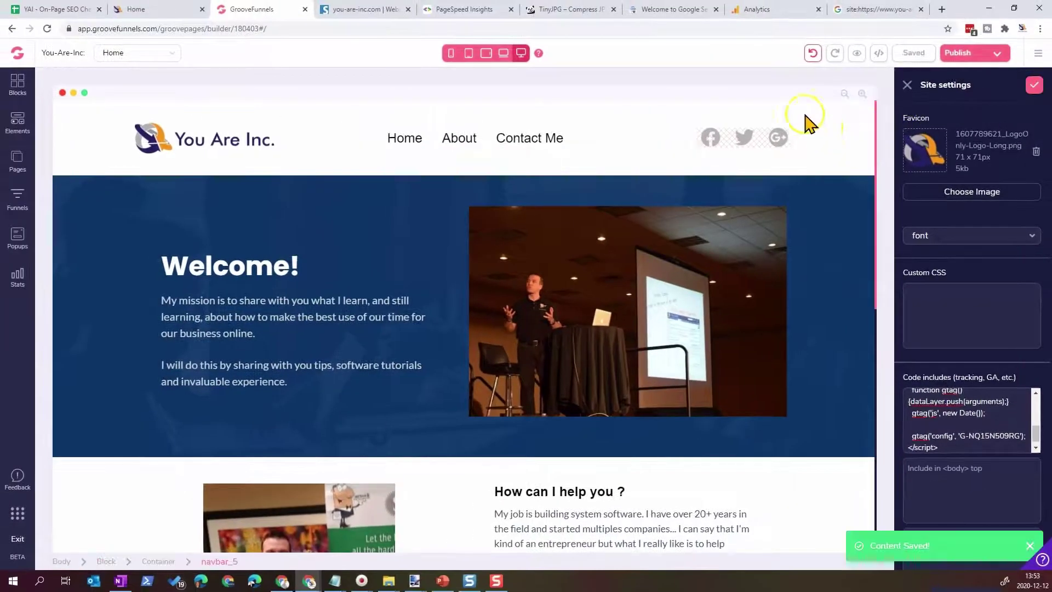
Publish the site to its GroovePages subdomain and you-are-inc.com, then reload the live home page
left_click(957, 46)
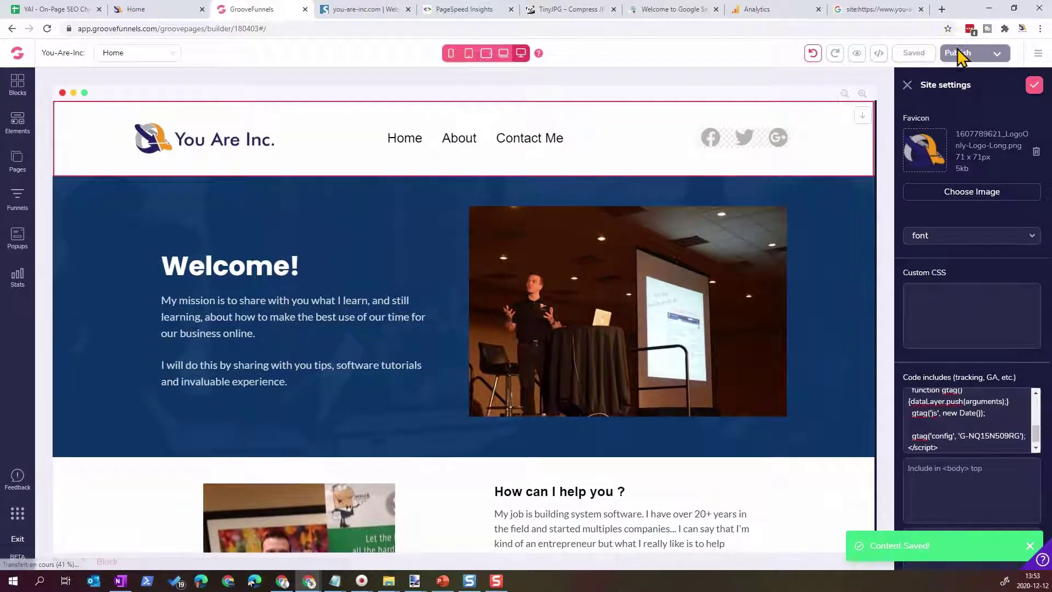
left_click(955, 55)
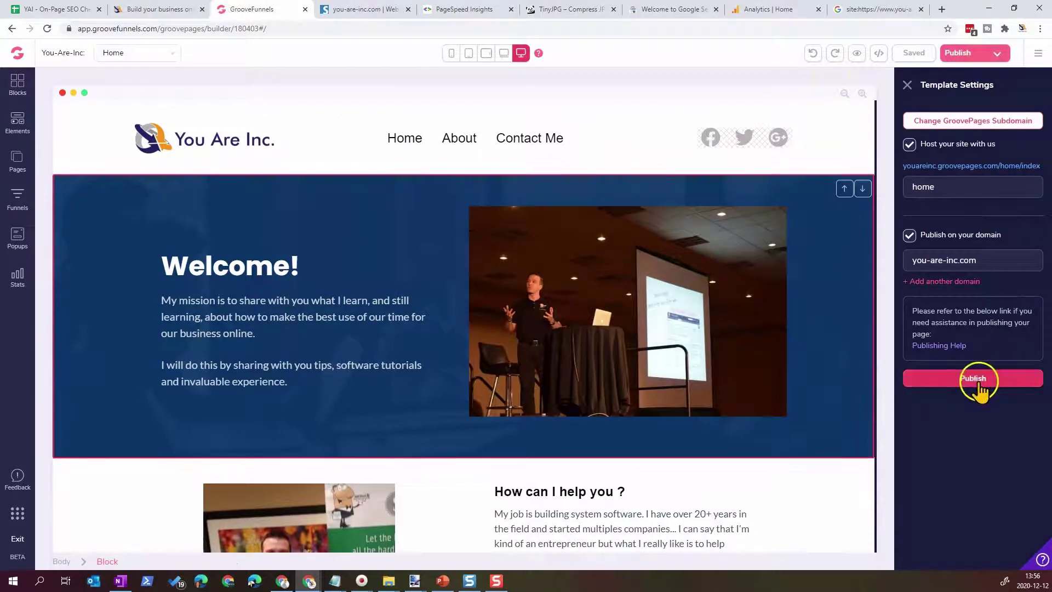
left_click(974, 378)
left_click(159, 10)
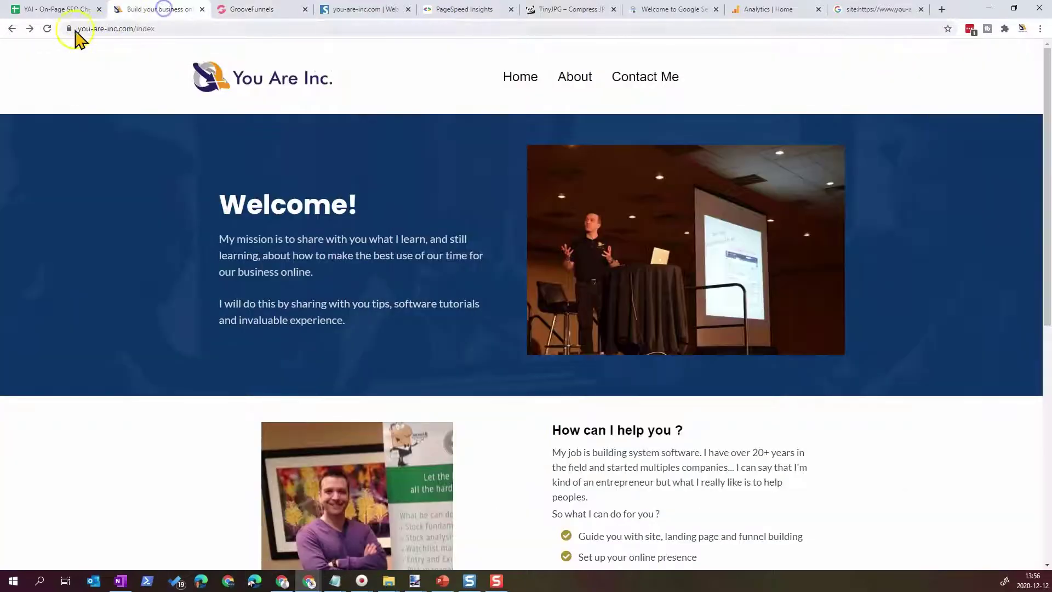
left_click(46, 29)
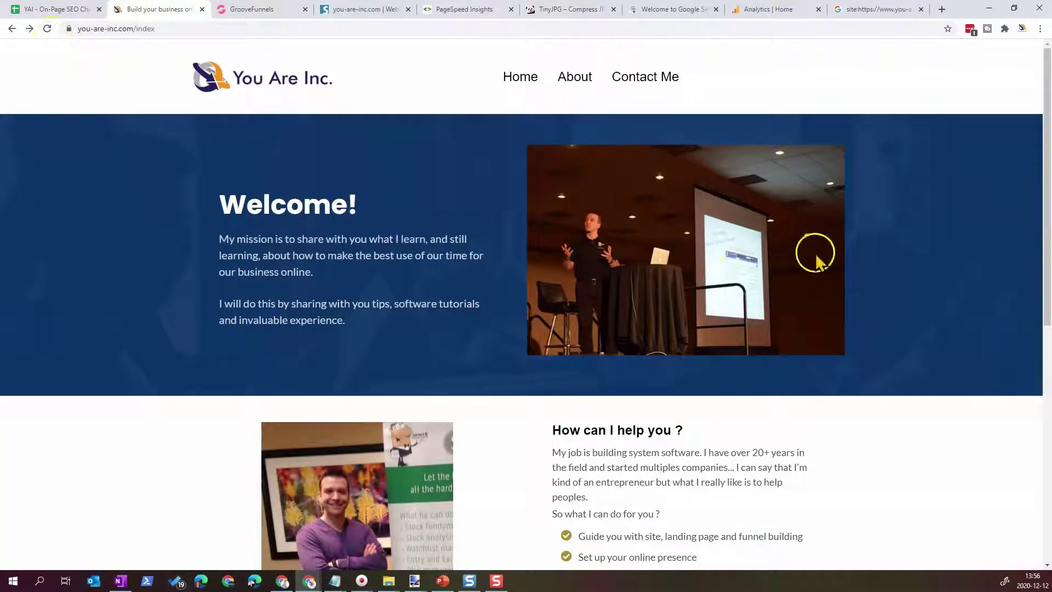
Check the Analytics home report for recent site users, then return to the YAI - On-Page SEO Checklist spreadsheet
left_click(782, 9)
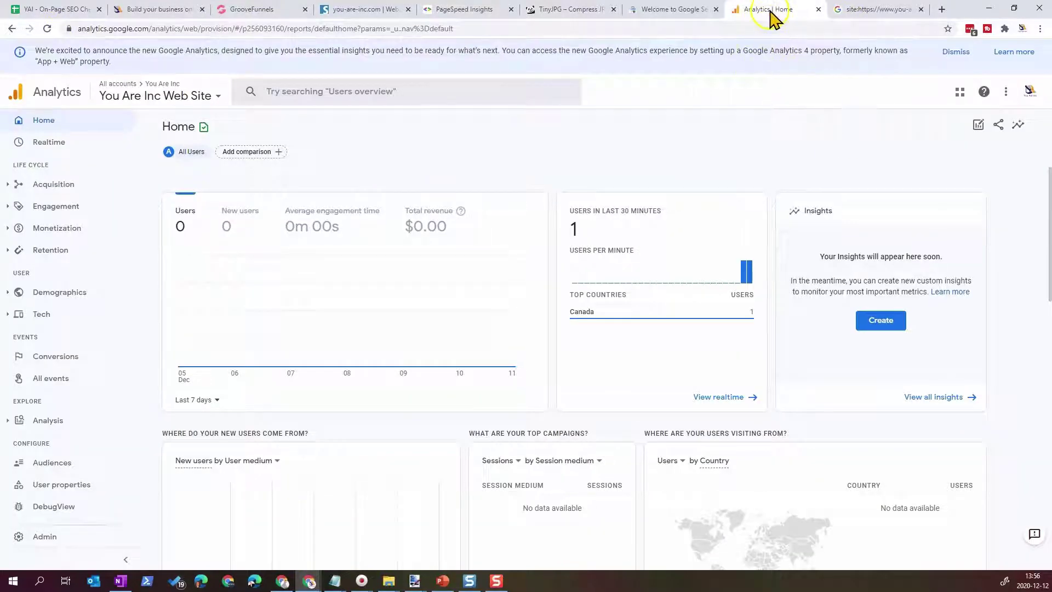
left_click(43, 124)
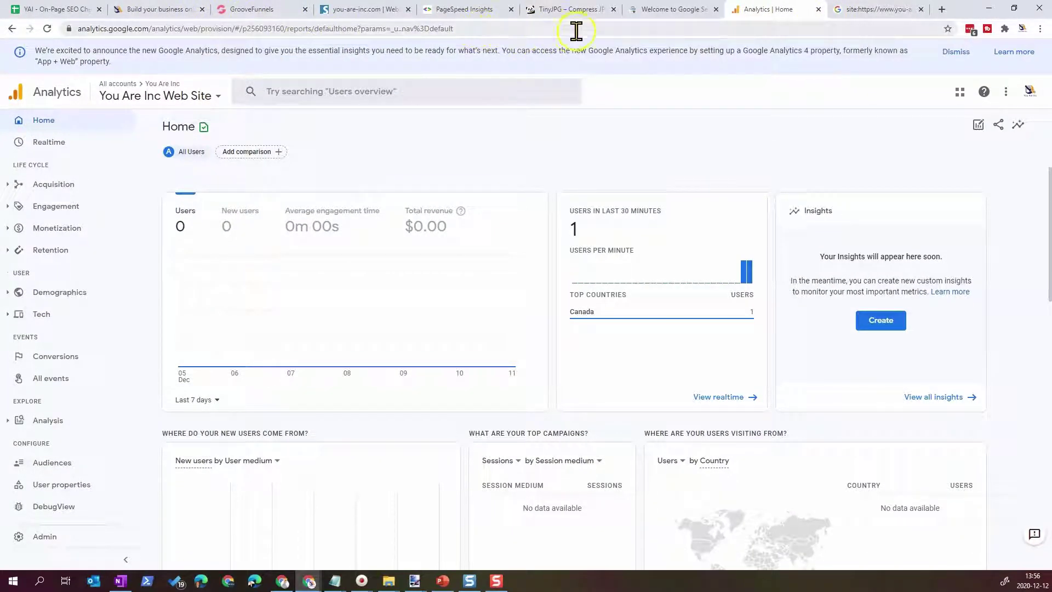
left_click(52, 9)
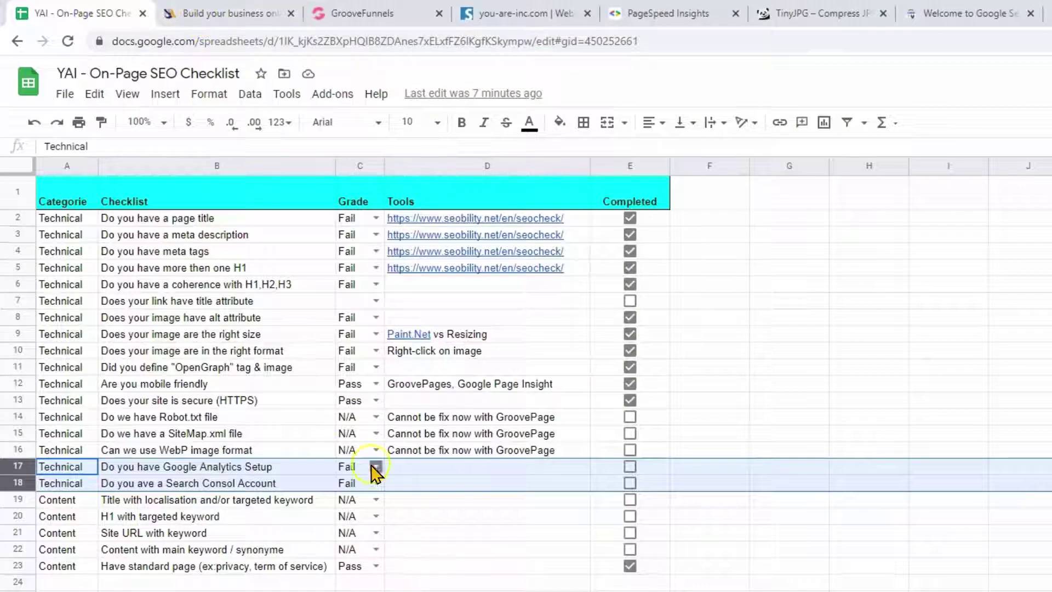
Mark the Google Analytics Setup row as completed in the checklist and switch to Google Search Console
left_click(630, 466)
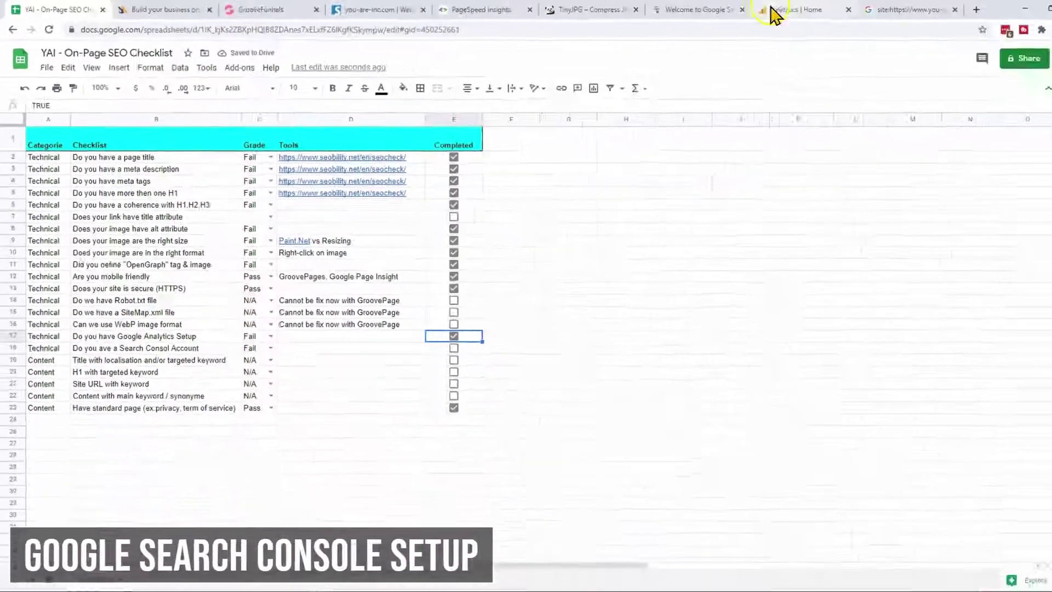
left_click(695, 16)
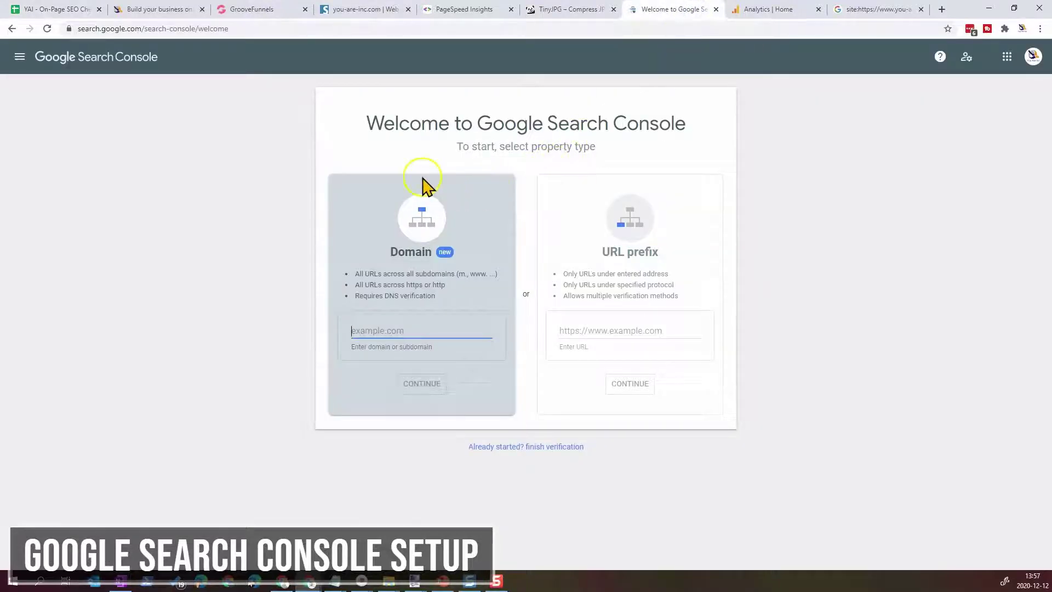
Search Google for "search console", glance at the site's indexed pages, and open the Google Search Console tool's property type page
left_click(167, 29)
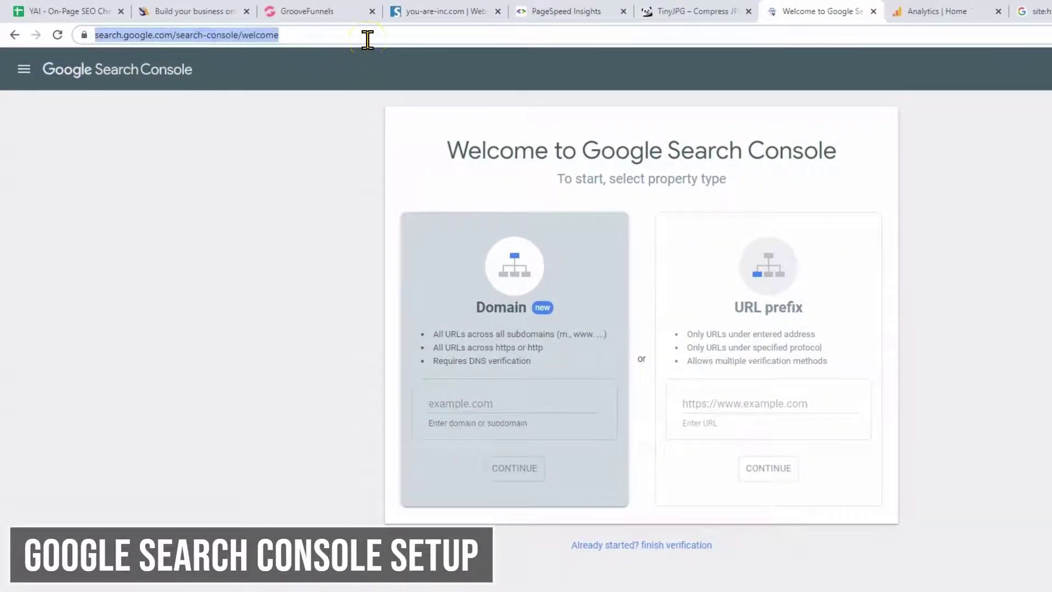
type("google.com")
key("Tab")
type("search console")
key("Return")
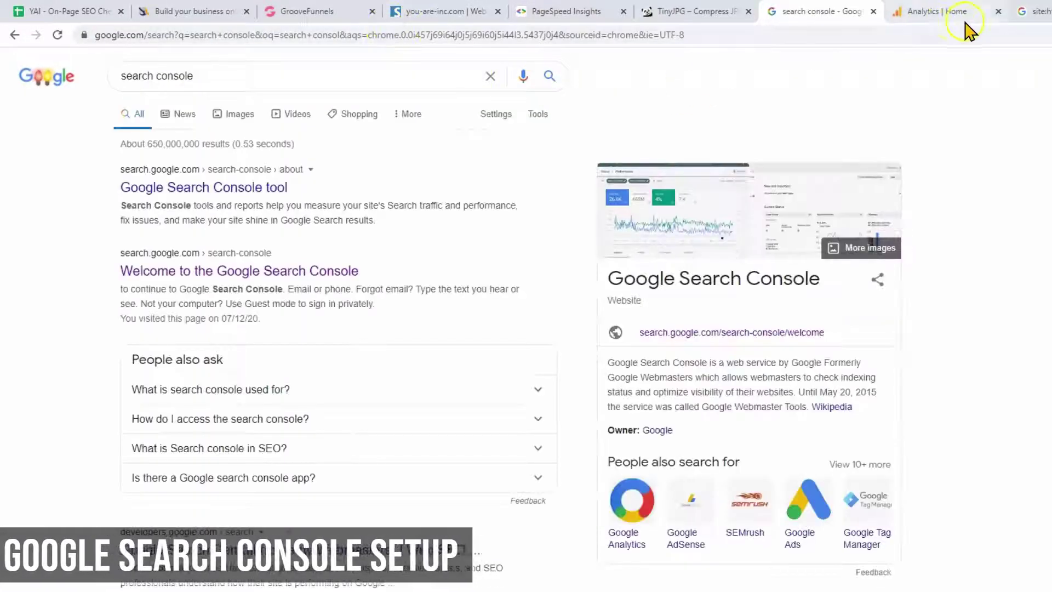
left_click(1035, 11)
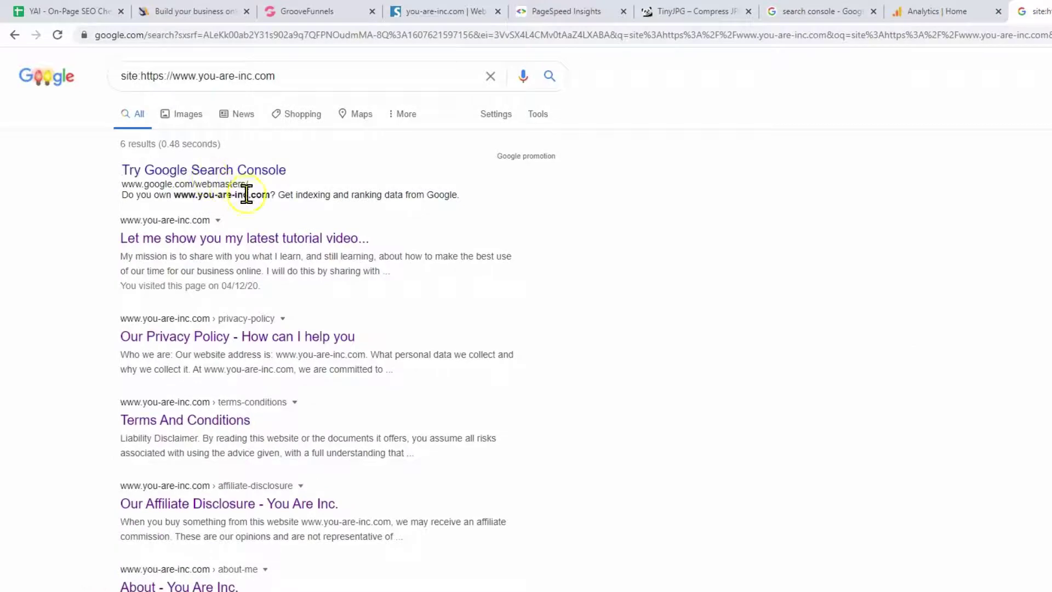
left_click(828, 12)
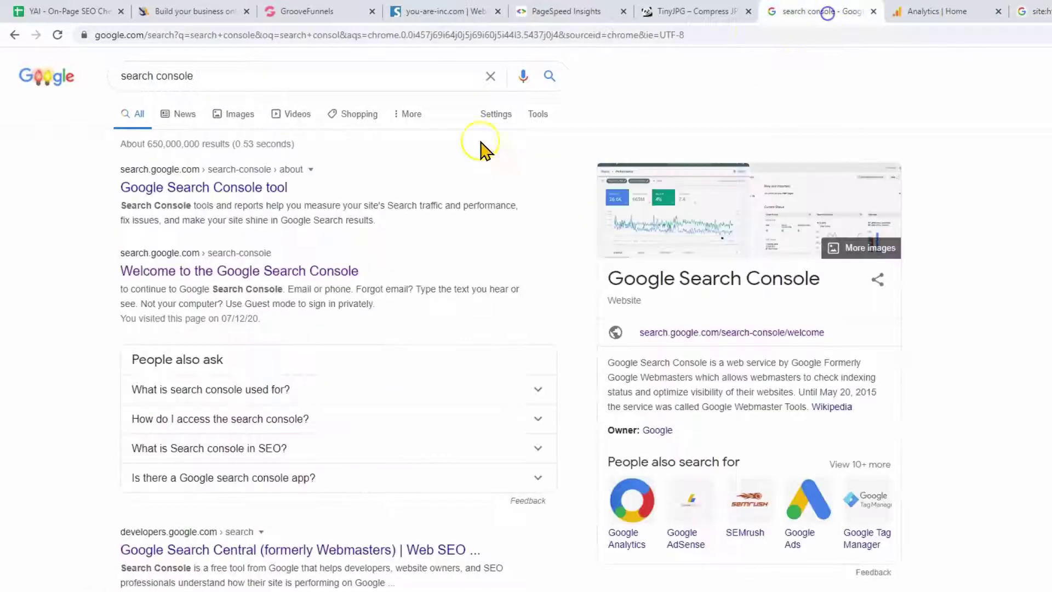
left_click(205, 189)
left_click(254, 431)
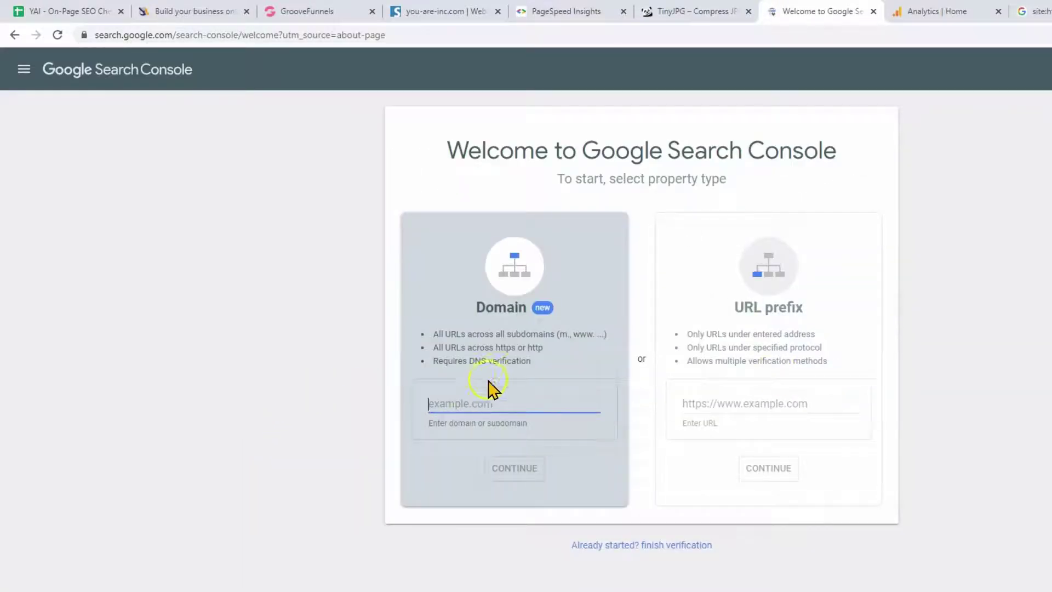
type("www.you-are-inc.com")
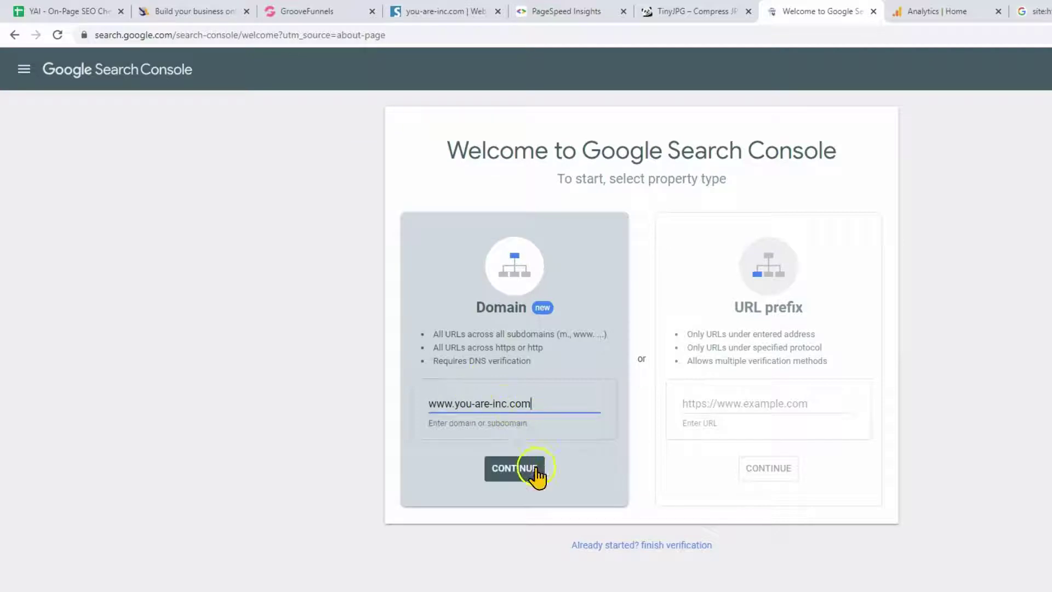
left_click(537, 469)
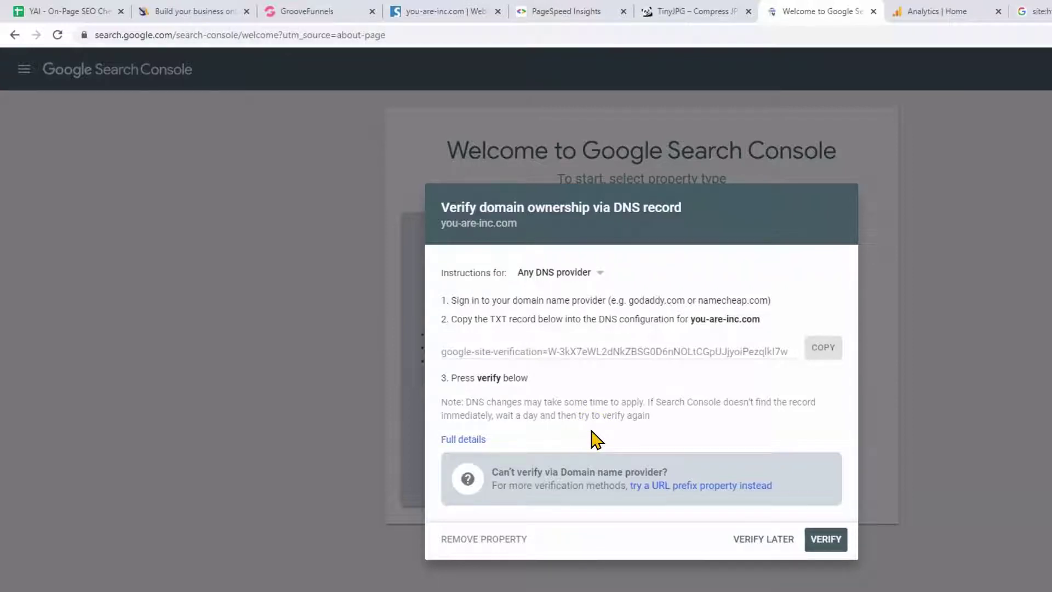
left_click(822, 347)
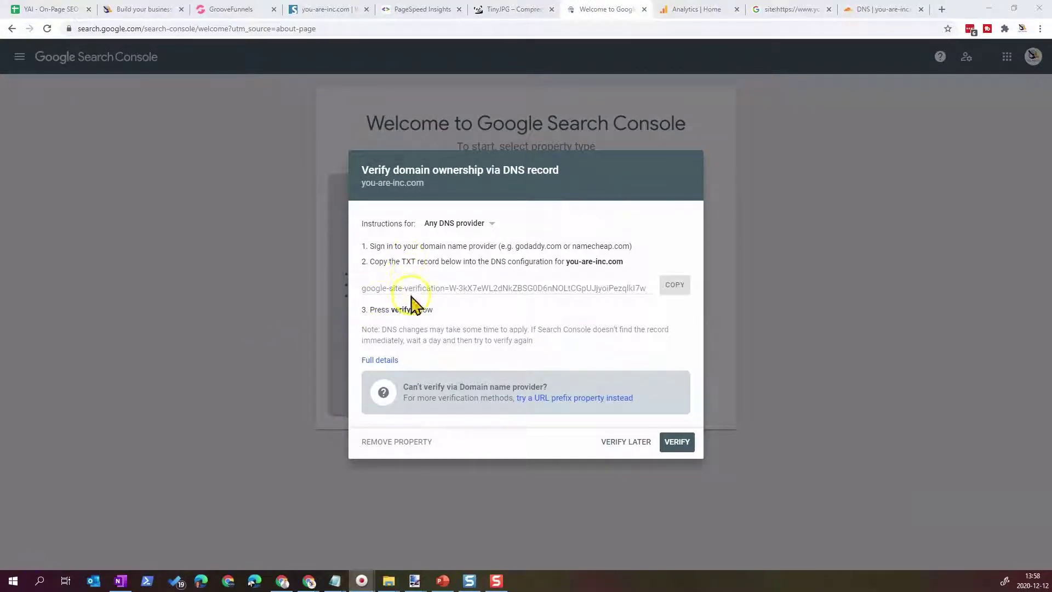
left_click(673, 285)
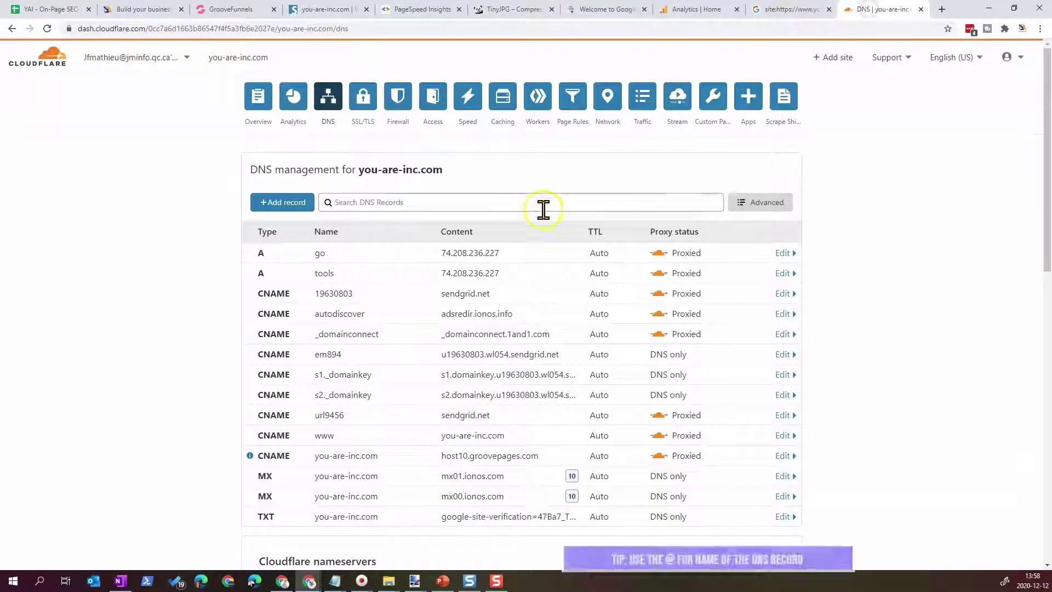
In Cloudflare's DNS management for you-are-inc.com, add a TXT record named @ with the Google site verification code as content and save it
left_click(287, 202)
left_click(297, 269)
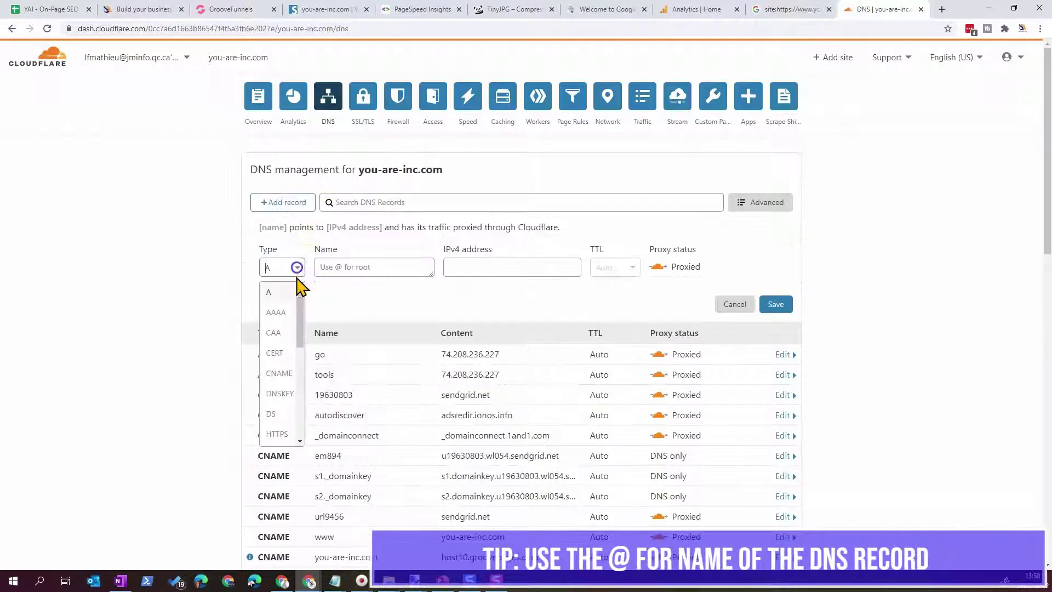
scroll(282, 418, "down", 5)
left_click(239, 431)
left_click(331, 253)
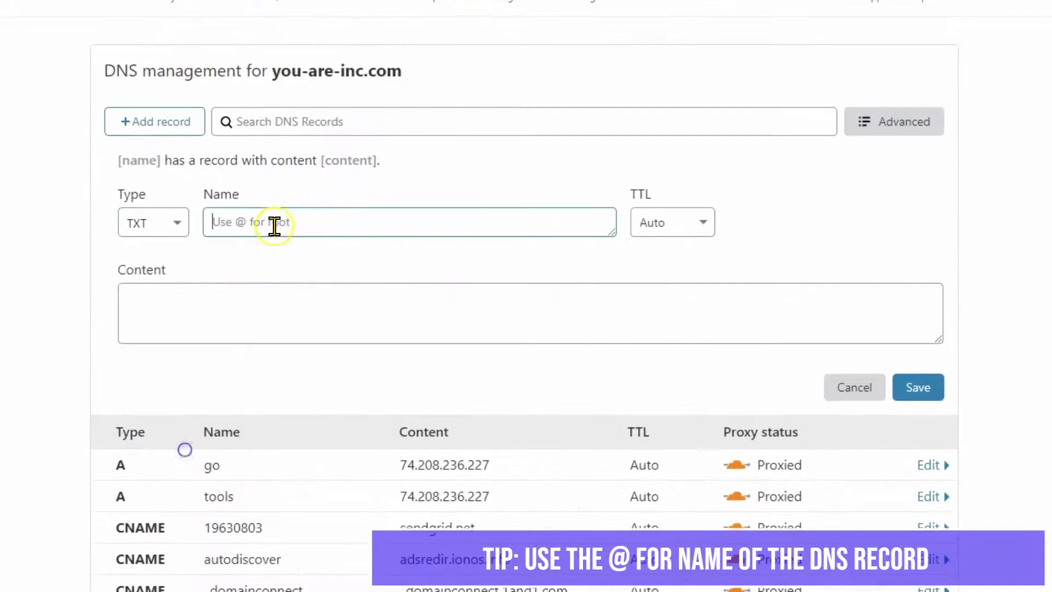
type("@")
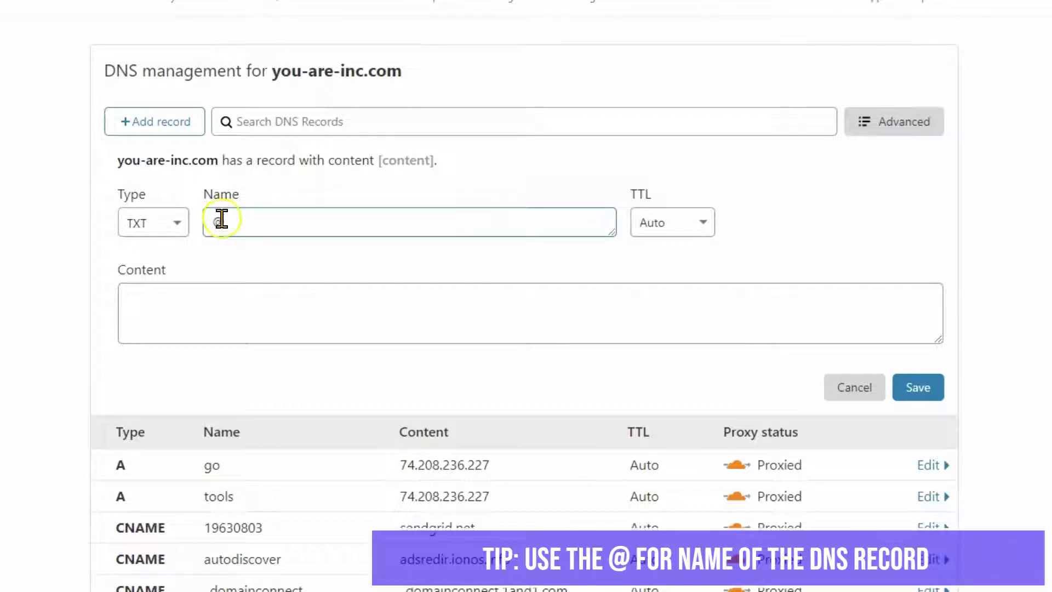
left_click(188, 291)
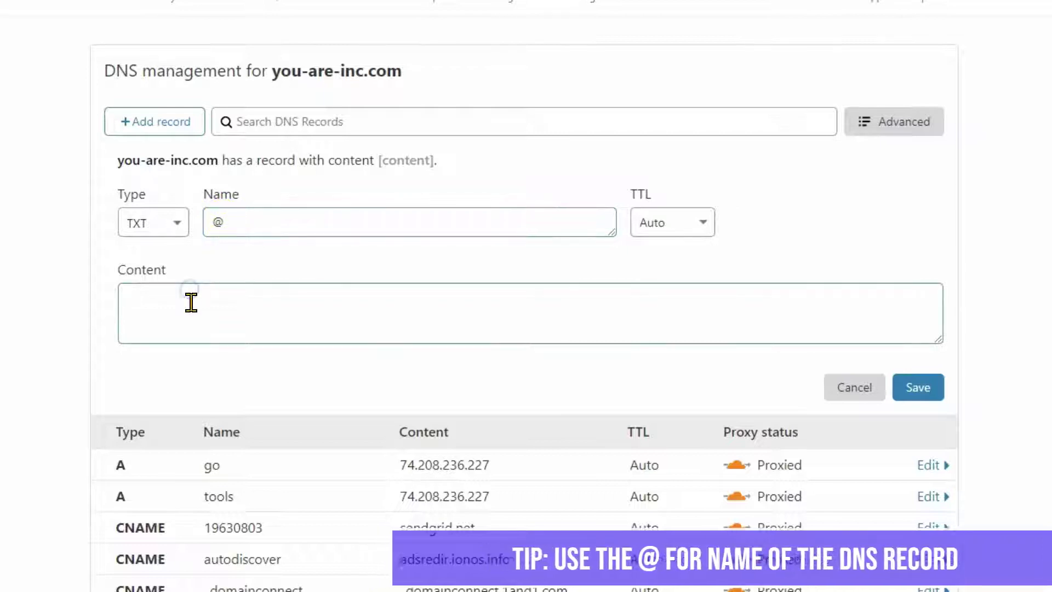
key("ctrl+v")
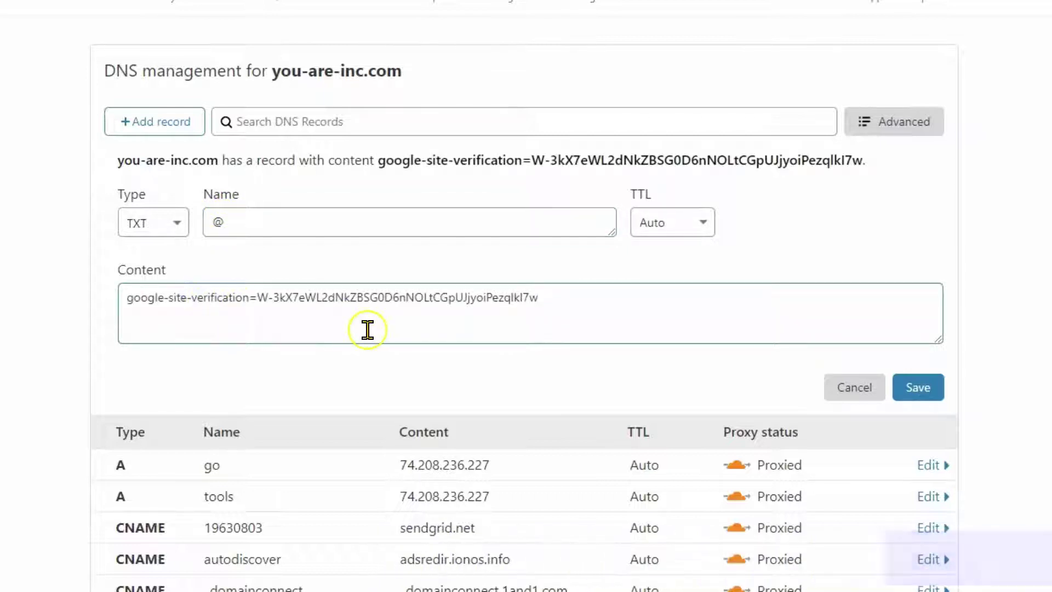
left_click(935, 391)
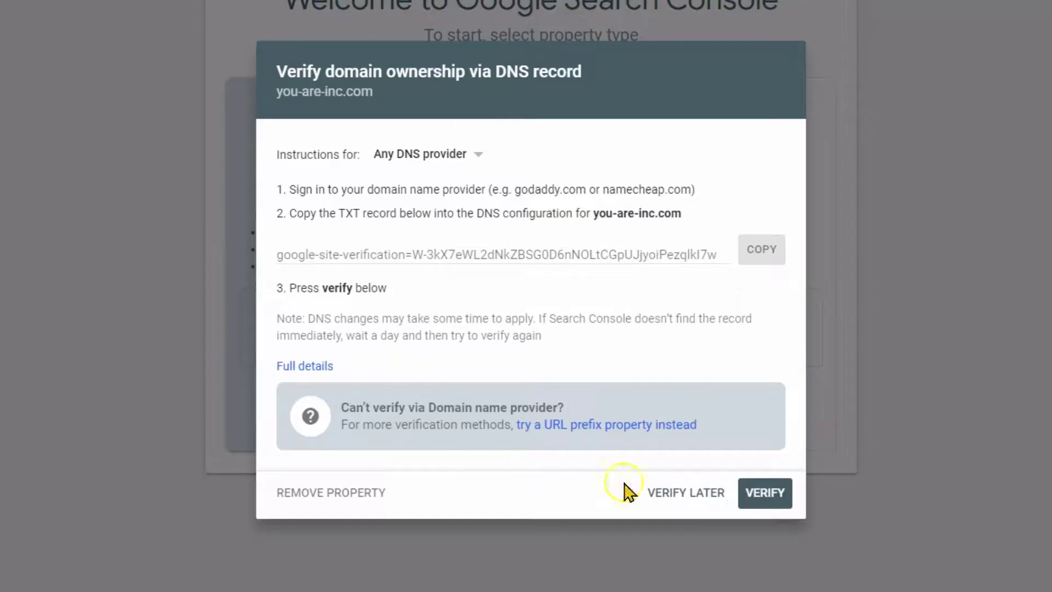
Verify ownership of you-are-inc.com in Search Console and open its property overview, dismissing the introductory messages
left_click(764, 495)
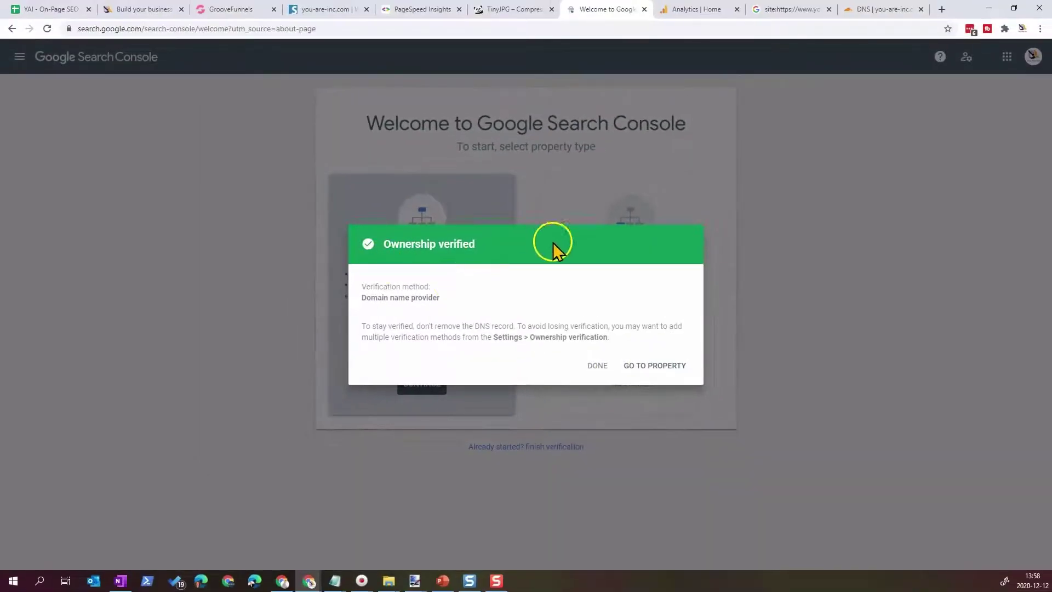
left_click(662, 372)
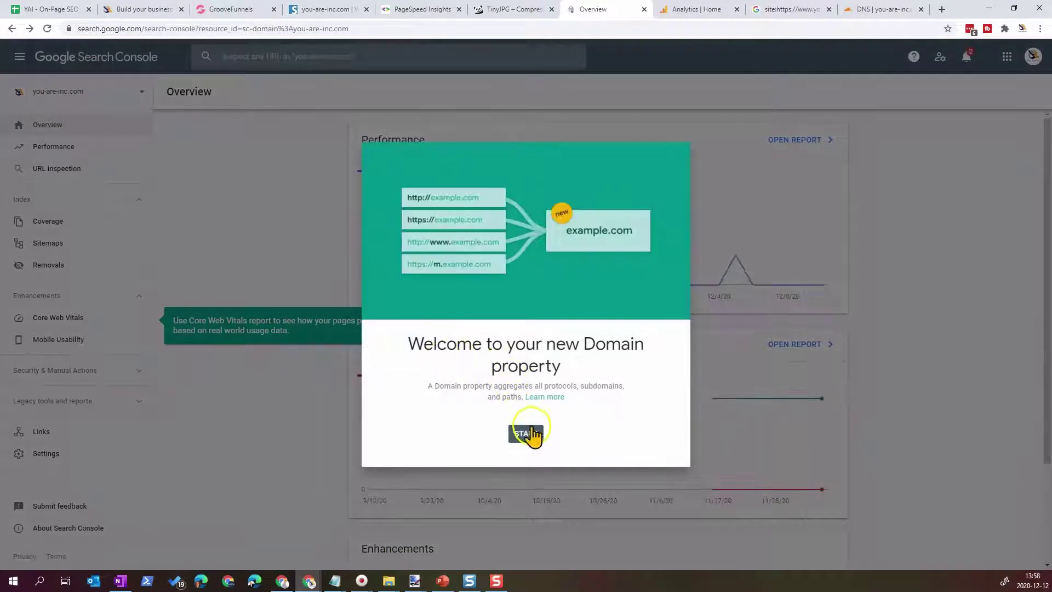
left_click(527, 433)
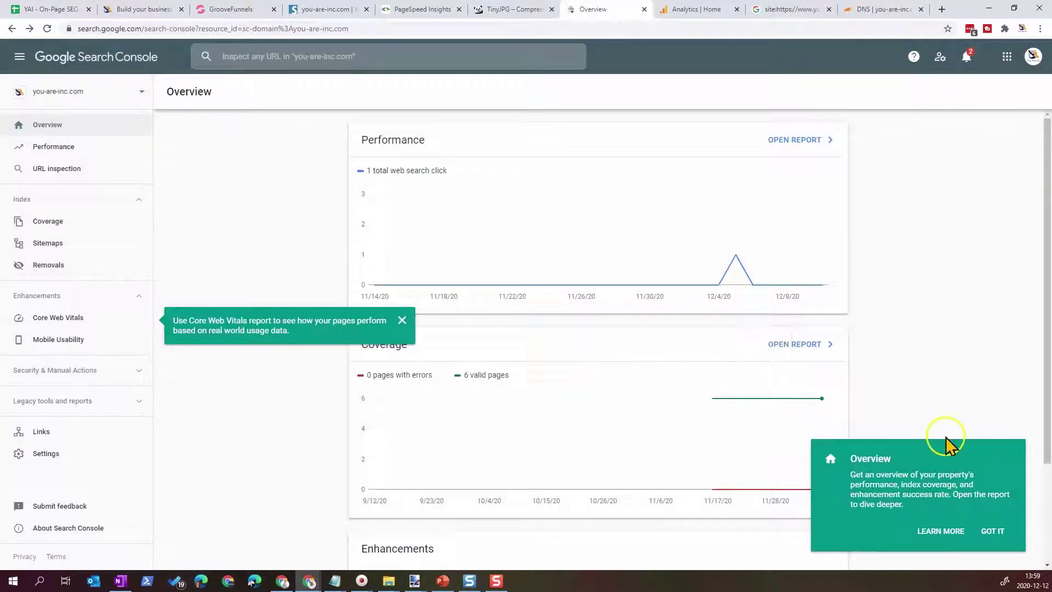
left_click(405, 321)
left_click(993, 531)
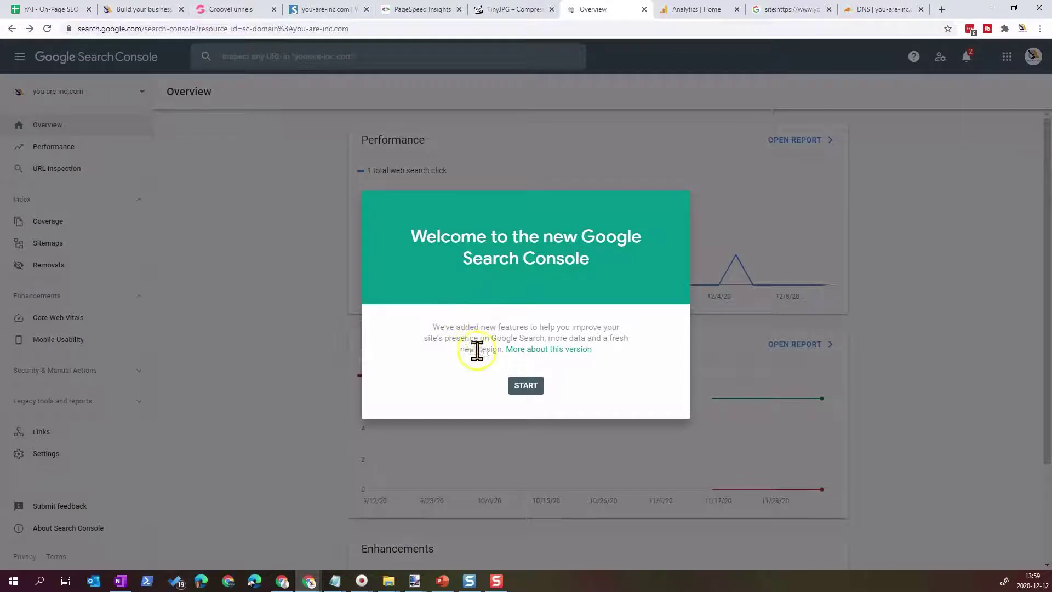
left_click(526, 385)
Look through the property's Performance, URL inspection, Coverage, Sitemaps and Links sections
left_click(74, 147)
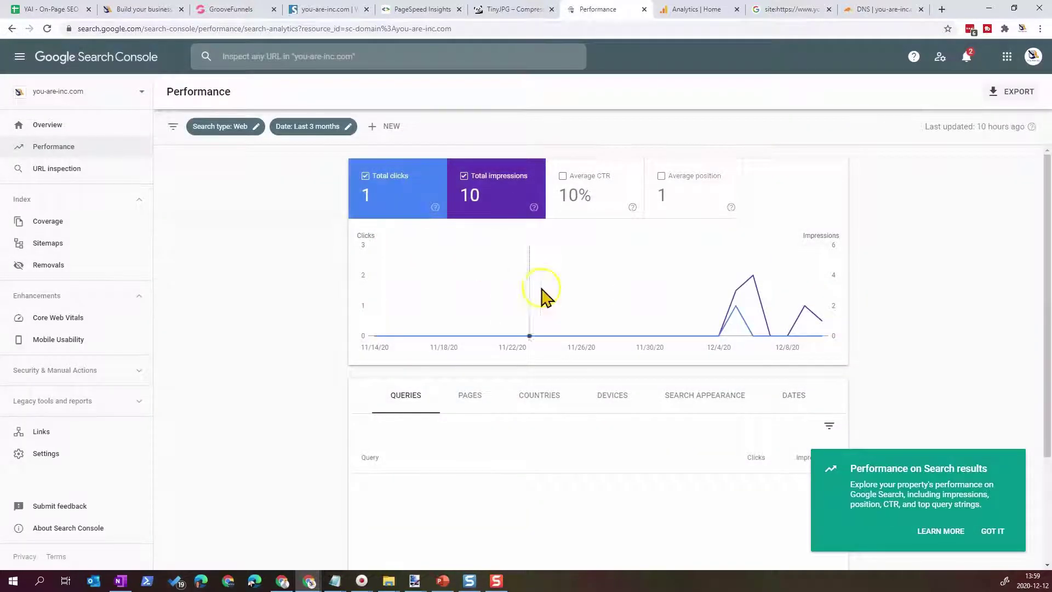
left_click(48, 169)
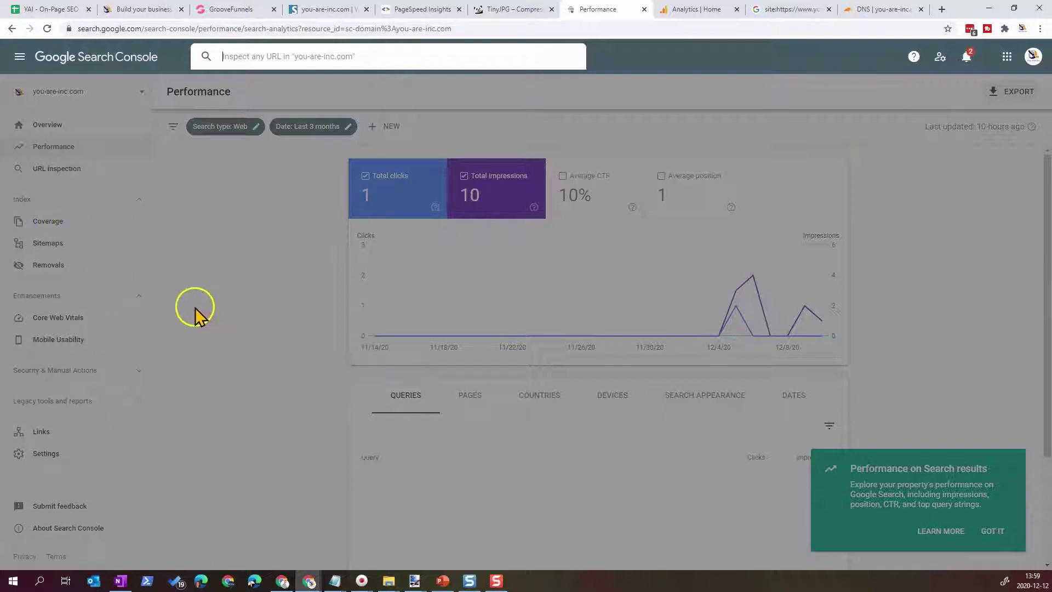
left_click(47, 221)
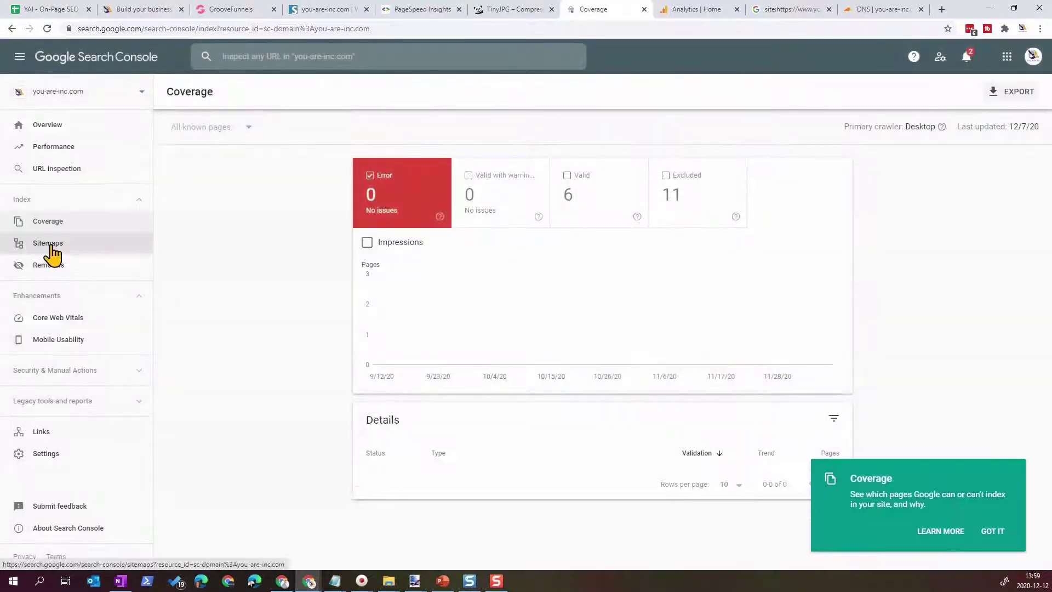
left_click(50, 244)
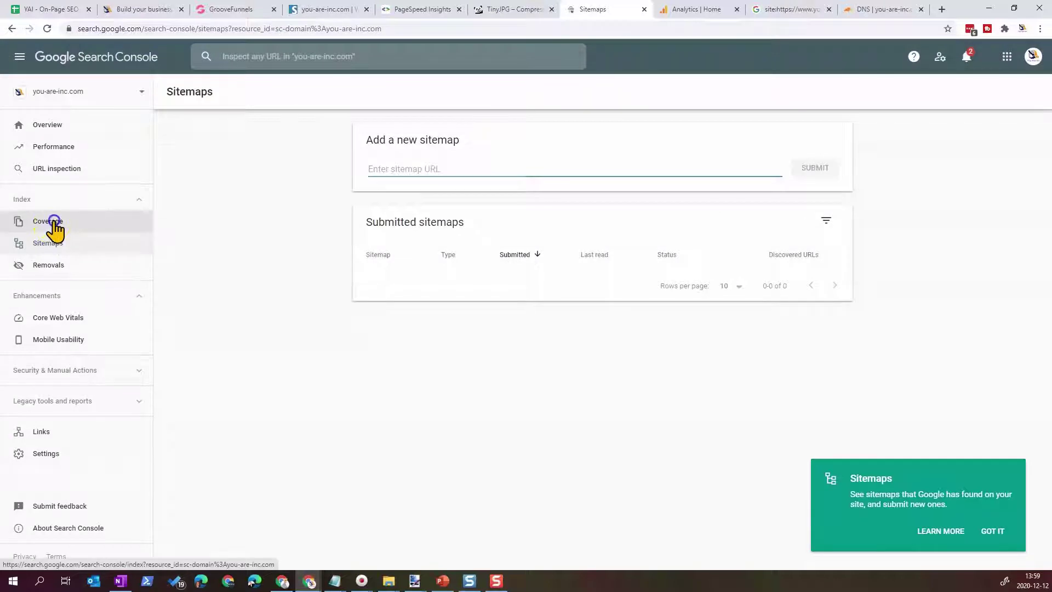
left_click(53, 221)
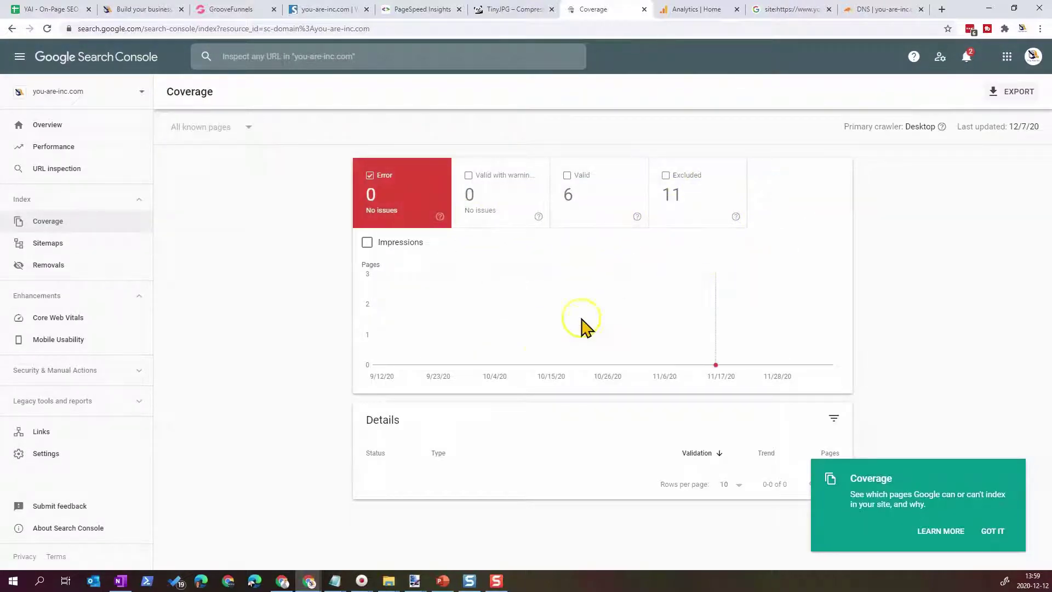
left_click(77, 433)
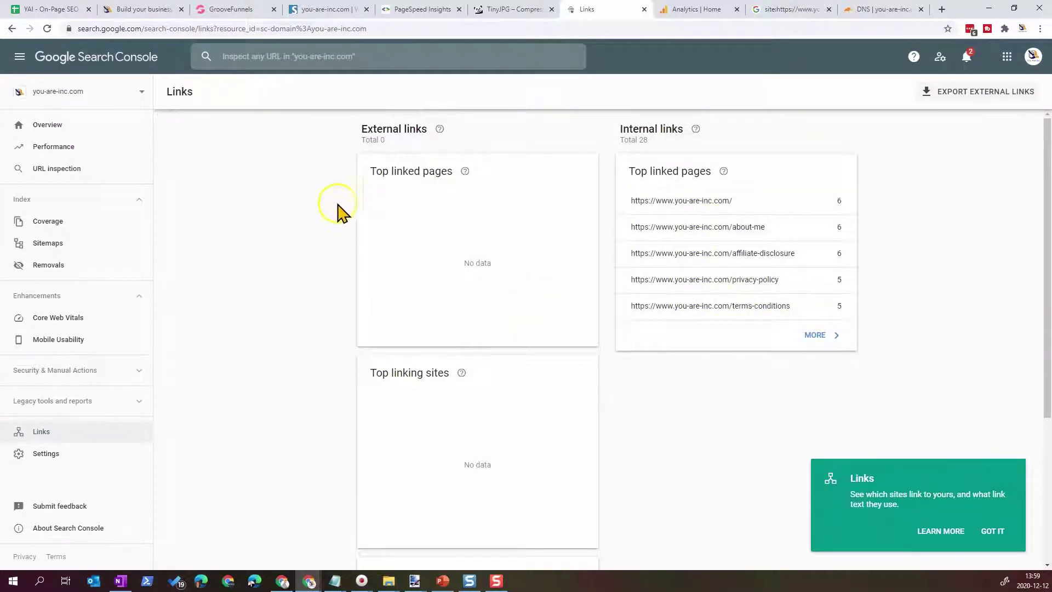
left_click(531, 9)
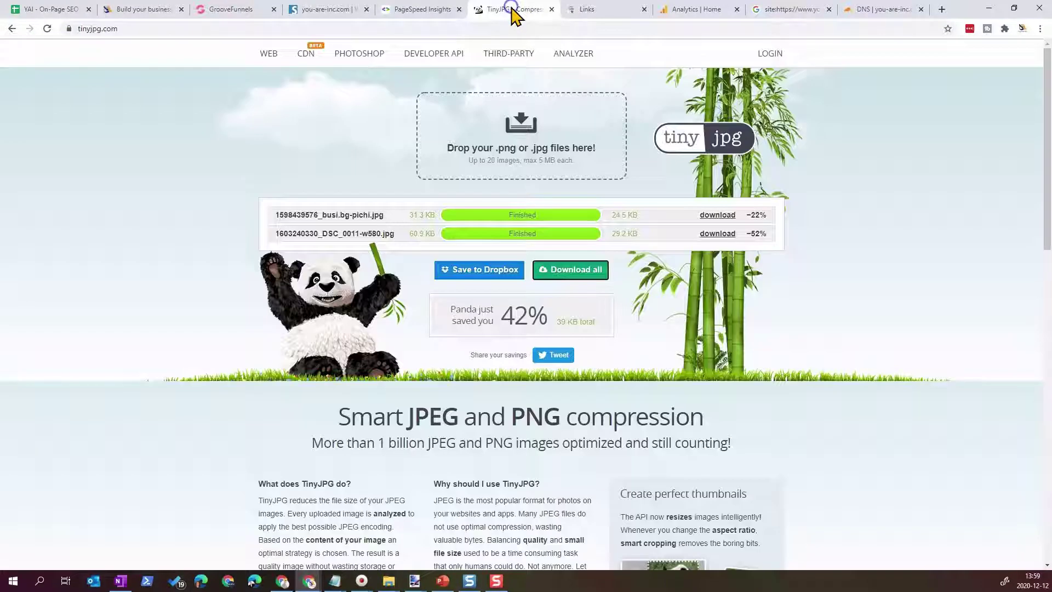
left_click(430, 9)
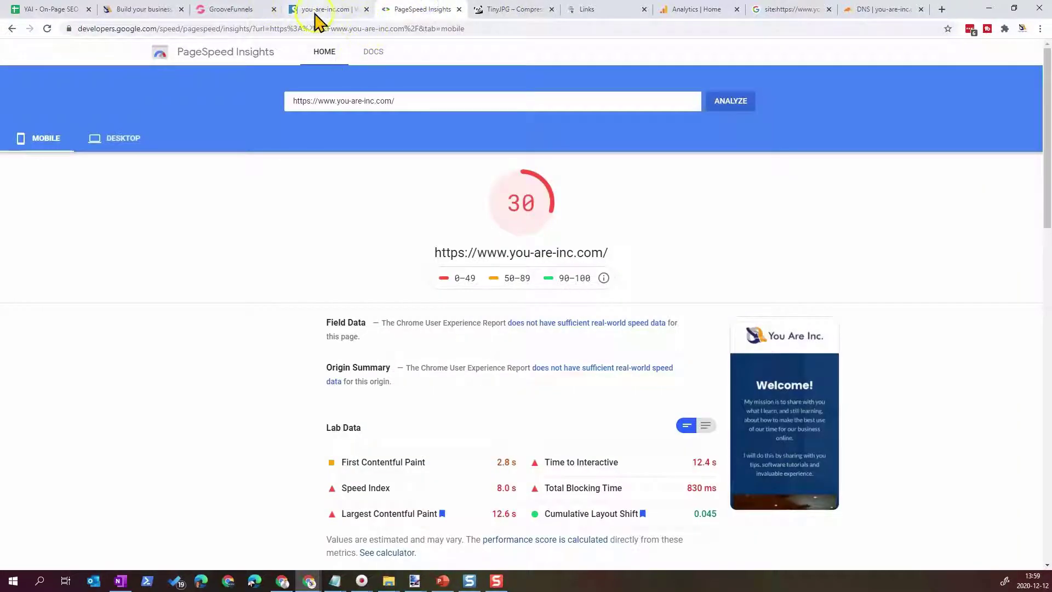
left_click(315, 10)
scroll(606, 258, "up", 20)
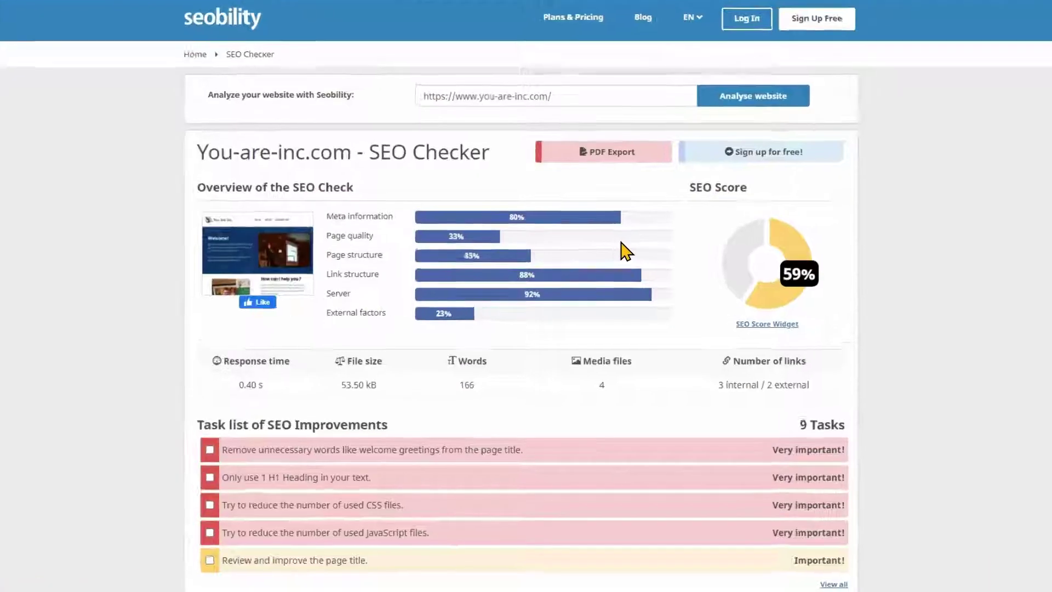
left_click(861, 117)
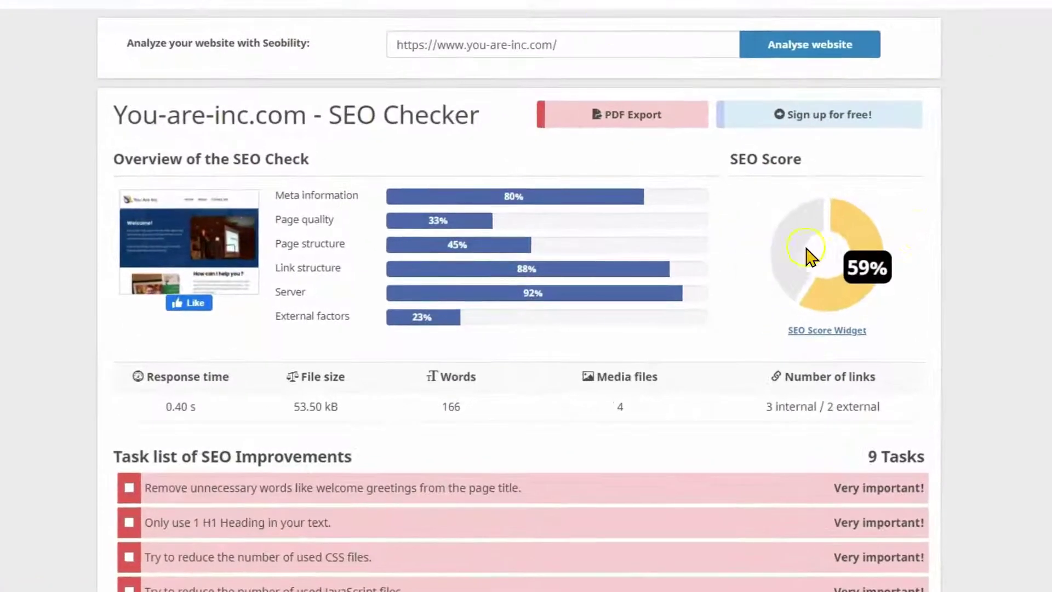
left_click(777, 49)
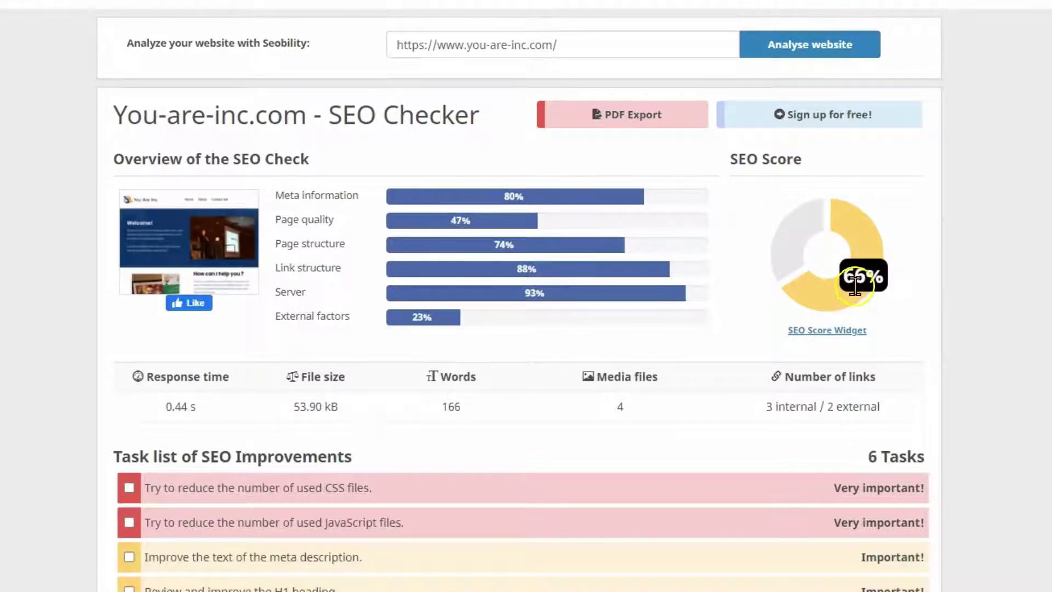
Review the task list of SEO improvements and open the details about the H1 heading
scroll(853, 282, "down", 2)
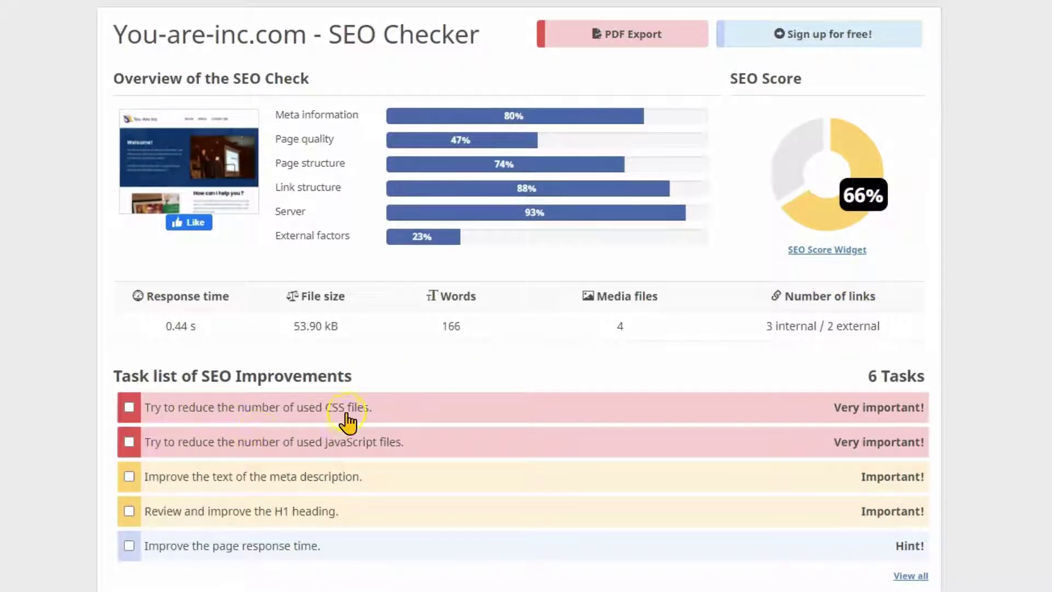
scroll(362, 462, "down", 2)
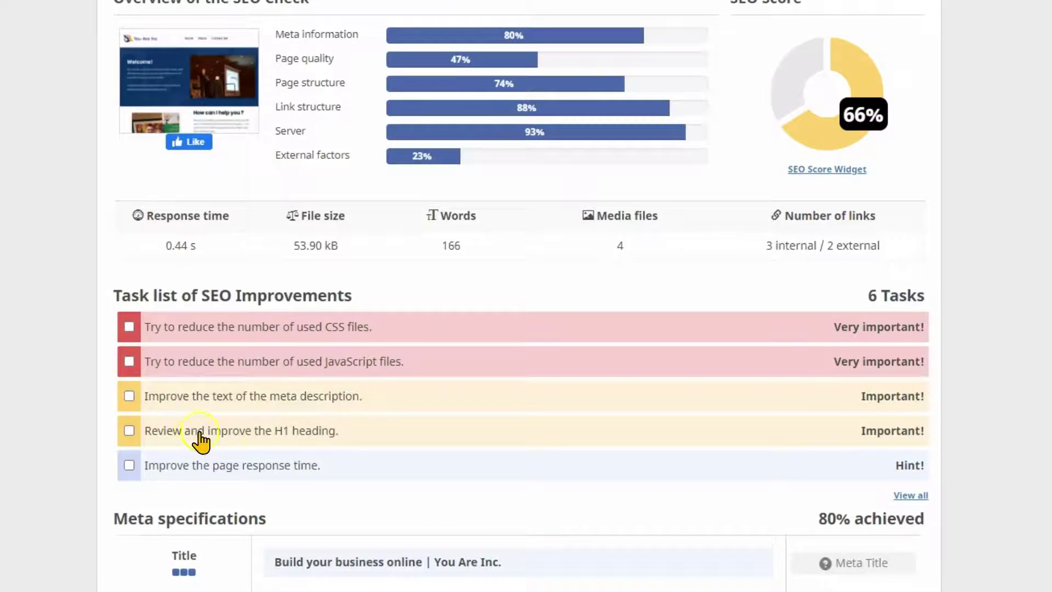
left_click(327, 433)
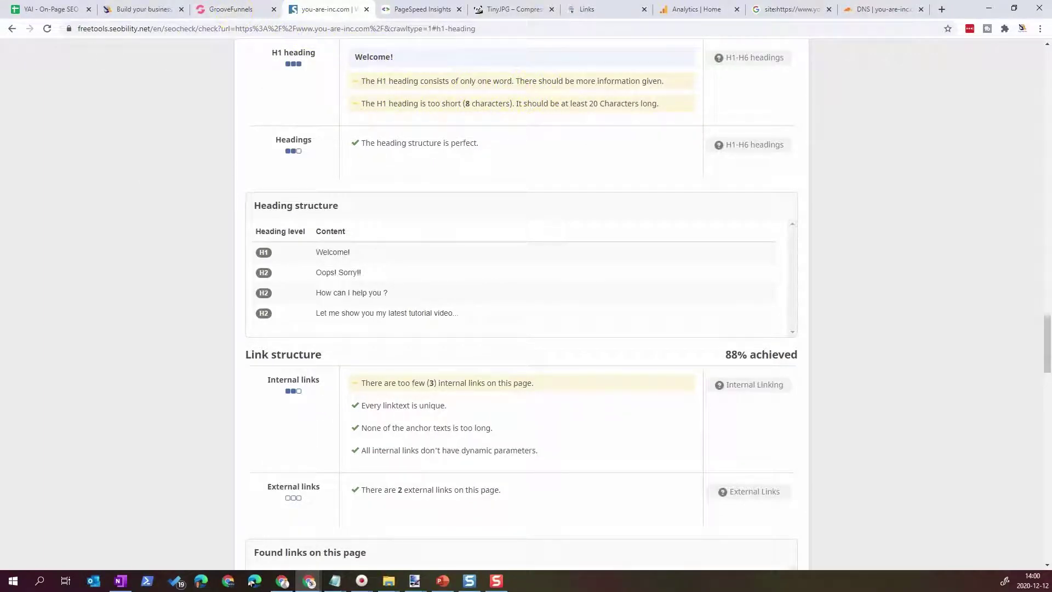
Switch to the GrooveFunnels page builder and replace the home page's "Welcome!" heading with "Build your business online"
key("alt+Tab")
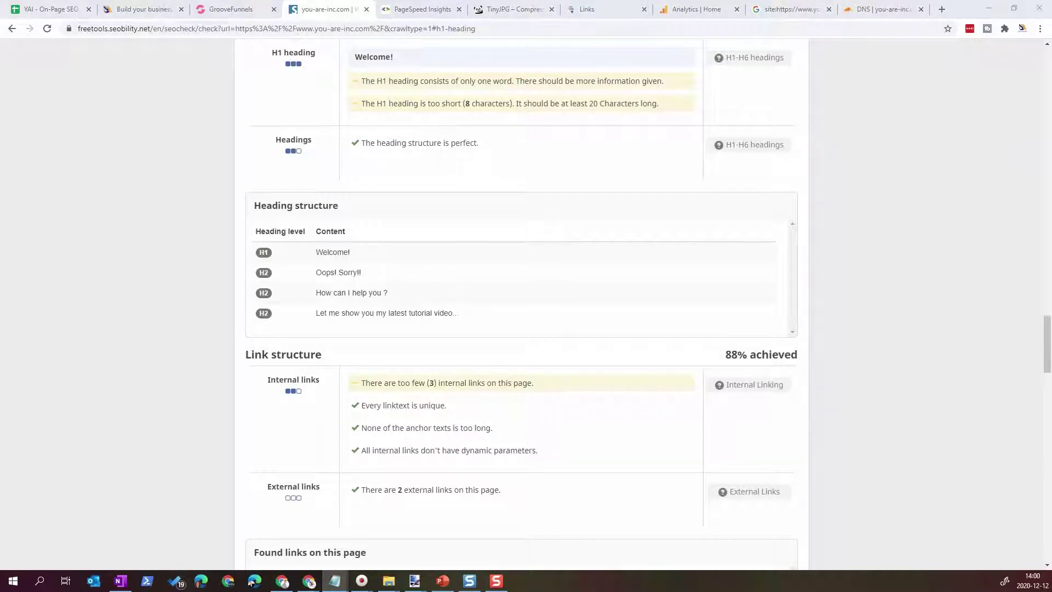
left_click(134, 10)
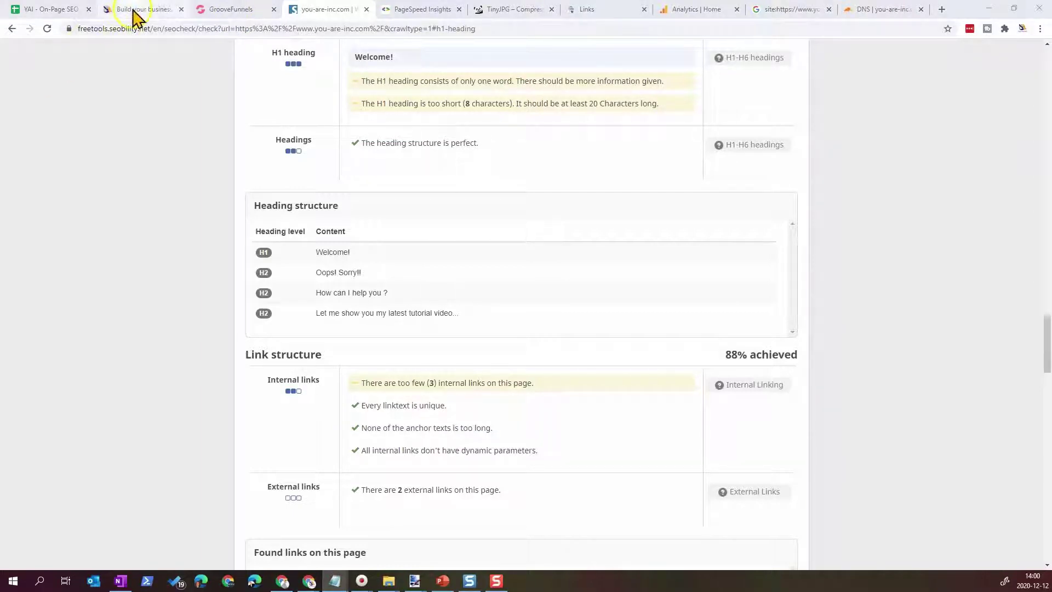
left_click(228, 9)
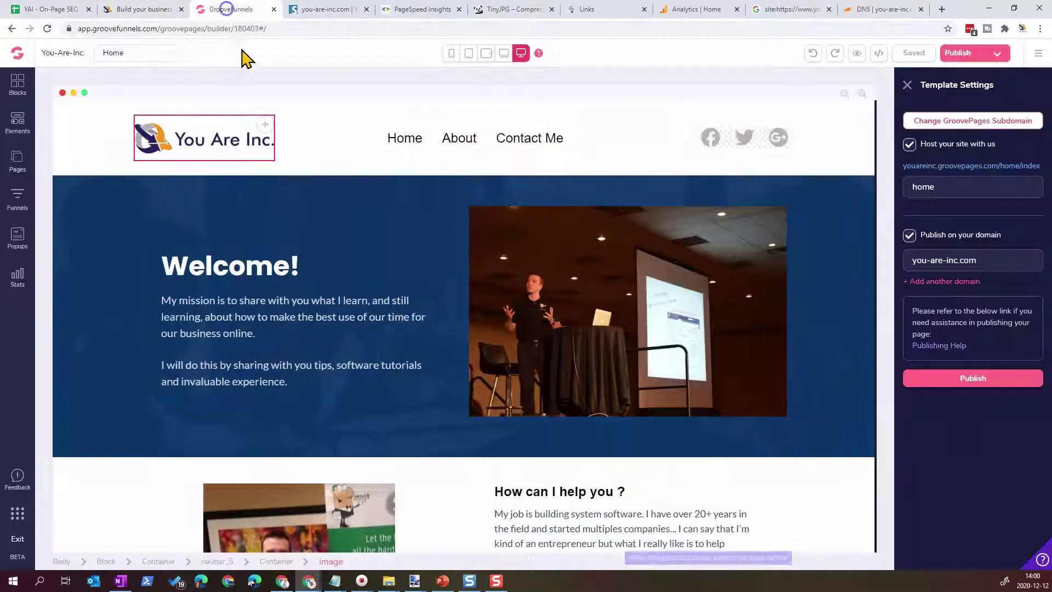
left_click(258, 265)
left_click_drag(311, 267, 194, 267)
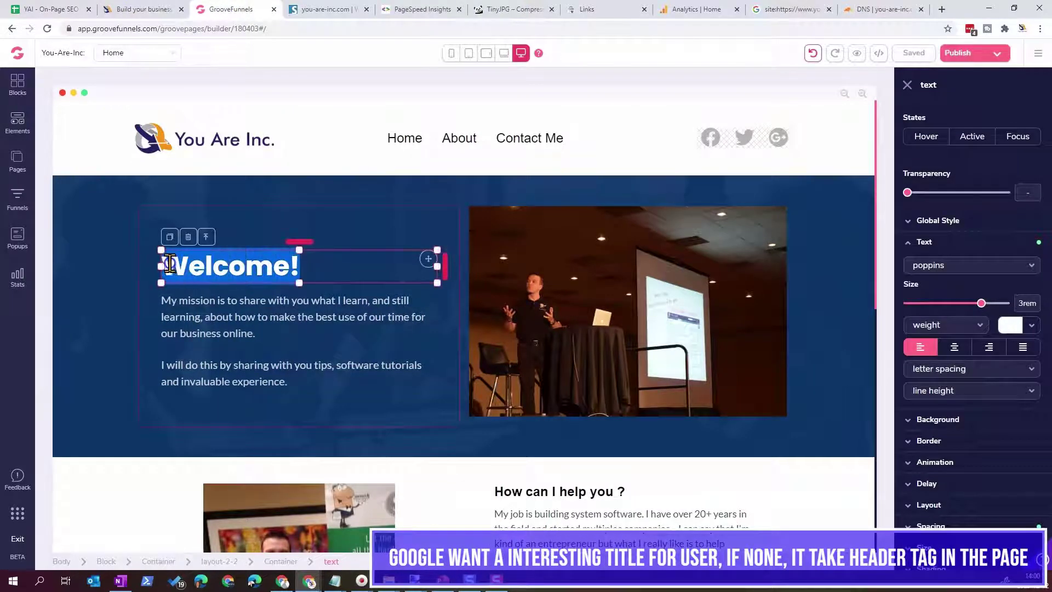
type("Build your business online")
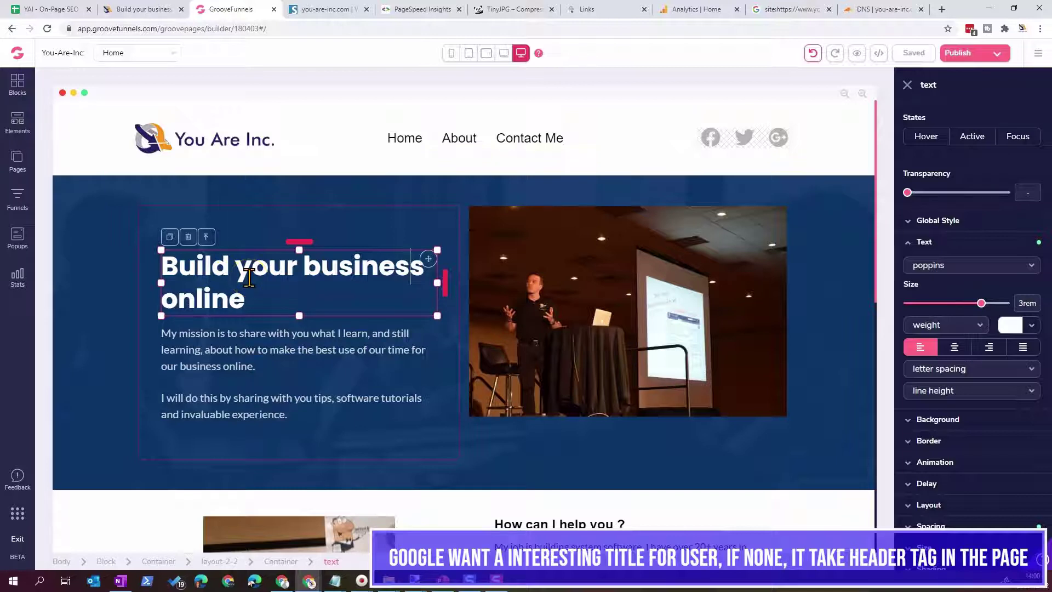
left_click(318, 284)
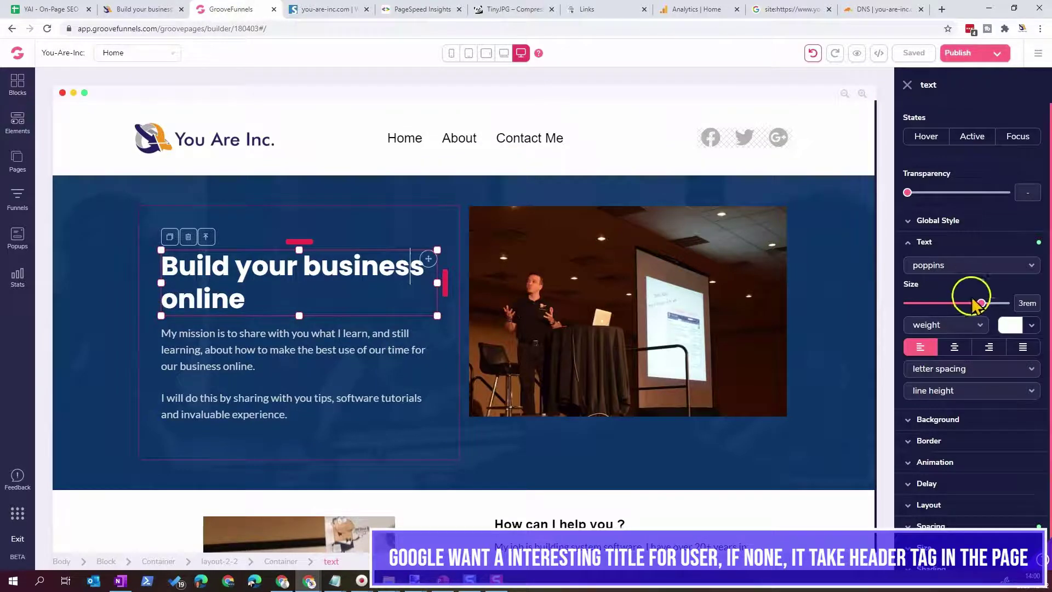
Reduce the hero heading's text size to 2.25rem and save the page
left_click_drag(981, 304, 975, 305)
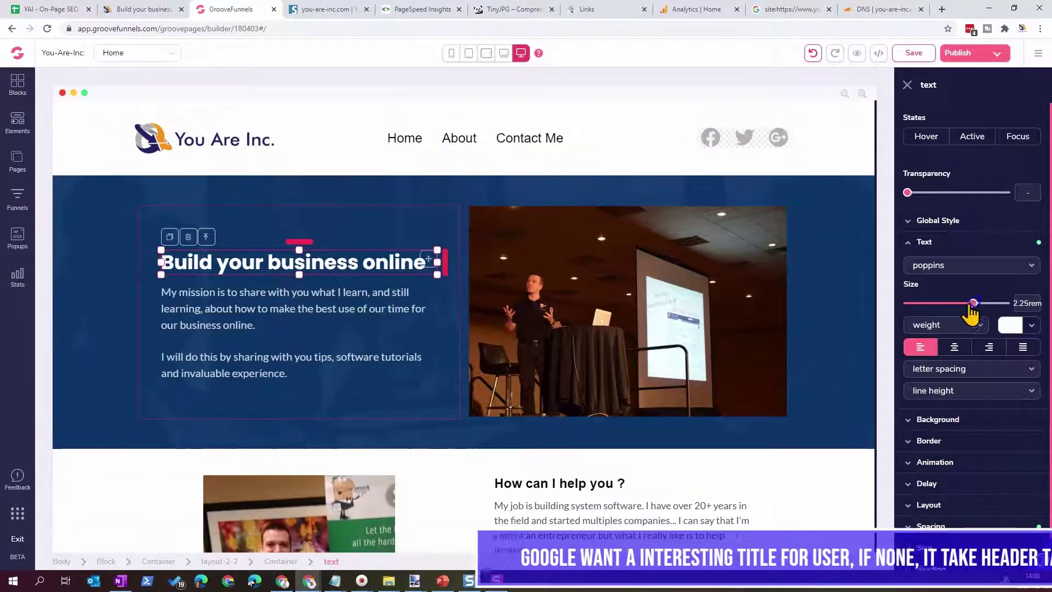
left_click(115, 268)
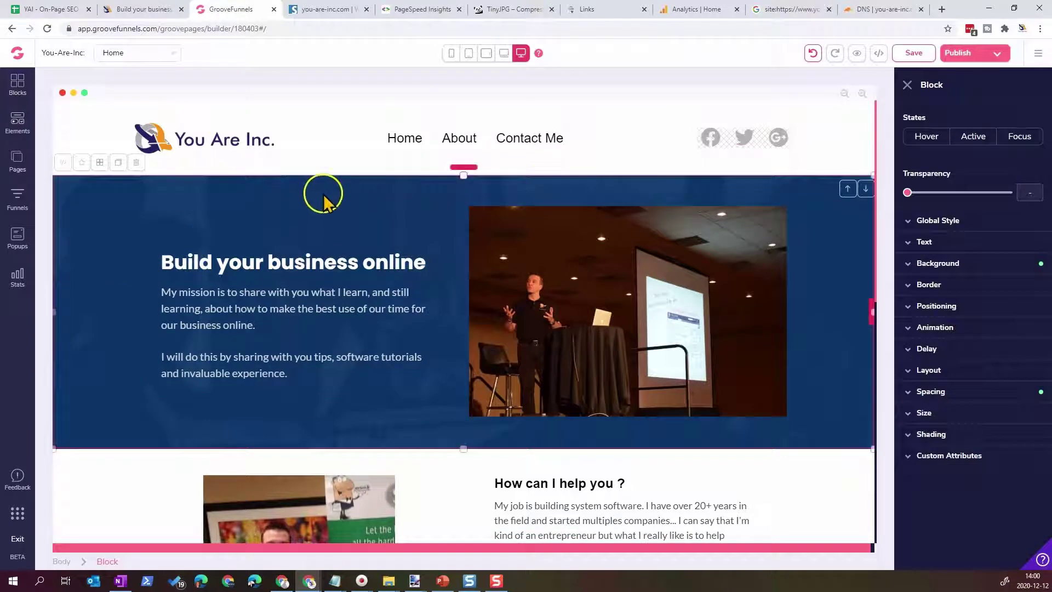
left_click(908, 54)
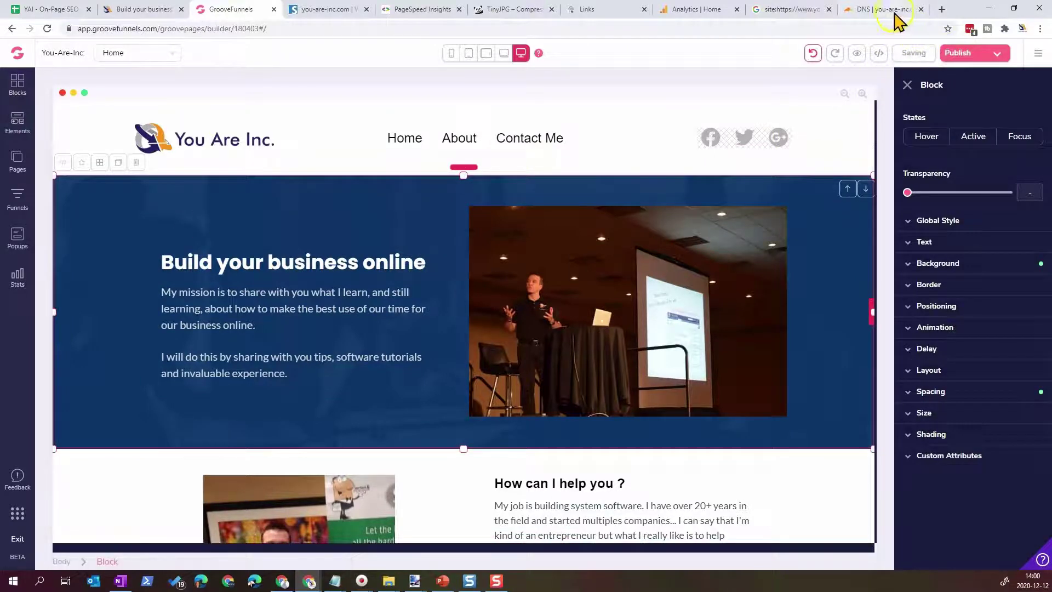
Compare the heading structure in the Seobility report, then publish the updated home page to you-are-inc.com from GrooveFunnels
left_click(325, 11)
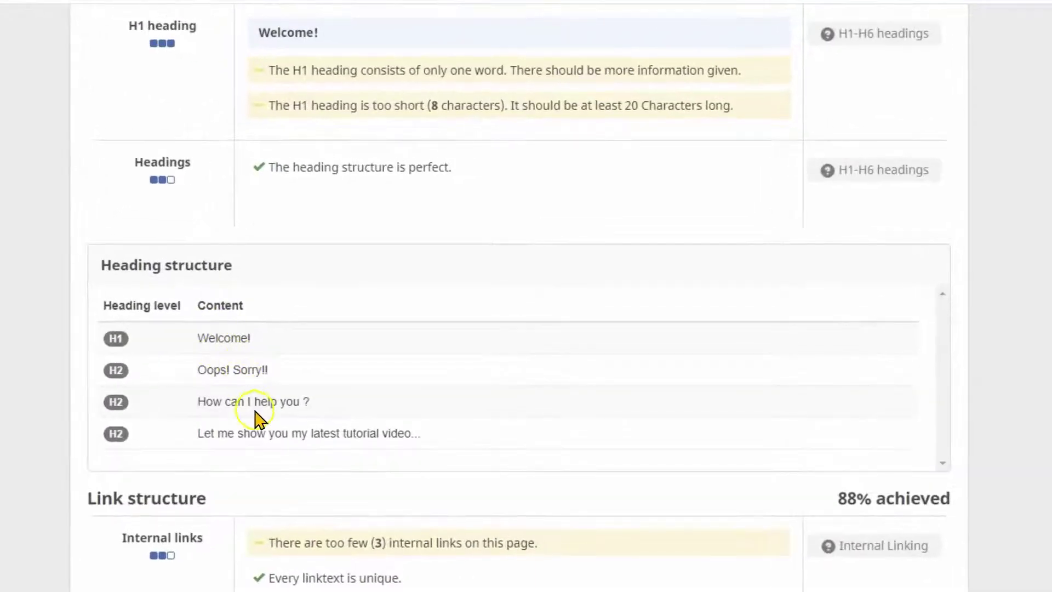
scroll(368, 430, "up", 1)
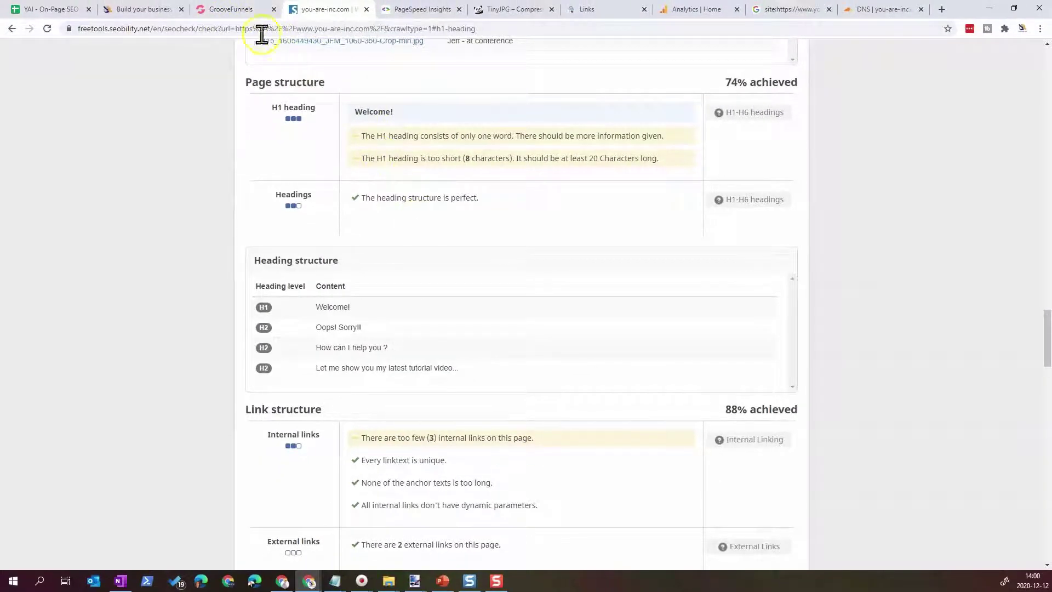
left_click(141, 9)
left_click(230, 9)
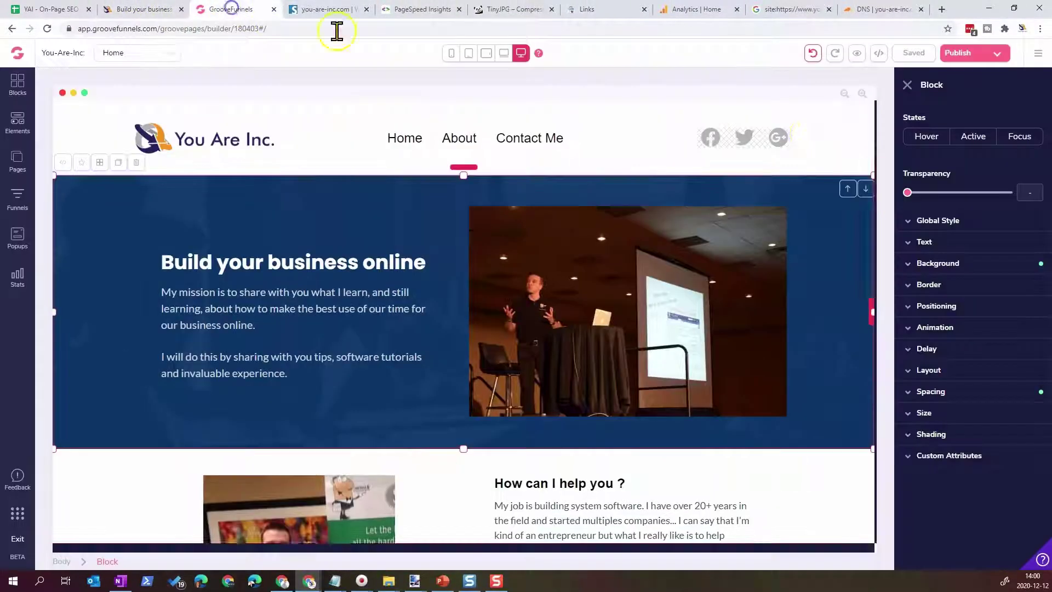
left_click(981, 55)
left_click(984, 379)
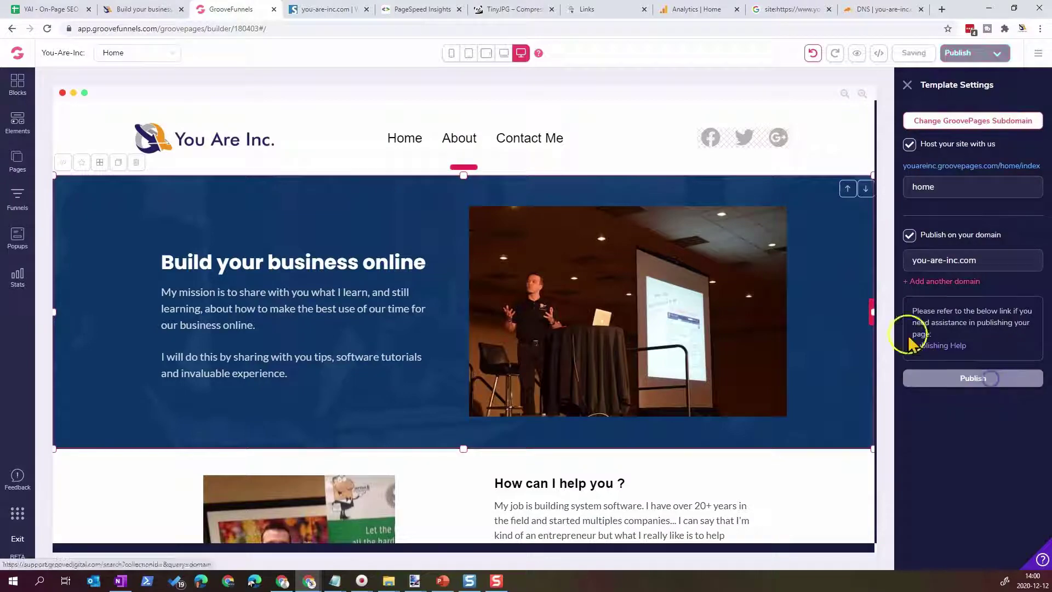
Return to the Seobility report and review its media list, heading structure, found links, external factors and search preview
left_click(406, 9)
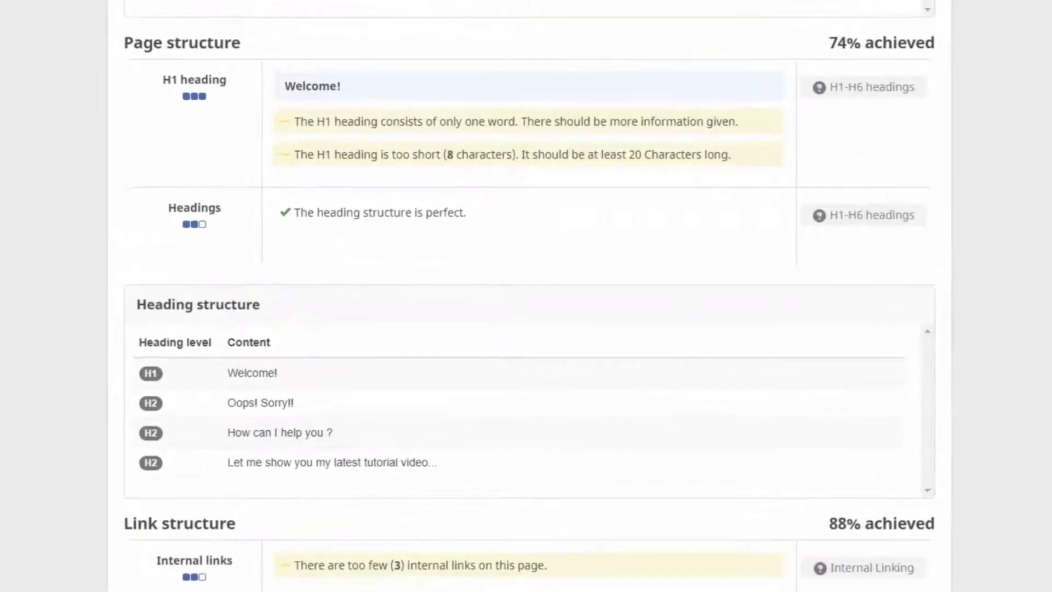
scroll(729, 299, "up", 10)
scroll(718, 298, "up", 15)
scroll(718, 298, "down", 10)
scroll(529, 296, "down", 8)
scroll(1020, 377, "down", 6)
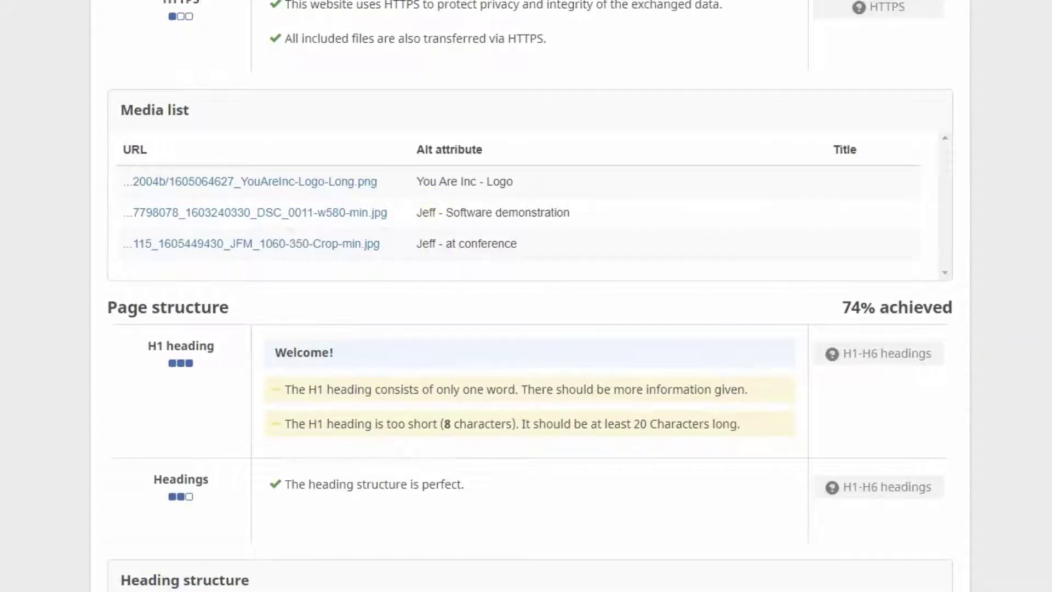
scroll(529, 296, "down", 20)
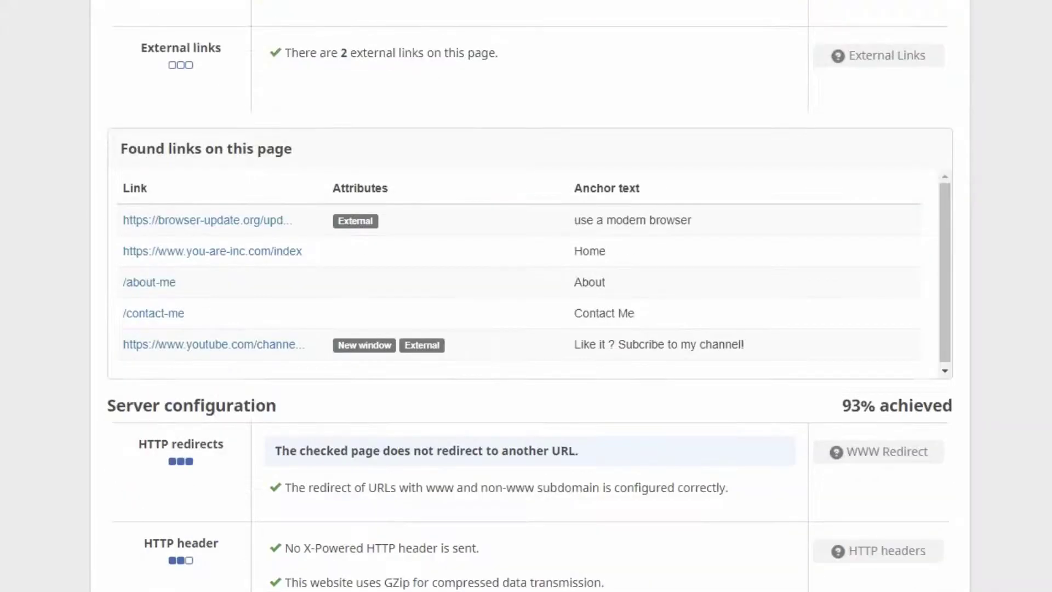
scroll(334, 329, "down", 12)
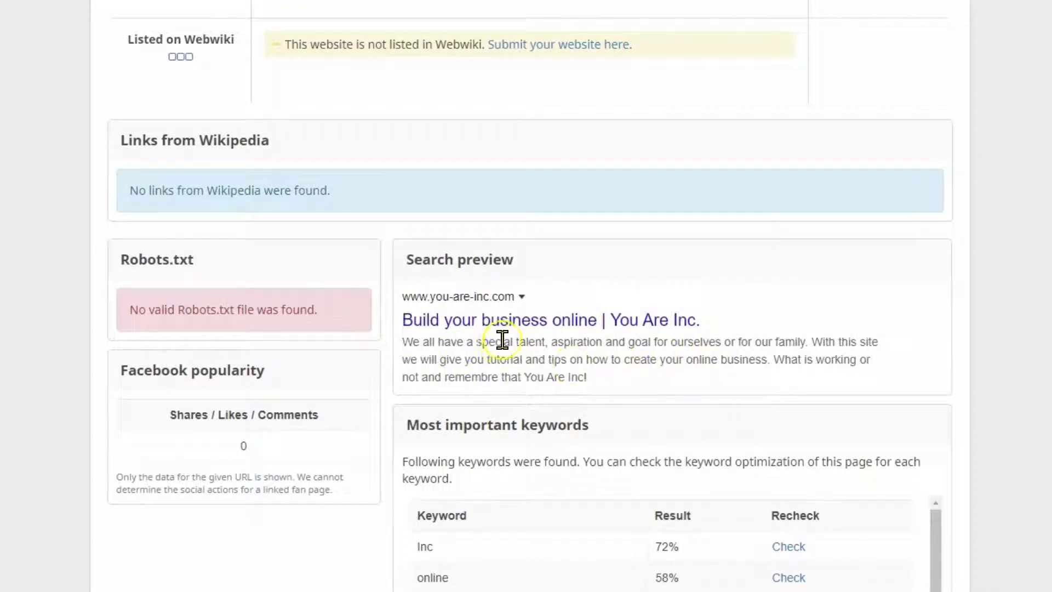
scroll(597, 362, "down", 5)
scroll(610, 380, "up", 8)
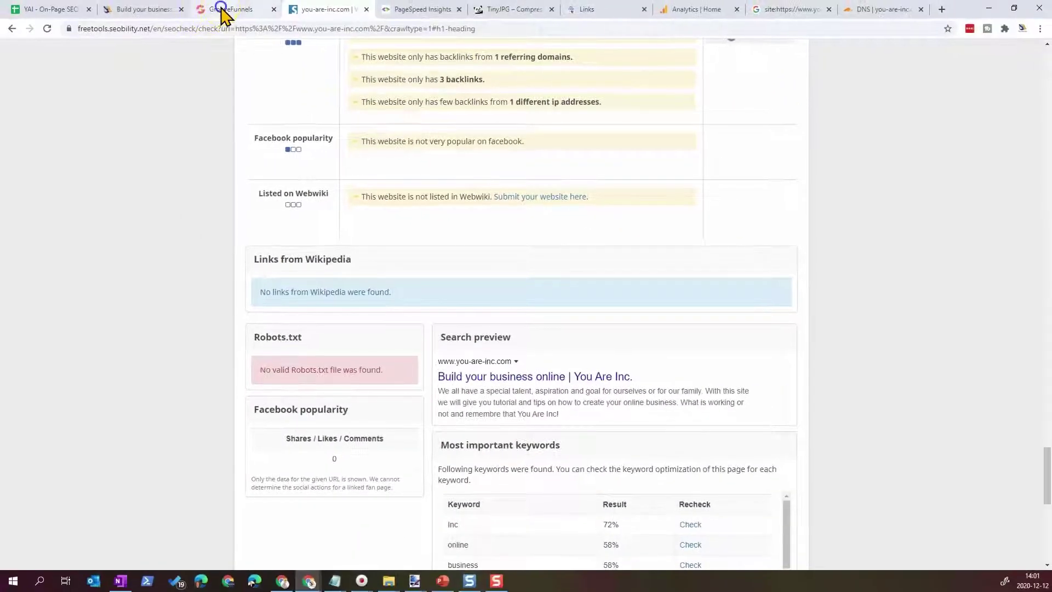
Reload the live you-are-inc.com home page to check the published heading
left_click(225, 9)
left_click(144, 10)
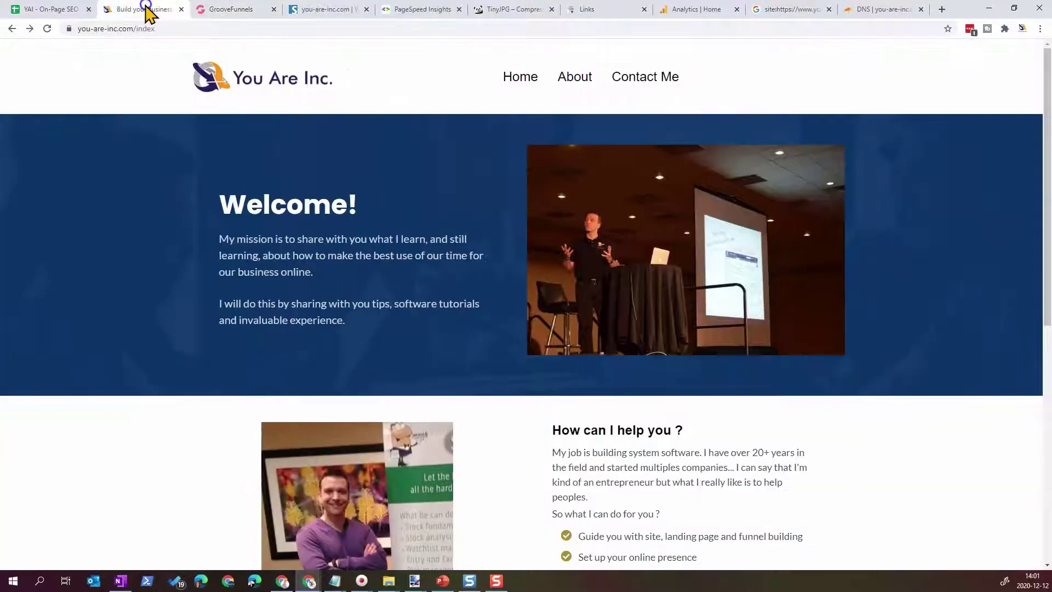
left_click(46, 29)
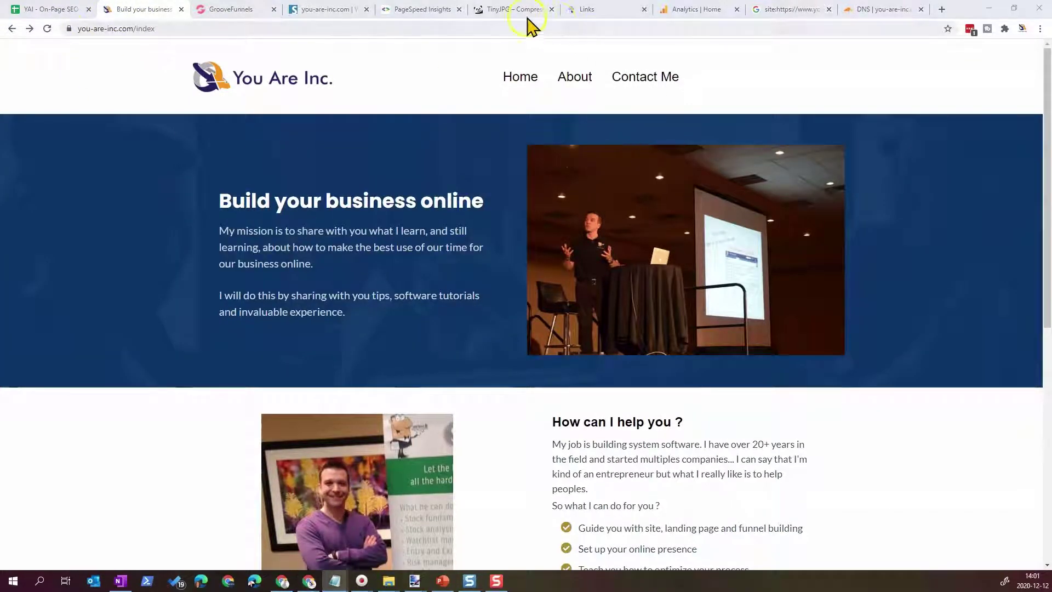
left_click(331, 11)
scroll(880, 156, "up", 20)
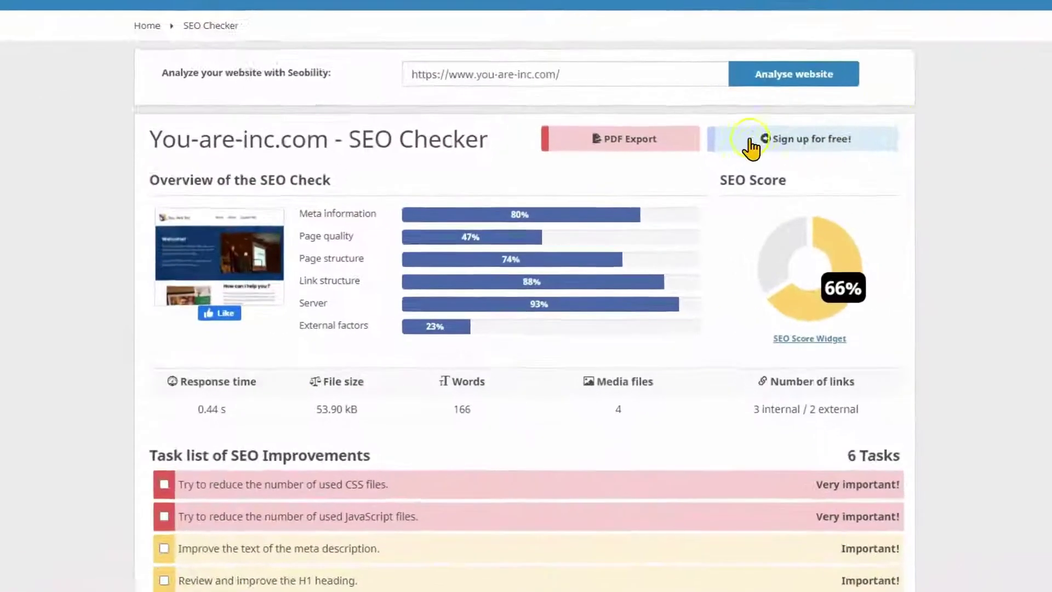
left_click(730, 118)
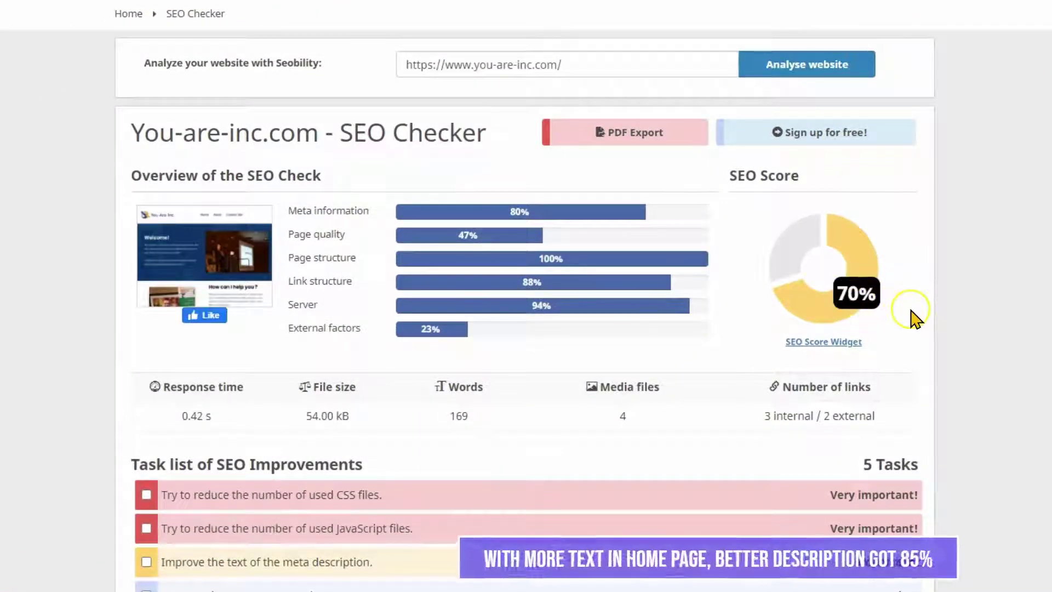
Examine the new report's SEO task list, meta description details and page quality section
scroll(912, 312, "down", 3)
scroll(369, 348, "down", 6)
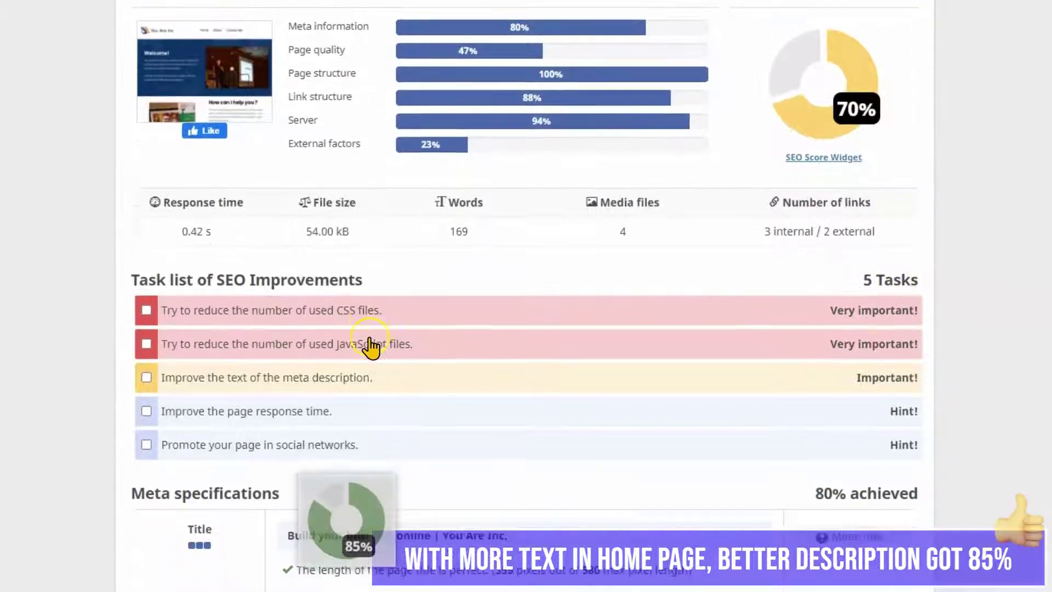
scroll(507, 277, "down", 2)
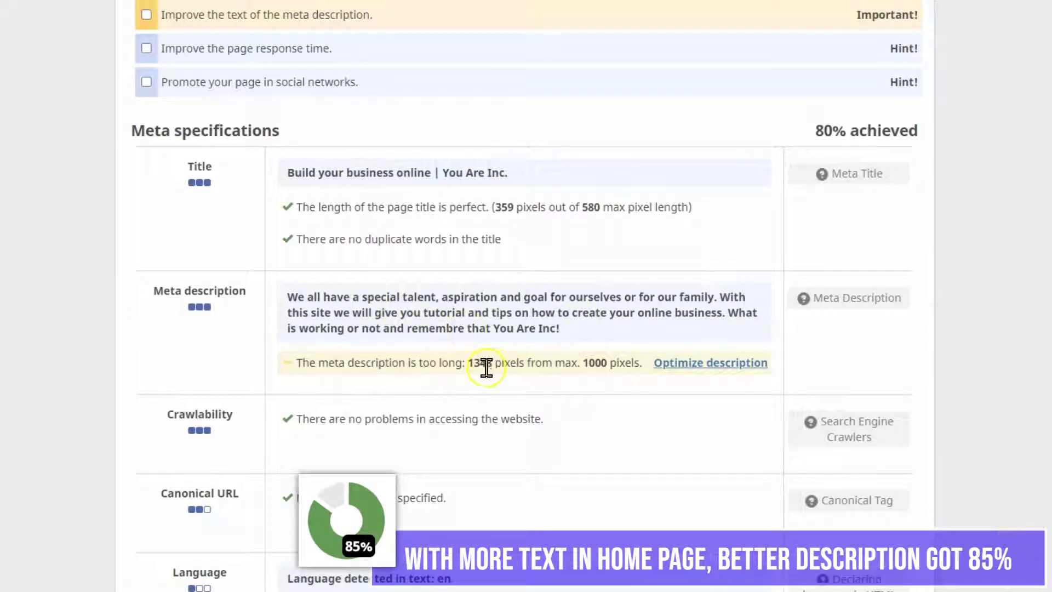
left_click_drag(570, 331, 289, 293)
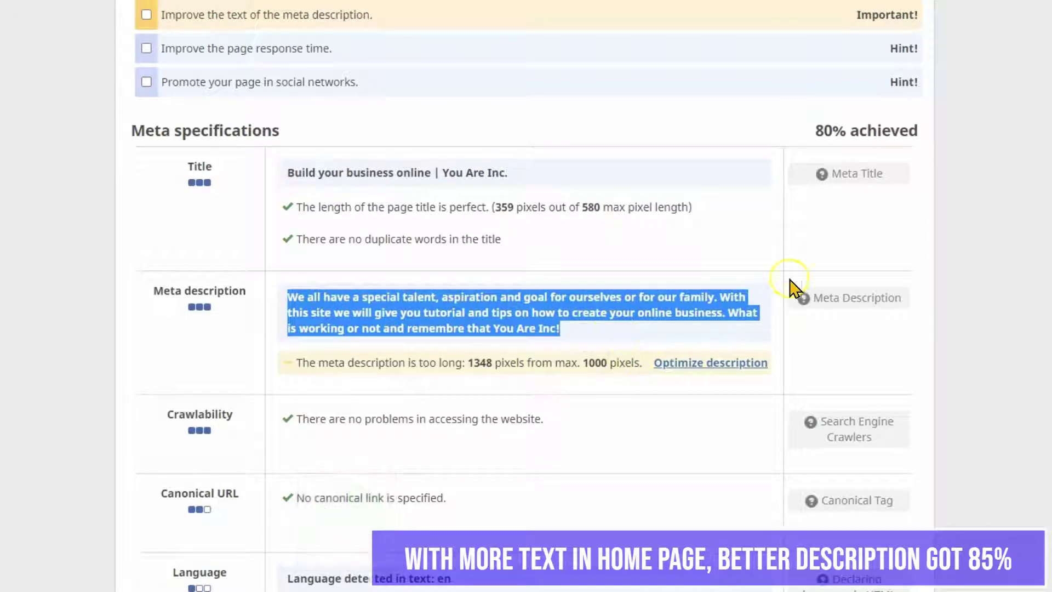
scroll(723, 277, "down", 10)
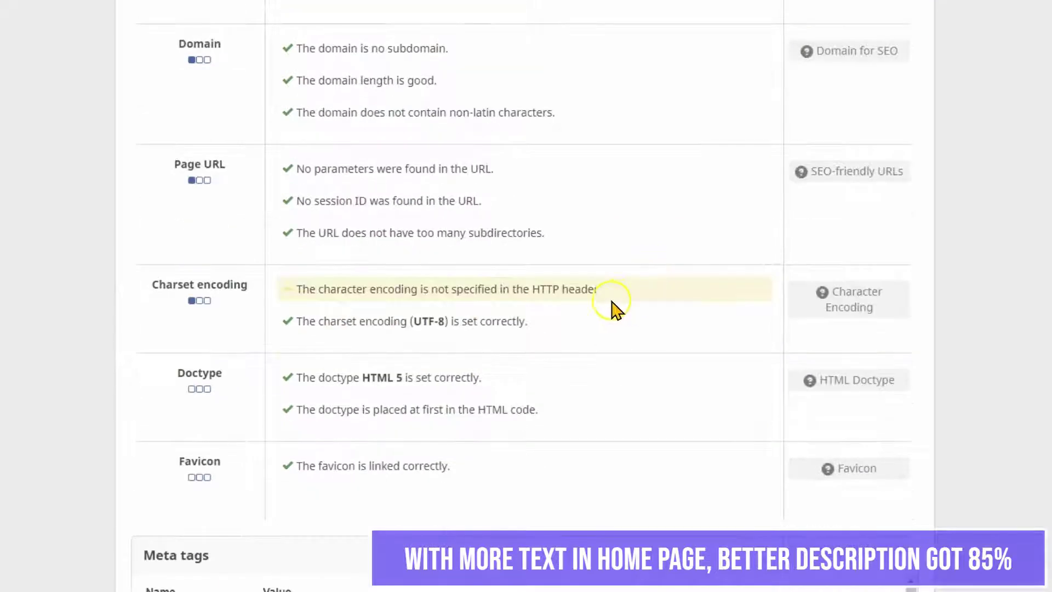
scroll(600, 296, "down", 10)
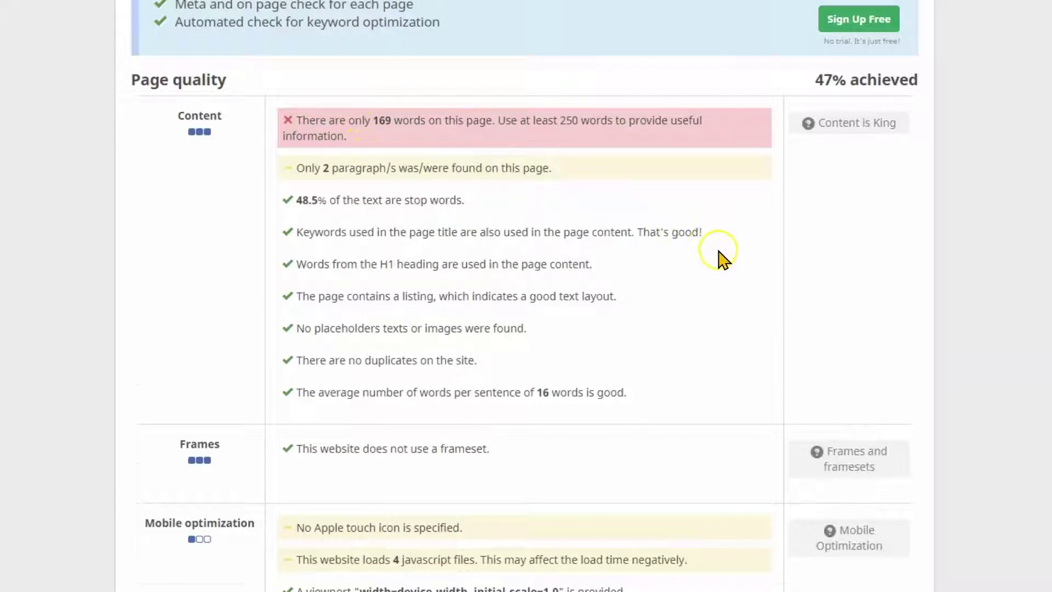
scroll(719, 255, "down", 3)
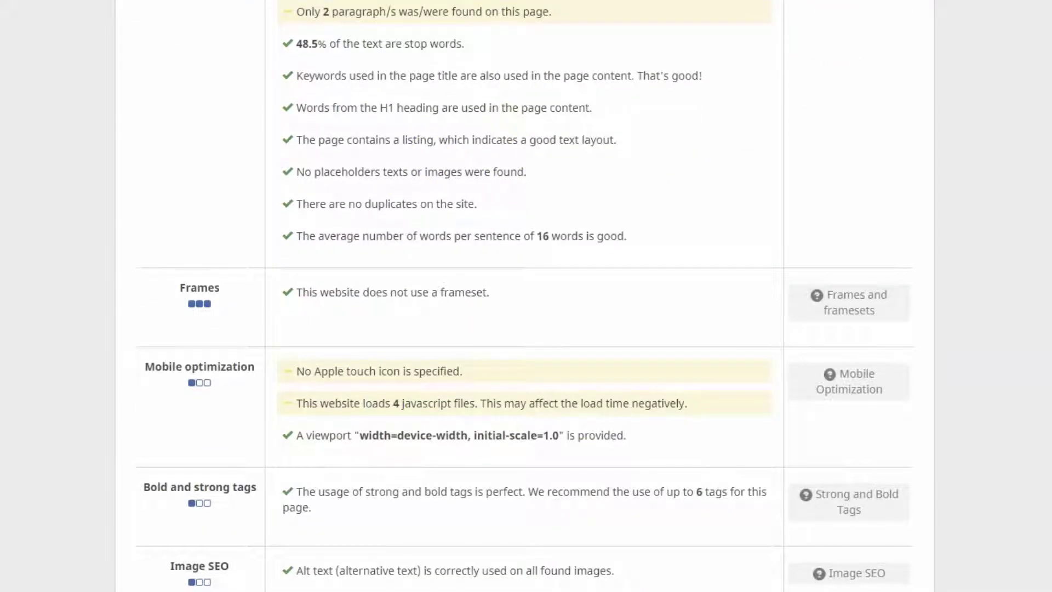
scroll(554, 173, "down", 3)
scroll(635, 230, "down", 2)
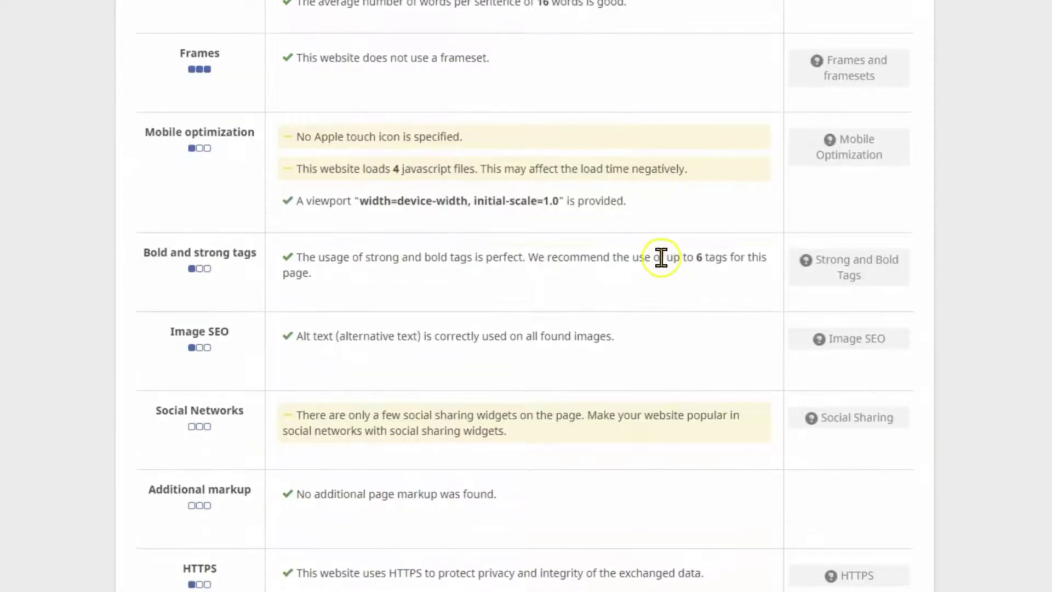
Examine the report's page structure, link structure, server configuration and external factors sections
scroll(594, 382, "down", 10)
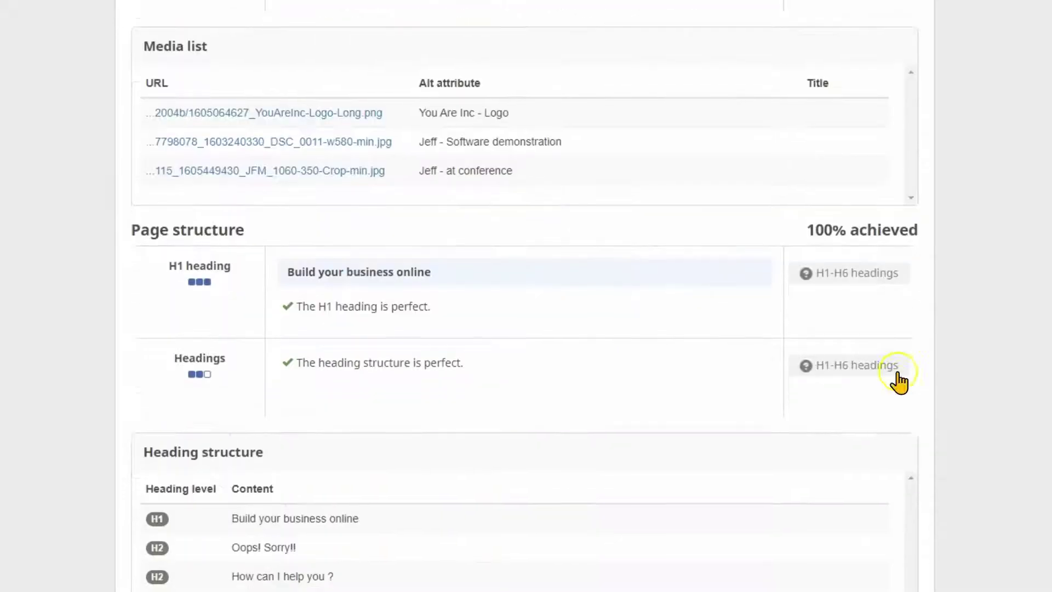
scroll(816, 323, "down", 5)
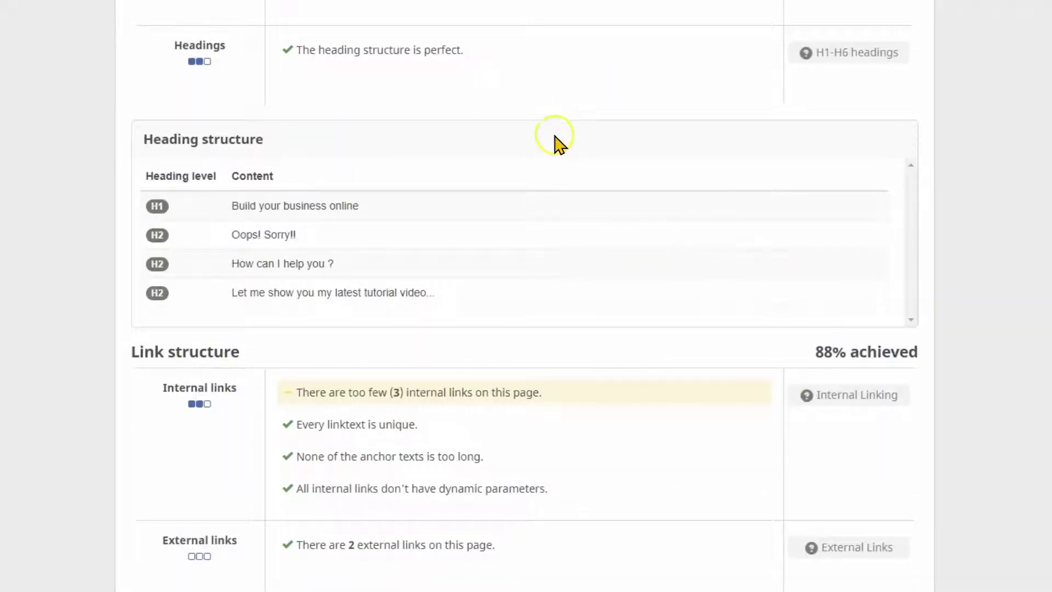
scroll(573, 183, "down", 4)
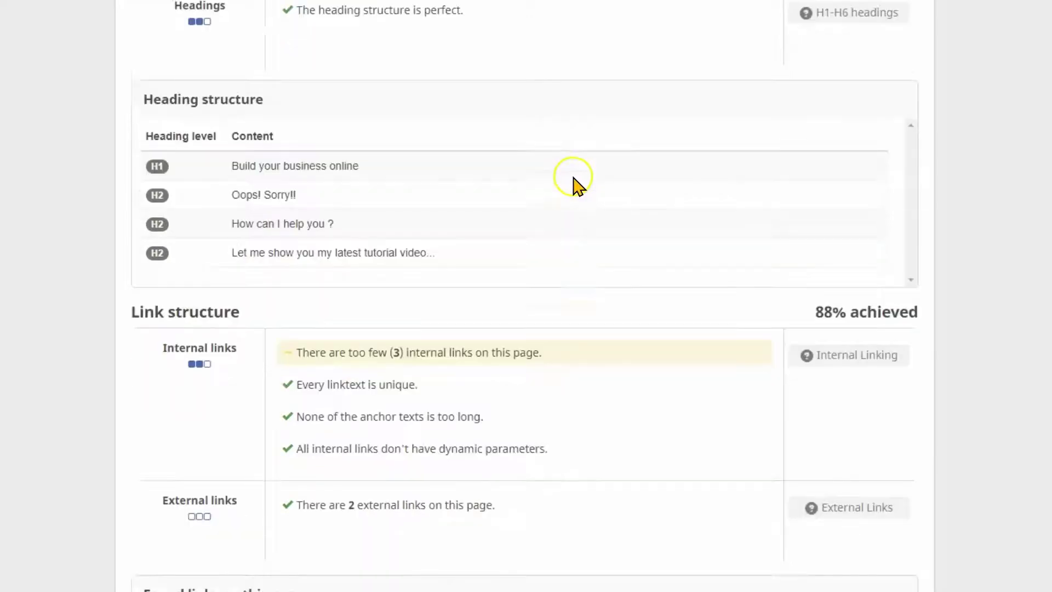
scroll(589, 165, "down", 7)
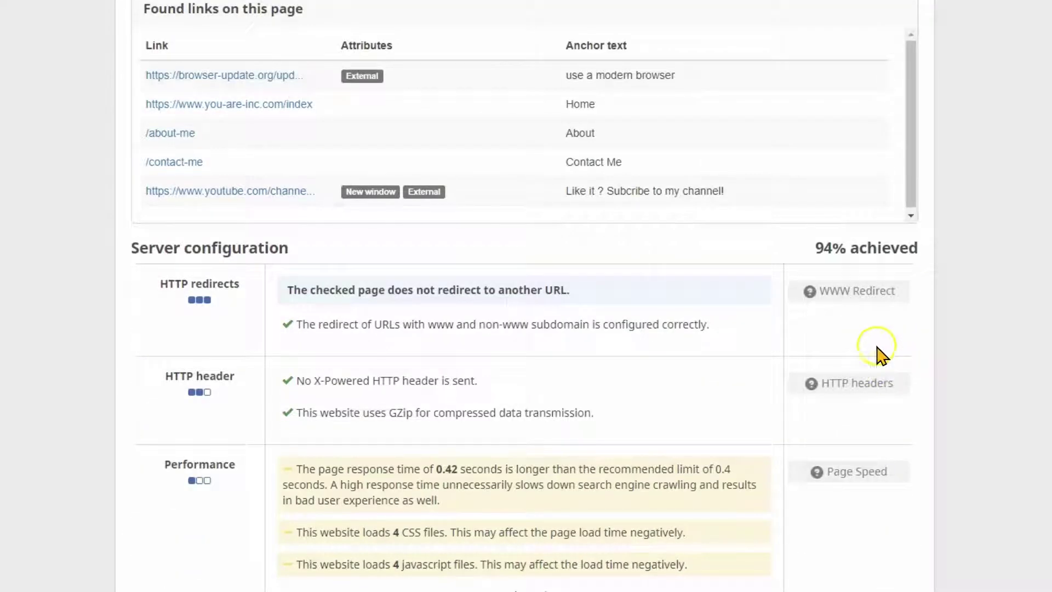
scroll(907, 334, "down", 1)
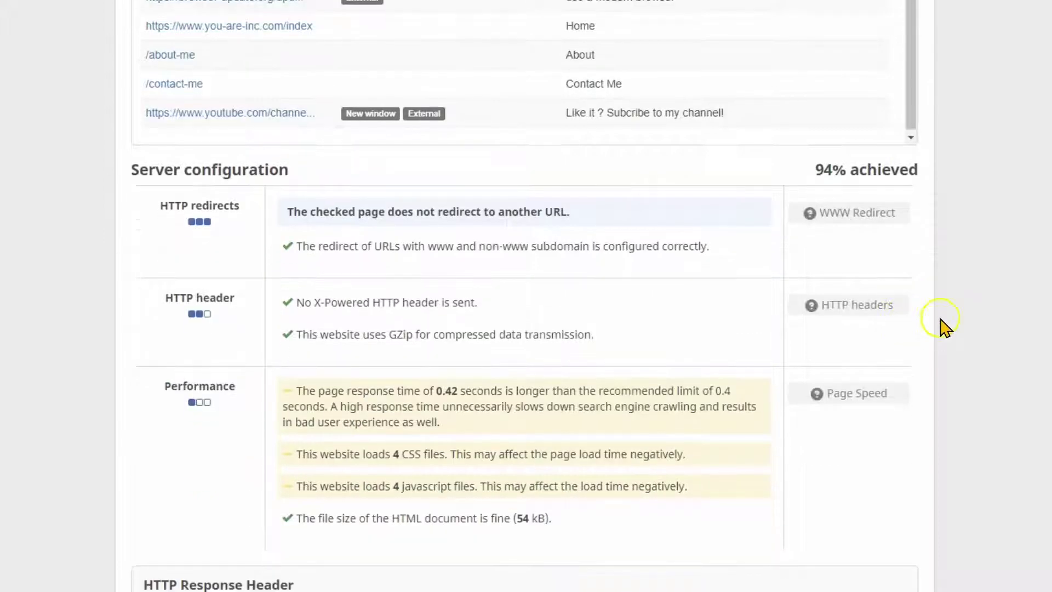
scroll(942, 327, "down", 1)
scroll(526, 296, "down", 20)
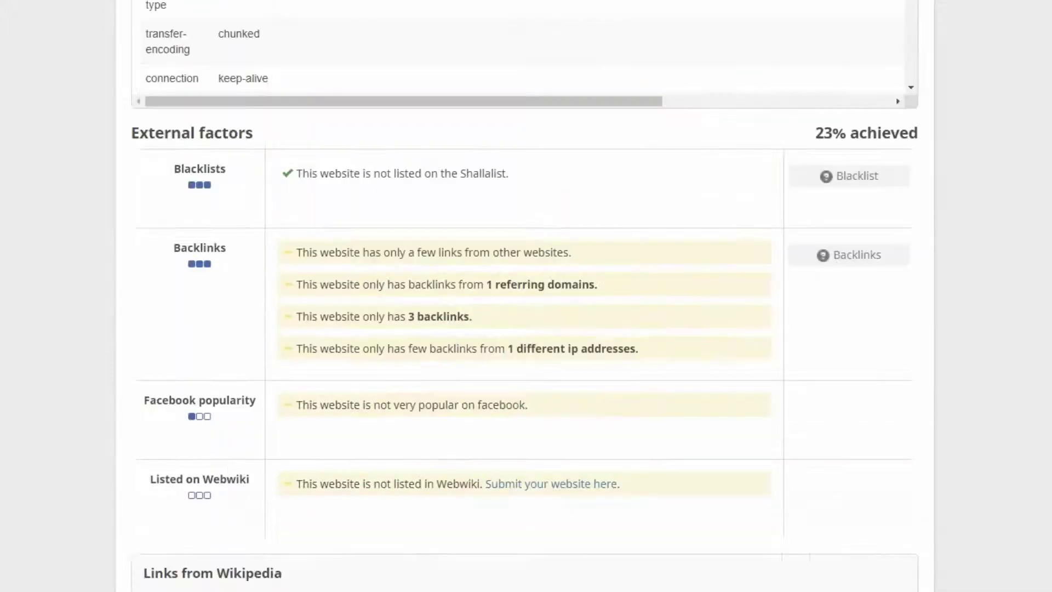
scroll(526, 296, "down", 3)
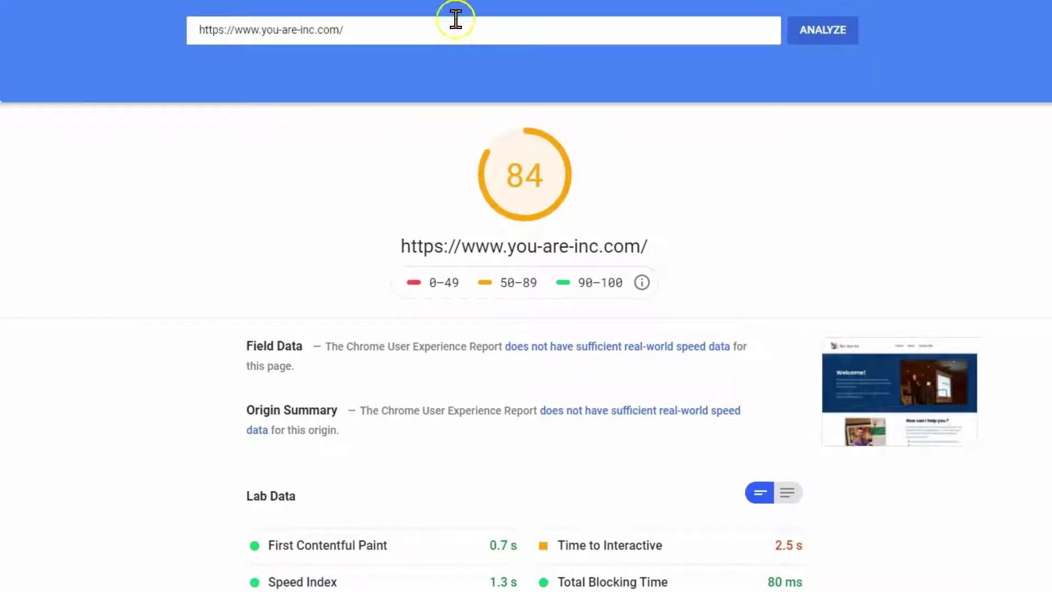
left_click(830, 34)
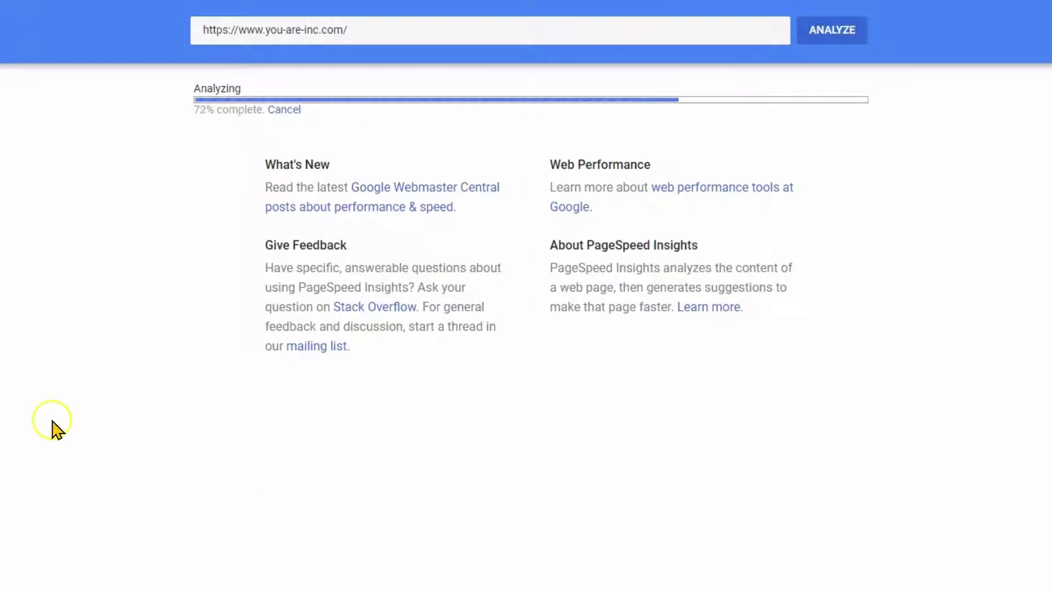
scroll(437, 386, "down", 7)
scroll(443, 509, "down", 2)
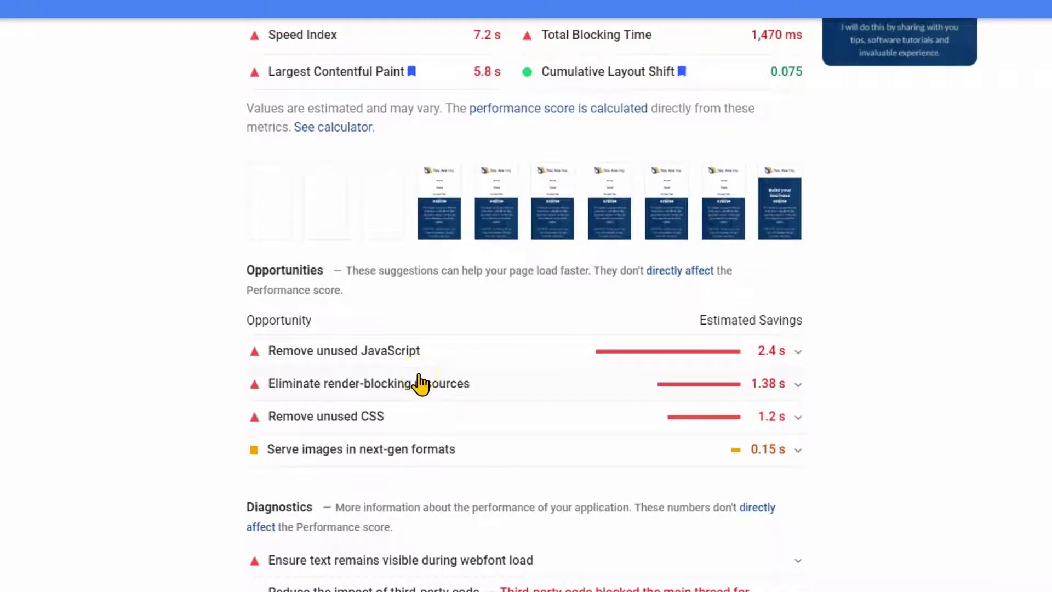
scroll(421, 384, "down", 2)
scroll(427, 383, "up", 10)
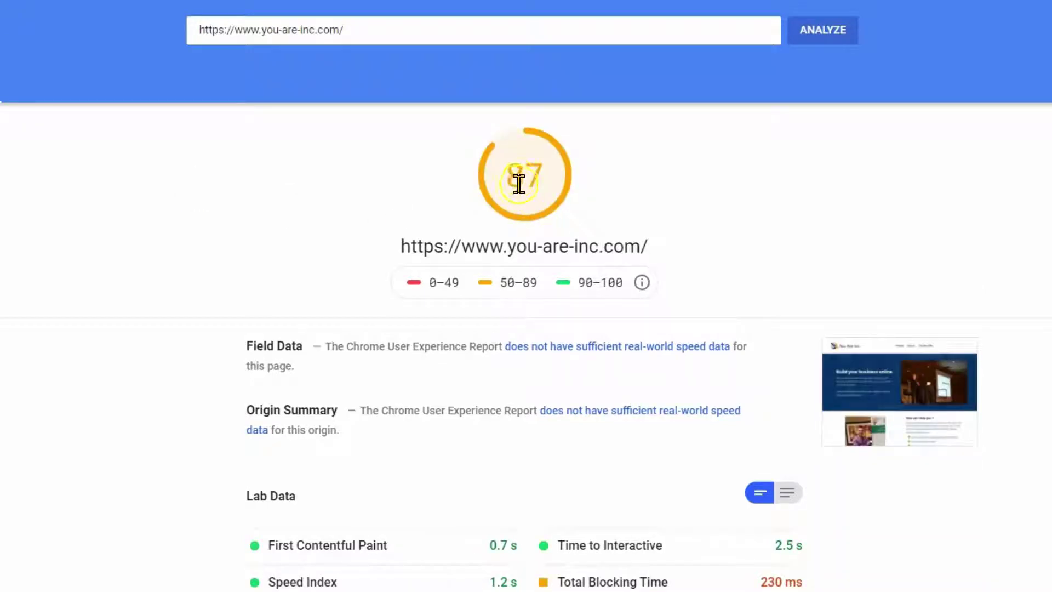
scroll(383, 251, "down", 8)
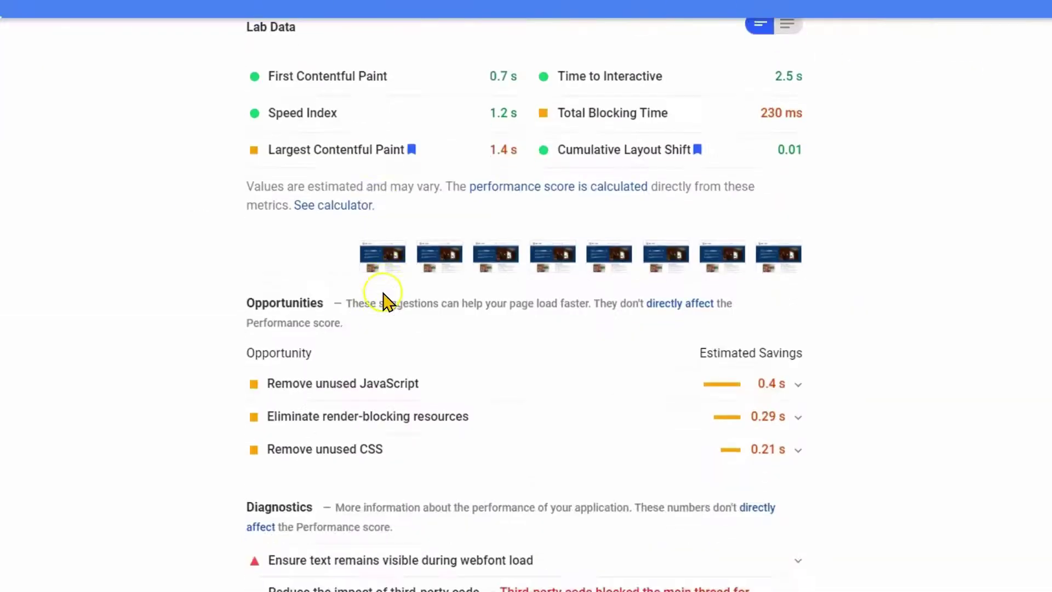
scroll(439, 410, "down", 4)
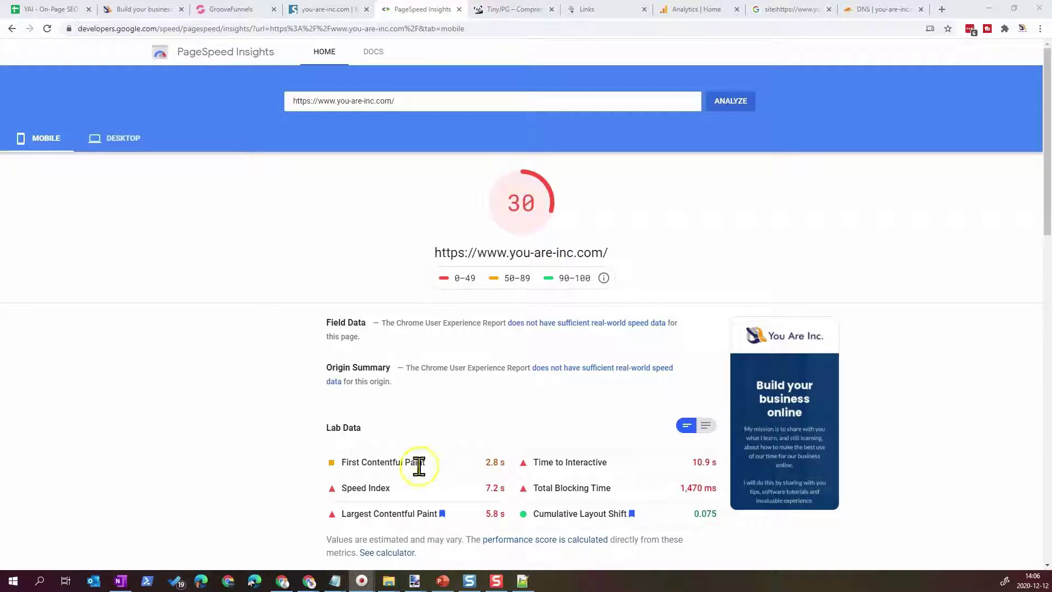
Bring up the first private-window PageSpeed report, enlarge it over the main browser, and view its desktop and mobile results
mouse_move(309, 582)
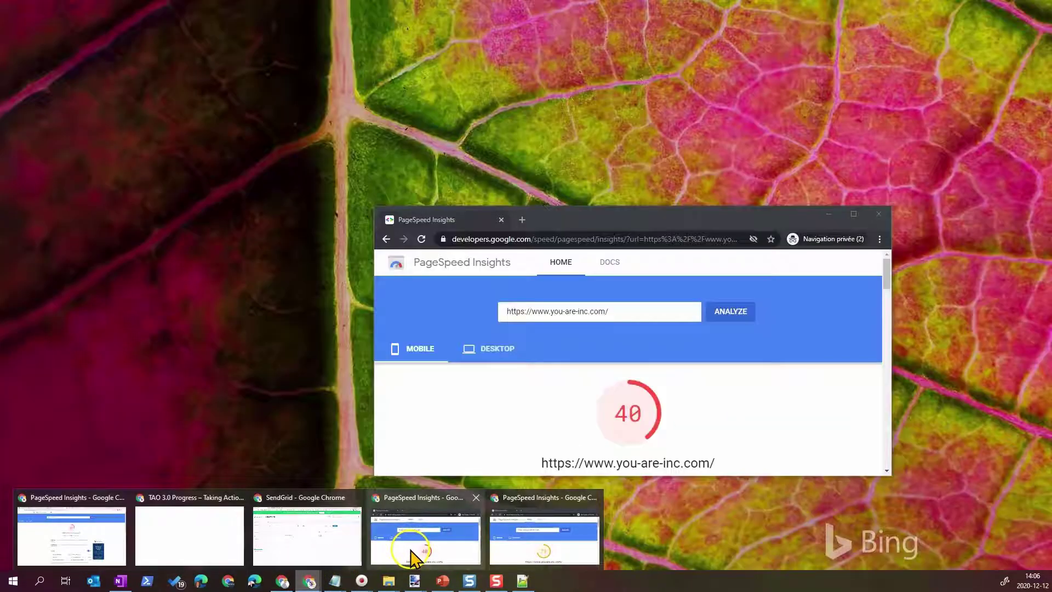
left_click(434, 548)
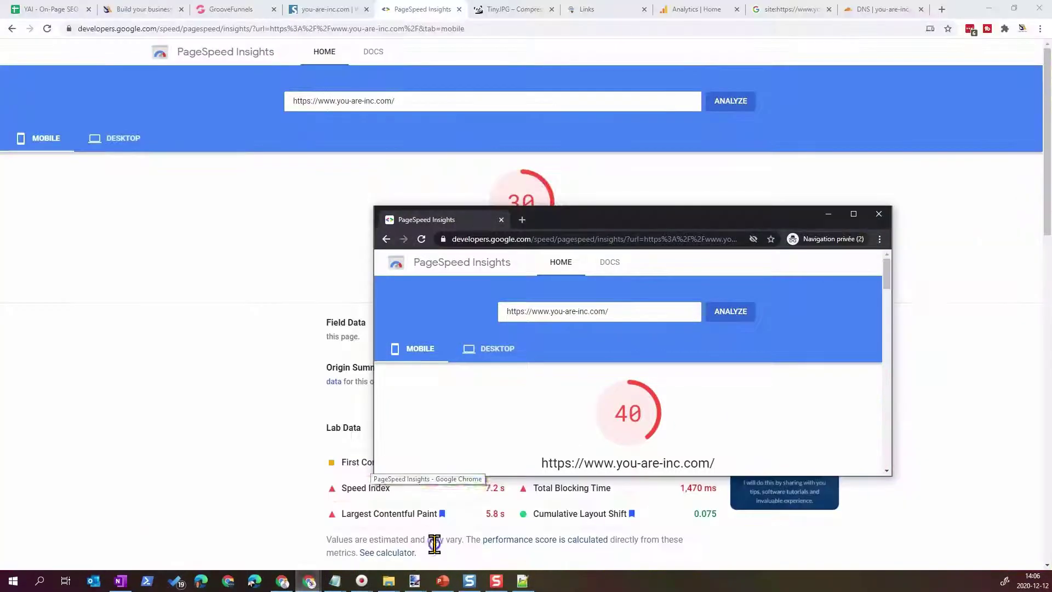
left_click_drag(594, 222, 250, 59)
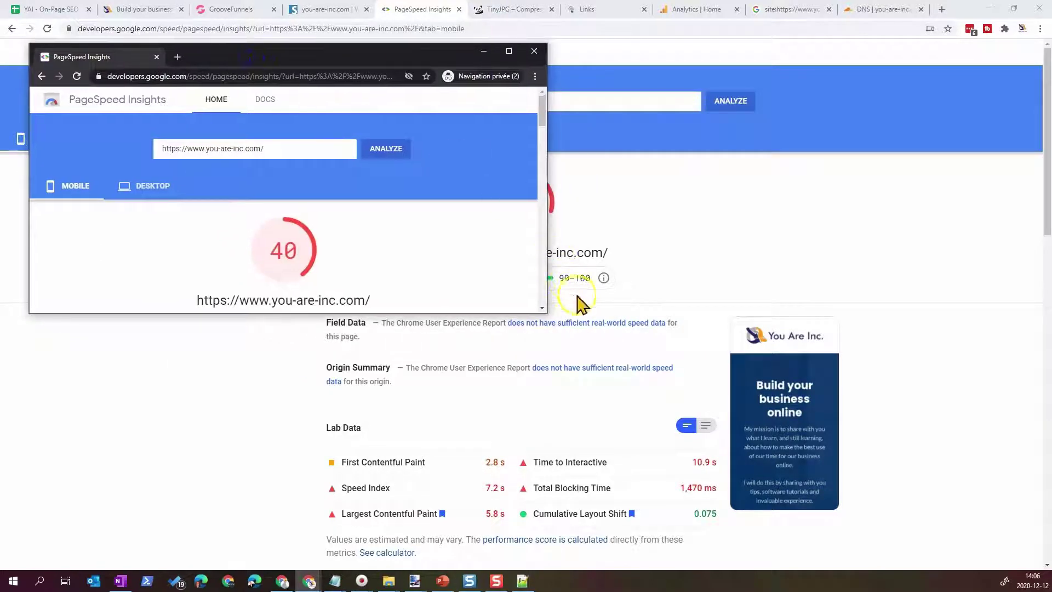
left_click_drag(546, 312, 1033, 510)
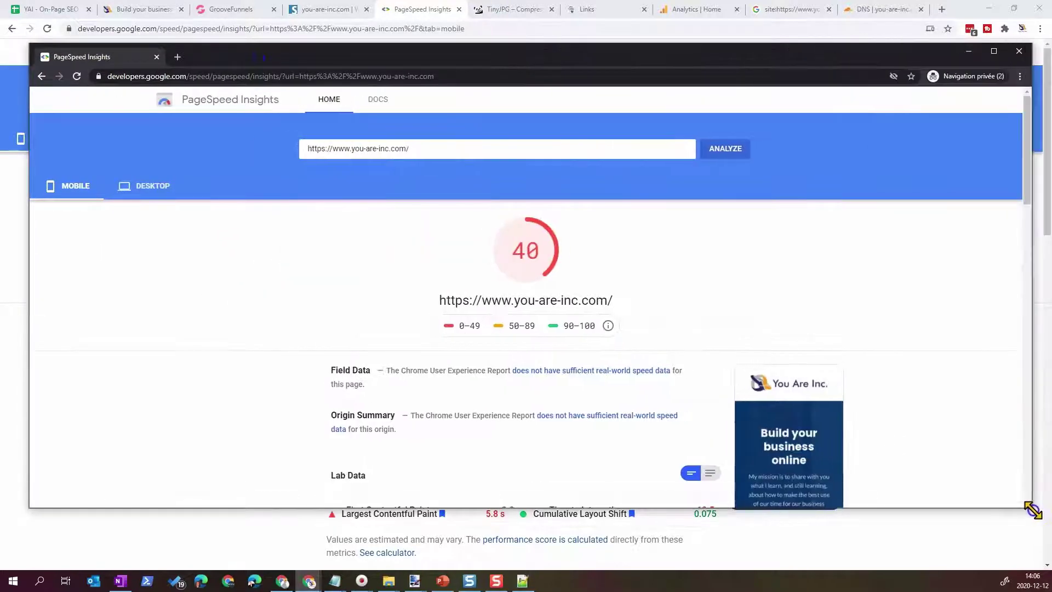
left_click(163, 189)
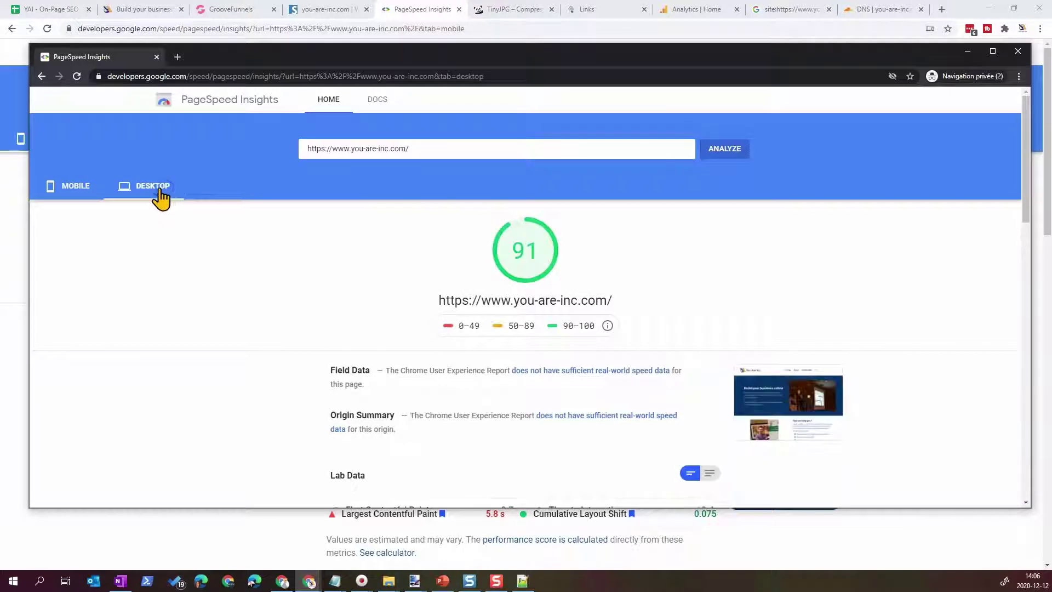
left_click(69, 189)
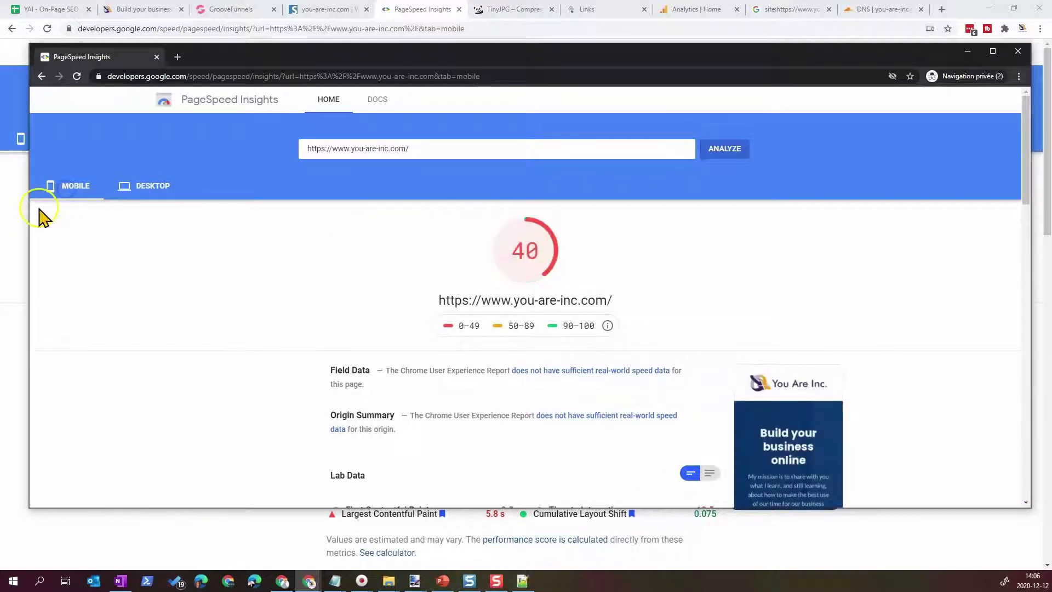
Compare the main window's desktop and mobile results with the two private-window PageSpeed reports
left_click(19, 214)
left_click(124, 141)
left_click(45, 145)
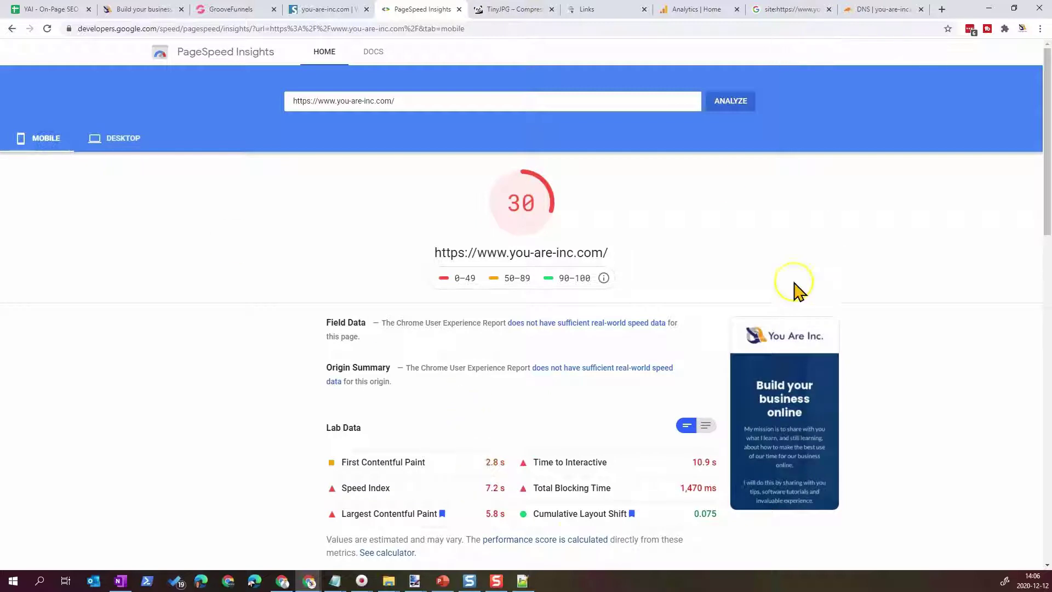
mouse_move(307, 579)
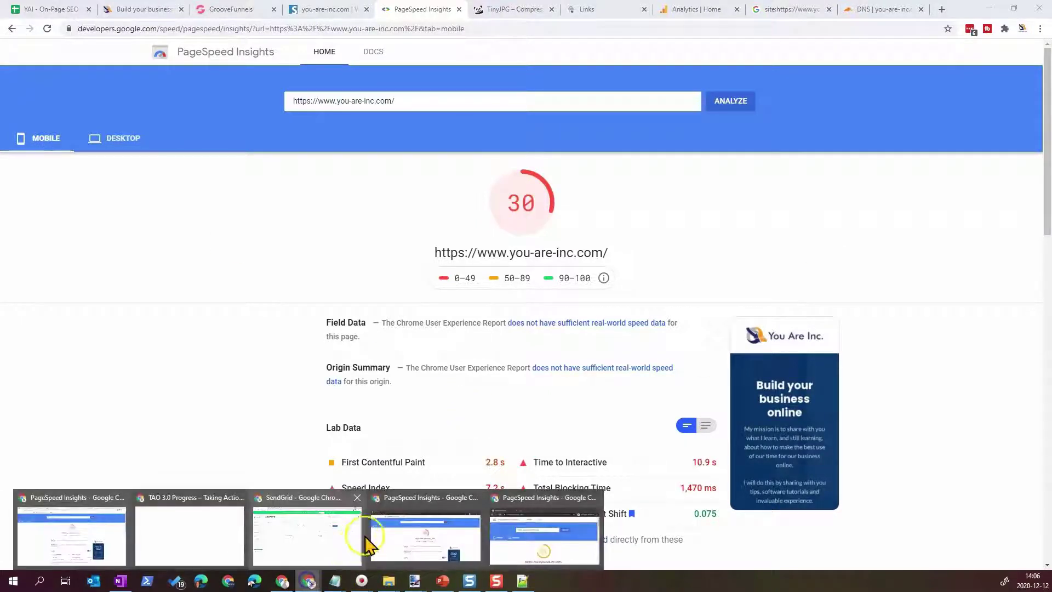
left_click(520, 543)
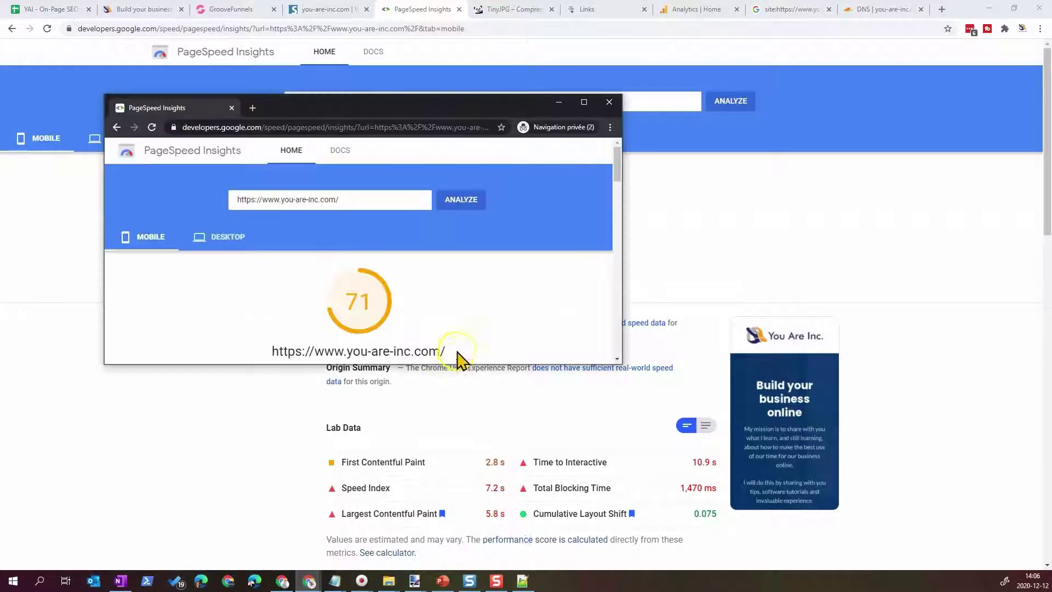
mouse_move(307, 580)
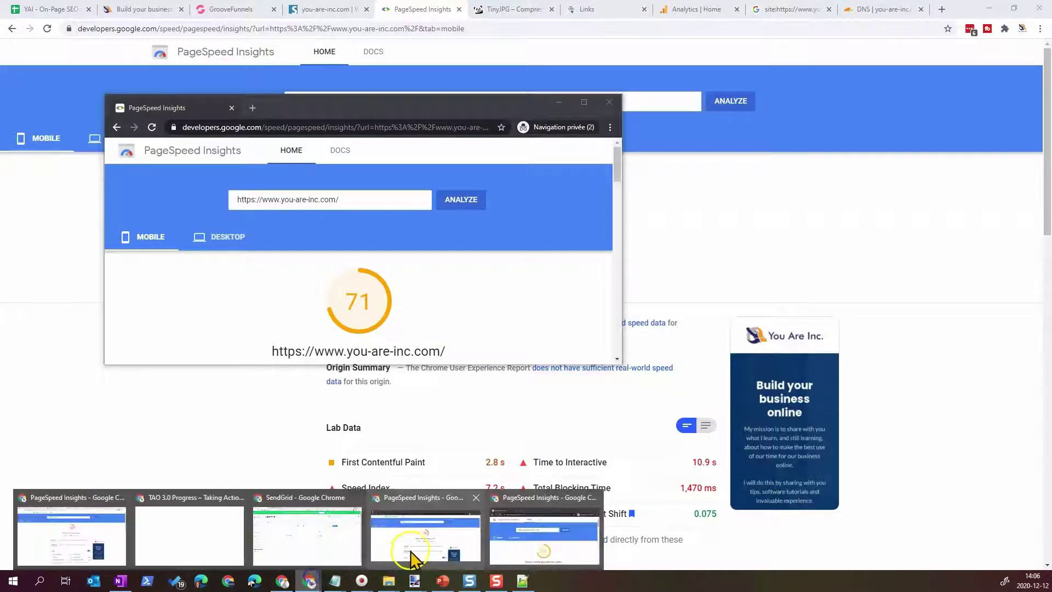
left_click(408, 559)
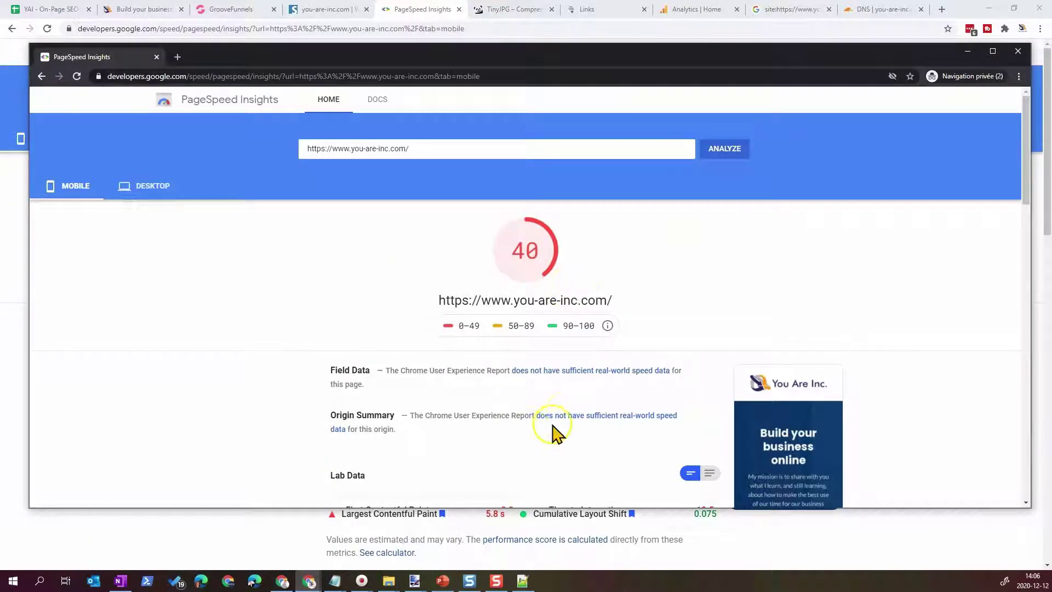
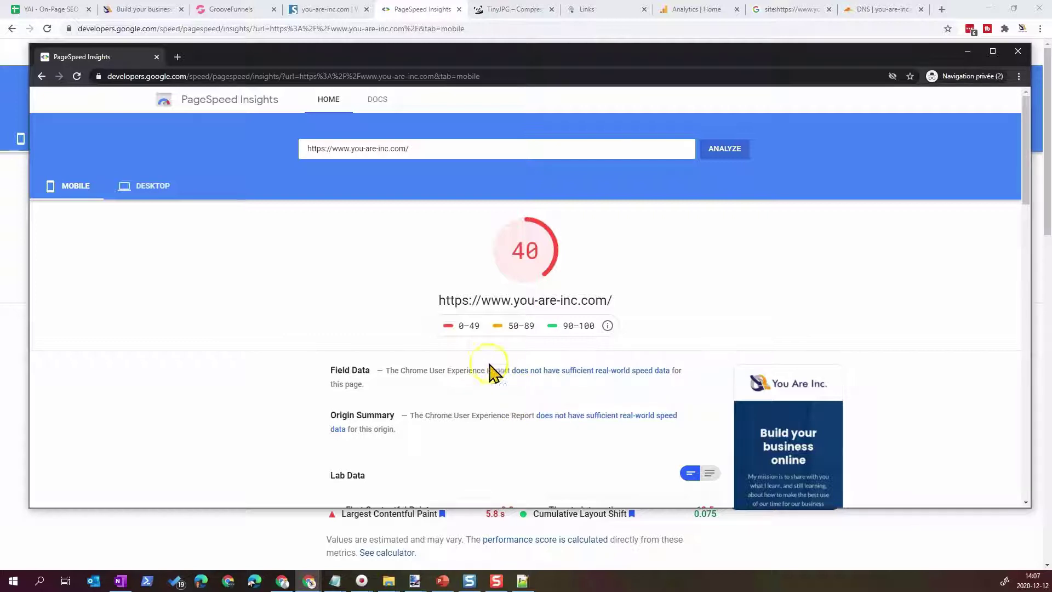
Shrink the first private PageSpeed report window and enlarge the second one in front of it for comparison
left_click(595, 57)
left_click_drag(596, 57, 587, 37)
left_click_drag(1022, 489, 801, 417)
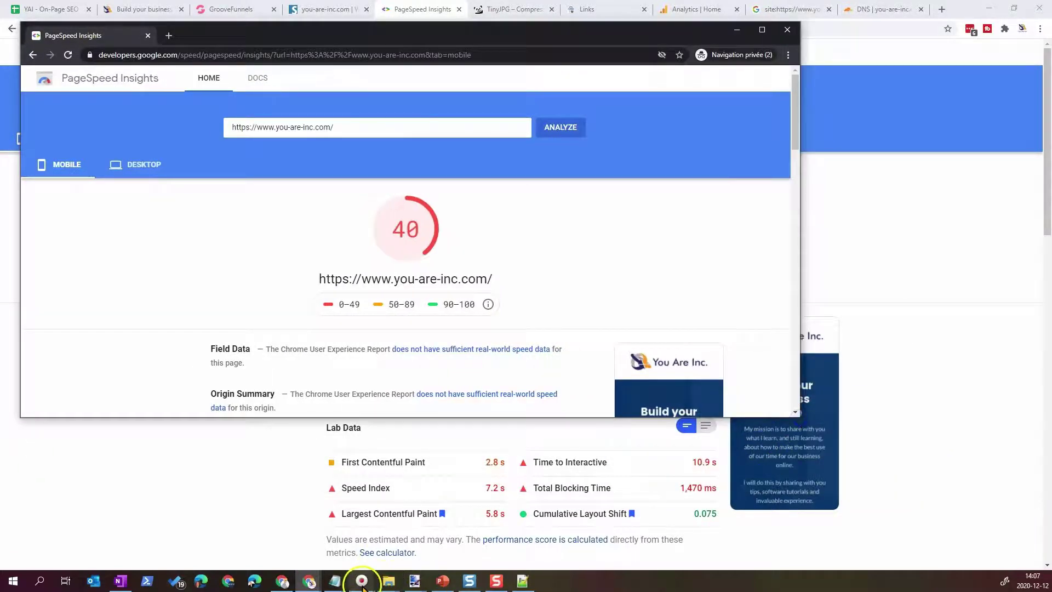
mouse_move(310, 581)
left_click(540, 534)
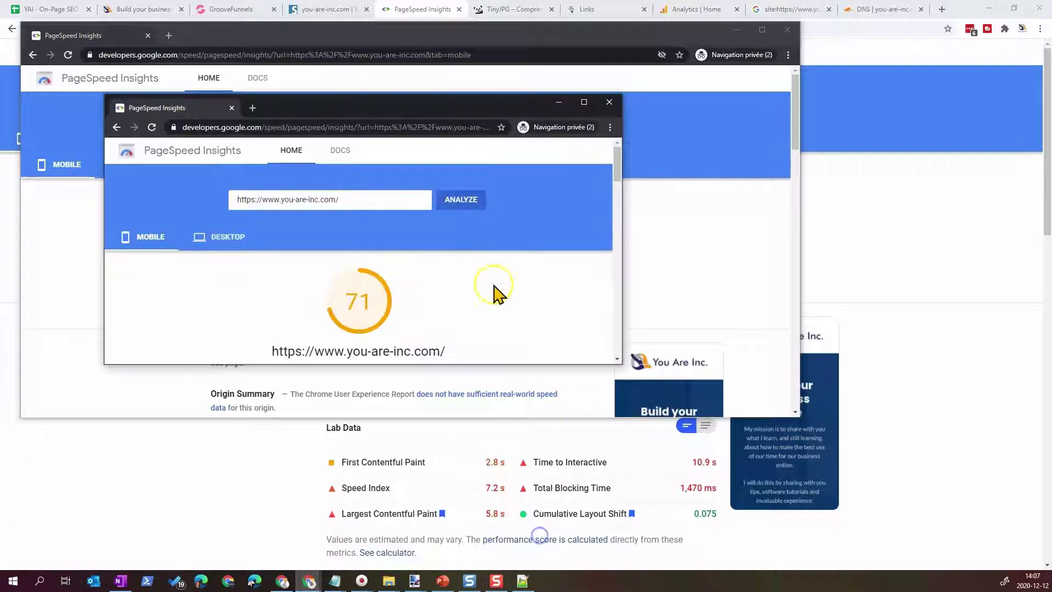
left_click_drag(621, 364, 933, 536)
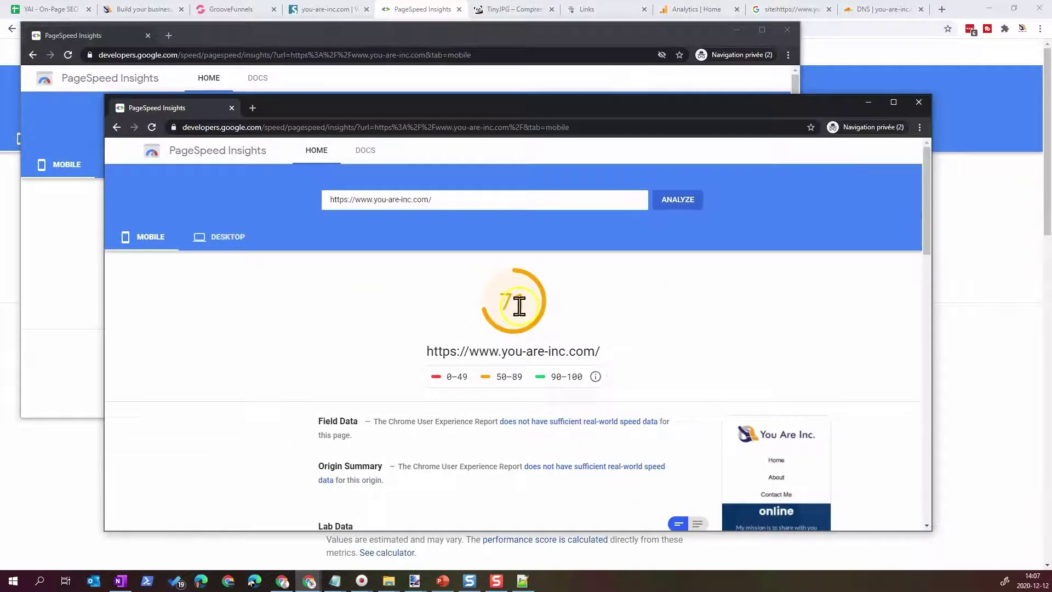
Compare the desktop results of both private PageSpeed reports, ending on the second report's mobile result
left_click(218, 239)
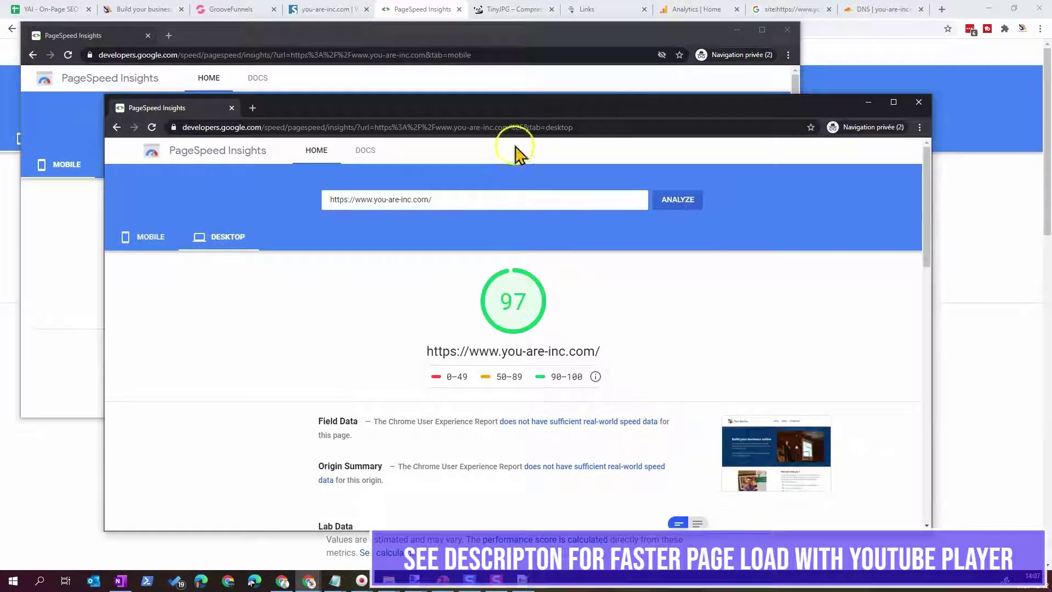
left_click_drag(519, 106, 604, 141)
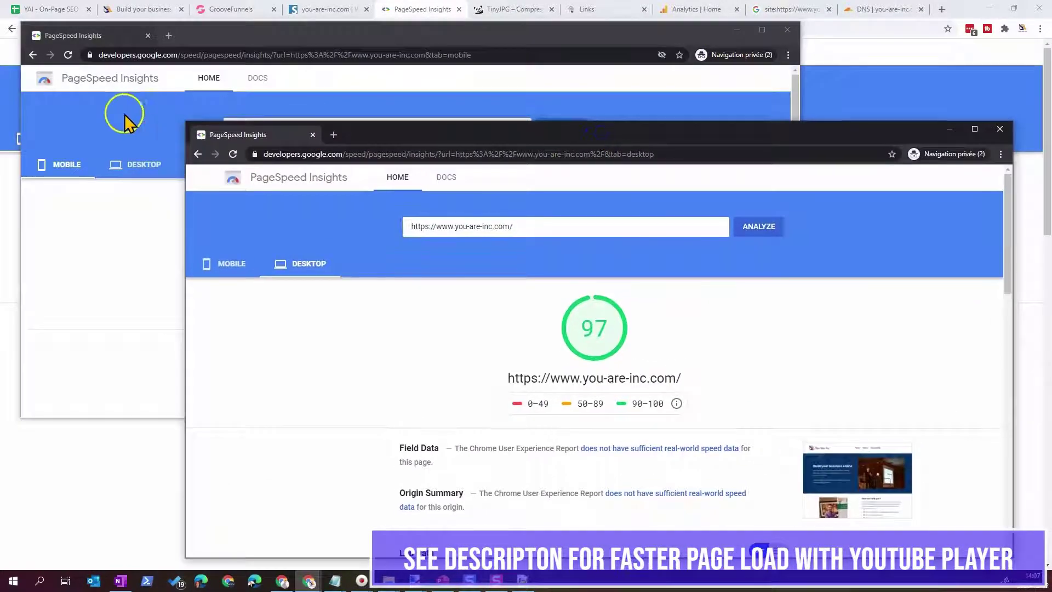
left_click(83, 122)
left_click(162, 182)
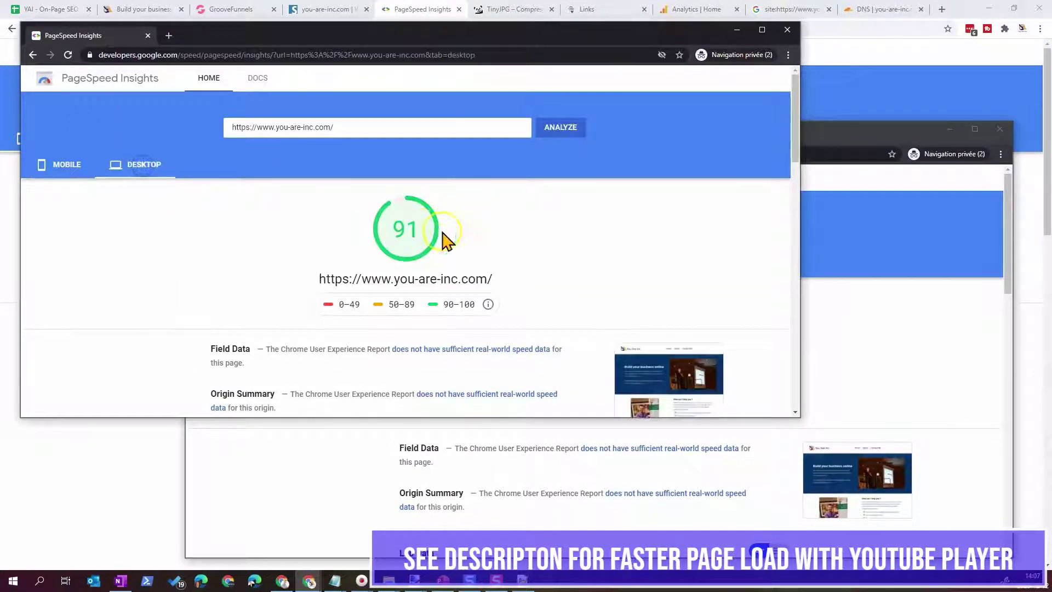
left_click(895, 312)
left_click(241, 271)
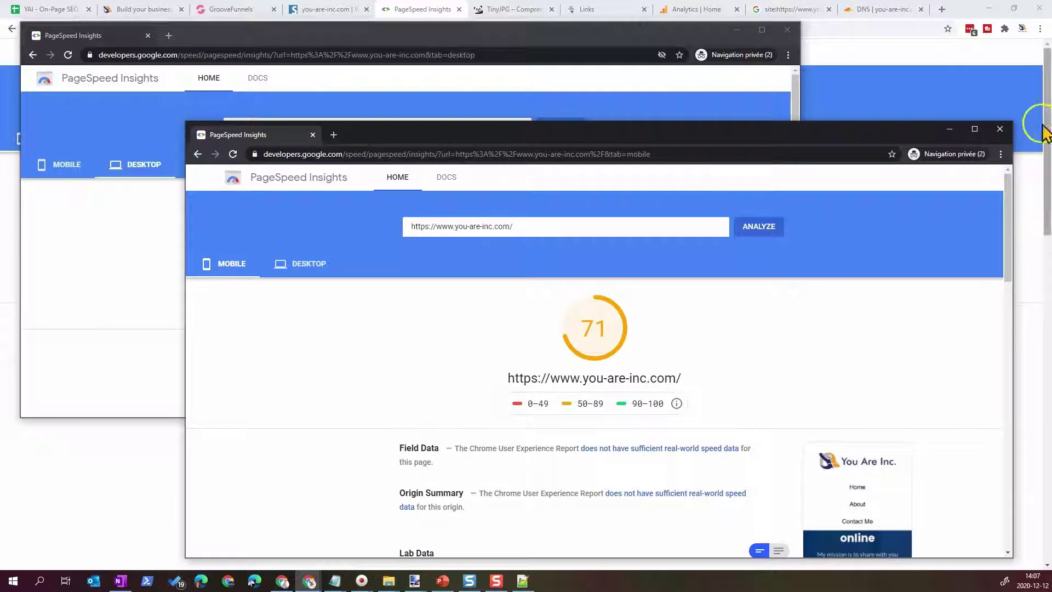
left_click(1000, 128)
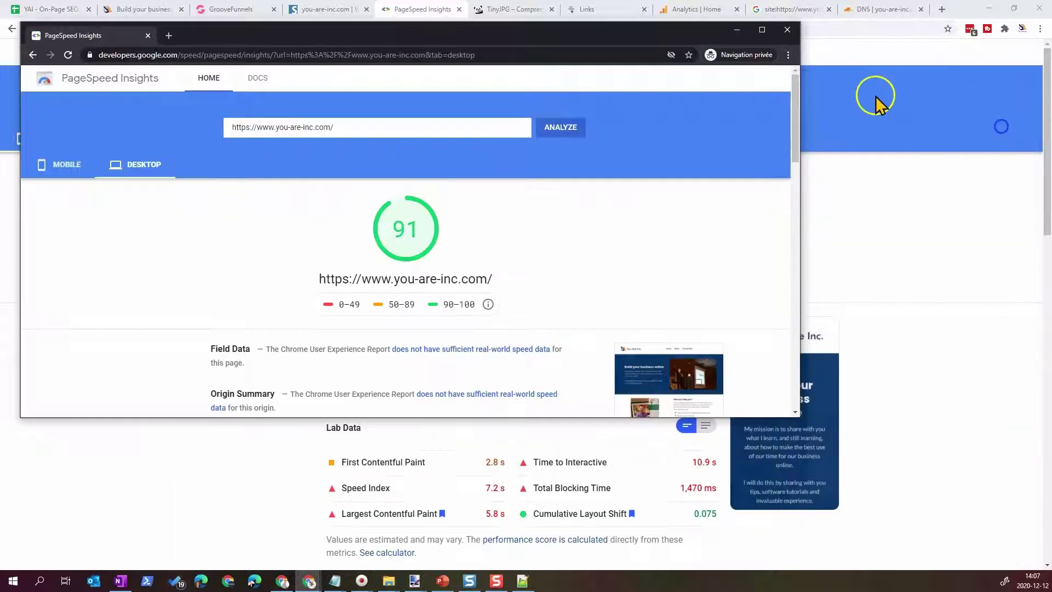
left_click(796, 31)
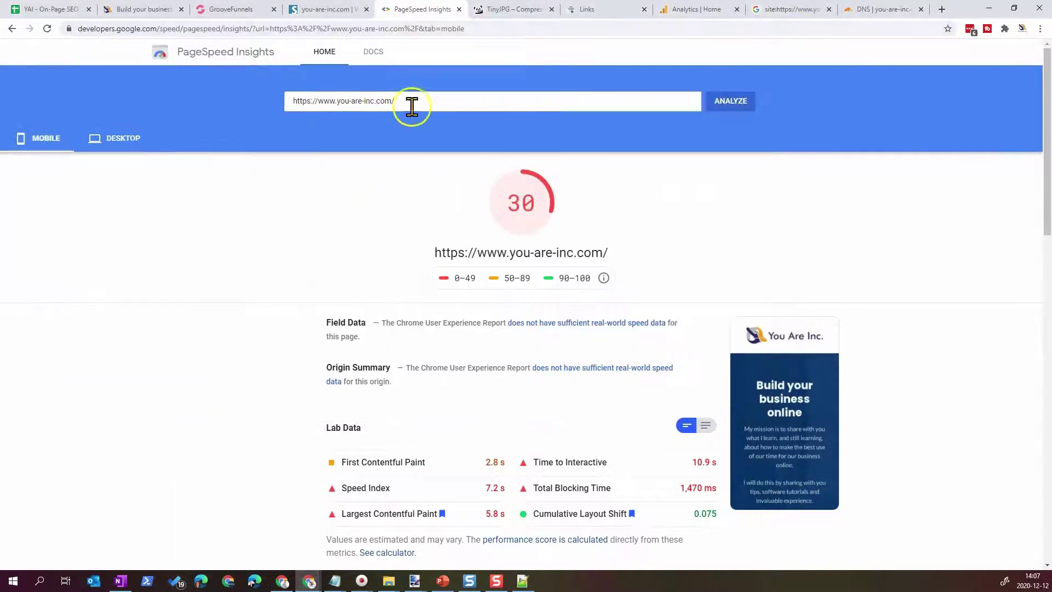
left_click(735, 104)
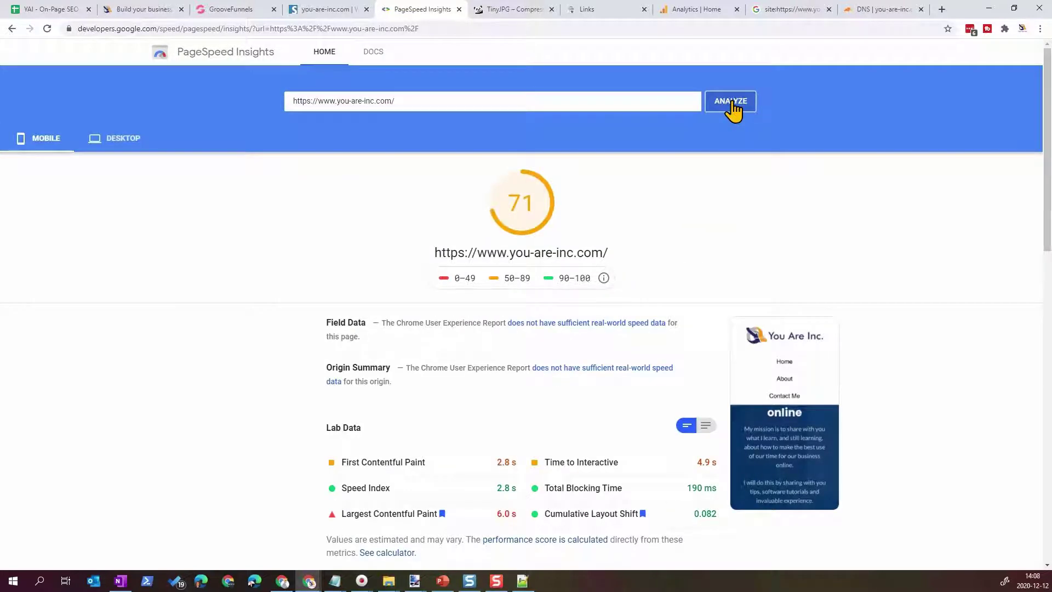
Examine the new report's desktop score, lab data, opportunities and diagnostics
left_click(115, 138)
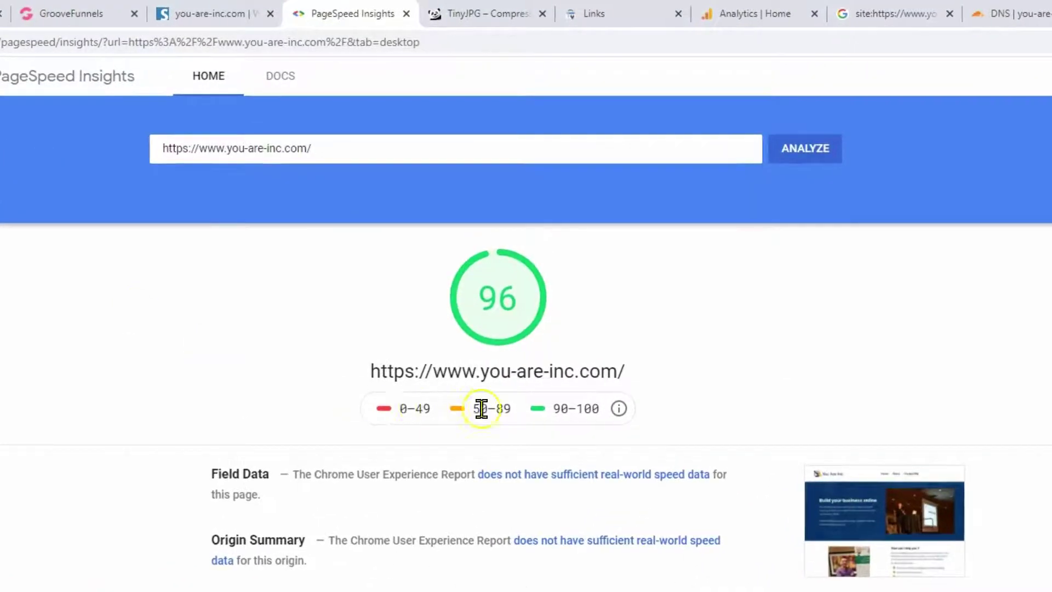
scroll(474, 419, "down", 8)
scroll(487, 422, "up", 7)
scroll(511, 296, "down", 3)
scroll(510, 310, "down", 10)
left_click(446, 356)
scroll(446, 362, "up", 10)
scroll(447, 361, "down", 5)
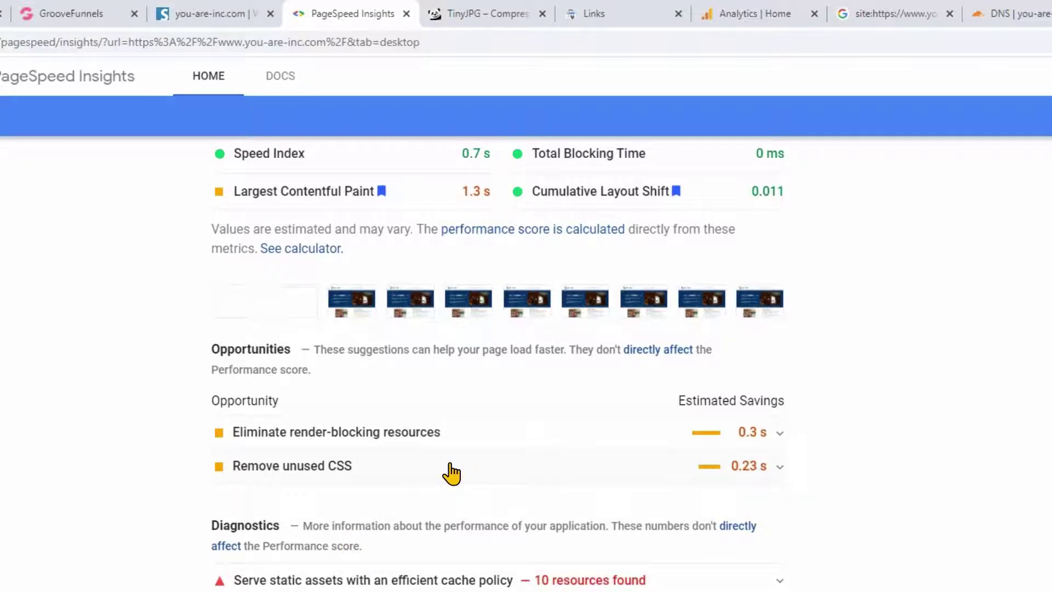
scroll(457, 564, "down", 4)
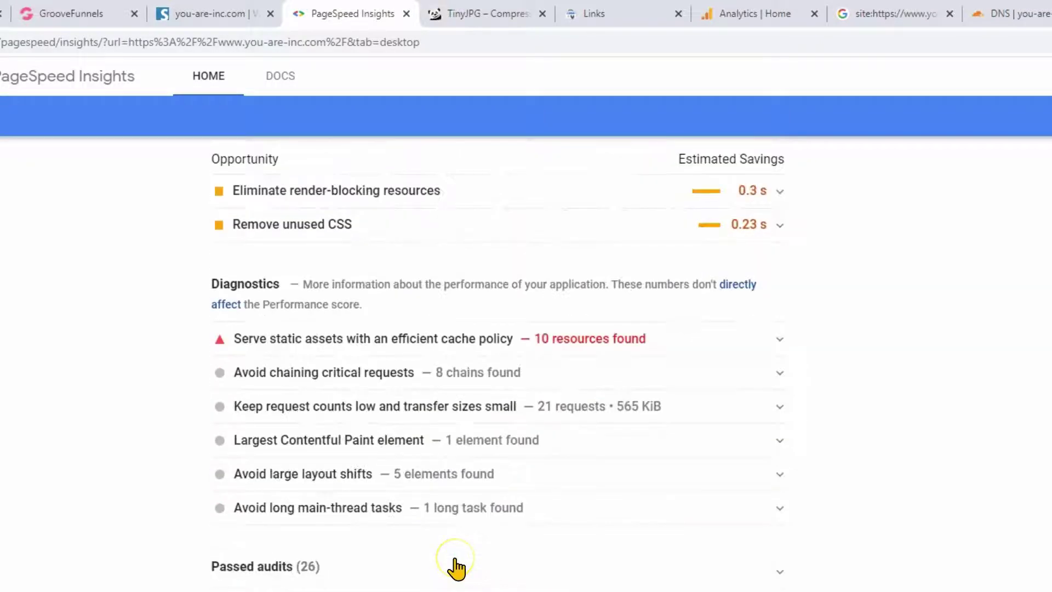
scroll(456, 567, "up", 10)
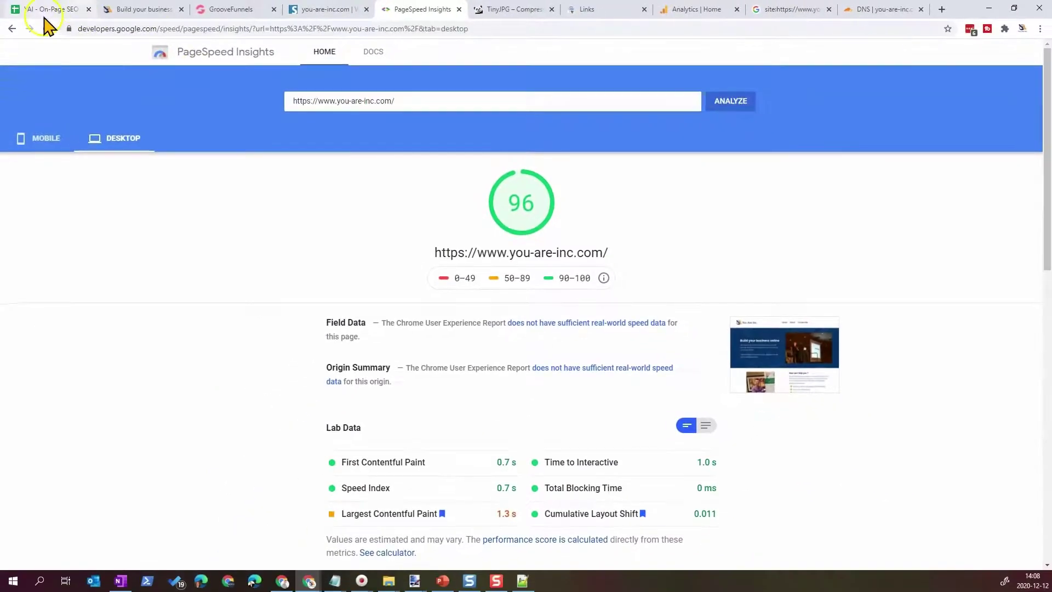
Mark the Search Console account item as completed in the YAI - On-Page SEO Checklist spreadsheet
left_click(44, 10)
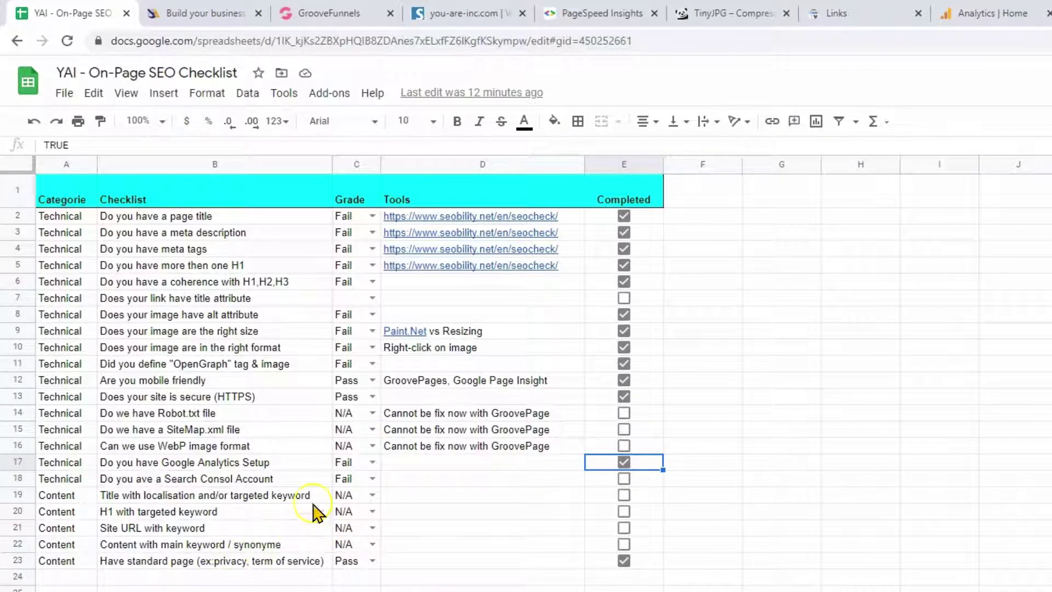
left_click(624, 479)
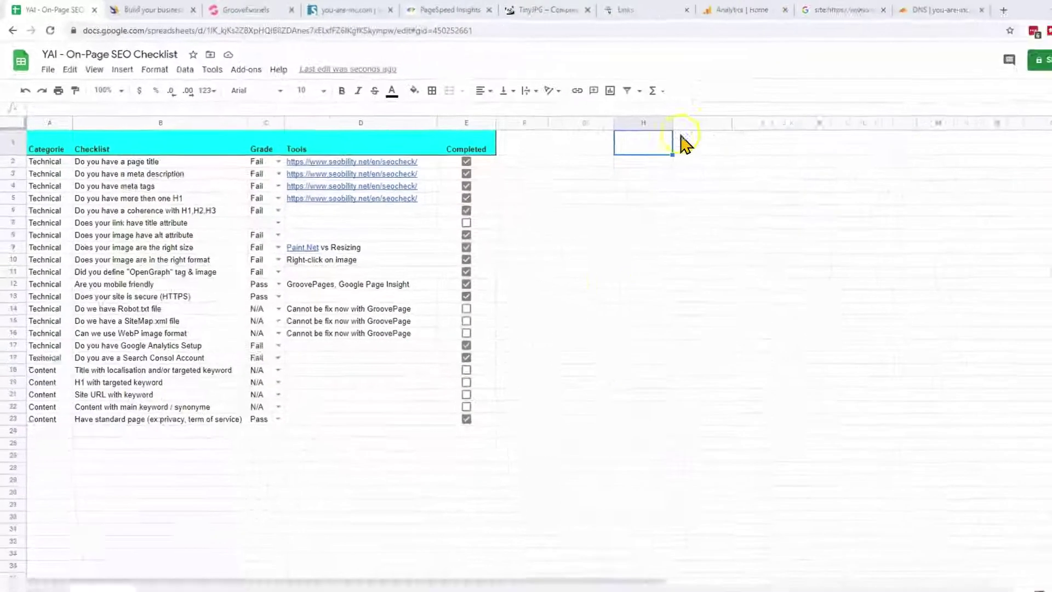
left_click(835, 9)
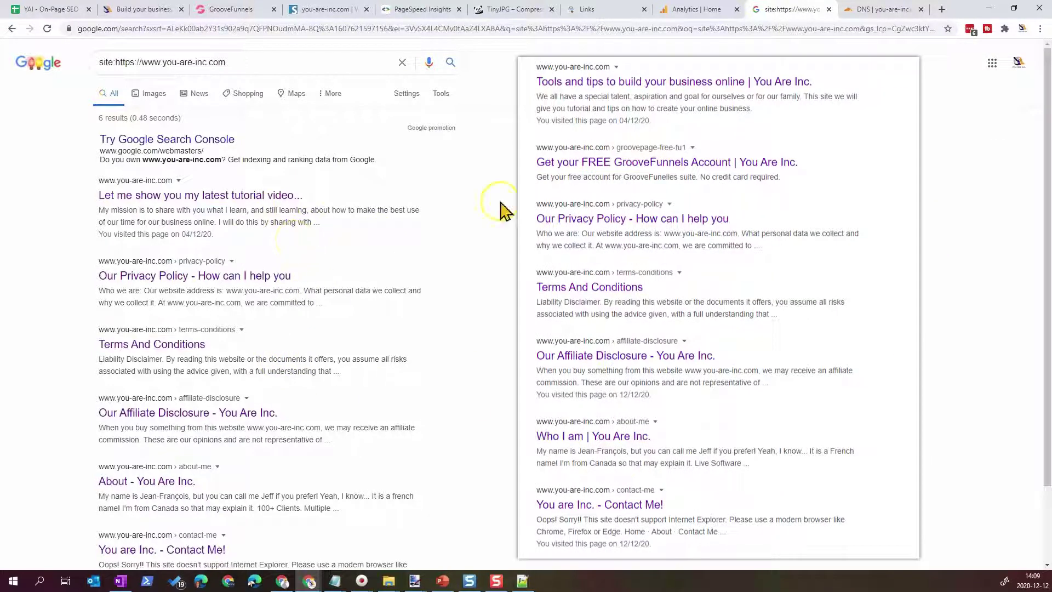
left_click(454, 62)
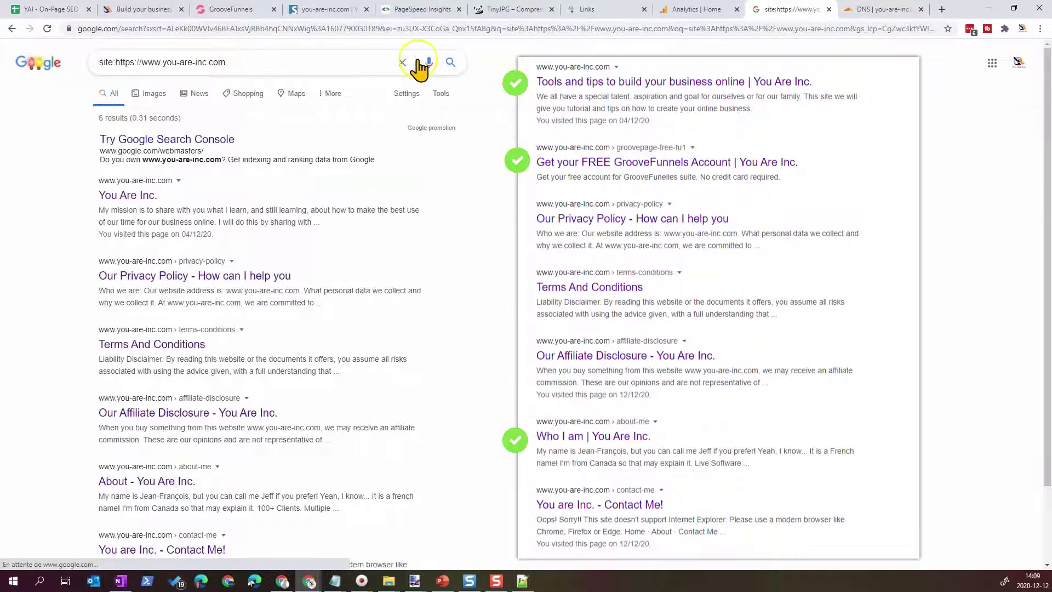
left_click(46, 29)
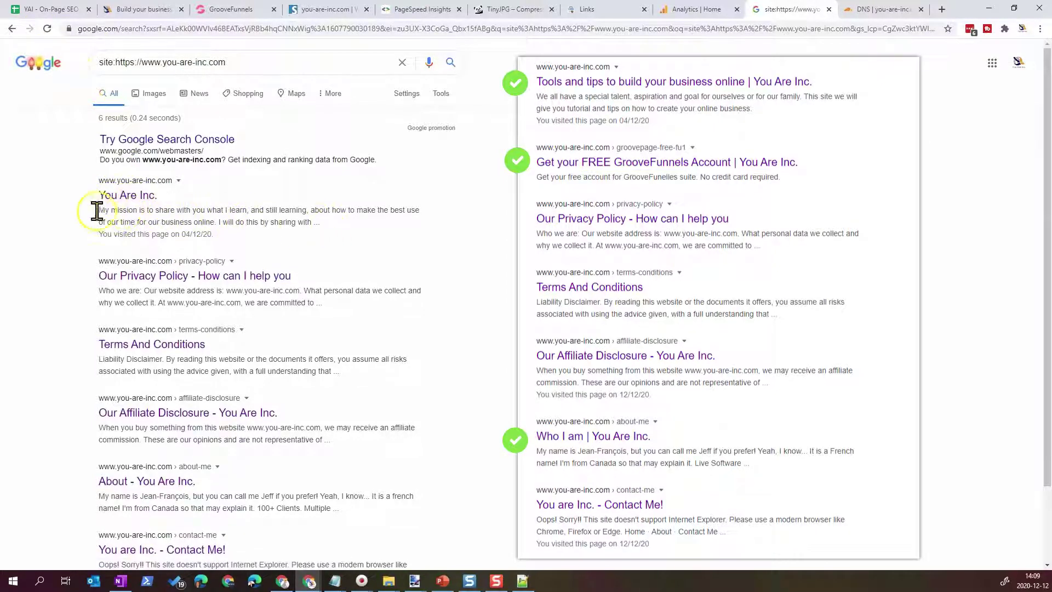
scroll(219, 295, "down", 2)
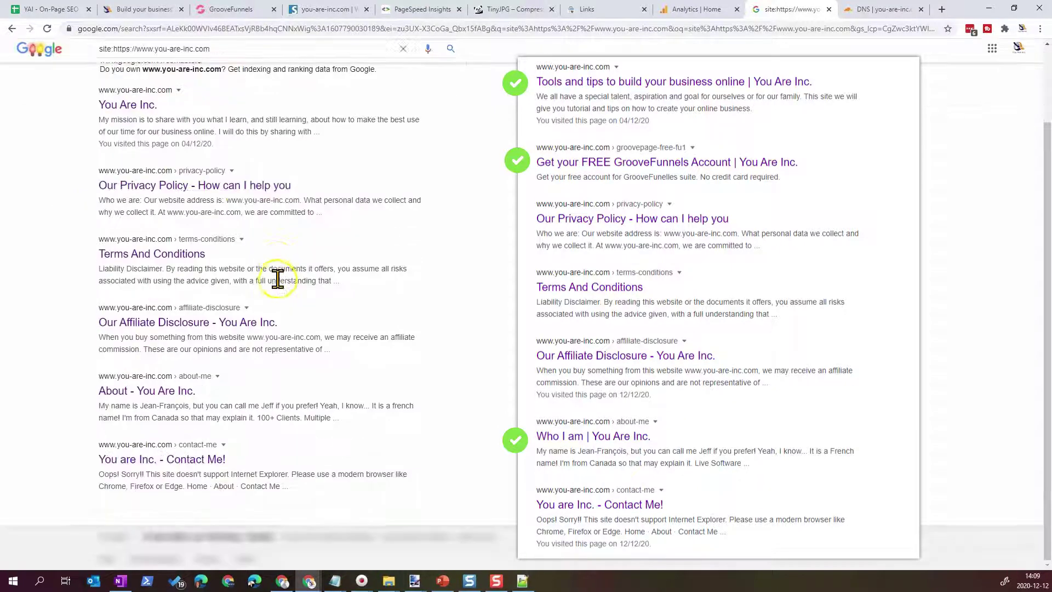
scroll(287, 329, "up", 2)
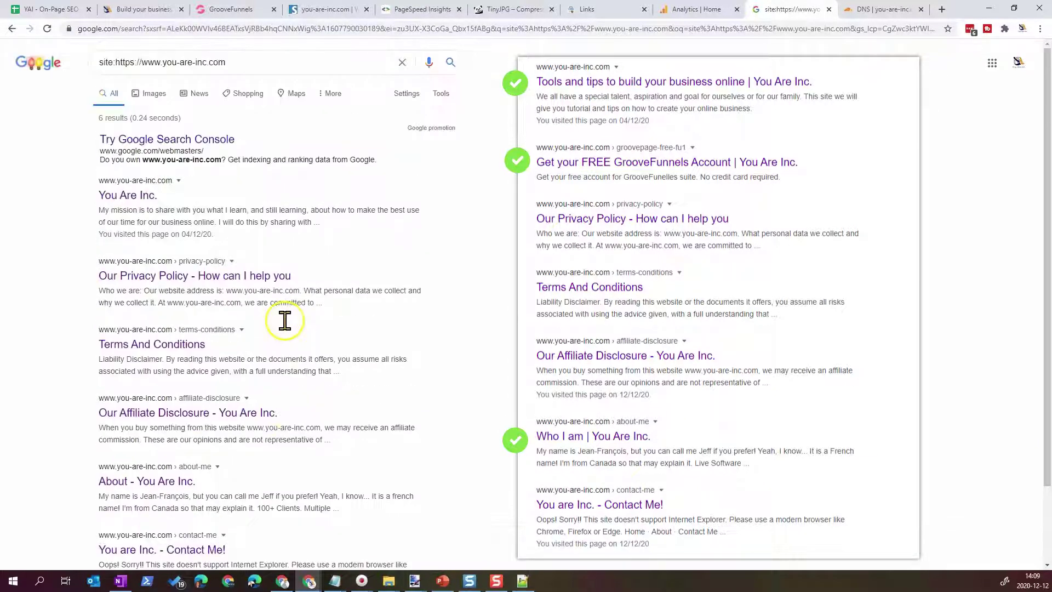